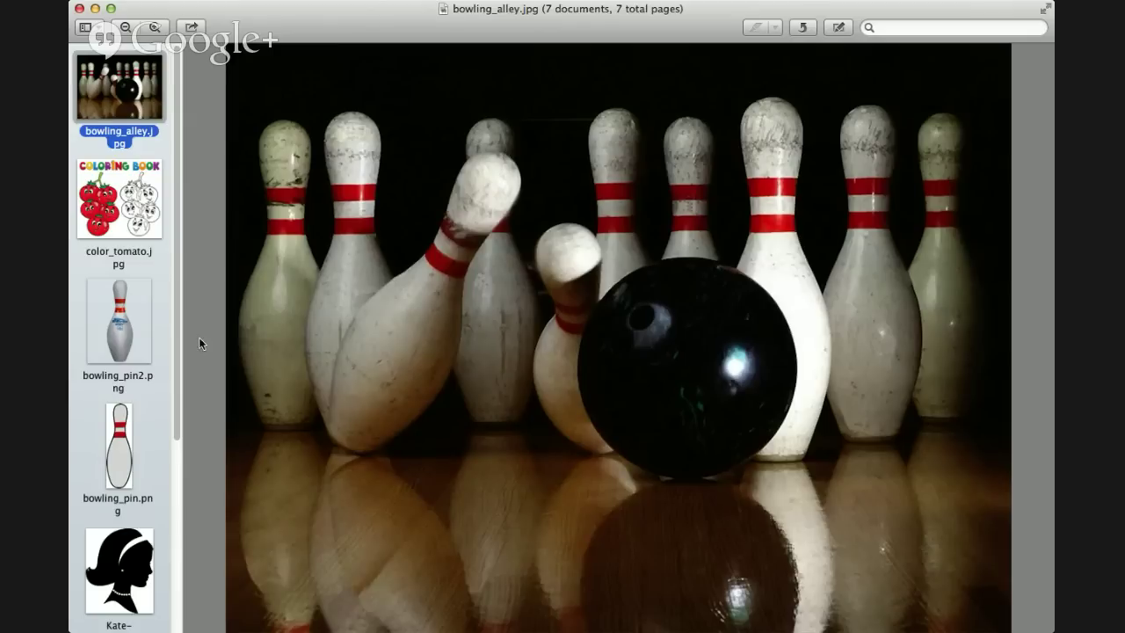
# Step: Look through the sample images, from the coloring-book tomatoes and both bowling pins to the Kate silhouette and the image after it
pyautogui.click(122, 206)
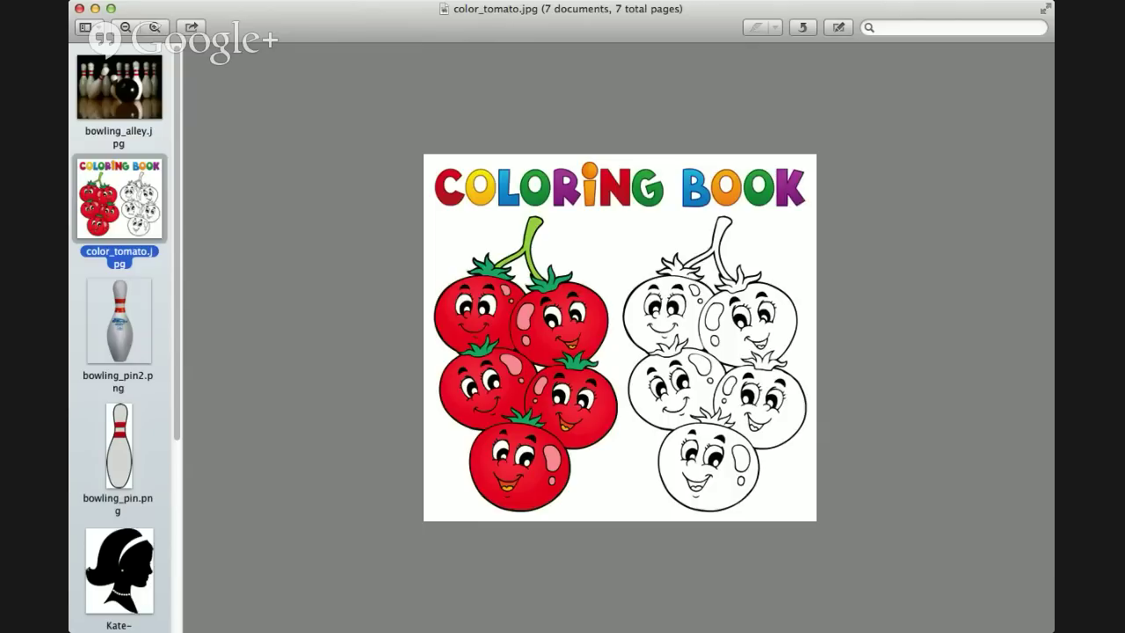
pyautogui.click(133, 317)
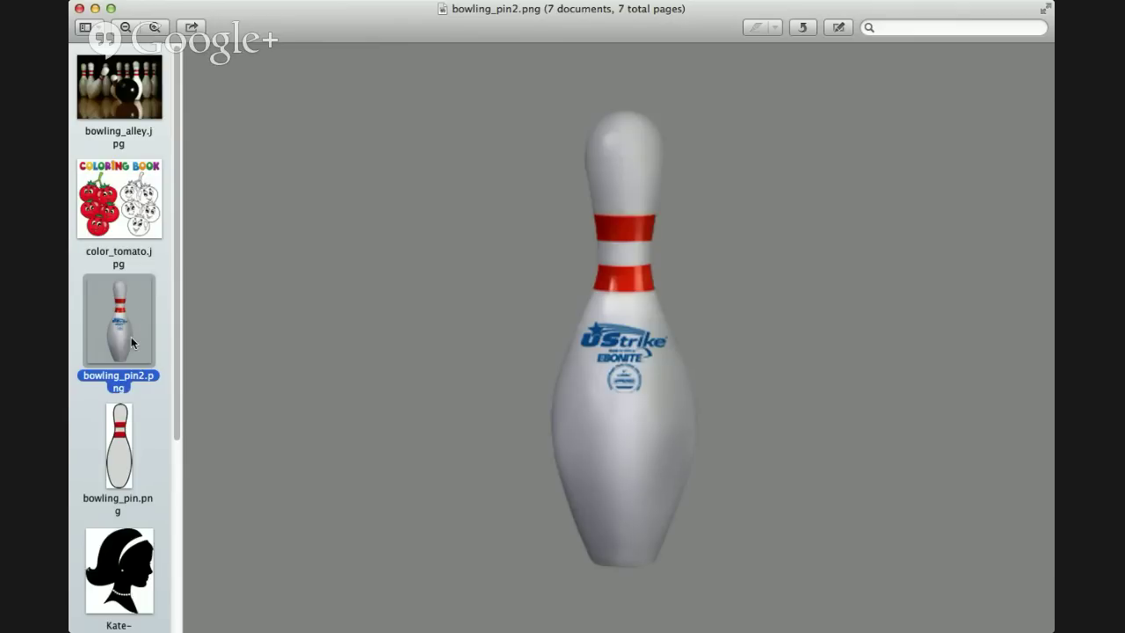
pyautogui.scroll(-2, 127, 353)
pyautogui.click(122, 412)
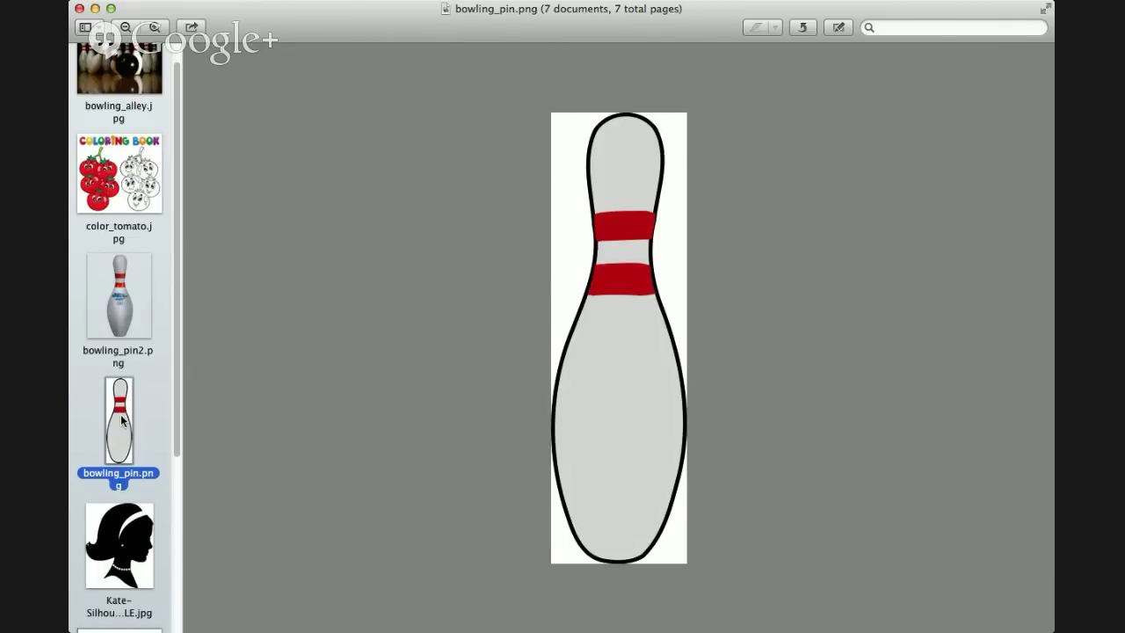
pyautogui.press('Down')
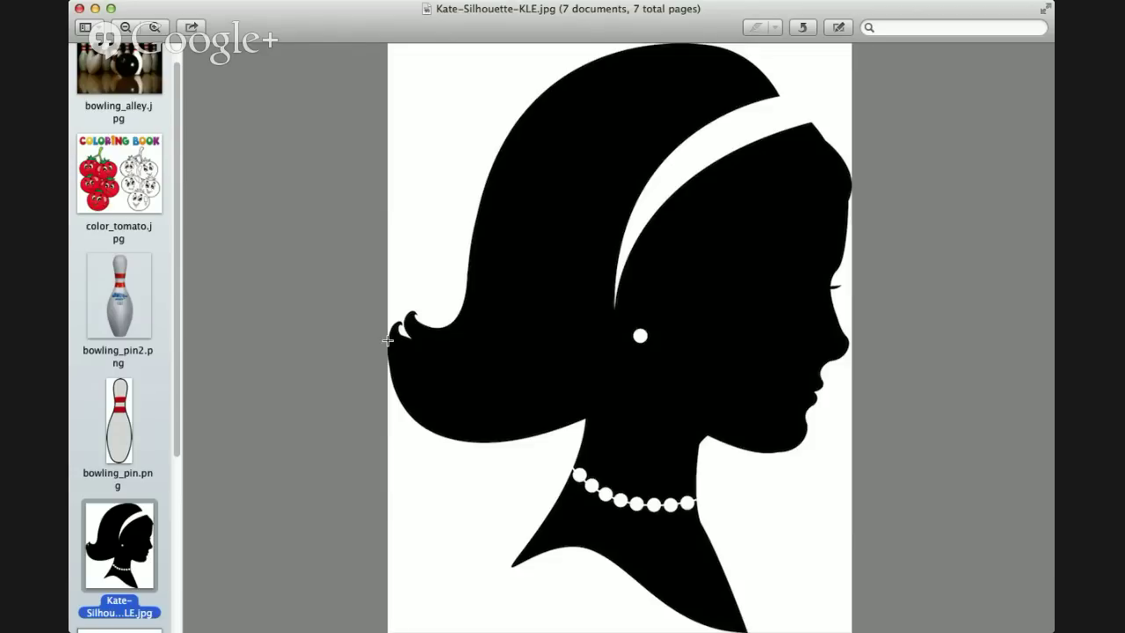
pyautogui.press('Down')
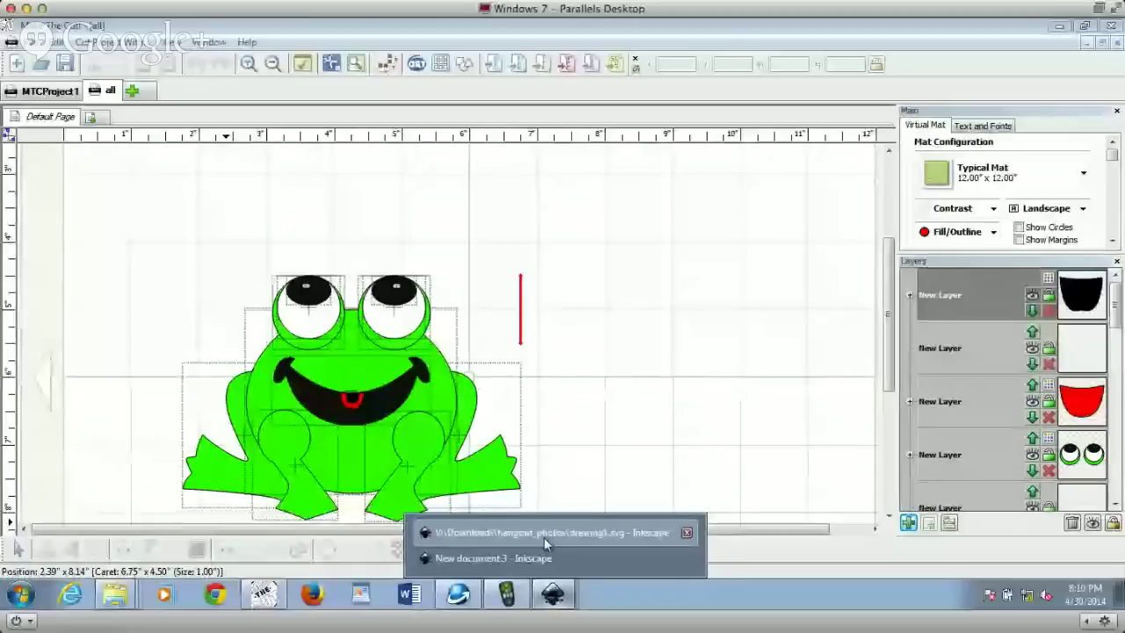
# Step: Switch to drawing1.svg in Inkscape and examine the wing outline of airplane B at pixel level
pyautogui.click(544, 537)
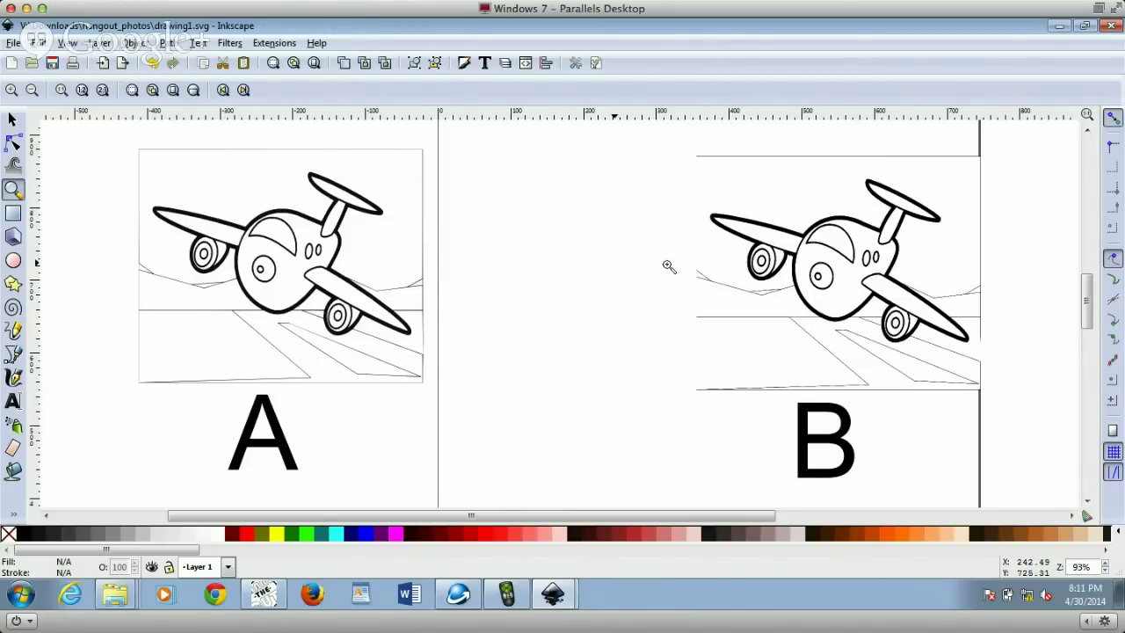
pyautogui.moveTo(702, 213); pyautogui.dragTo(754, 257)
pyautogui.click(593, 244)
pyautogui.click(586, 246)
pyautogui.click(583, 244)
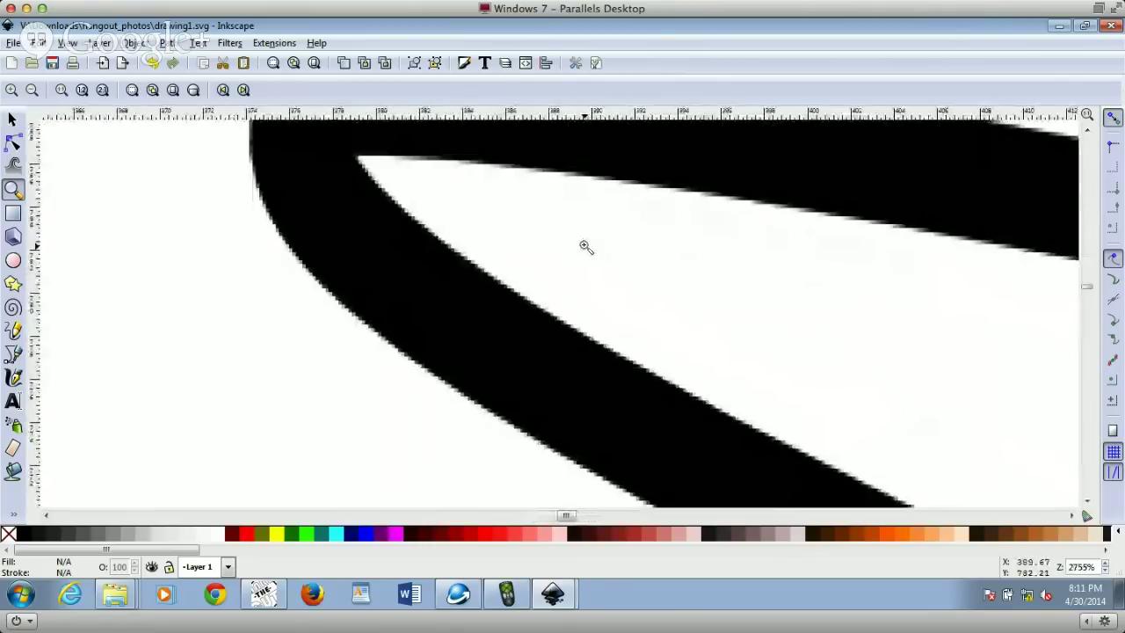
pyautogui.click(583, 243)
pyautogui.click(508, 291)
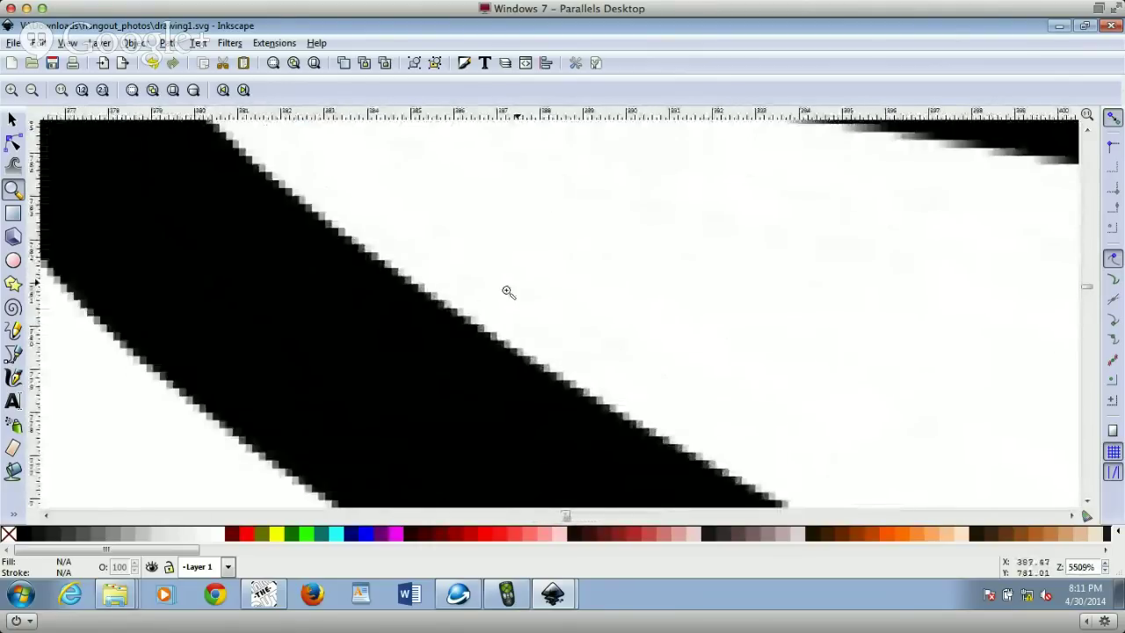
pyautogui.click(417, 344)
pyautogui.click(417, 345)
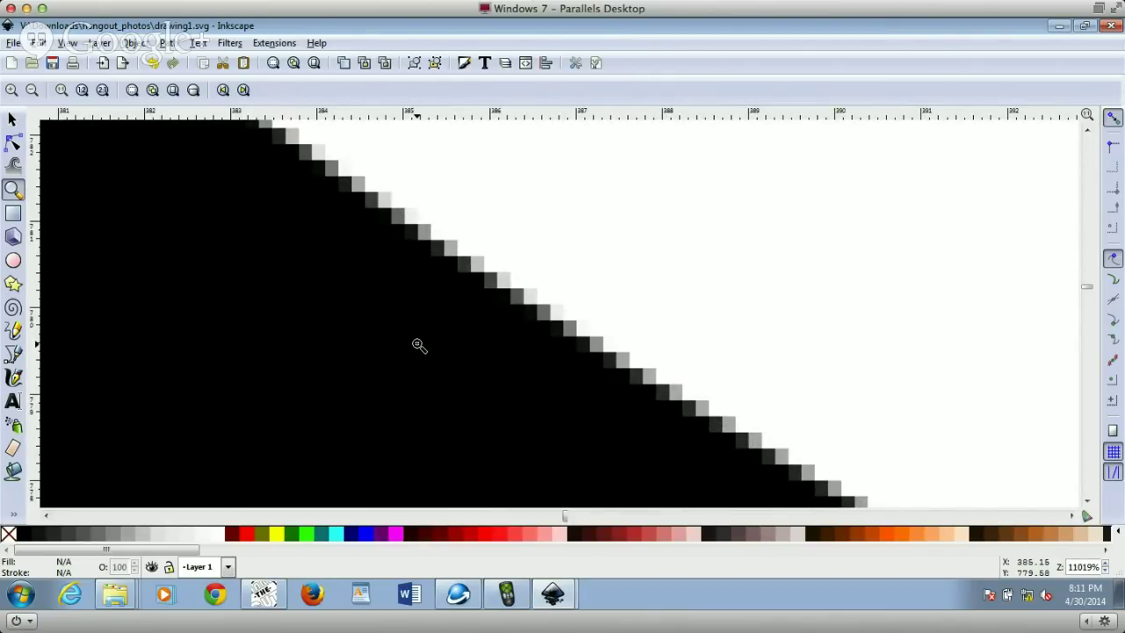
# Step: Examine the outline of airplane A where the wing meets the wheel, at very high magnification
pyautogui.click(314, 63)
pyautogui.click(374, 262)
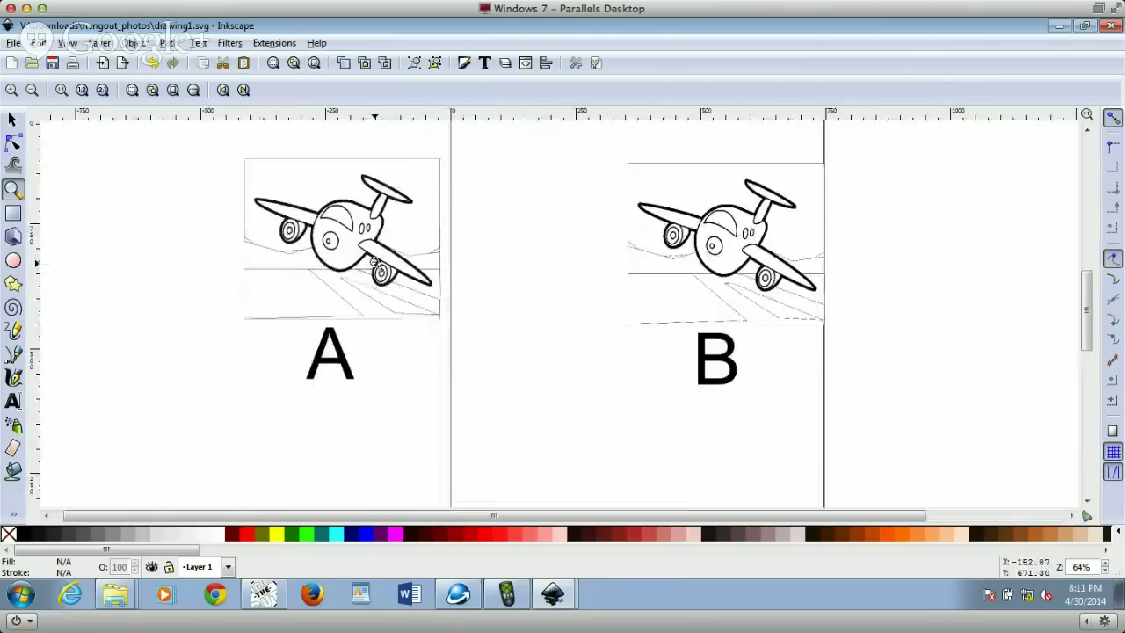
pyautogui.click(374, 262)
pyautogui.click(376, 259)
pyautogui.click(376, 259)
pyautogui.click(377, 258)
pyautogui.click(377, 258)
pyautogui.click(376, 246)
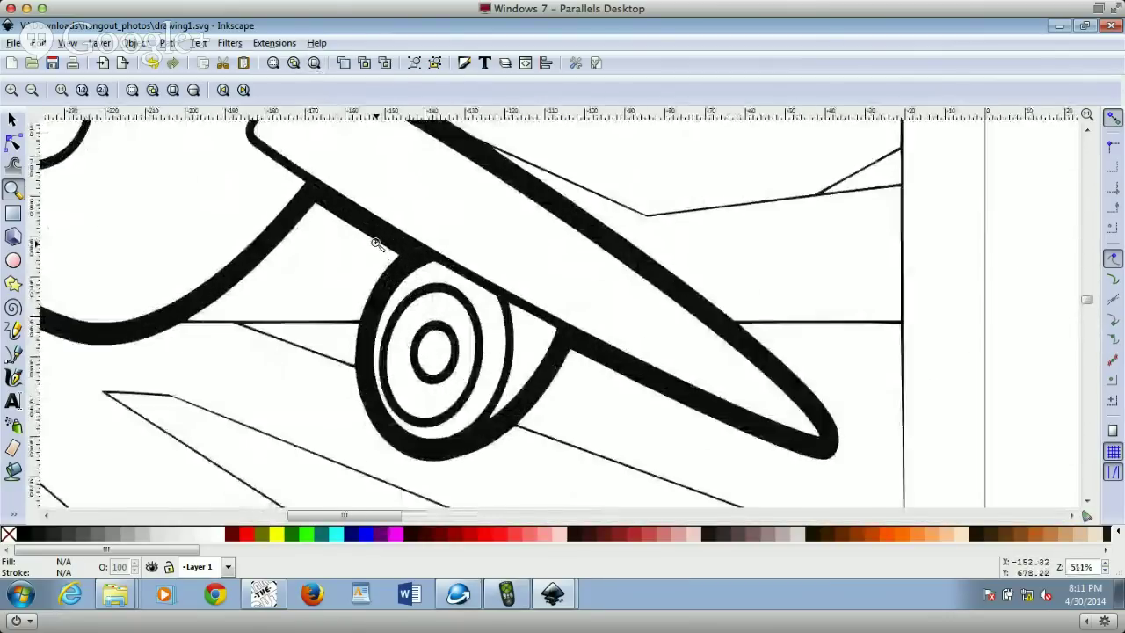
pyautogui.click(376, 244)
pyautogui.click(376, 243)
pyautogui.click(376, 243)
pyautogui.click(376, 243)
pyautogui.click(389, 231)
pyautogui.click(391, 234)
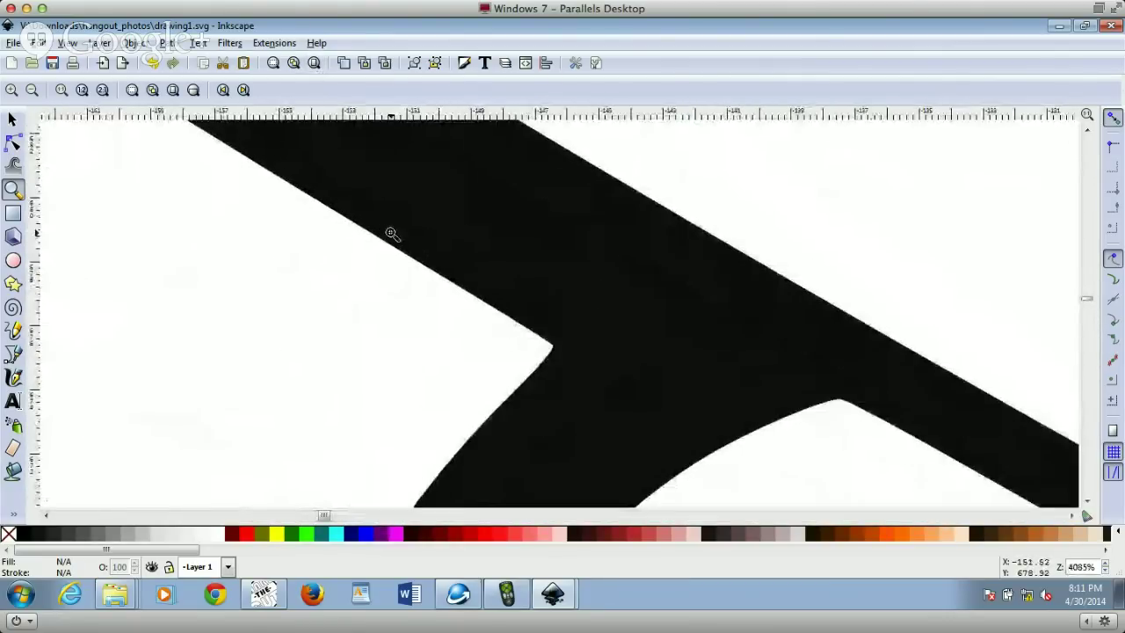
pyautogui.click(391, 234)
pyautogui.click(392, 235)
pyautogui.click(432, 240)
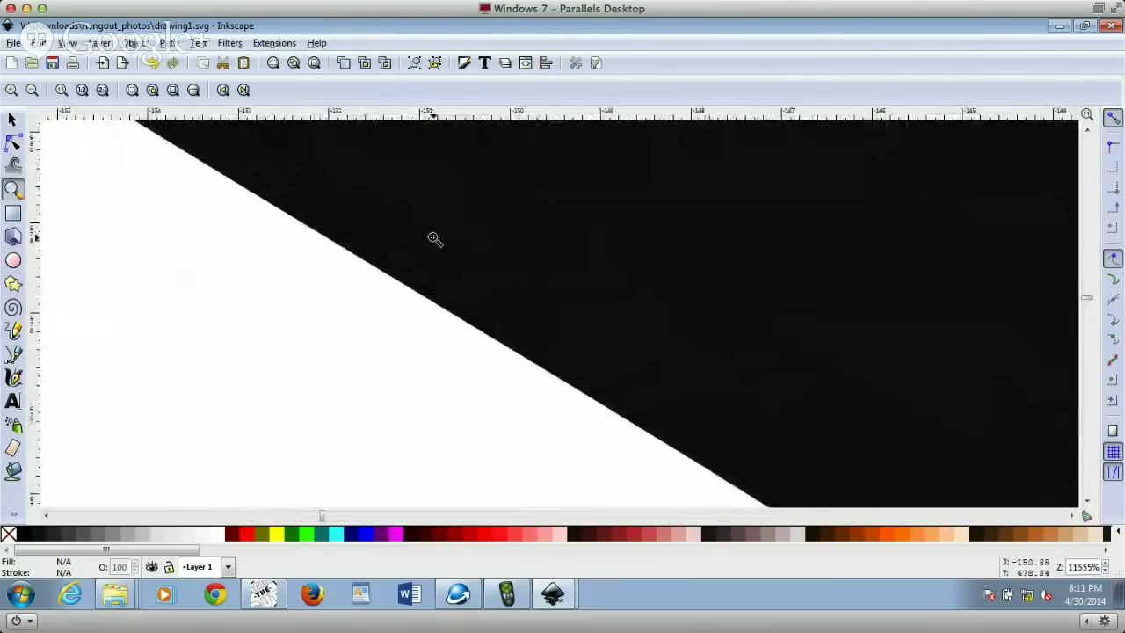
pyautogui.click(432, 240)
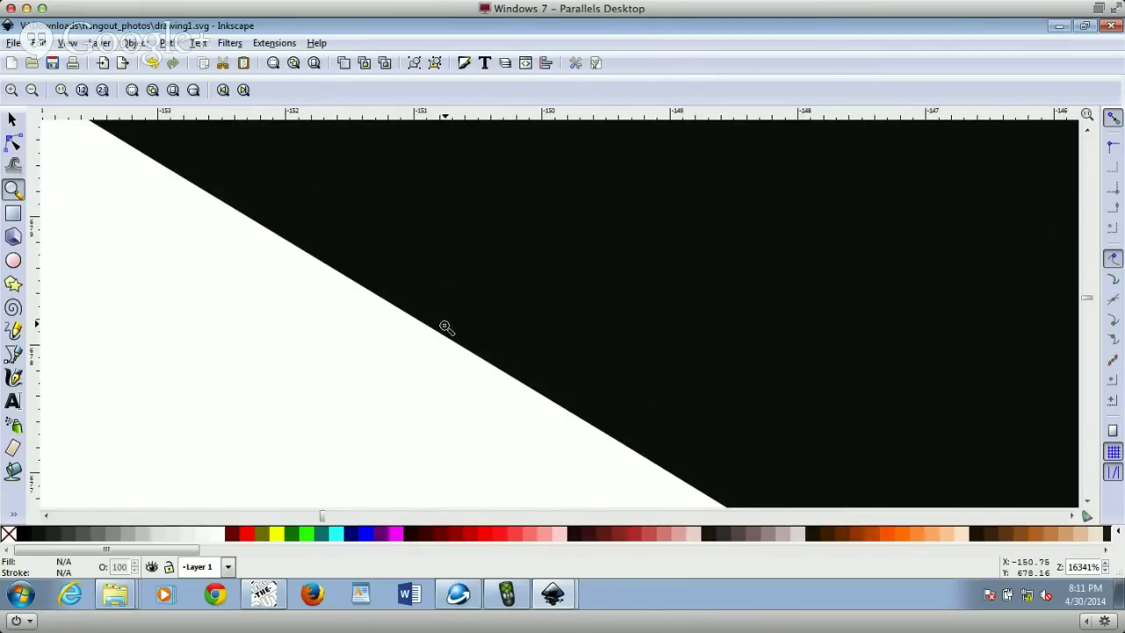
# Step: Inspect the wing tip, wheel and body outlines of airplane A, then return to the whole-page view
pyautogui.click(315, 63)
pyautogui.click(302, 229)
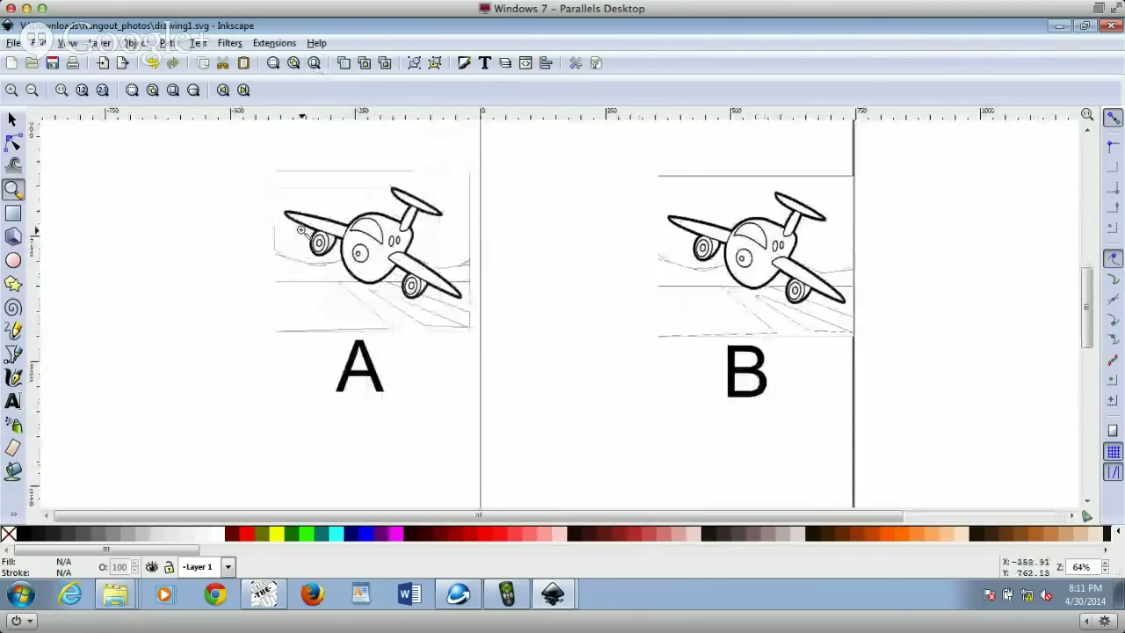
pyautogui.click(298, 225)
pyautogui.click(297, 223)
pyautogui.click(292, 218)
pyautogui.click(288, 214)
pyautogui.click(283, 208)
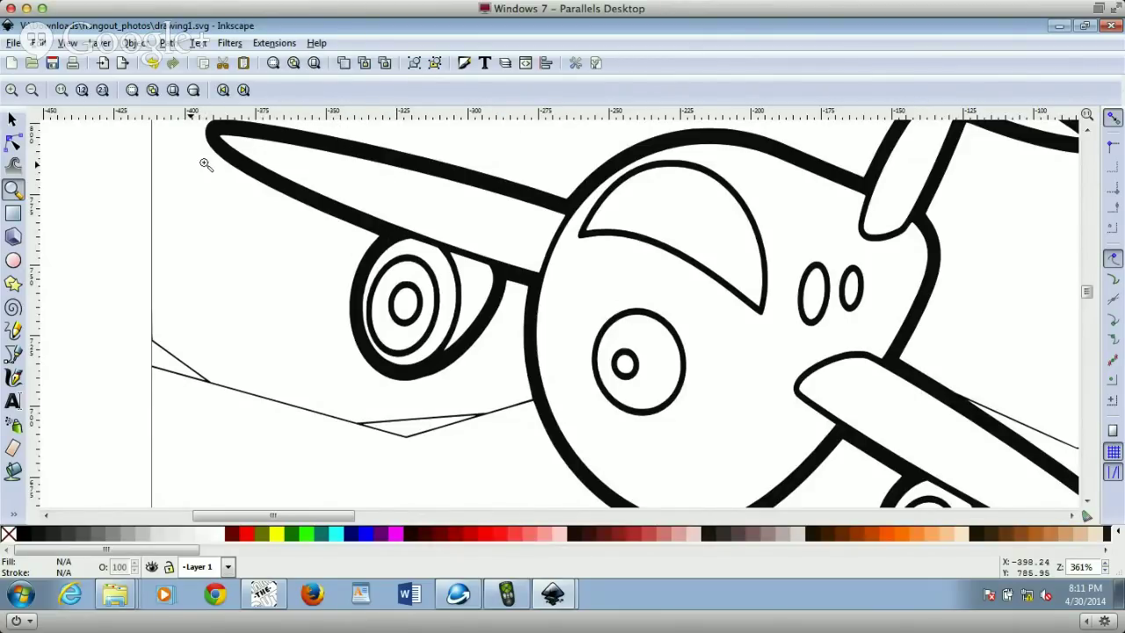
pyautogui.click(314, 63)
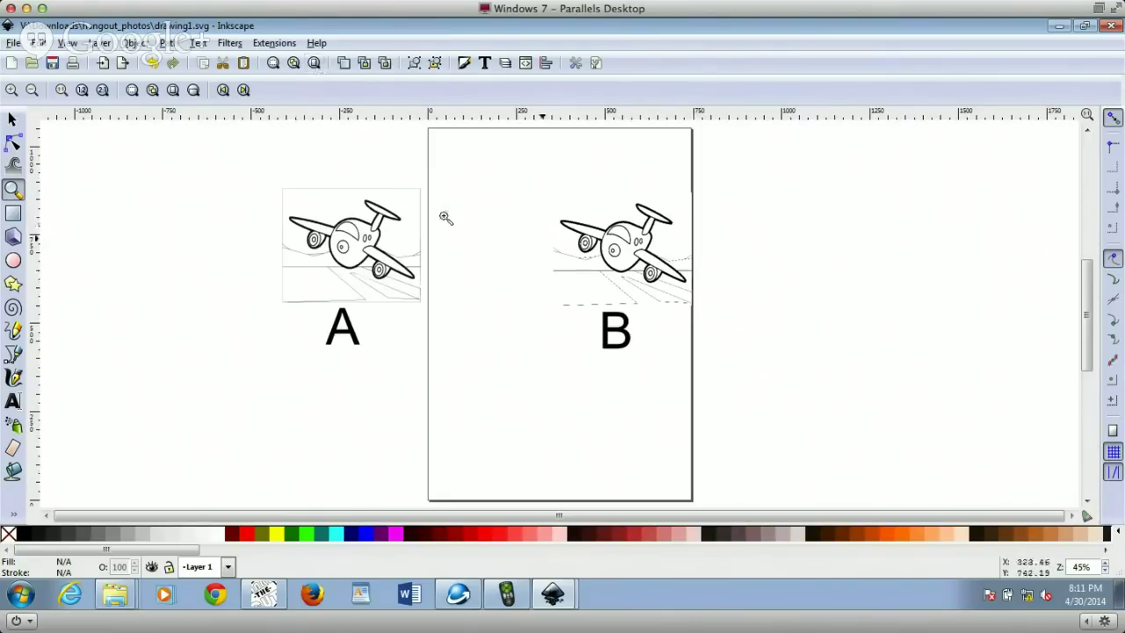
# Step: Delete airplane A together with its letter label
pyautogui.click(14, 120)
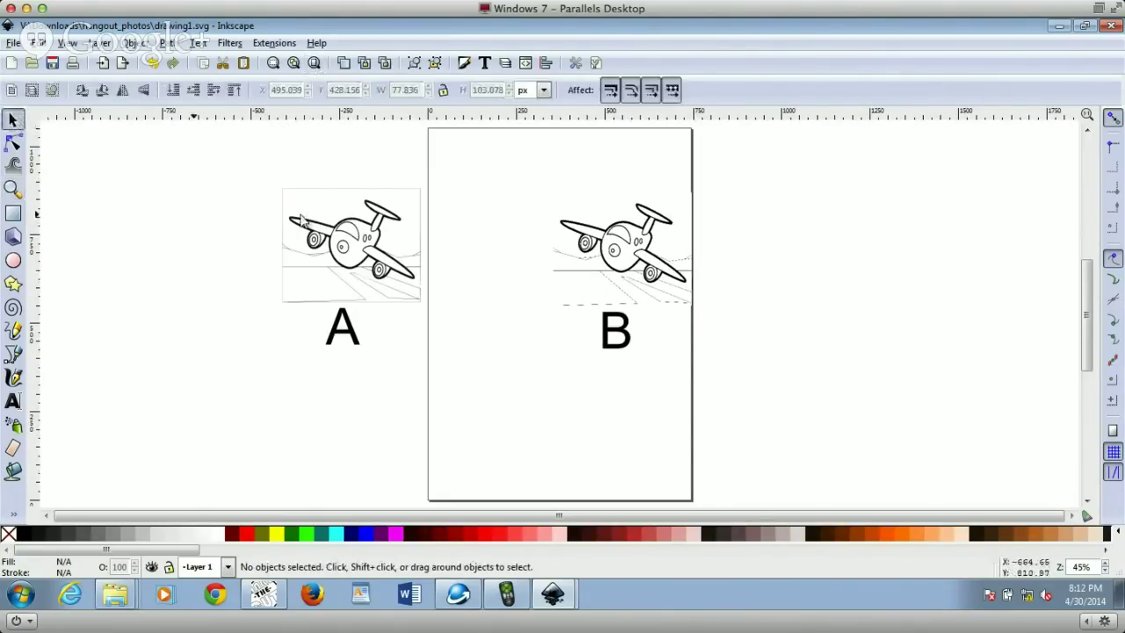
pyautogui.moveTo(225, 161); pyautogui.dragTo(468, 409)
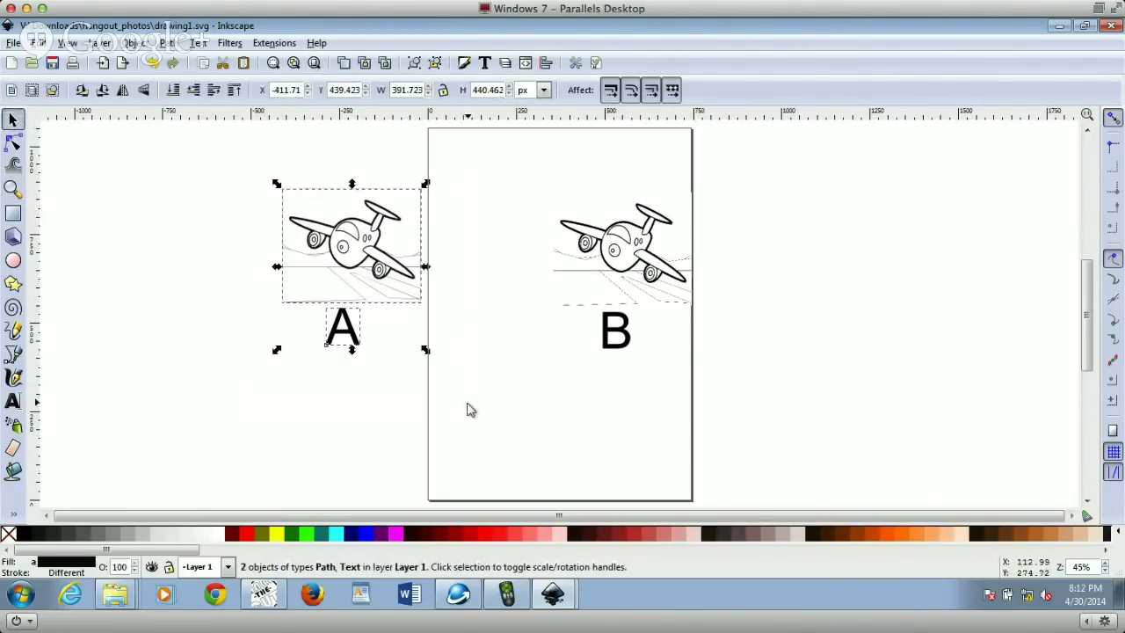
pyautogui.press('Delete')
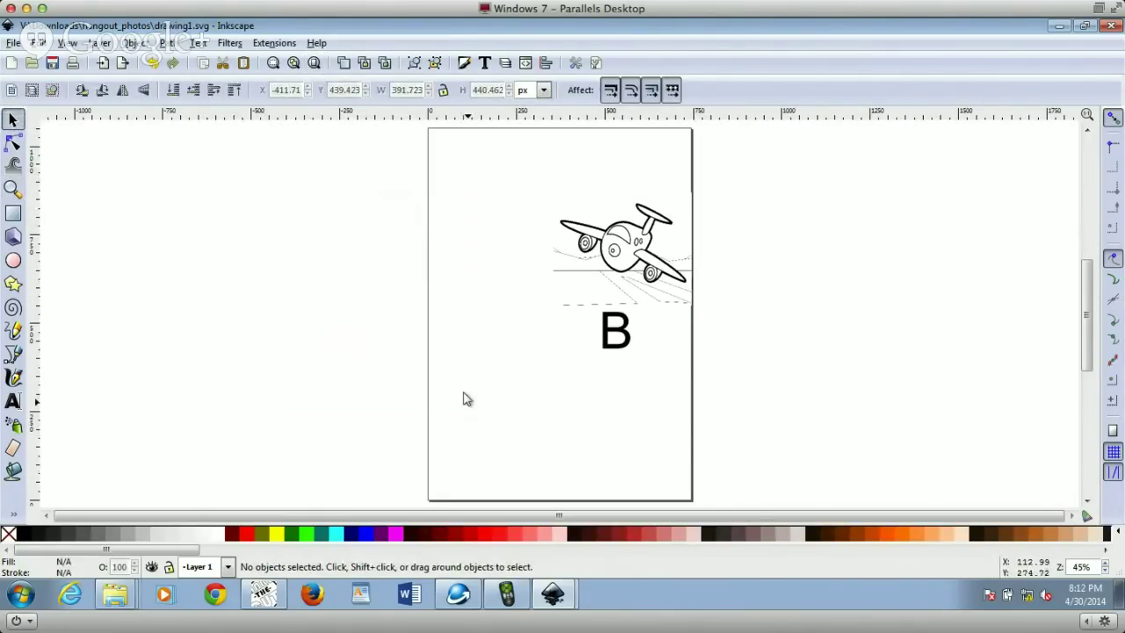
pyautogui.click(12, 48)
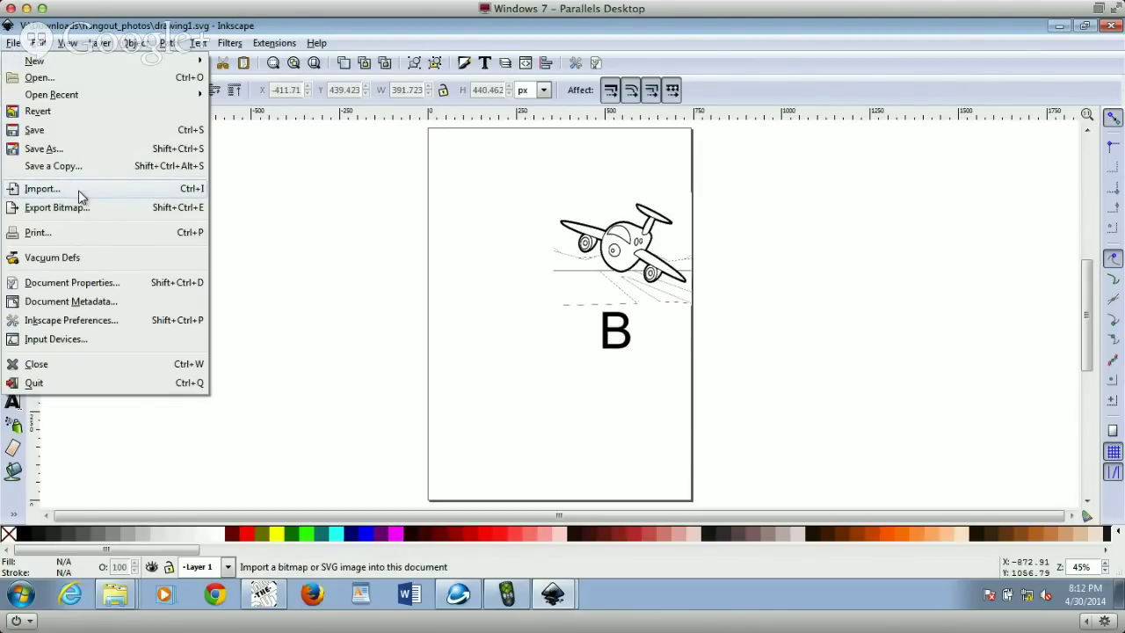
pyautogui.click(78, 190)
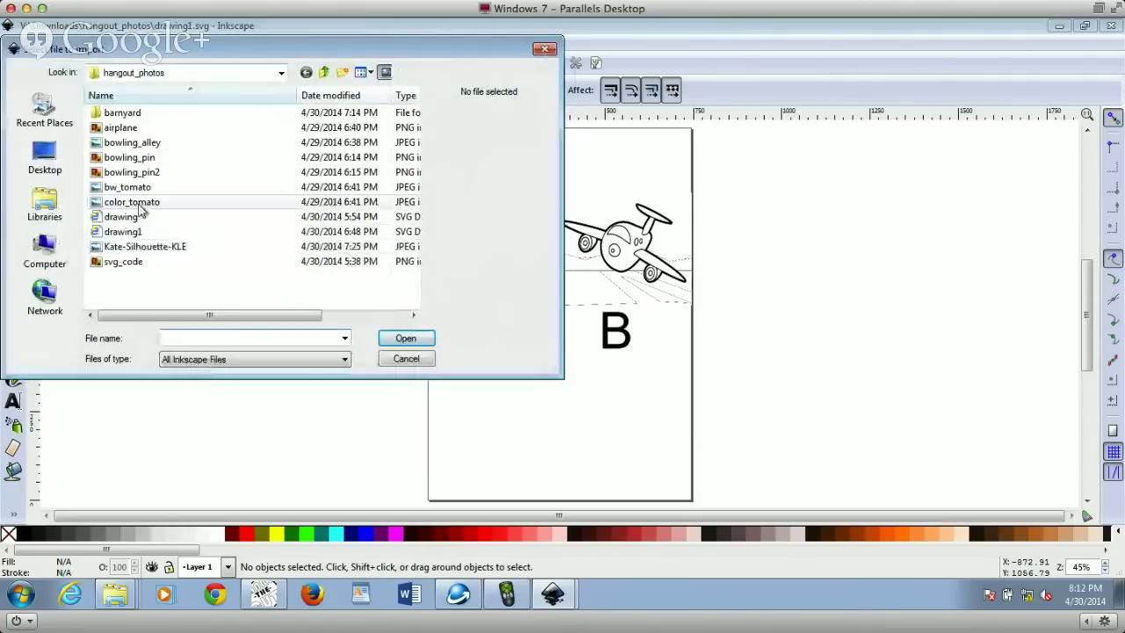
pyautogui.click(426, 361)
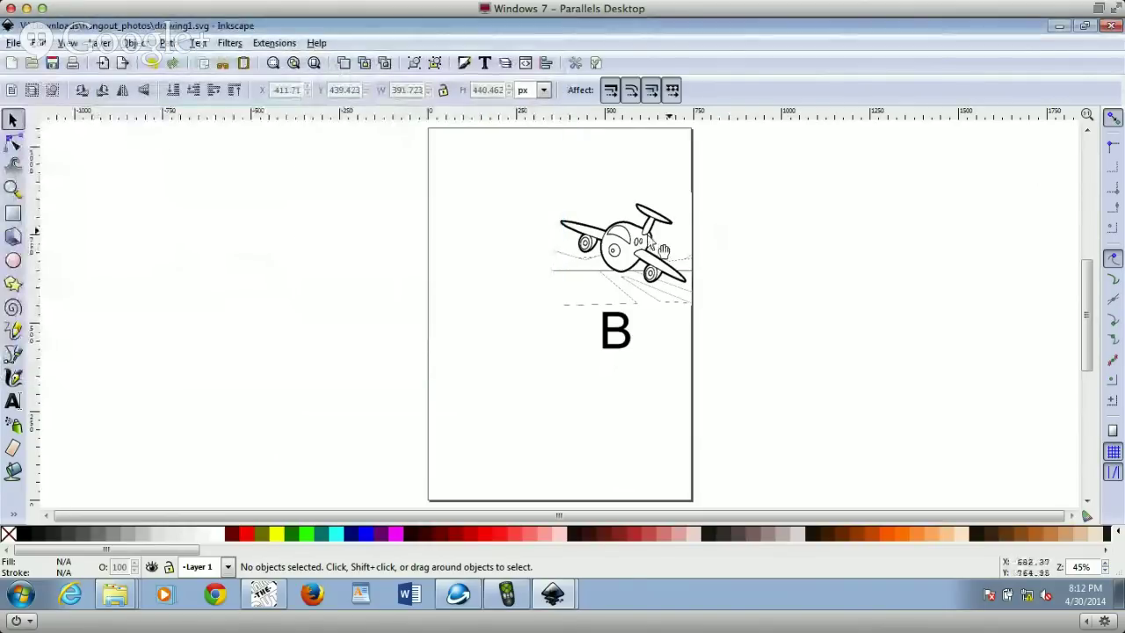
# Step: Move airplane B inward from the page edge and delete its letter label
pyautogui.moveTo(640, 255); pyautogui.dragTo(577, 251)
pyautogui.click(620, 337)
pyautogui.press('Delete')
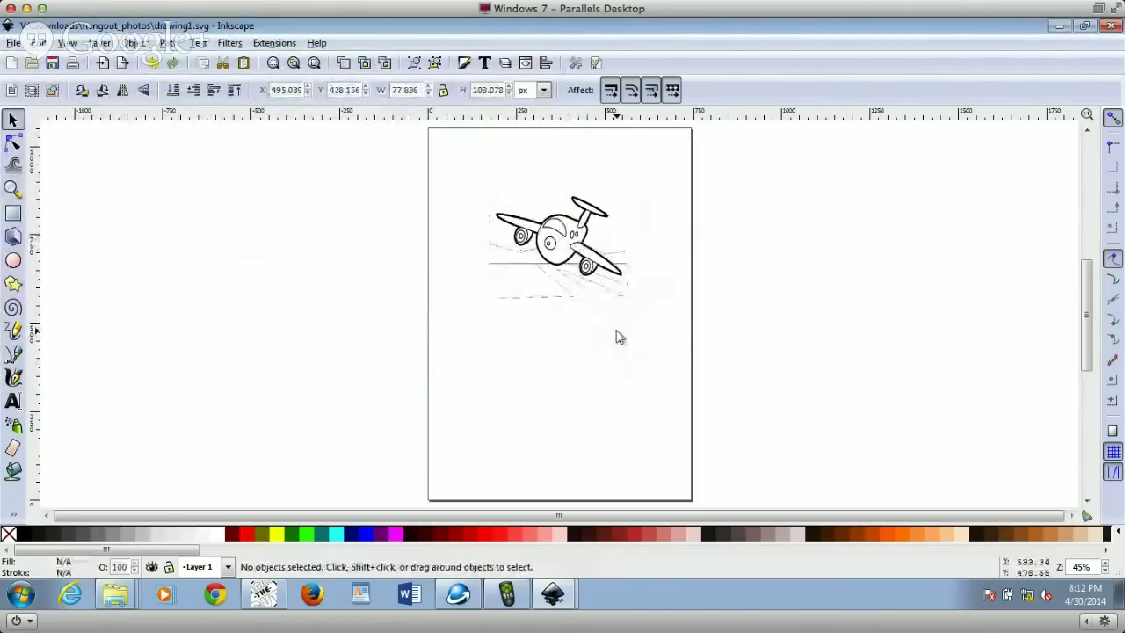
# Step: Trace the airplane bitmap into a path using a single-scan brightness cutoff with threshold 0.470
pyautogui.click(566, 256)
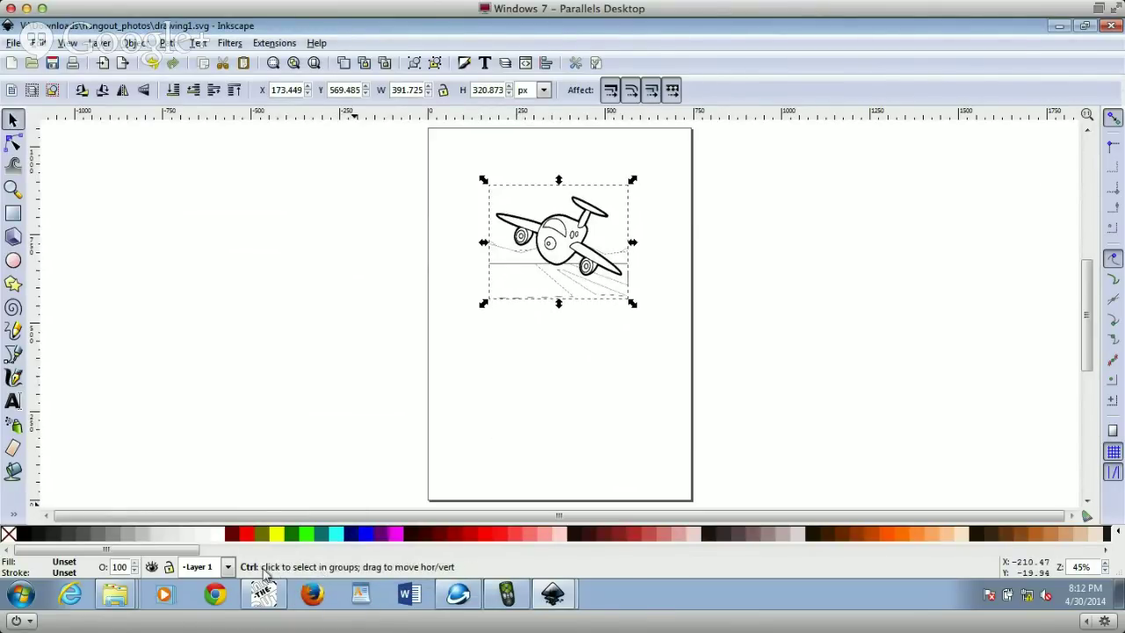
pyautogui.click(571, 236)
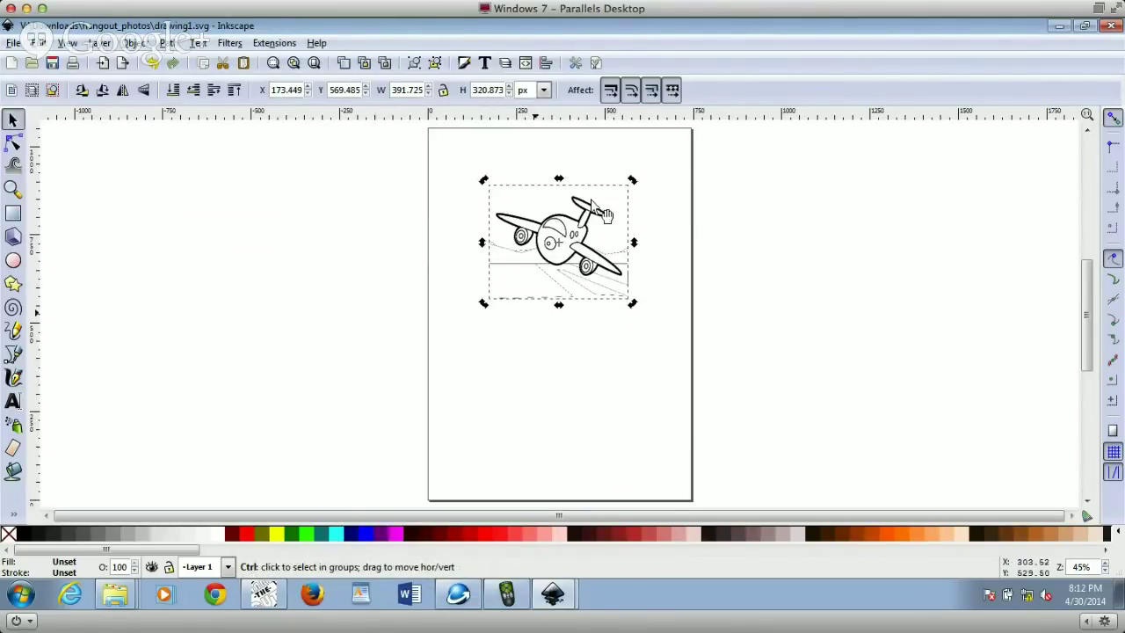
pyautogui.click(585, 238)
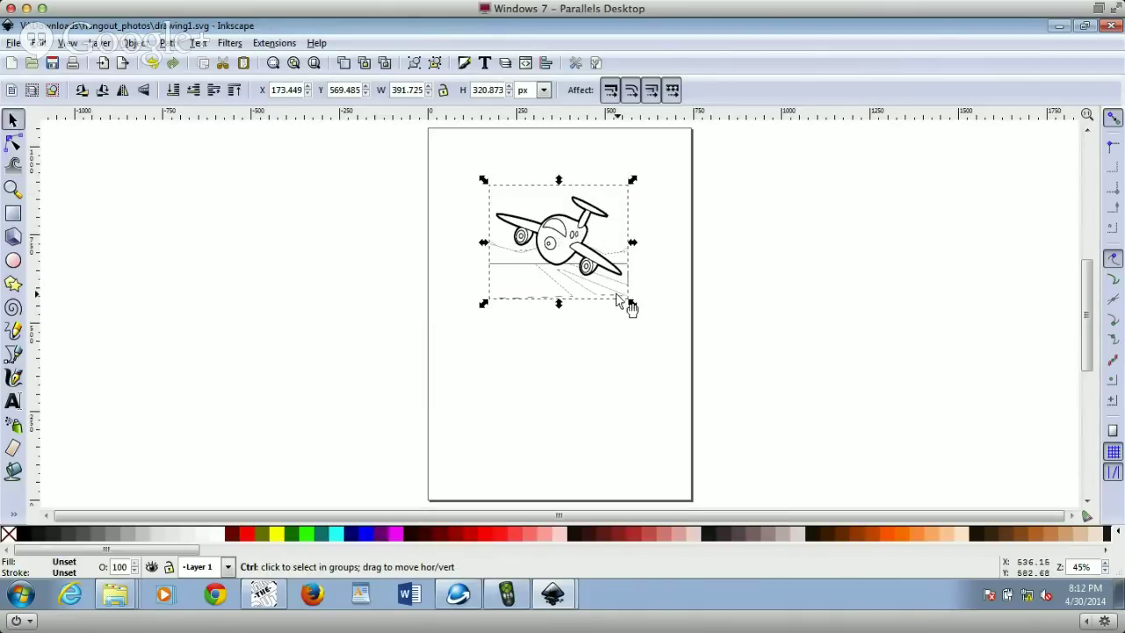
pyautogui.click(587, 258)
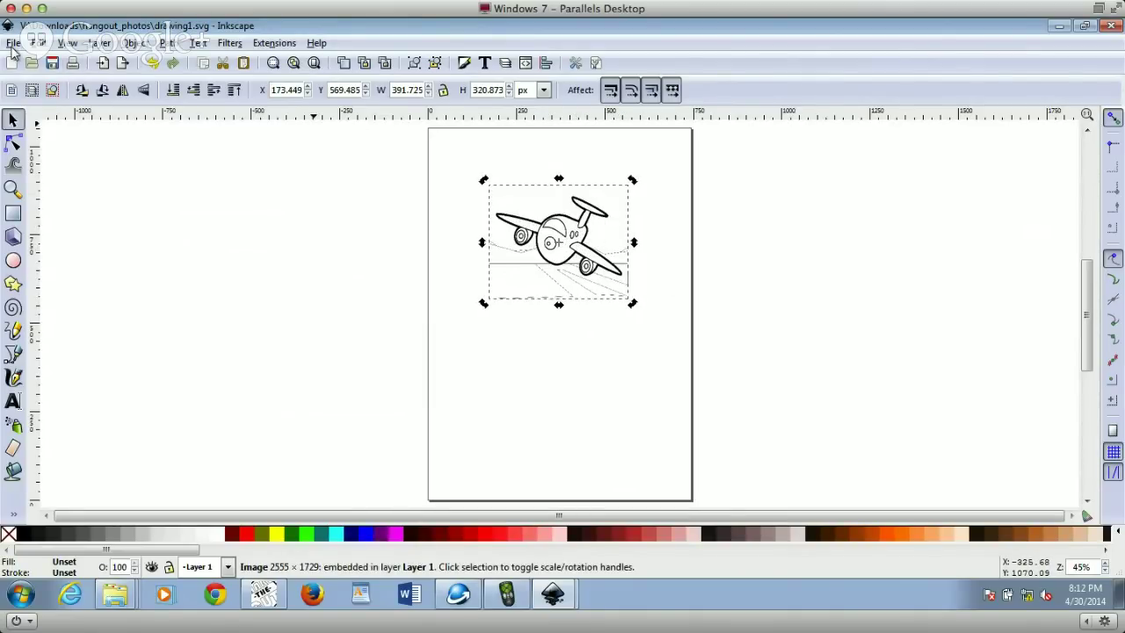
pyautogui.click(163, 43)
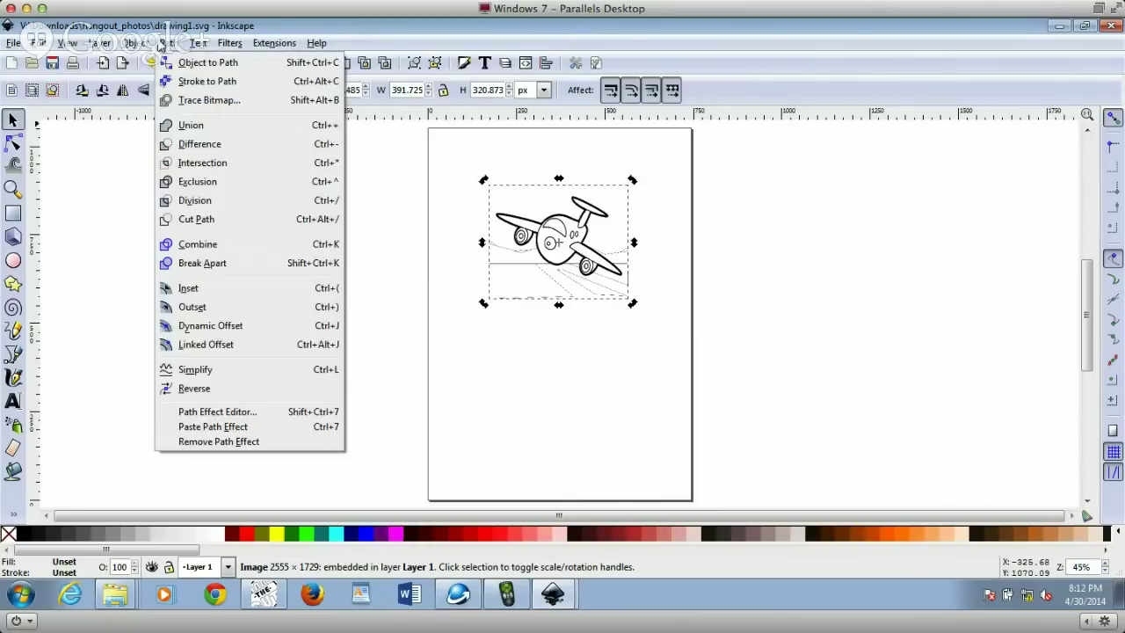
pyautogui.click(188, 104)
pyautogui.click(562, 162)
pyautogui.click(726, 163)
pyautogui.click(726, 163)
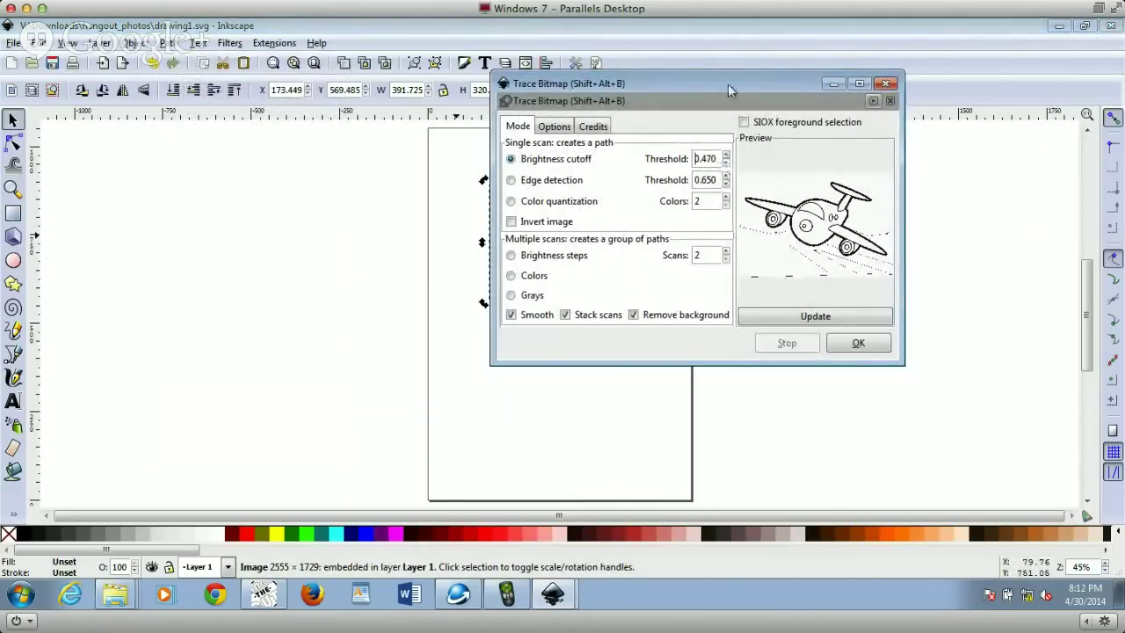
pyautogui.moveTo(728, 84)
pyautogui.mouseDown()
pyautogui.moveTo(231, 110)
pyautogui.moveTo(278, 136)
pyautogui.mouseUp()
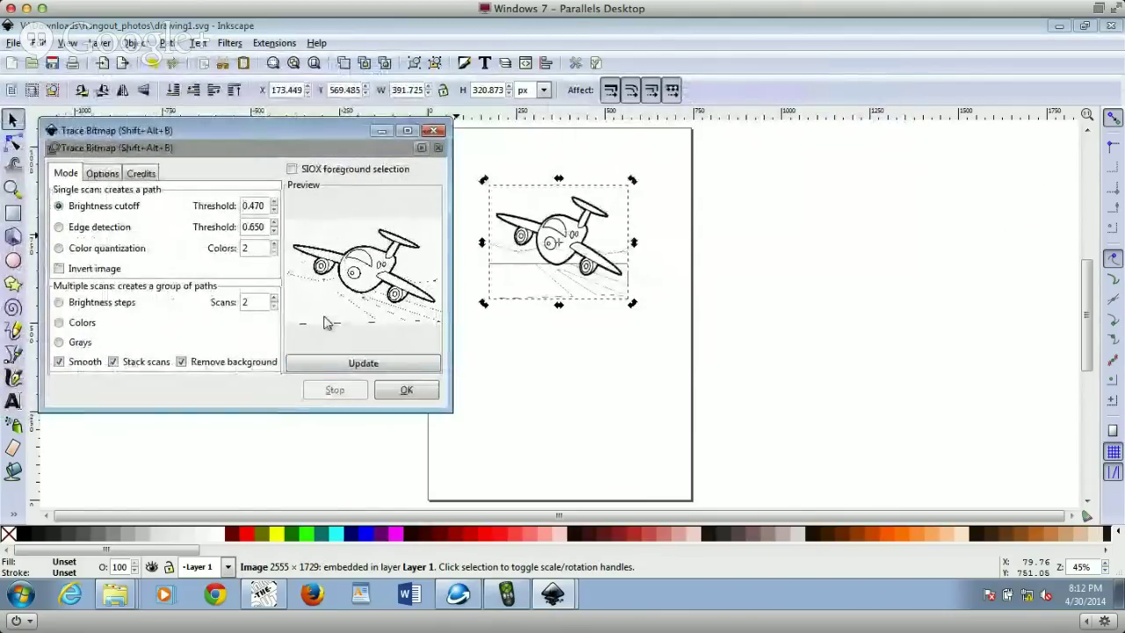
pyautogui.click(373, 367)
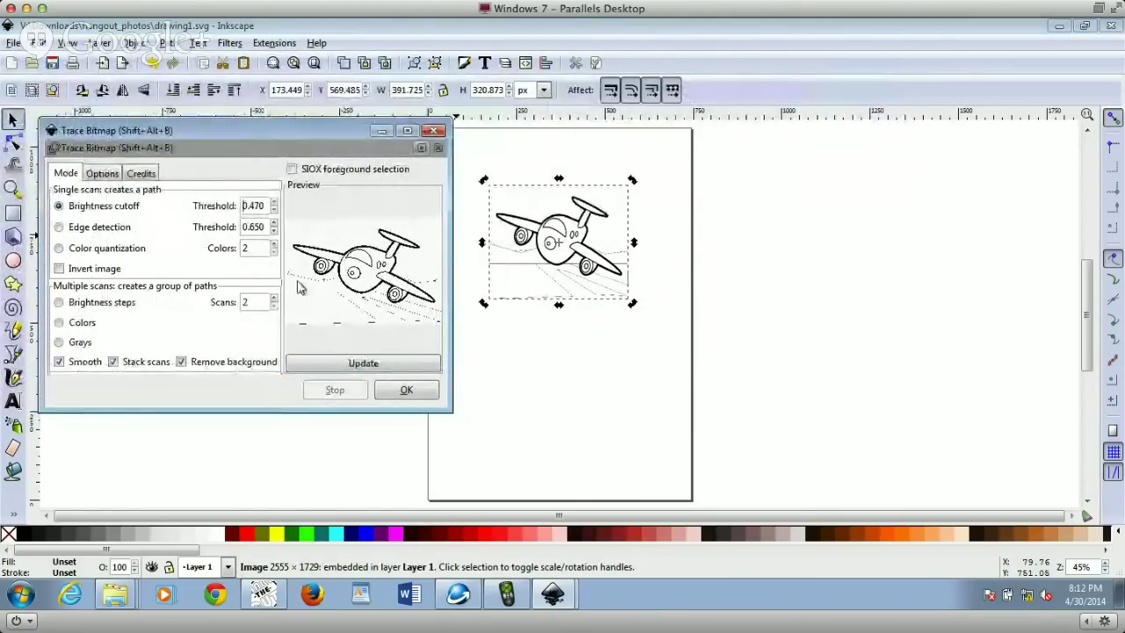
pyautogui.click(407, 390)
# Step: Place the traced airplane path beside the page, clear of the original image, and close the Trace Bitmap dialog
pyautogui.moveTo(567, 235); pyautogui.dragTo(820, 243)
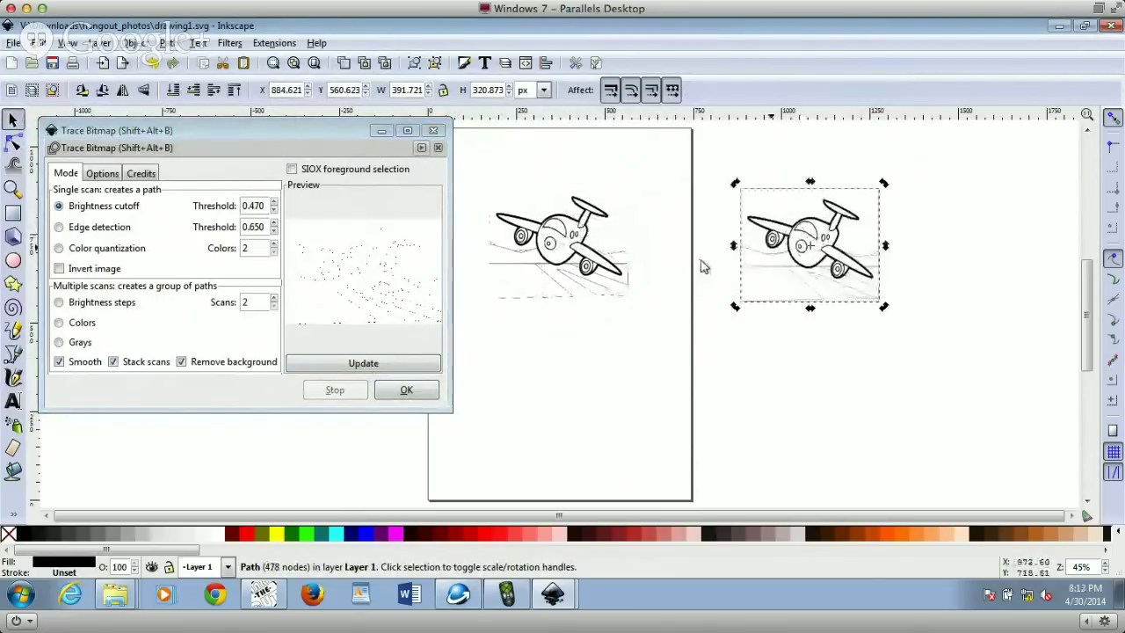
pyautogui.click(436, 132)
pyautogui.click(436, 132)
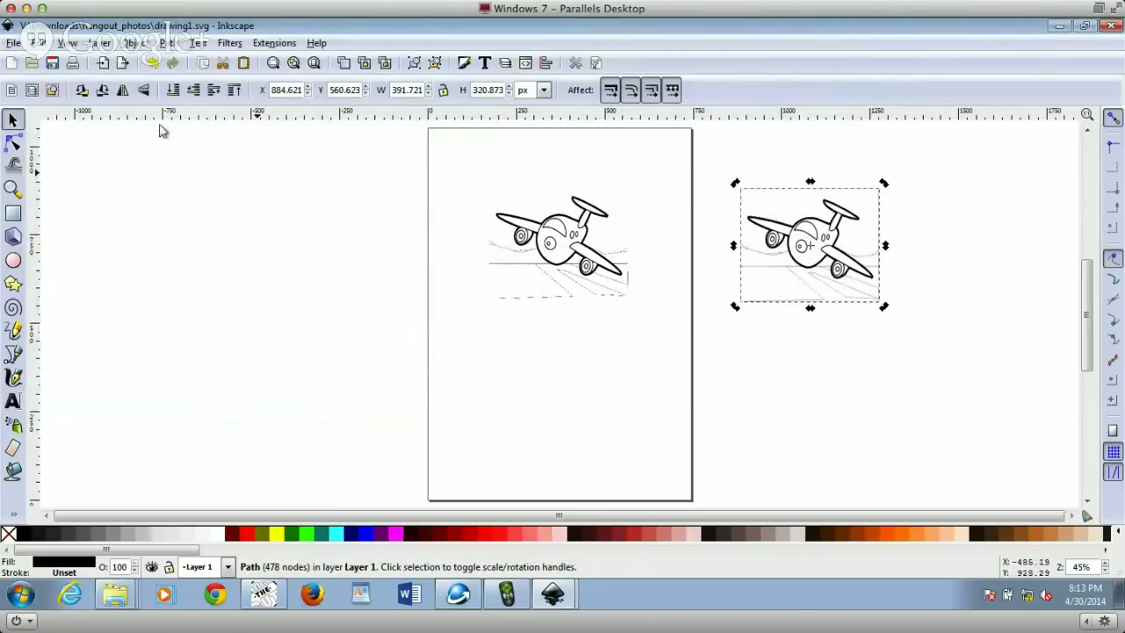
# Step: Switch the airplane drawing's display mode to Outline to compare the bitmap with the traced path
pyautogui.click(68, 43)
pyautogui.moveTo(103, 76)
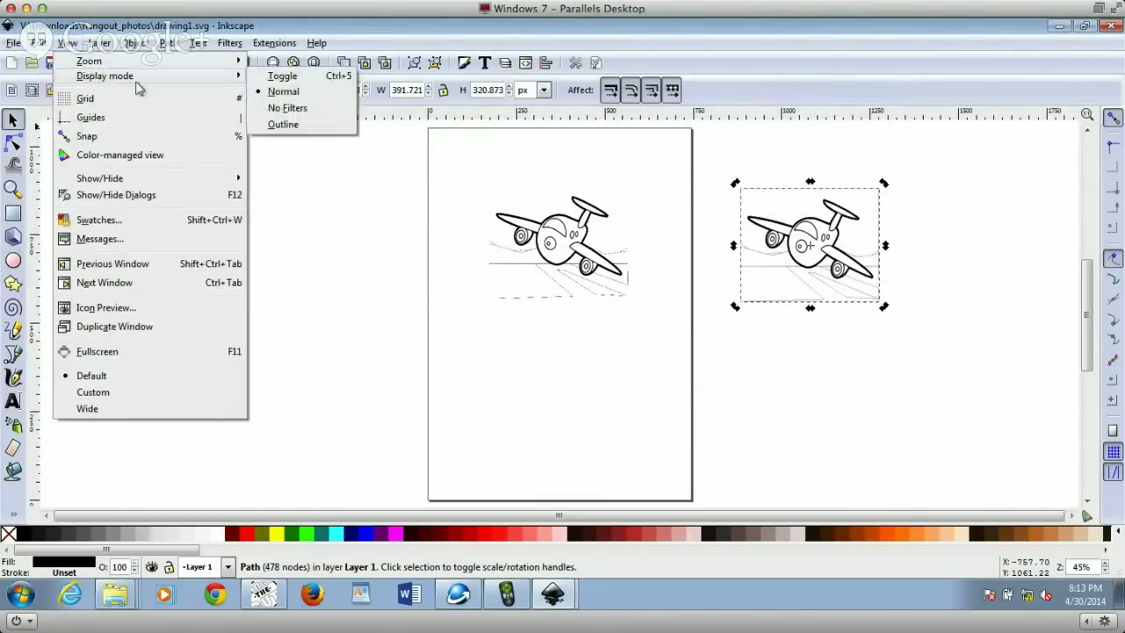
pyautogui.click(282, 124)
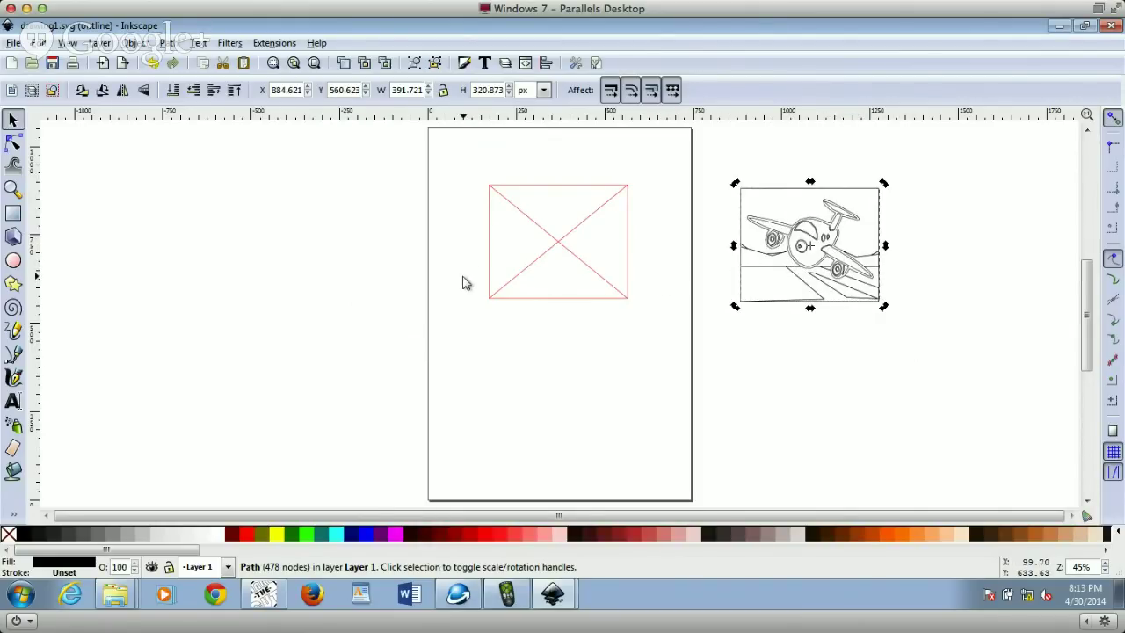
# Step: Switch to the bowling pin document and select the pin image on the page
pyautogui.click(553, 595)
pyautogui.click(563, 560)
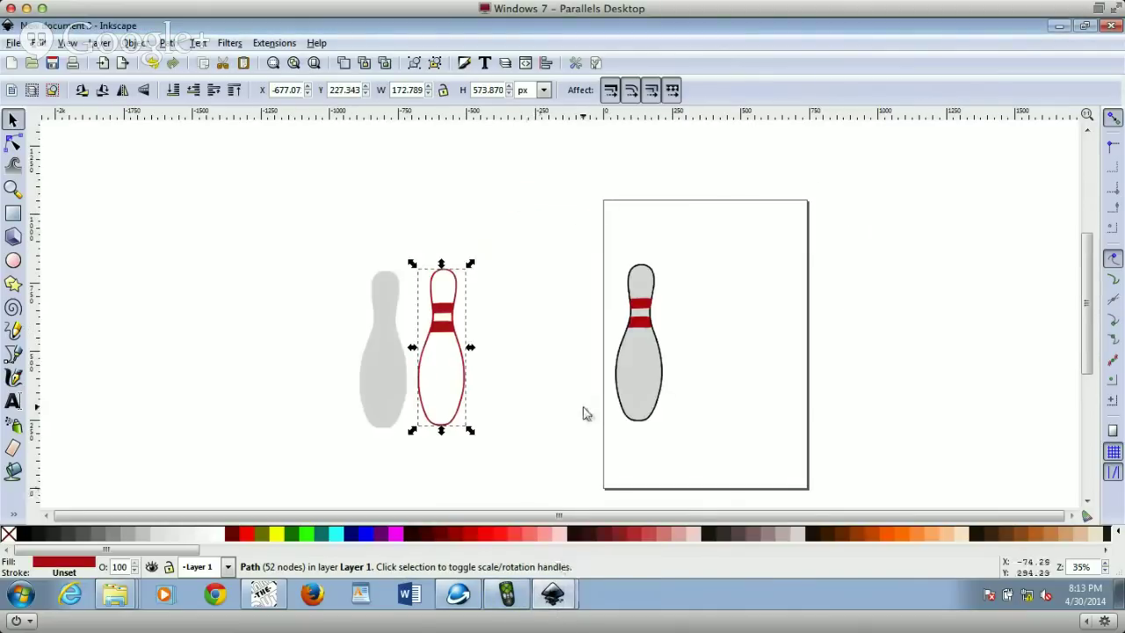
pyautogui.click(647, 369)
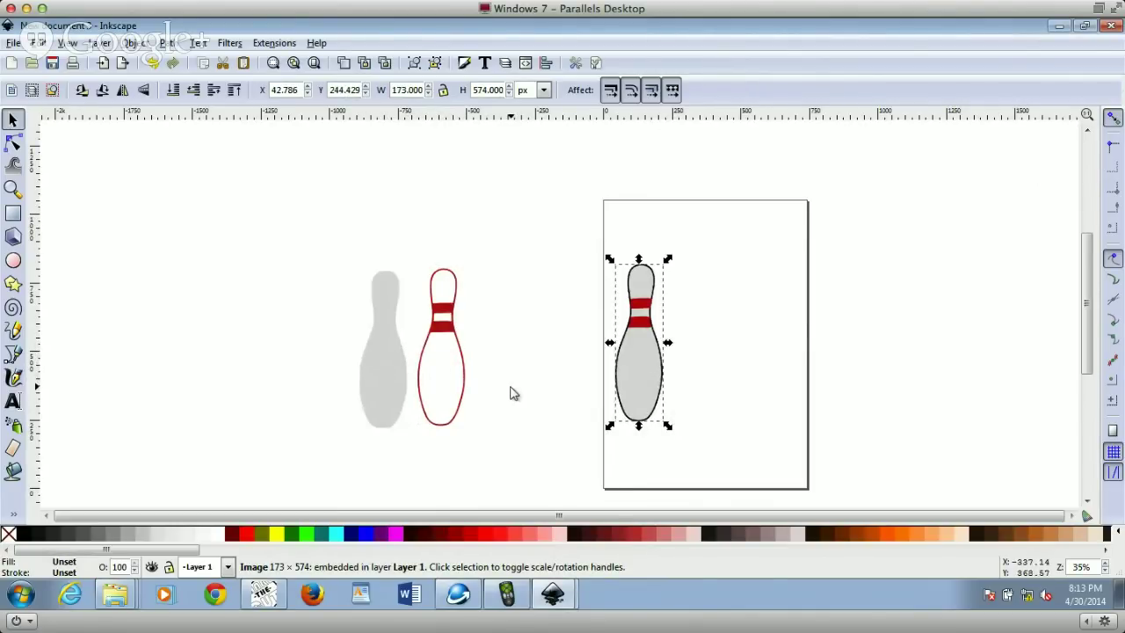
pyautogui.click(623, 359)
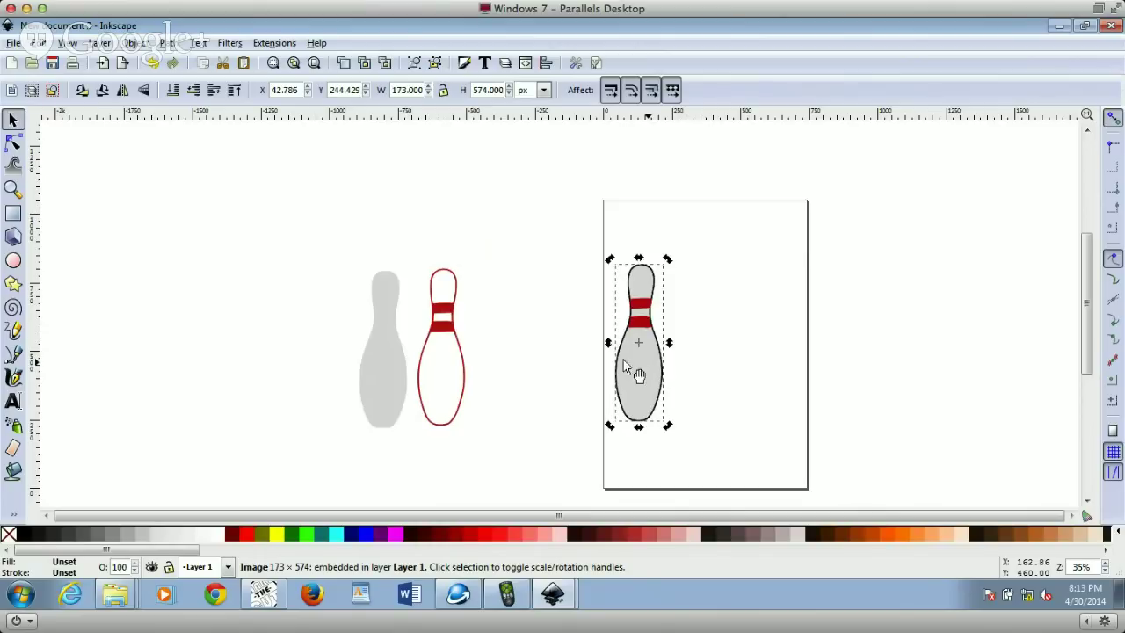
# Step: Trace the pin image into a path group using multiple-scan Colors with 4 scans, and place the result beyond the other pins outside the page
pyautogui.click(167, 42)
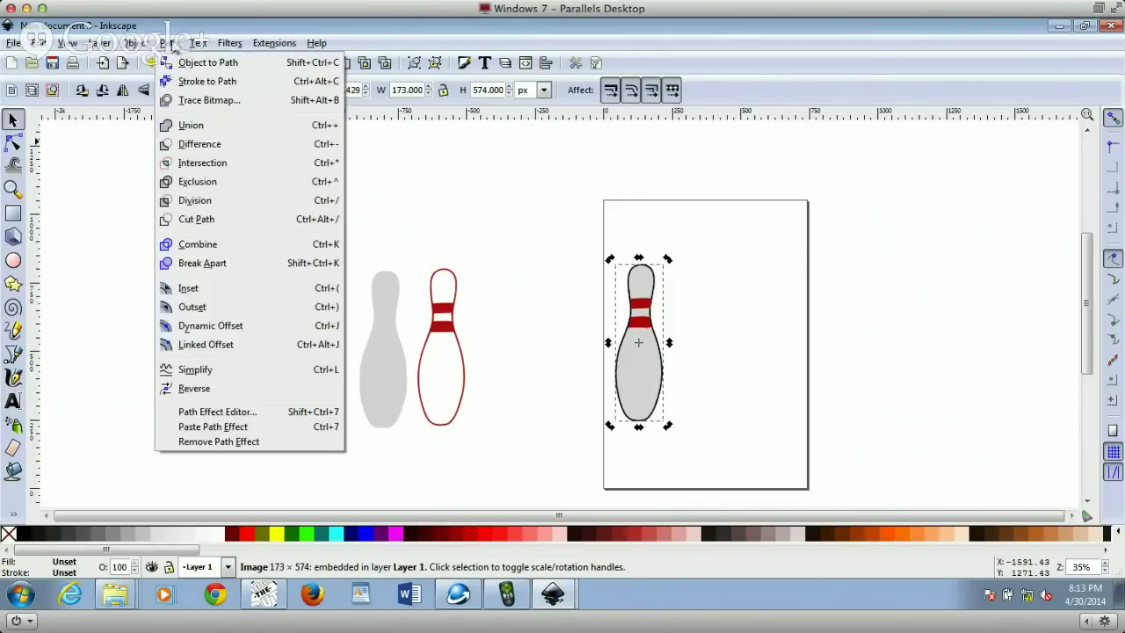
pyautogui.click(204, 102)
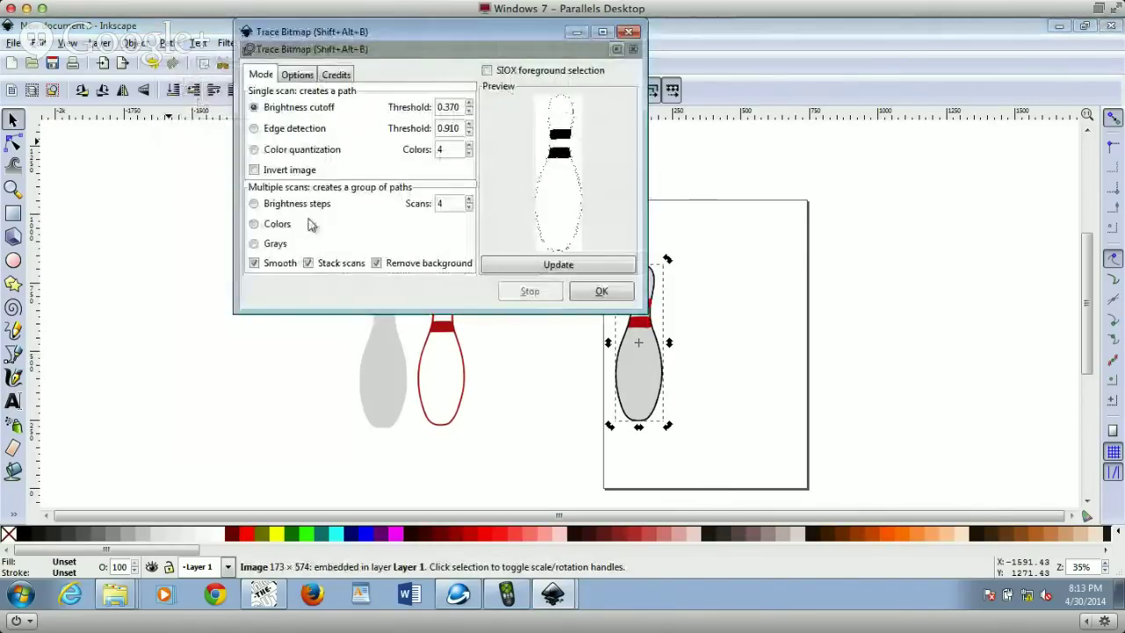
pyautogui.click(254, 224)
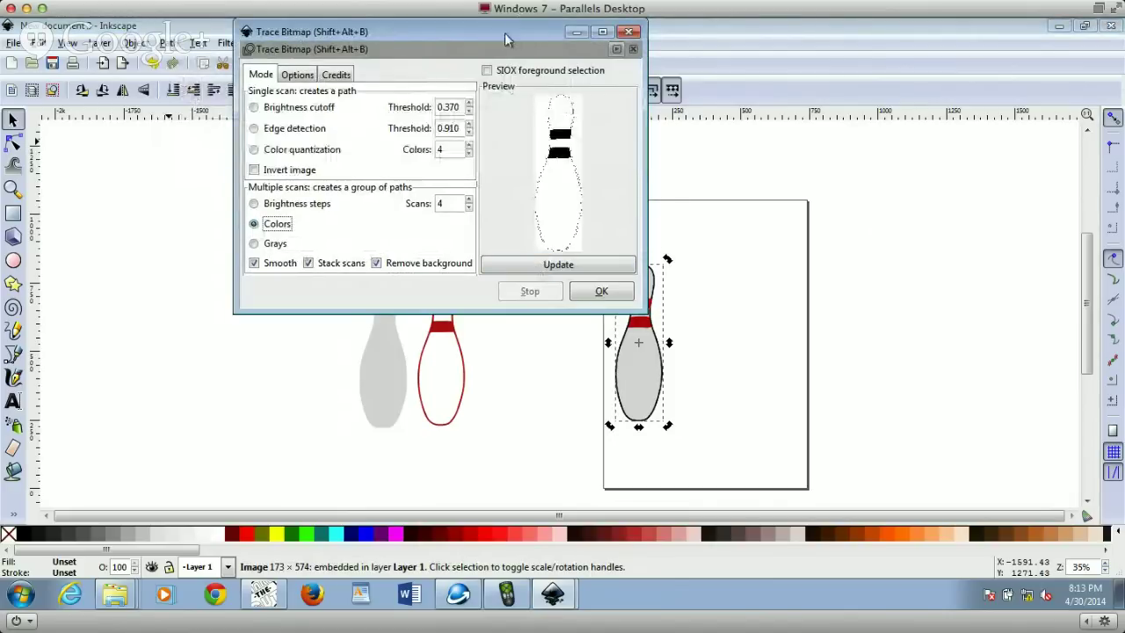
pyautogui.moveTo(505, 32)
pyautogui.mouseDown()
pyautogui.moveTo(1034, 146)
pyautogui.moveTo(957, 136)
pyautogui.mouseUp()
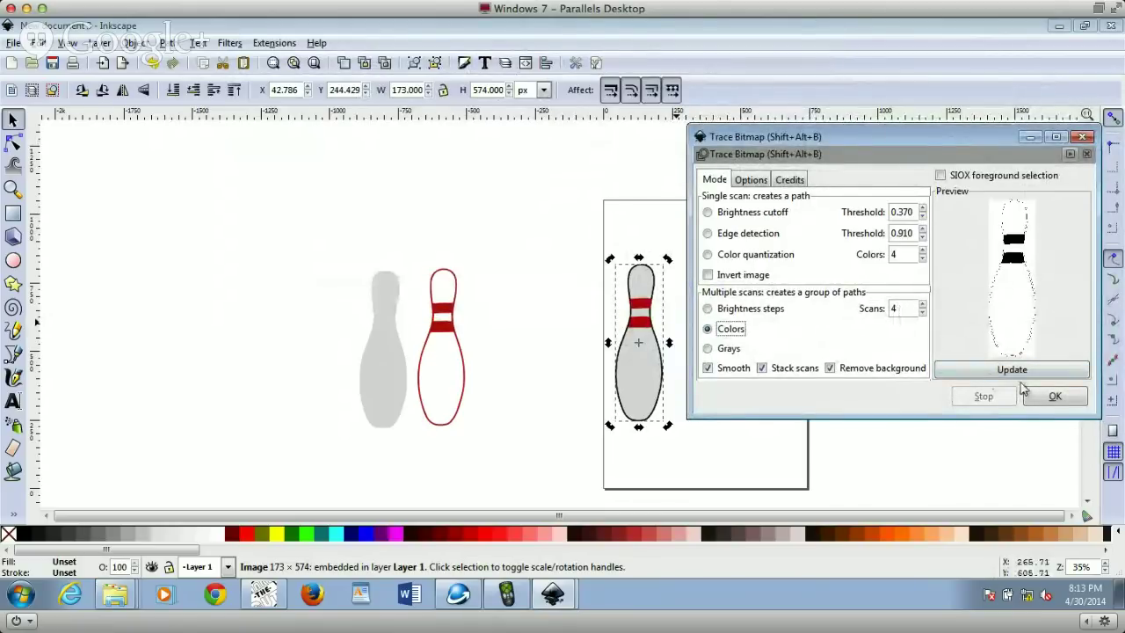
pyautogui.click(1052, 396)
pyautogui.moveTo(648, 389)
pyautogui.mouseDown()
pyautogui.moveTo(573, 388)
pyautogui.moveTo(359, 258)
pyautogui.moveTo(248, 377)
pyautogui.mouseUp()
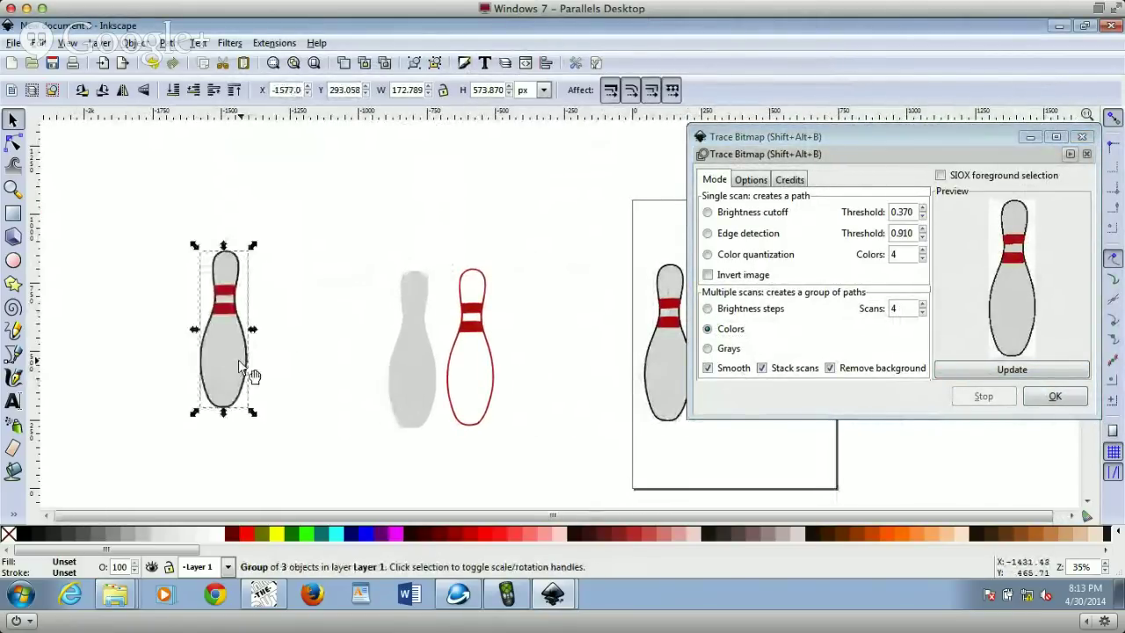
pyautogui.click(1081, 136)
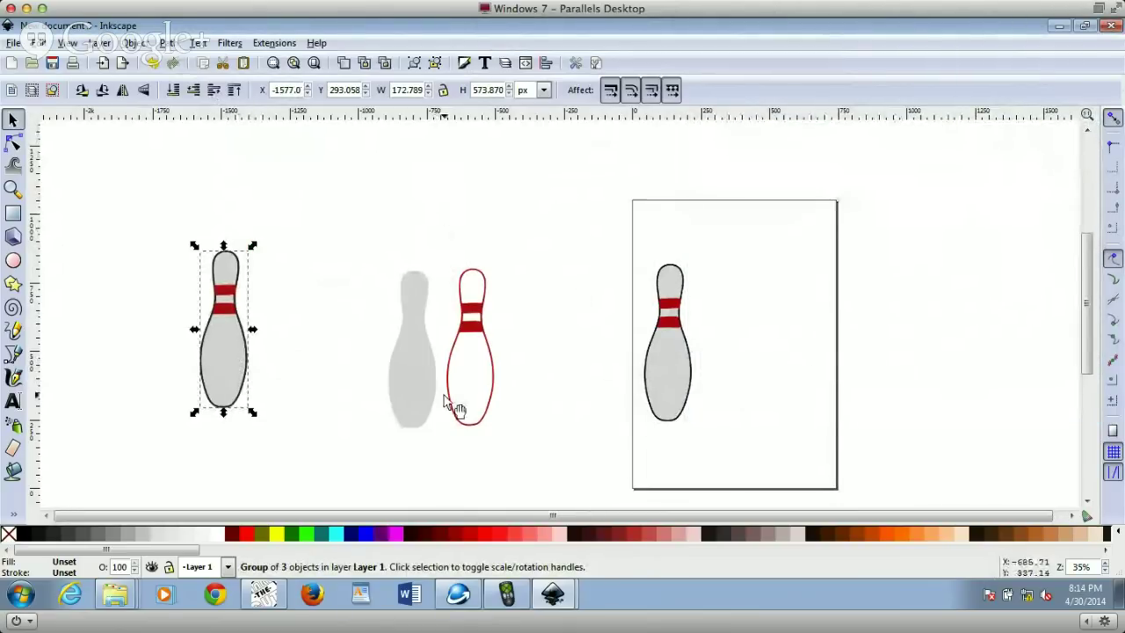
# Step: Try to break apart the traced pin group and shift it slightly closer to the other pins
pyautogui.click(166, 43)
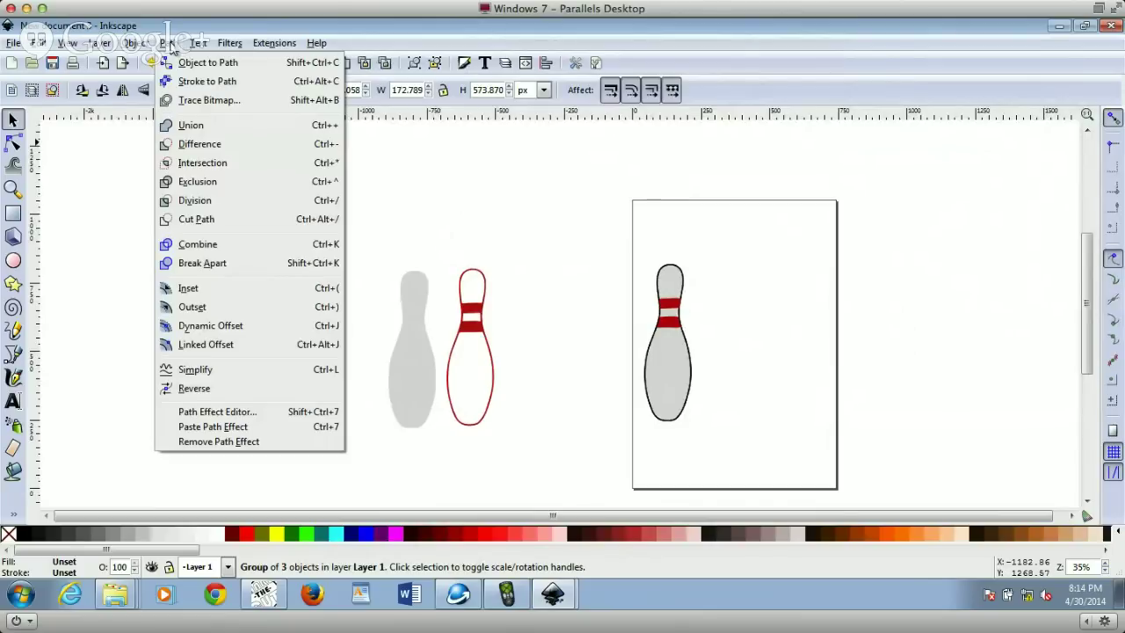
pyautogui.click(201, 264)
pyautogui.click(246, 380)
pyautogui.moveTo(258, 369)
pyautogui.mouseDown()
pyautogui.moveTo(316, 369)
pyautogui.moveTo(302, 346)
pyautogui.moveTo(258, 361)
pyautogui.moveTo(321, 360)
pyautogui.moveTo(265, 362)
pyautogui.mouseUp()
pyautogui.click(203, 350)
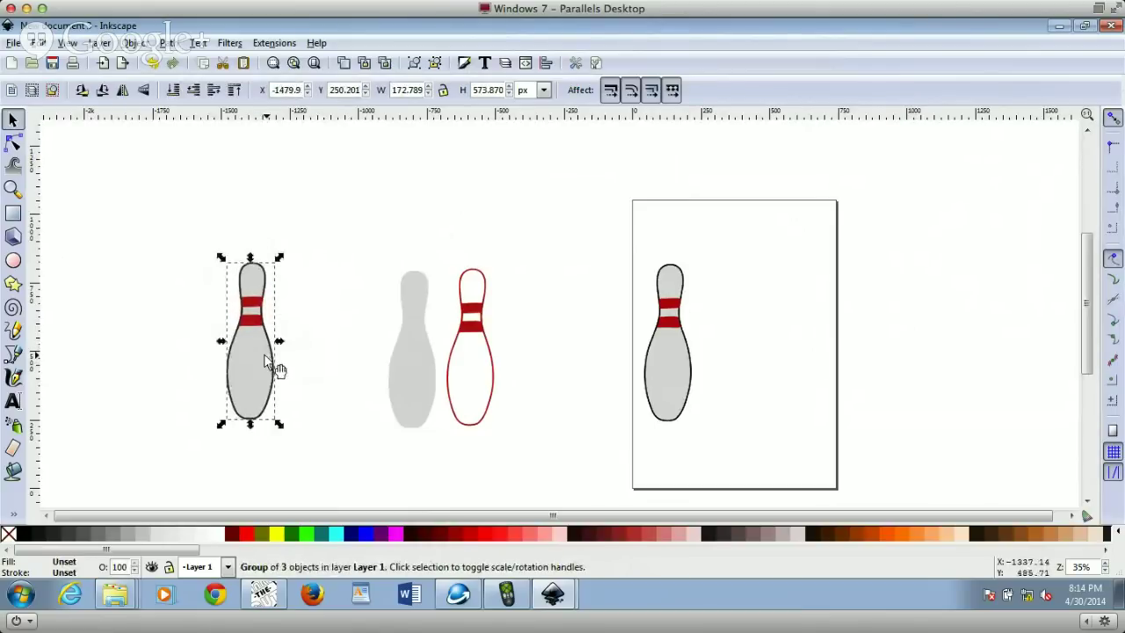
pyautogui.click(170, 44)
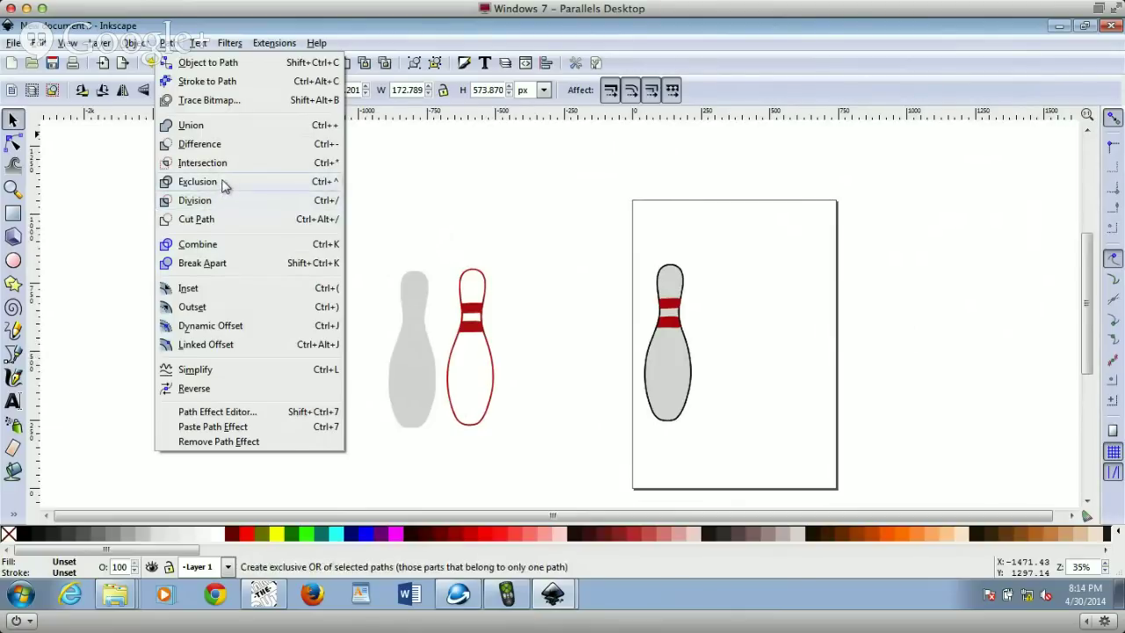
pyautogui.click(414, 228)
pyautogui.click(301, 280)
pyautogui.click(255, 281)
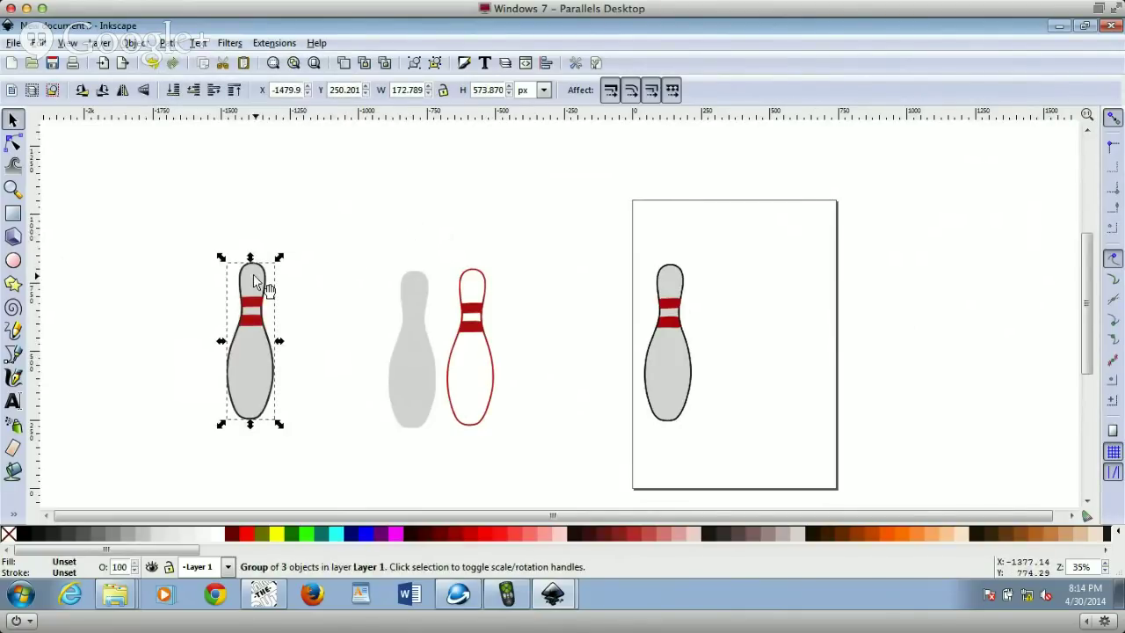
# Step: Ungroup the traced bowling pin into its separate color paths
pyautogui.click(172, 44)
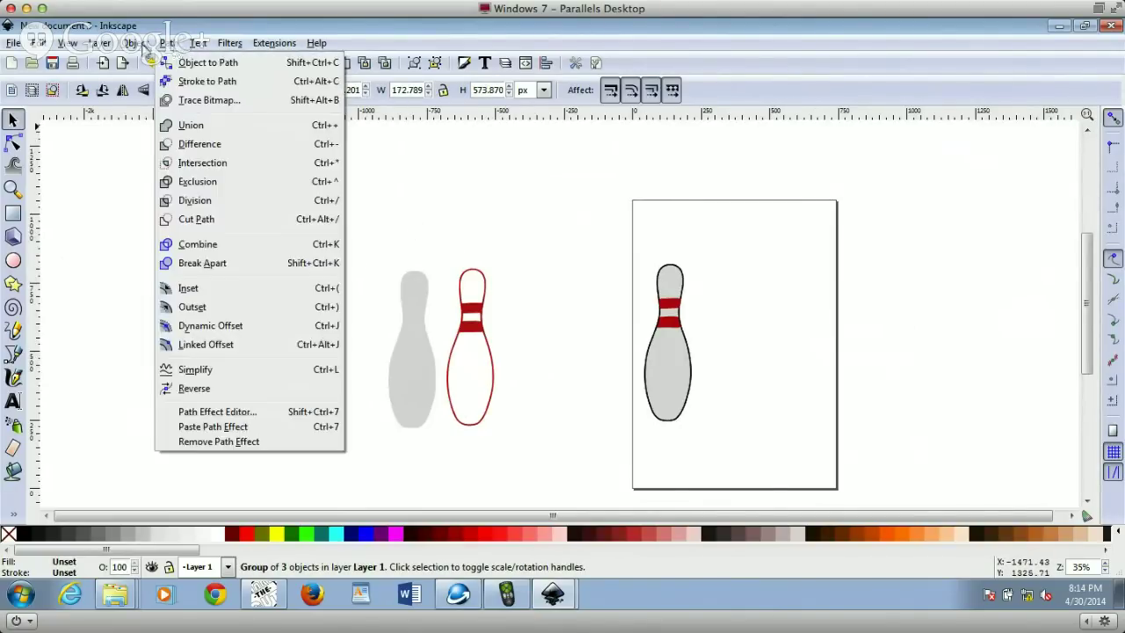
pyautogui.moveTo(134, 43)
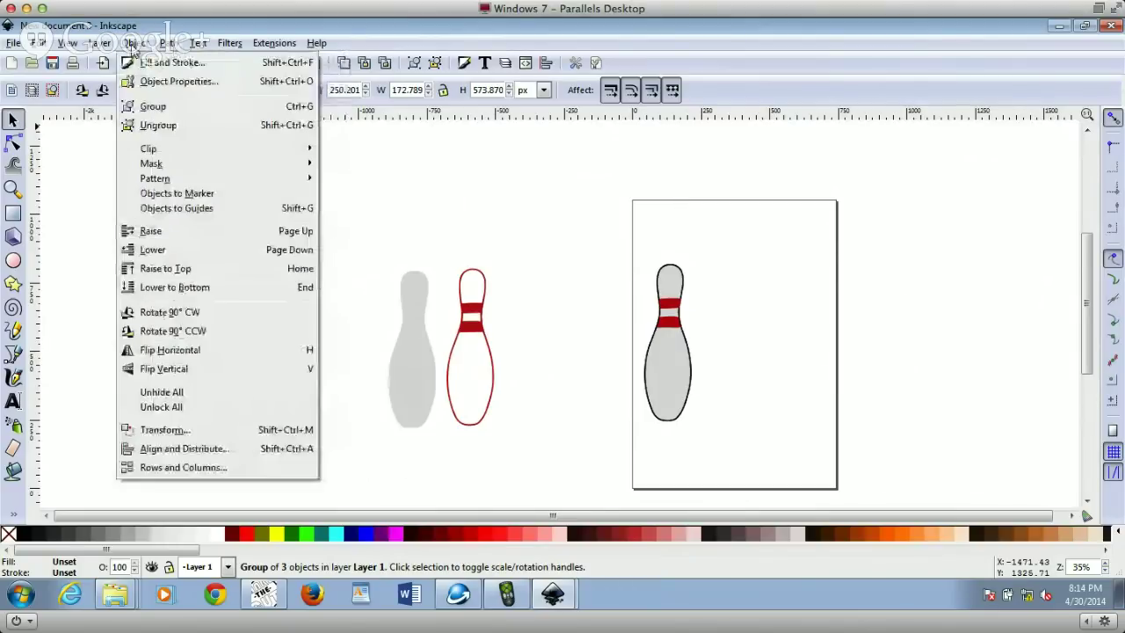
pyautogui.click(157, 126)
# Step: Pull the grey silhouette and the red path away from the traced stack, and delete the remaining black outline
pyautogui.click(341, 384)
pyautogui.moveTo(272, 381); pyautogui.dragTo(351, 308)
pyautogui.moveTo(267, 319); pyautogui.dragTo(176, 201)
pyautogui.click(265, 411)
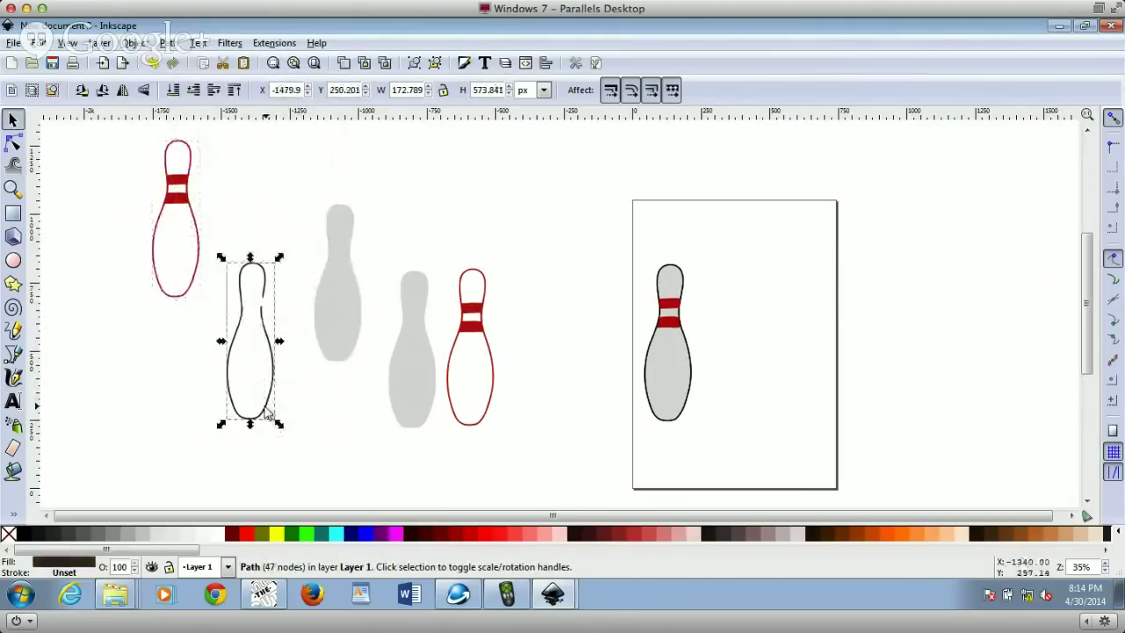
pyautogui.press('Delete')
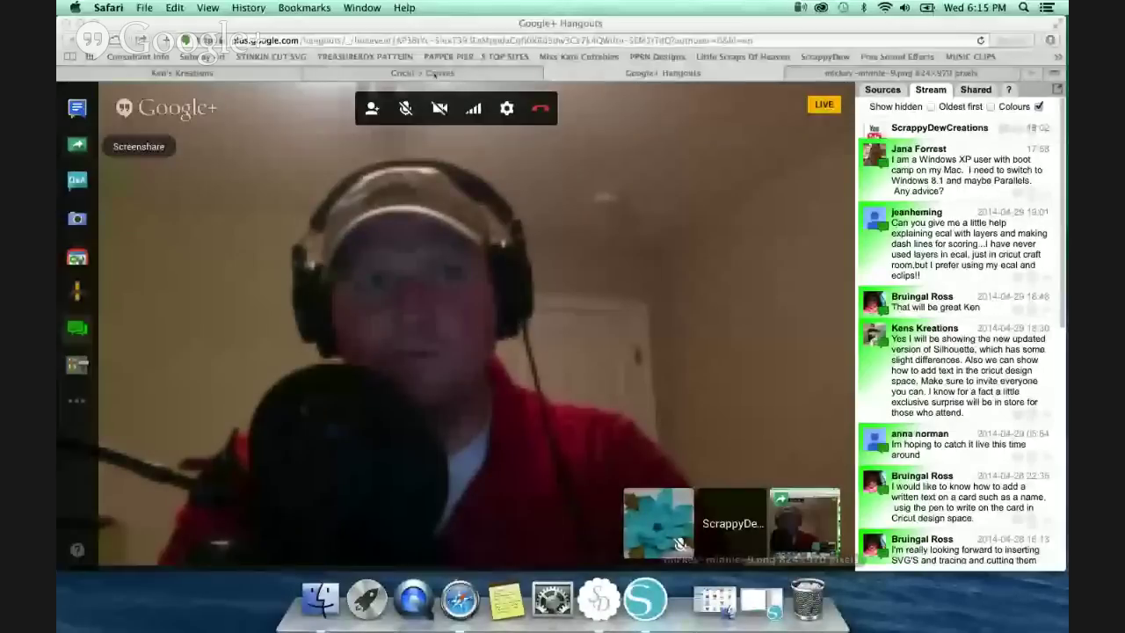
# Step: Switch to the Cricut canvas in Safari and start a Basic Upload, continuing to Step 1: Select
pyautogui.click(434, 76)
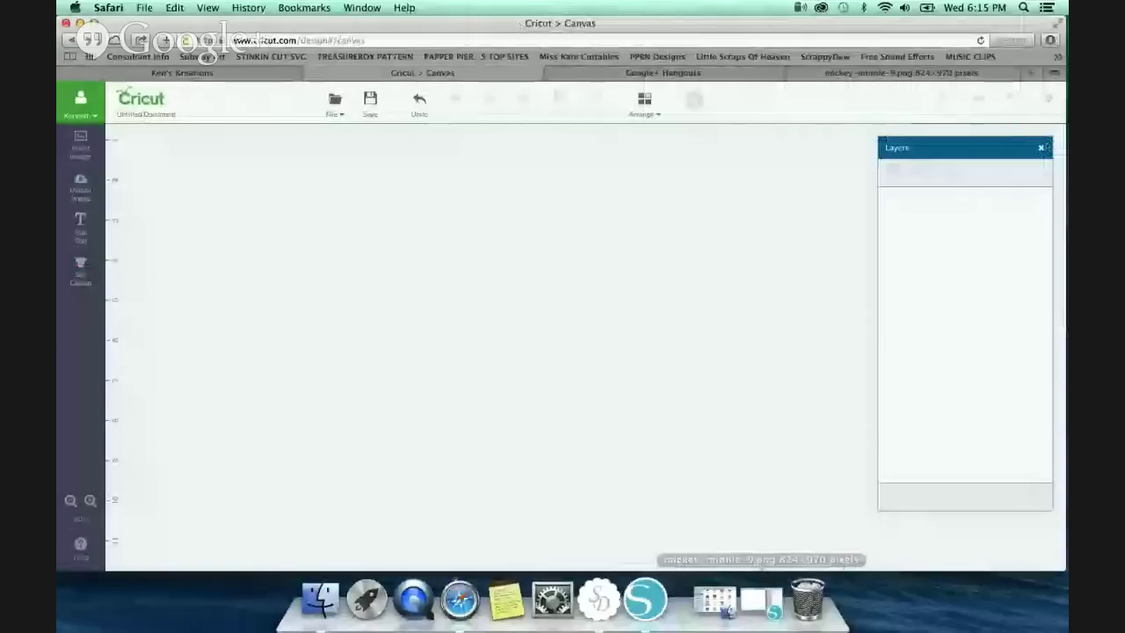
pyautogui.click(84, 196)
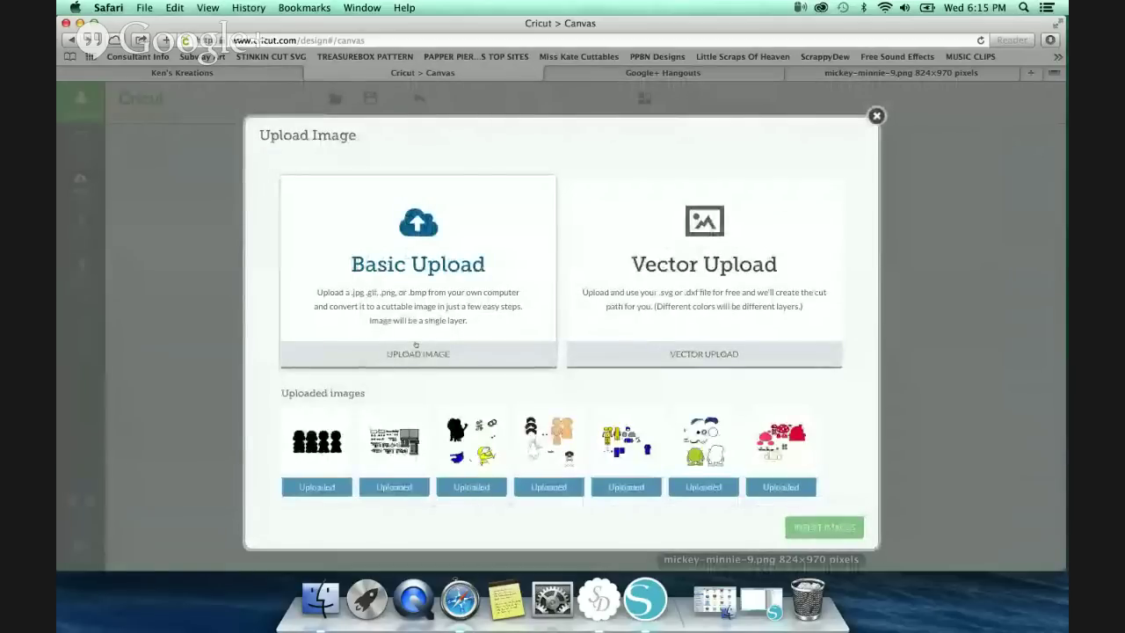
pyautogui.click(417, 347)
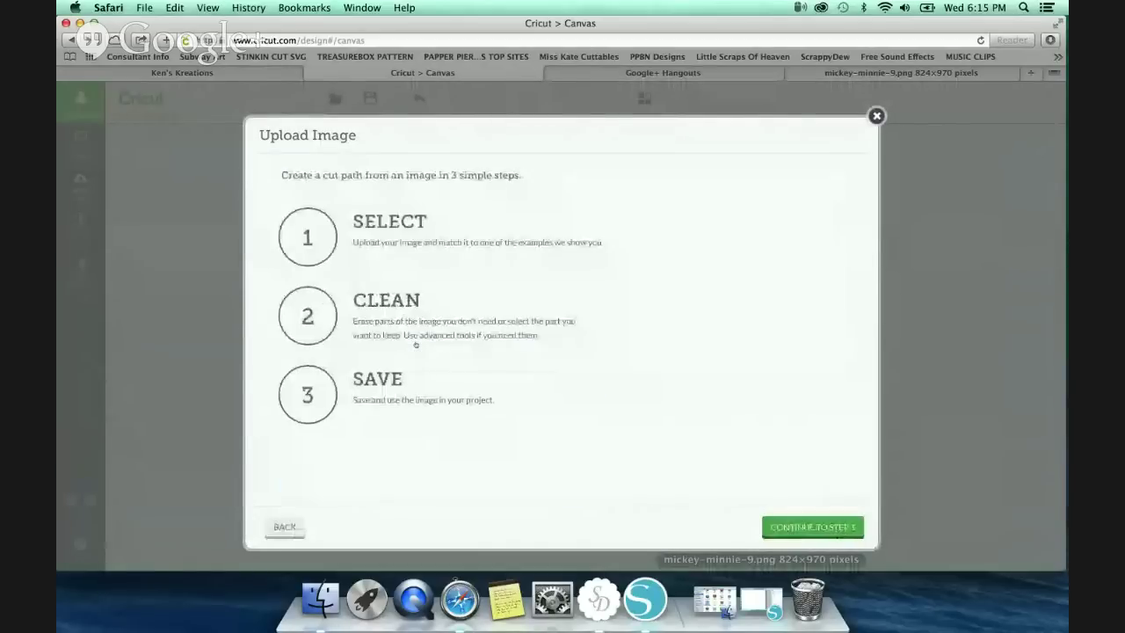
pyautogui.click(812, 526)
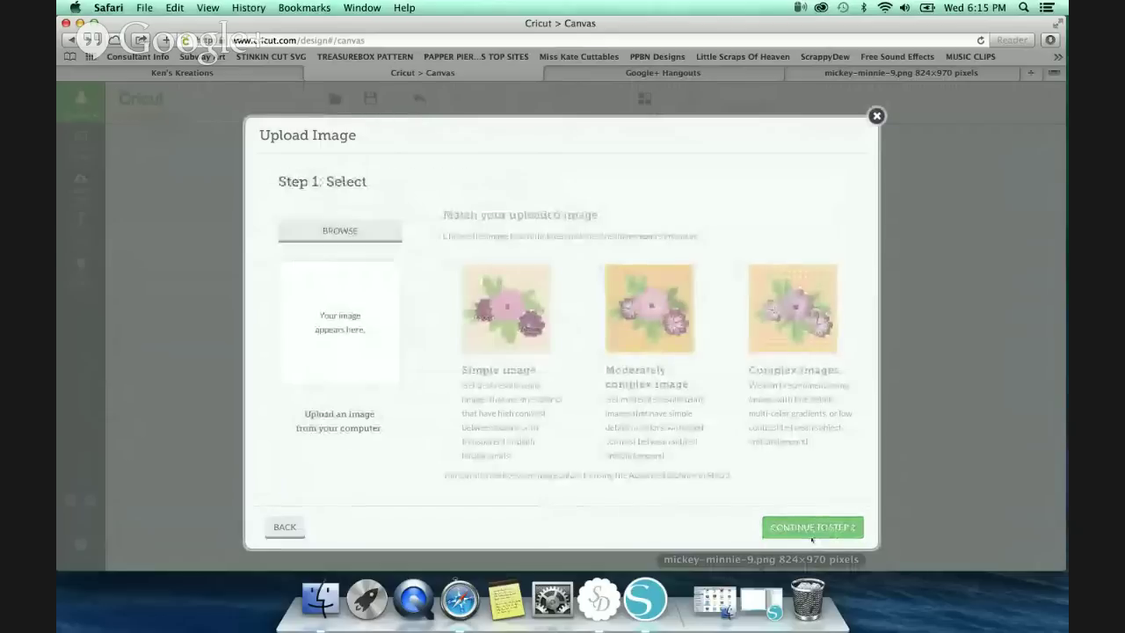
# Step: Load SD_carebears_2013-all.png from Scrappy Dew's carebears_2013 folder and take it to the cleaning step as a complex image
pyautogui.click(399, 231)
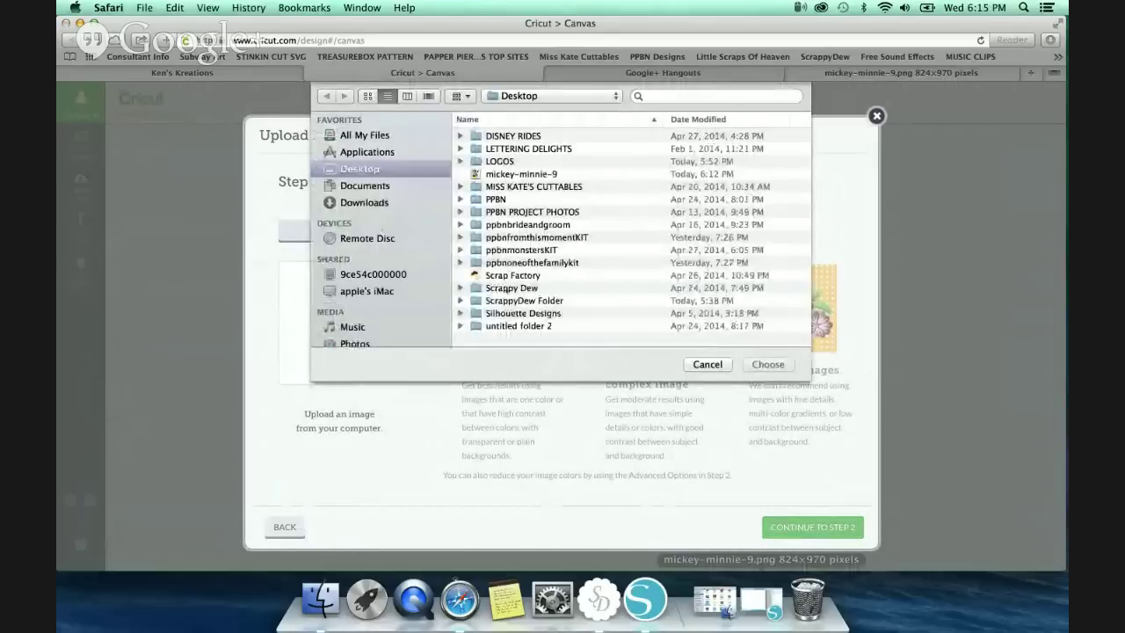
pyautogui.doubleClick(514, 287)
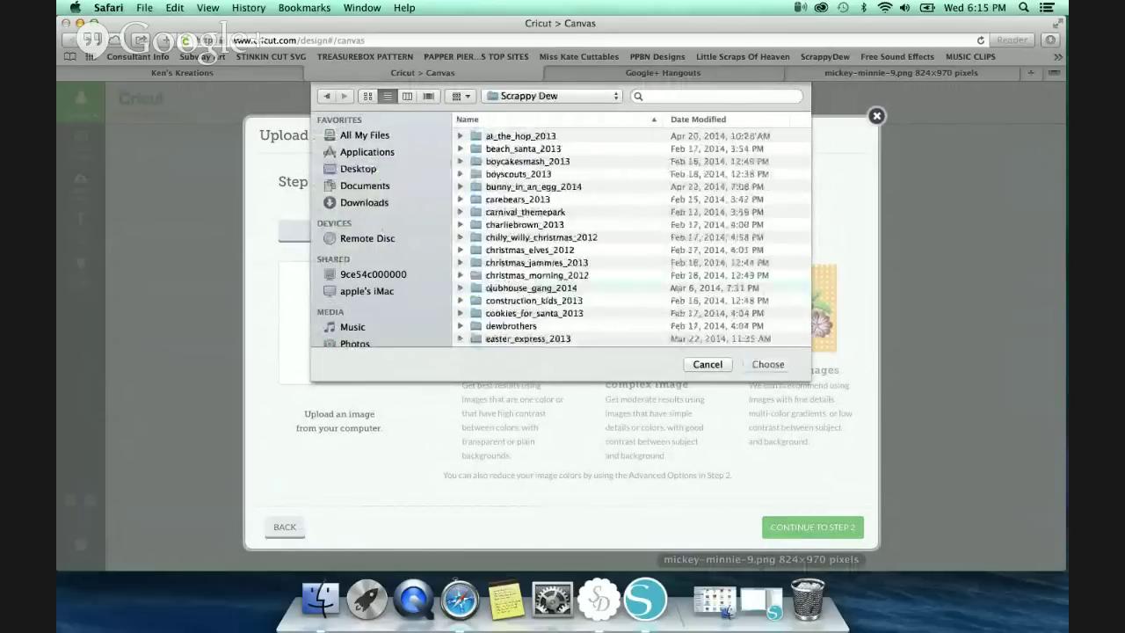
pyautogui.scroll(-2, 512, 188)
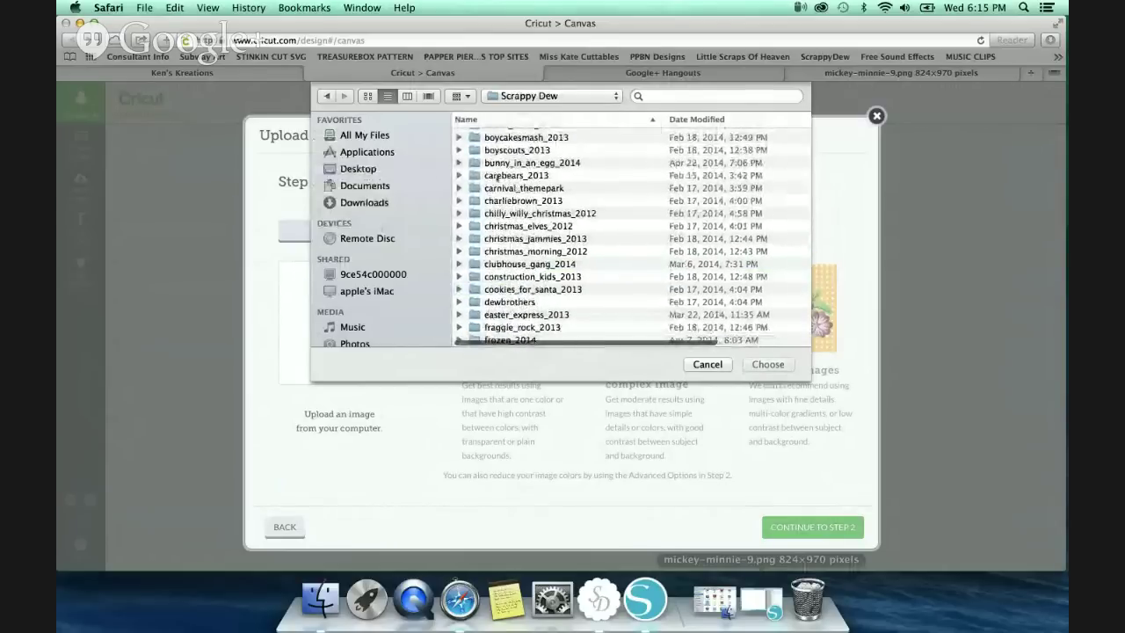
pyautogui.click(506, 176)
pyautogui.doubleClick(576, 175)
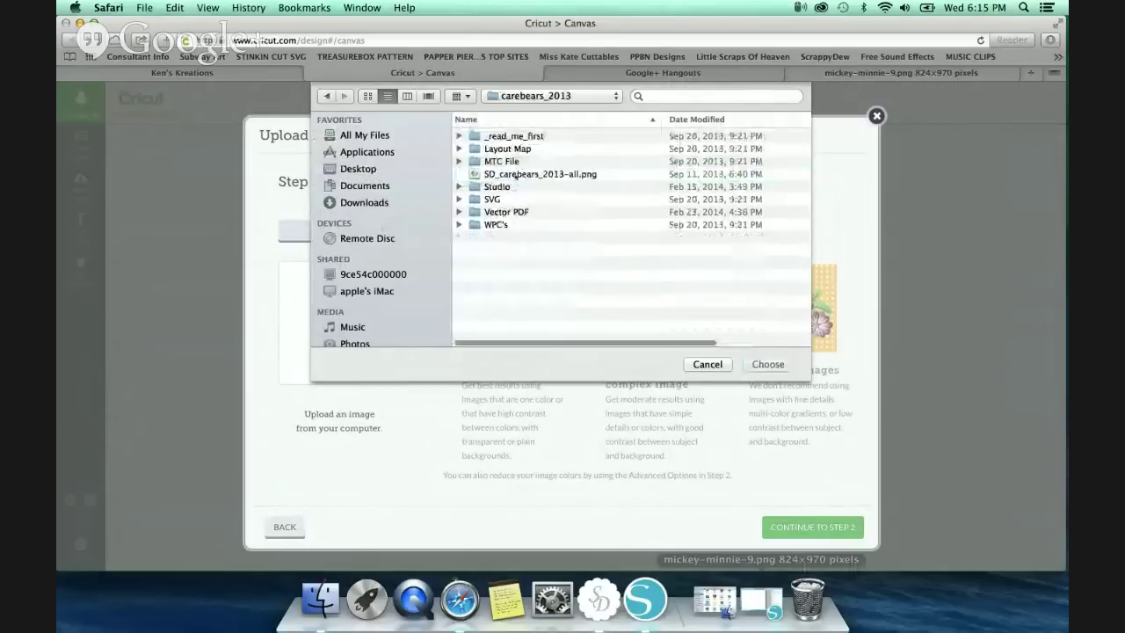
pyautogui.doubleClick(576, 174)
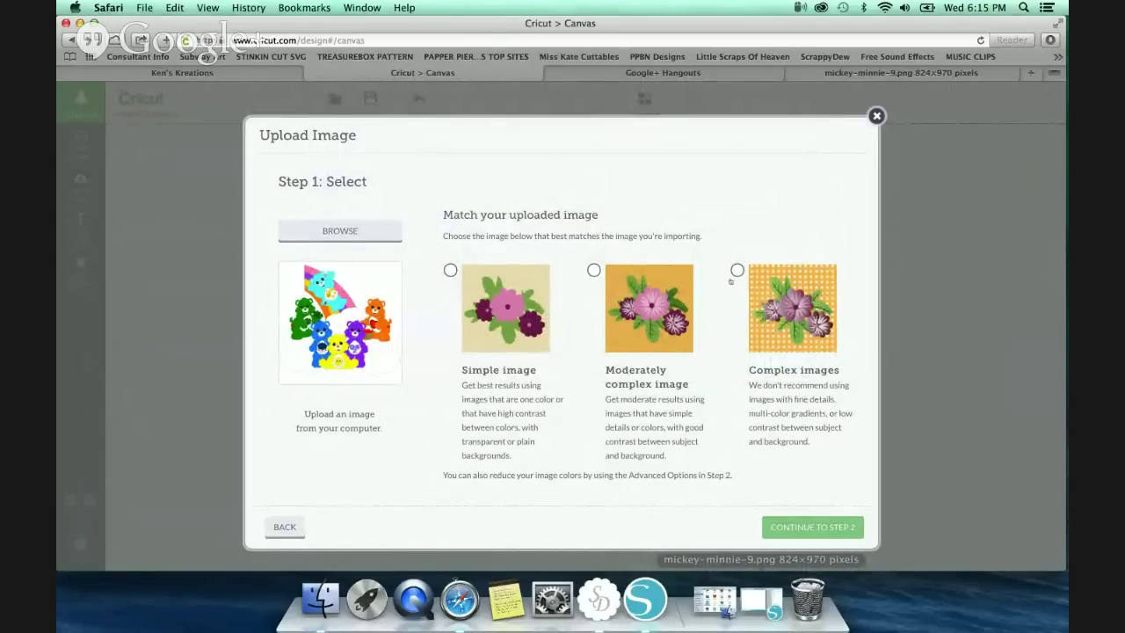
pyautogui.click(737, 271)
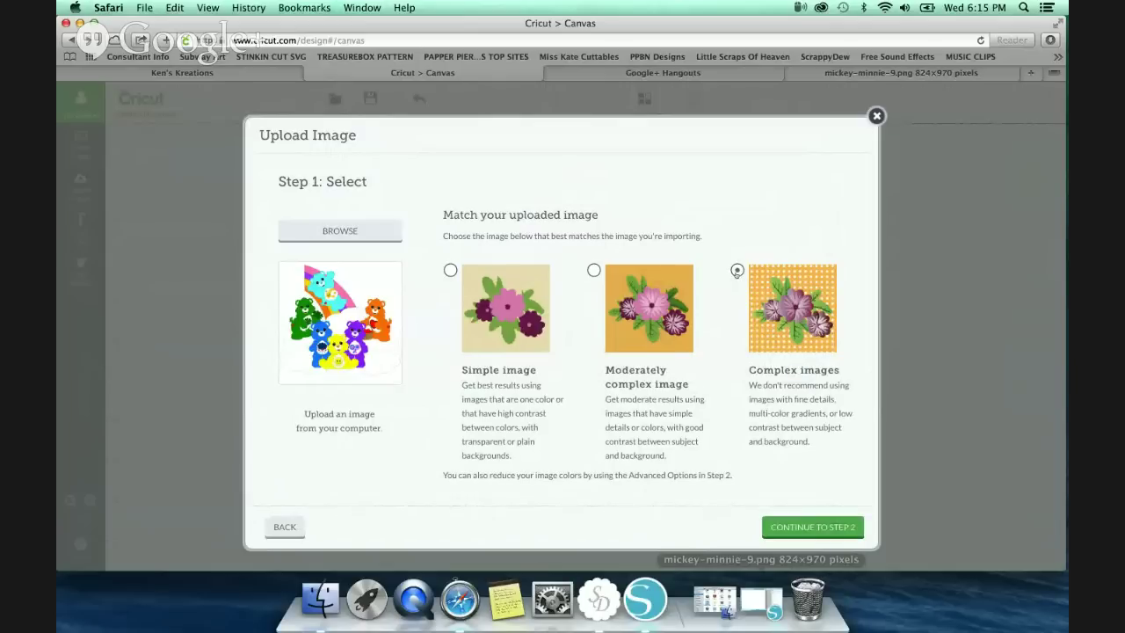
pyautogui.click(825, 528)
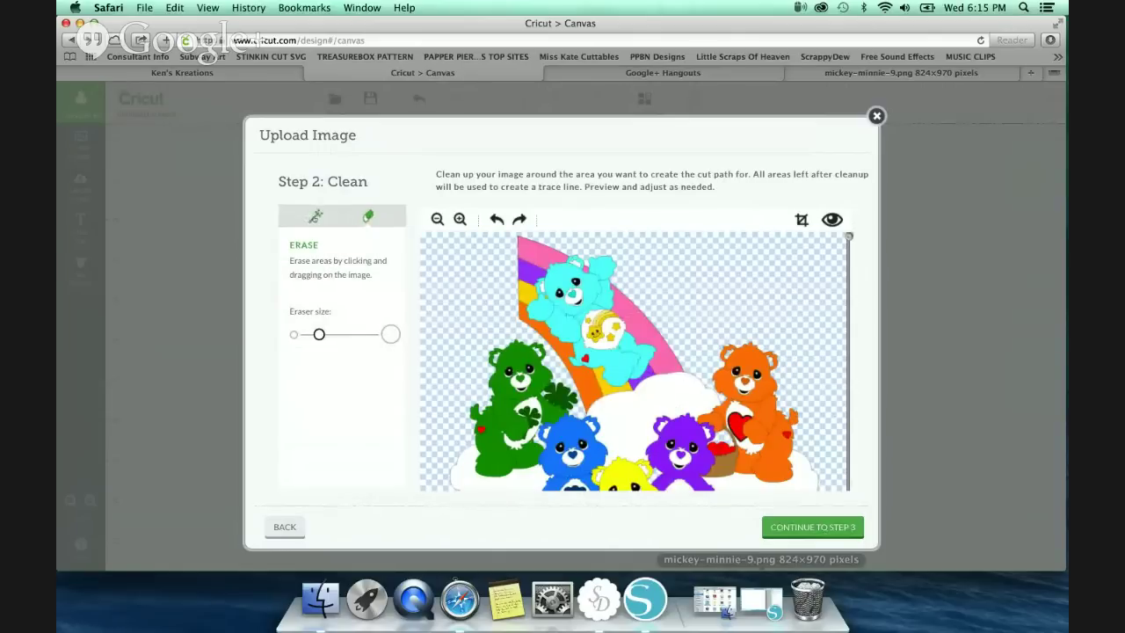
# Step: Try removing the rainbow's pink band with Select & Delete, and undo the removal
pyautogui.click(316, 216)
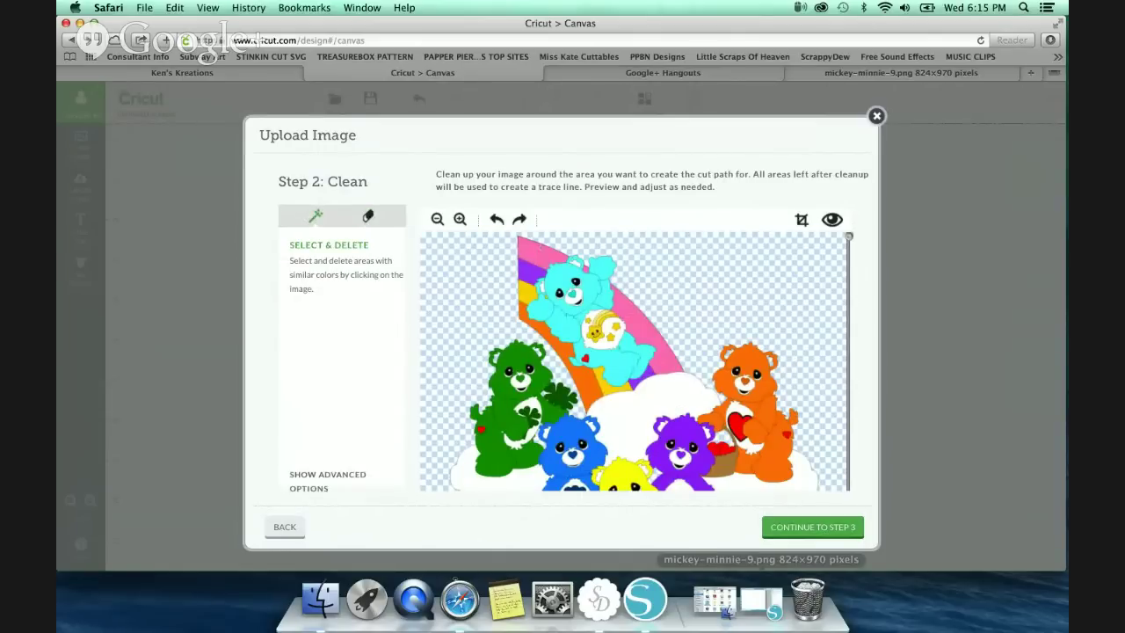
pyautogui.click(532, 249)
pyautogui.click(633, 308)
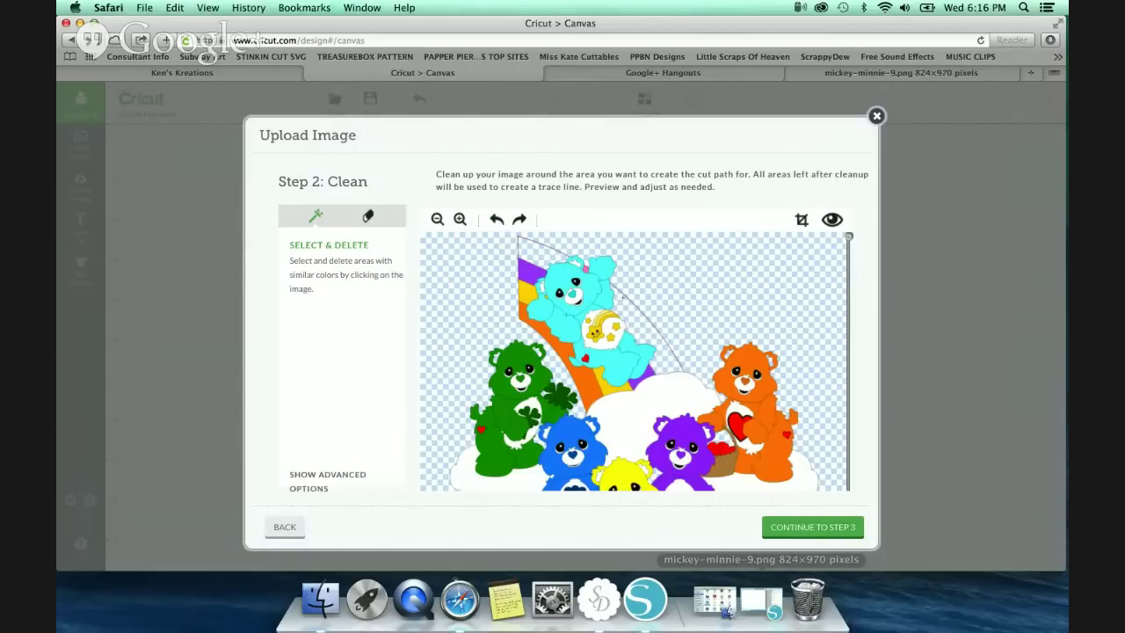
pyautogui.click(499, 220)
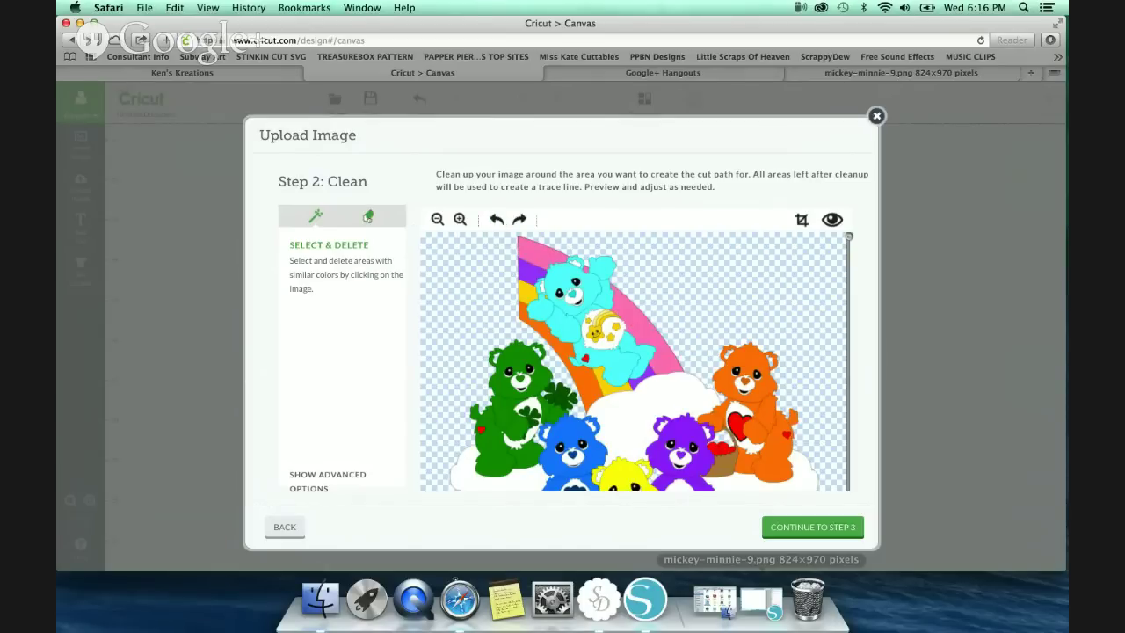
# Step: Try the Erase tool across the rainbow's upper end and the turquoise bear's head, and undo the erasing
pyautogui.click(368, 216)
pyautogui.moveTo(513, 249)
pyautogui.mouseDown()
pyautogui.moveTo(578, 249)
pyautogui.moveTo(532, 262)
pyautogui.moveTo(606, 264)
pyautogui.moveTo(532, 268)
pyautogui.mouseUp()
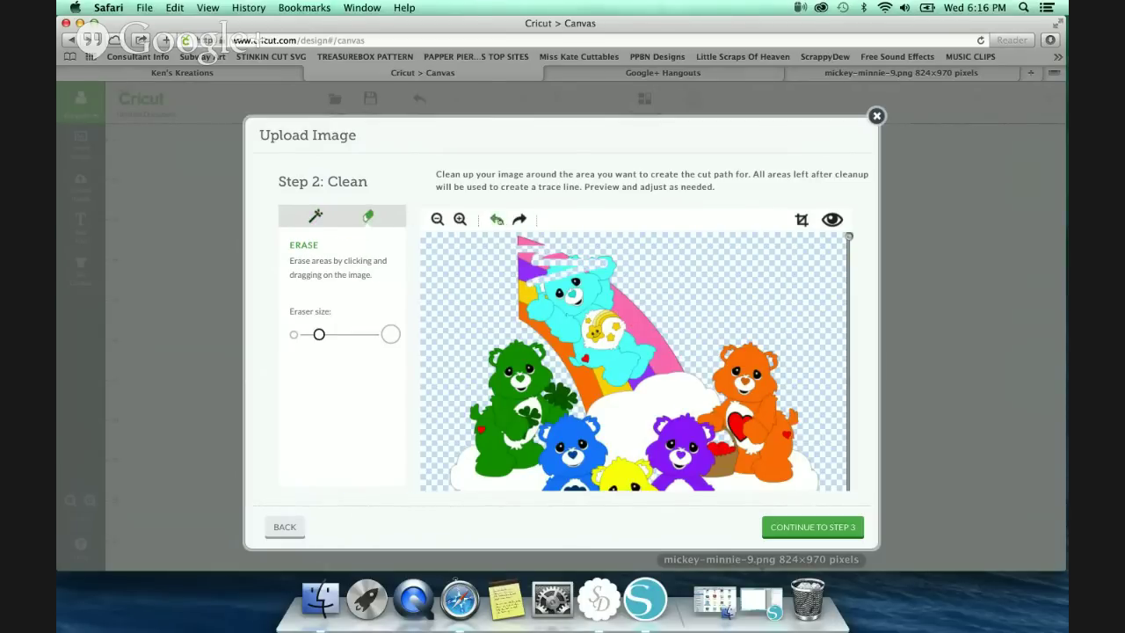
pyautogui.click(496, 219)
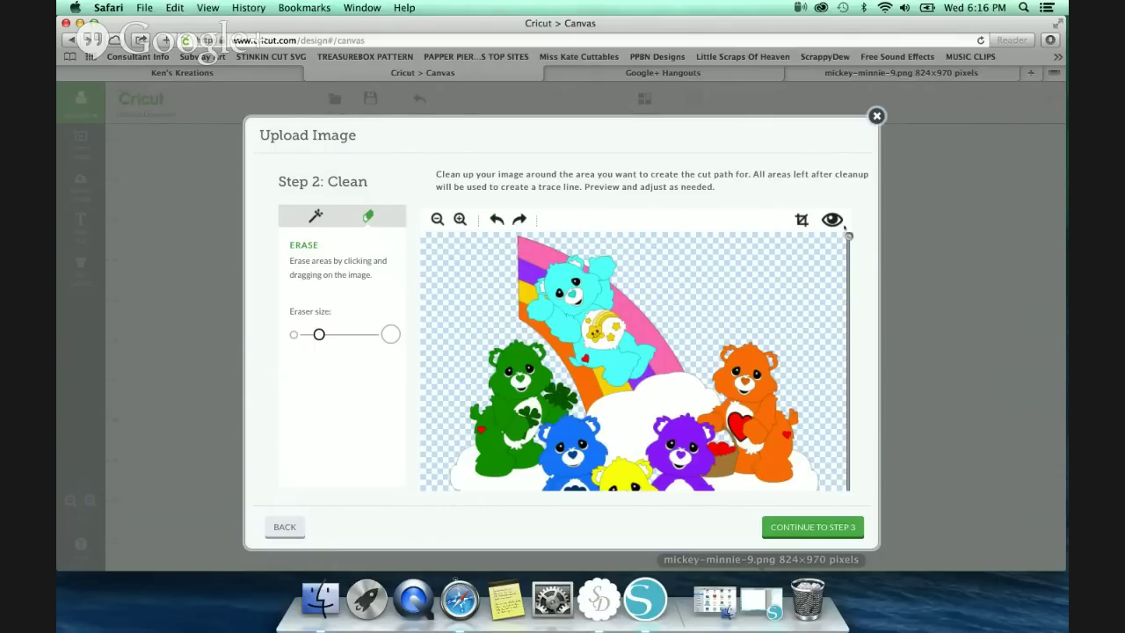
# Step: Try cropping the bears image to a narrow area above the orange bear, and undo the crop
pyautogui.moveTo(847, 236)
pyautogui.mouseDown()
pyautogui.moveTo(849, 437)
pyautogui.moveTo(849, 252)
pyautogui.mouseUp()
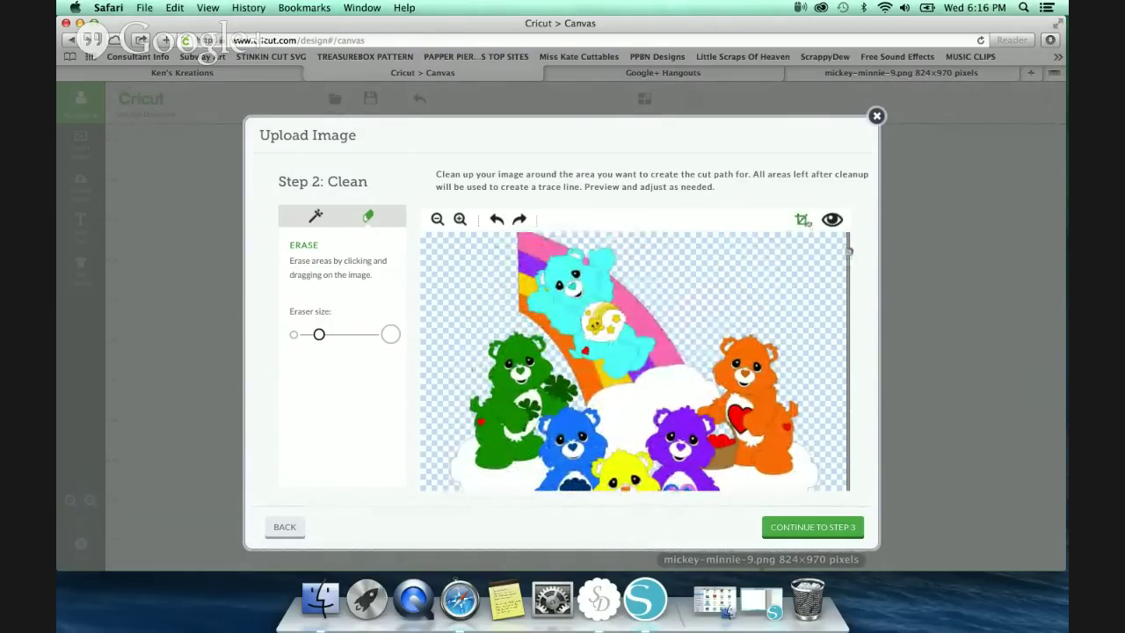
pyautogui.moveTo(721, 252); pyautogui.dragTo(746, 344)
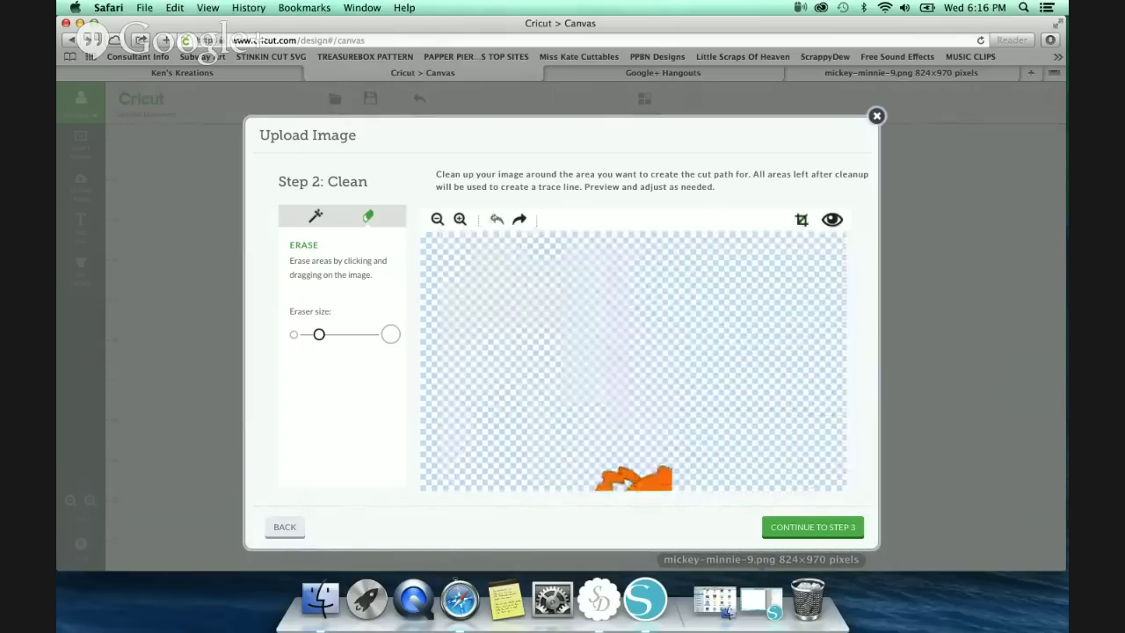
pyautogui.click(494, 219)
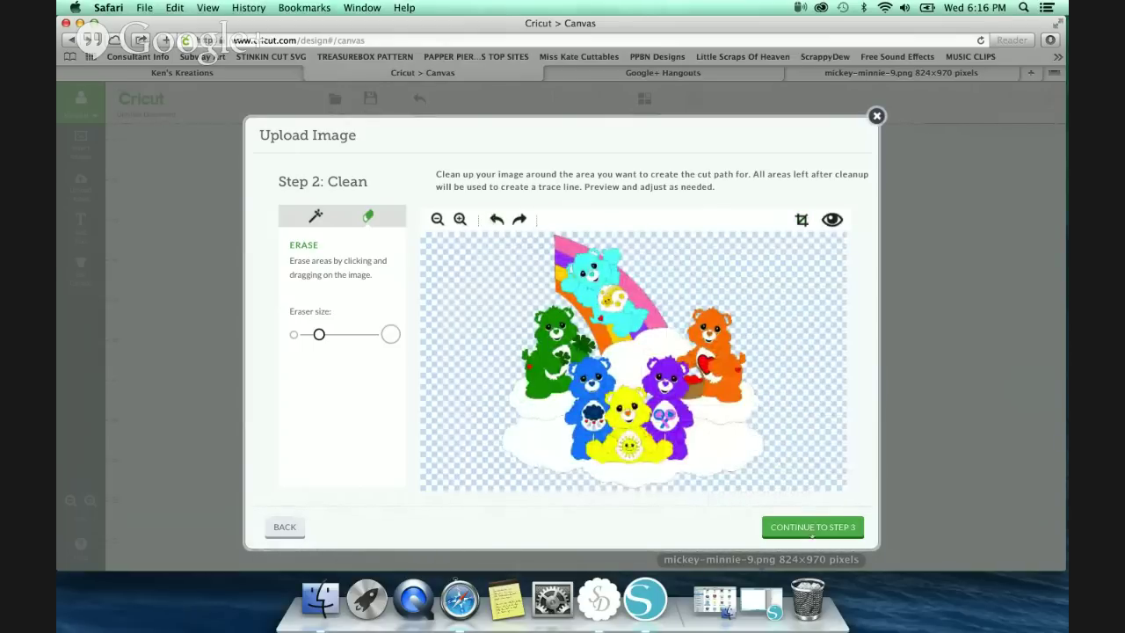
# Step: Save the cleaned image as SD_carebears_2013-all and insert it from the uploaded images onto the canvas
pyautogui.click(811, 528)
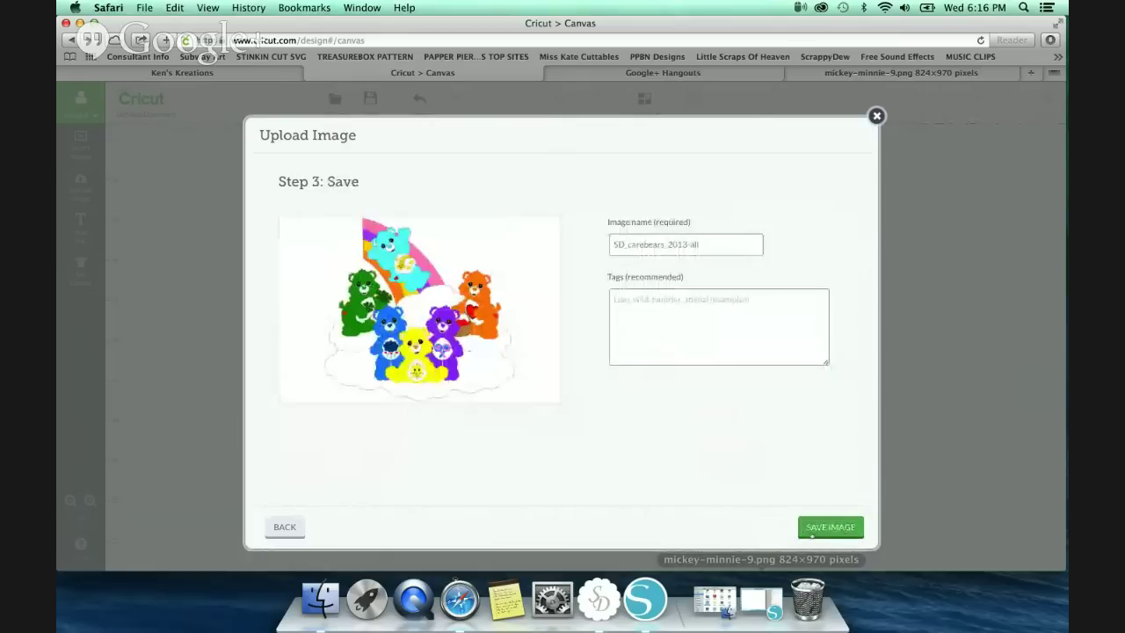
pyautogui.click(812, 529)
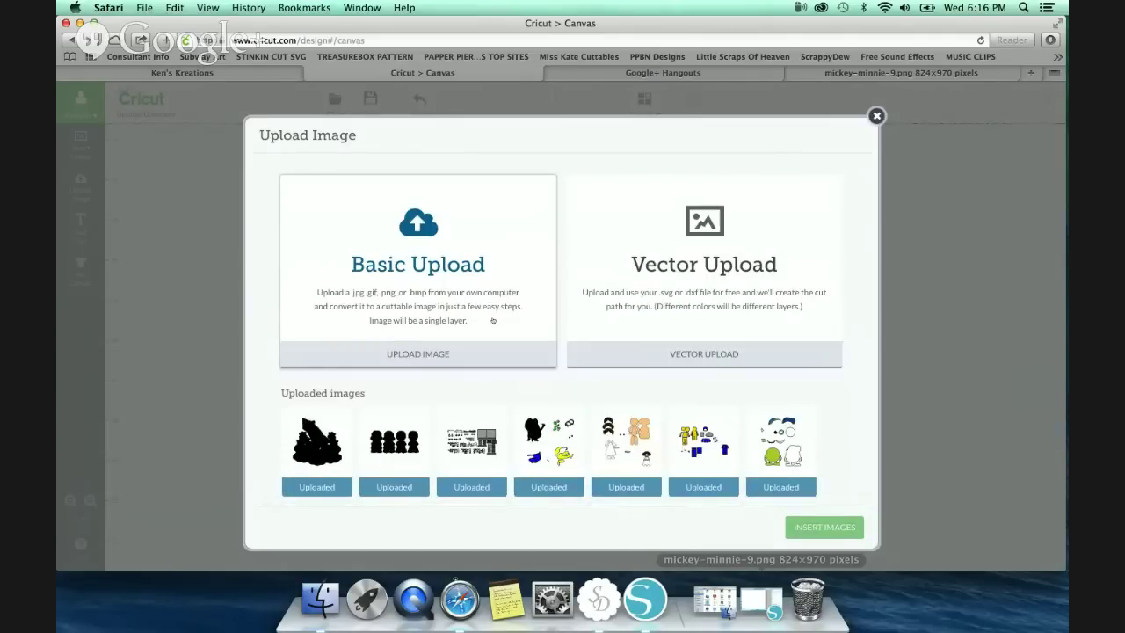
pyautogui.moveTo(317, 439)
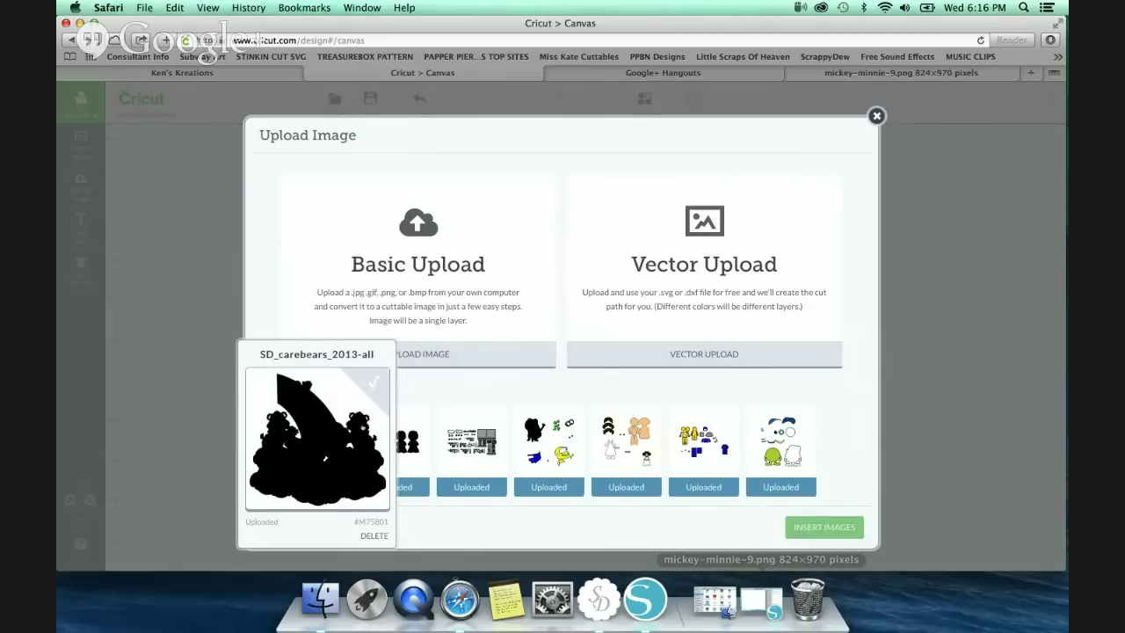
pyautogui.click(317, 439)
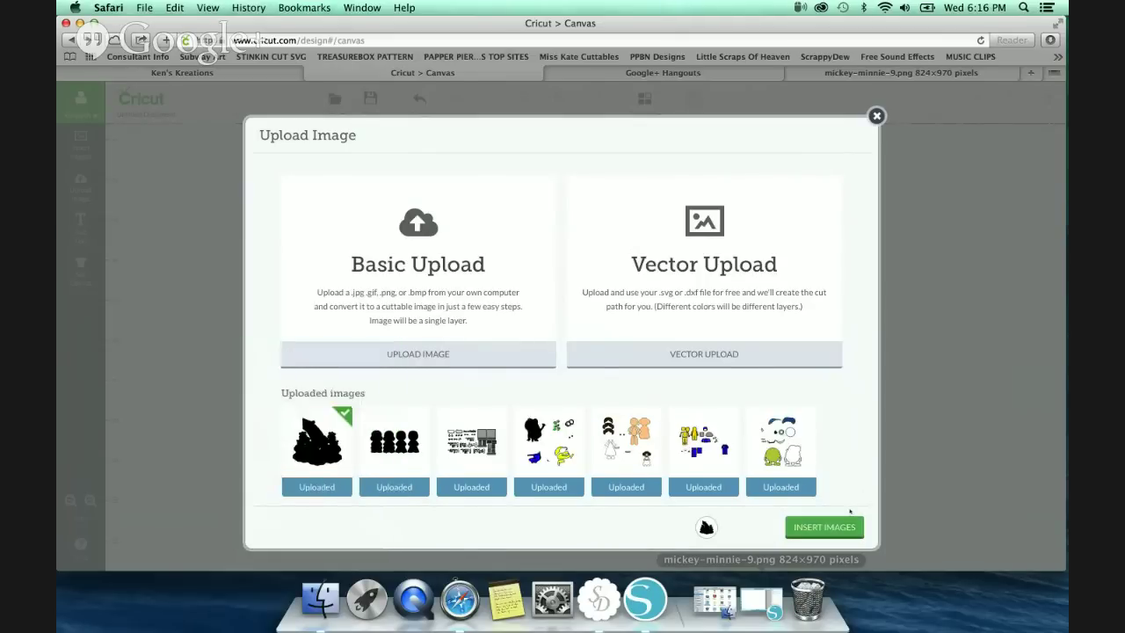
pyautogui.click(825, 528)
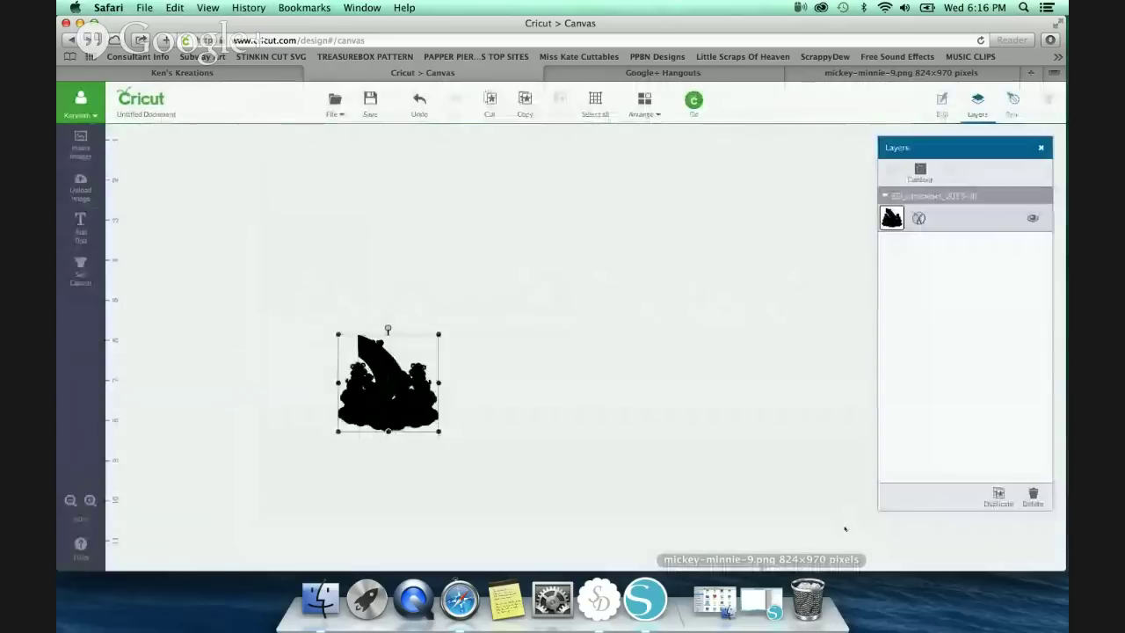
# Step: Enlarge the black bears-and-rainbow silhouette and move it to the canvas's upper-left corner
pyautogui.moveTo(388, 387); pyautogui.dragTo(389, 300)
pyautogui.moveTo(441, 344); pyautogui.dragTo(595, 489)
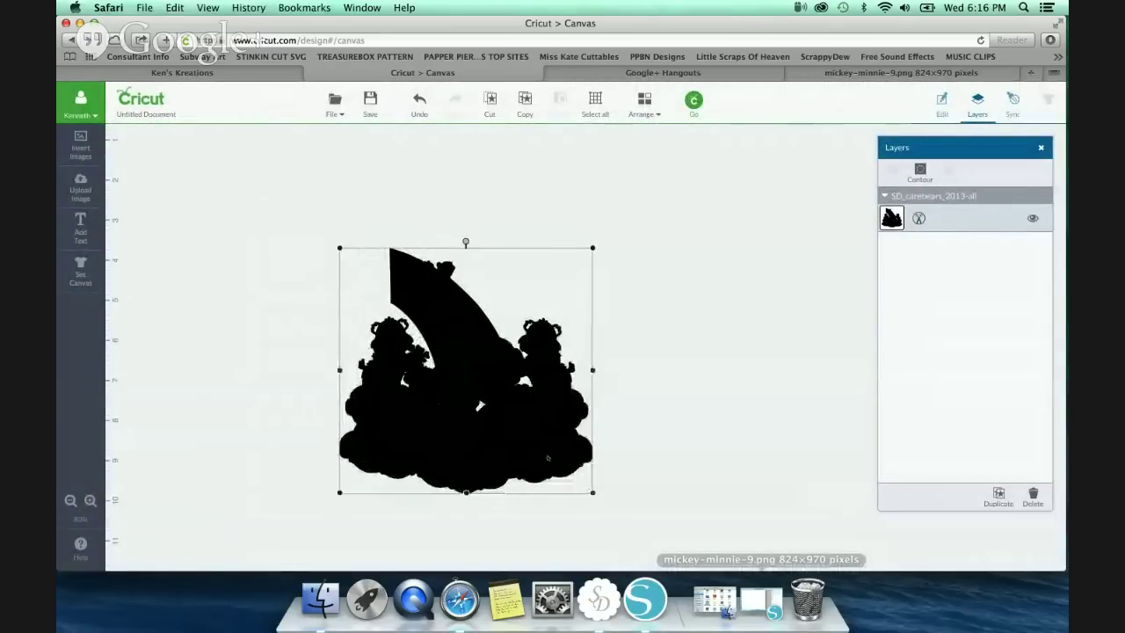
pyautogui.moveTo(548, 444); pyautogui.dragTo(521, 389)
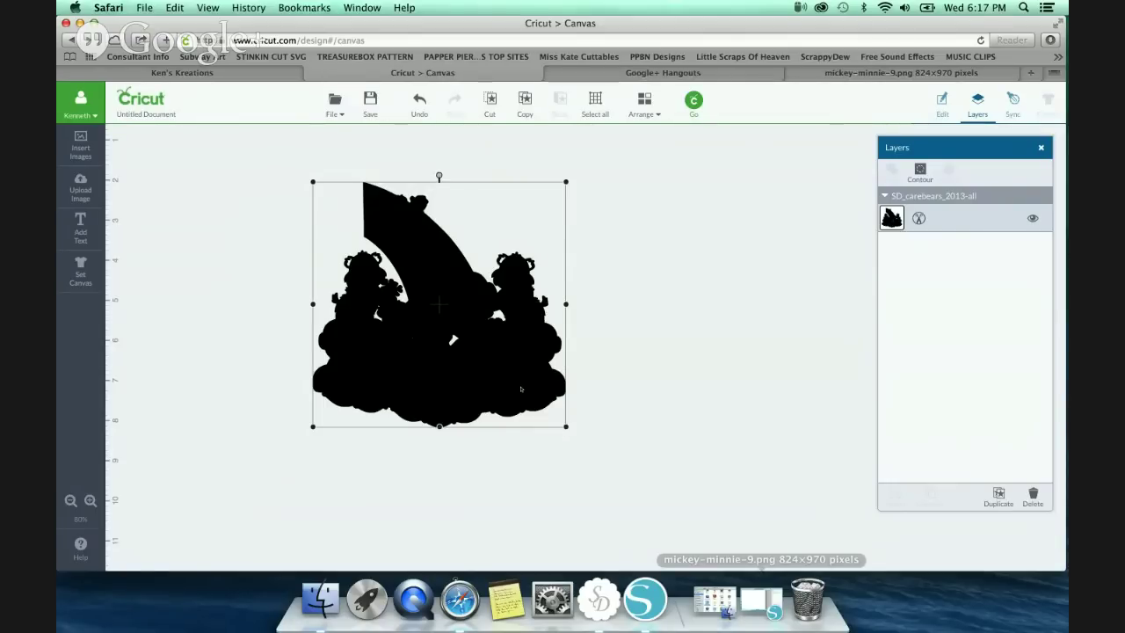
pyautogui.moveTo(432, 279); pyautogui.dragTo(241, 234)
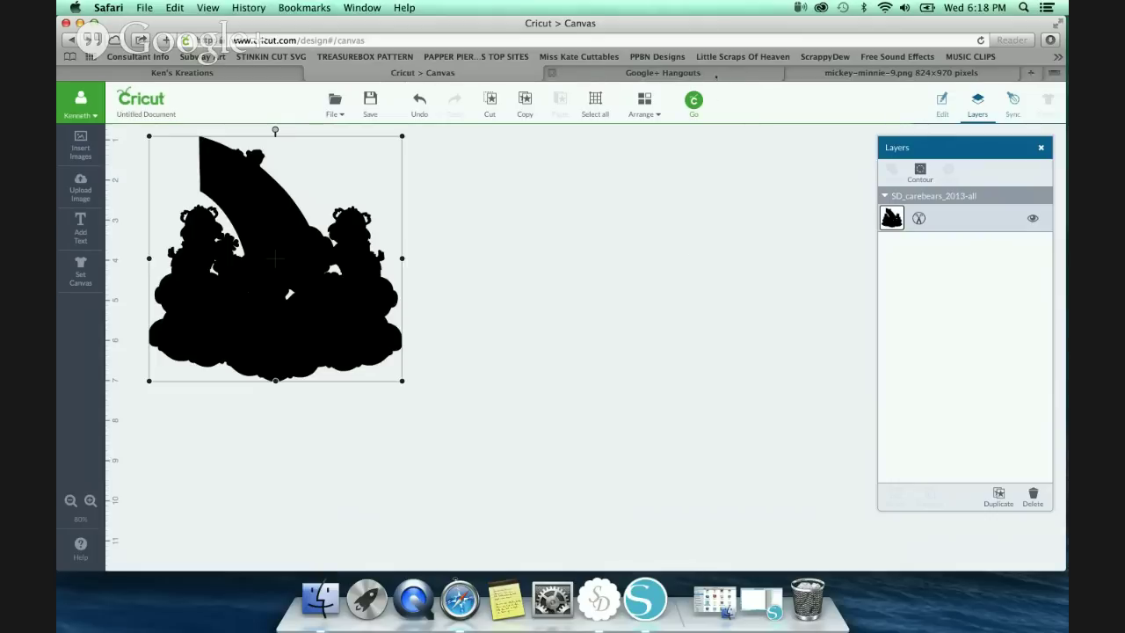
# Step: Check the Google+ Hangouts page, return to the Cricut canvas, and switch to the Untitled-1.studio3 document in Silhouette Studio
pyautogui.click(716, 76)
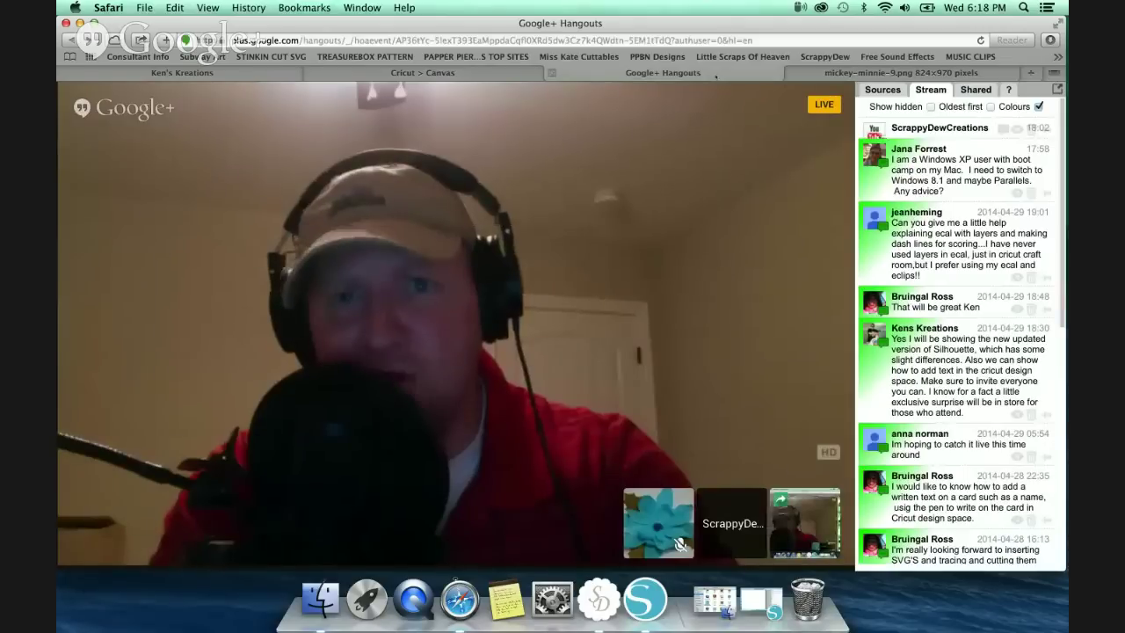
pyautogui.click(479, 75)
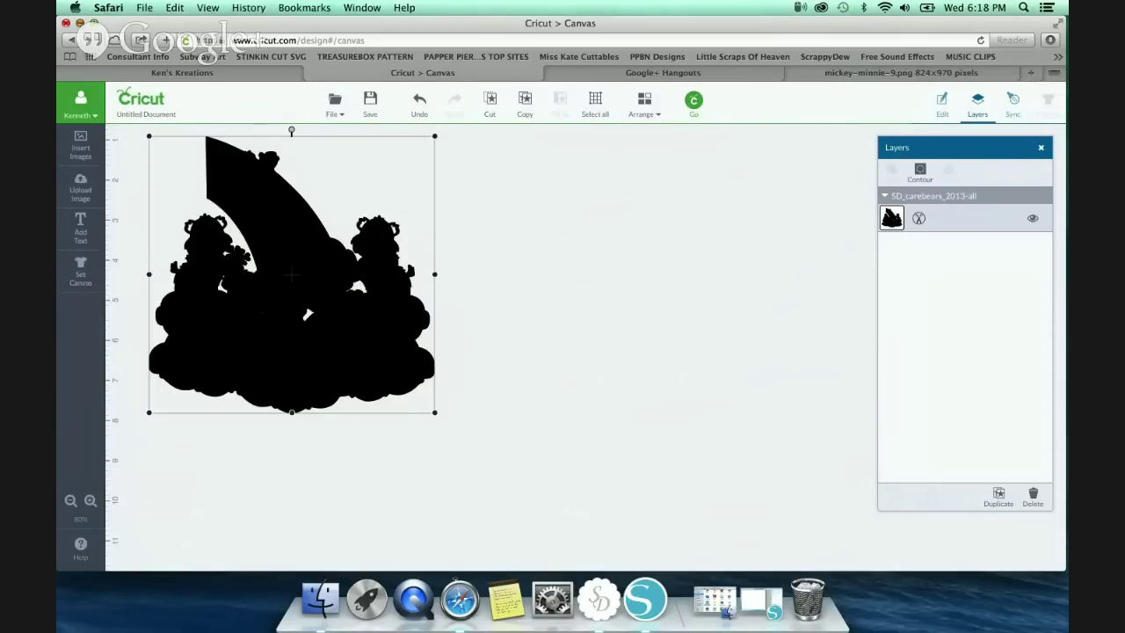
pyautogui.press('super+m')
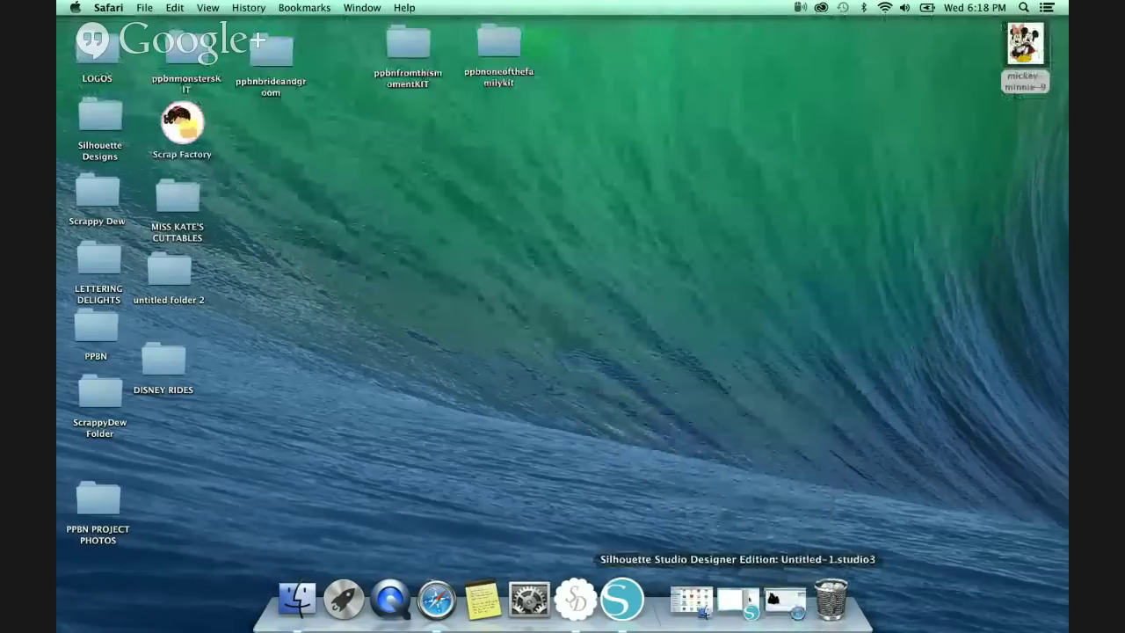
pyautogui.click(738, 603)
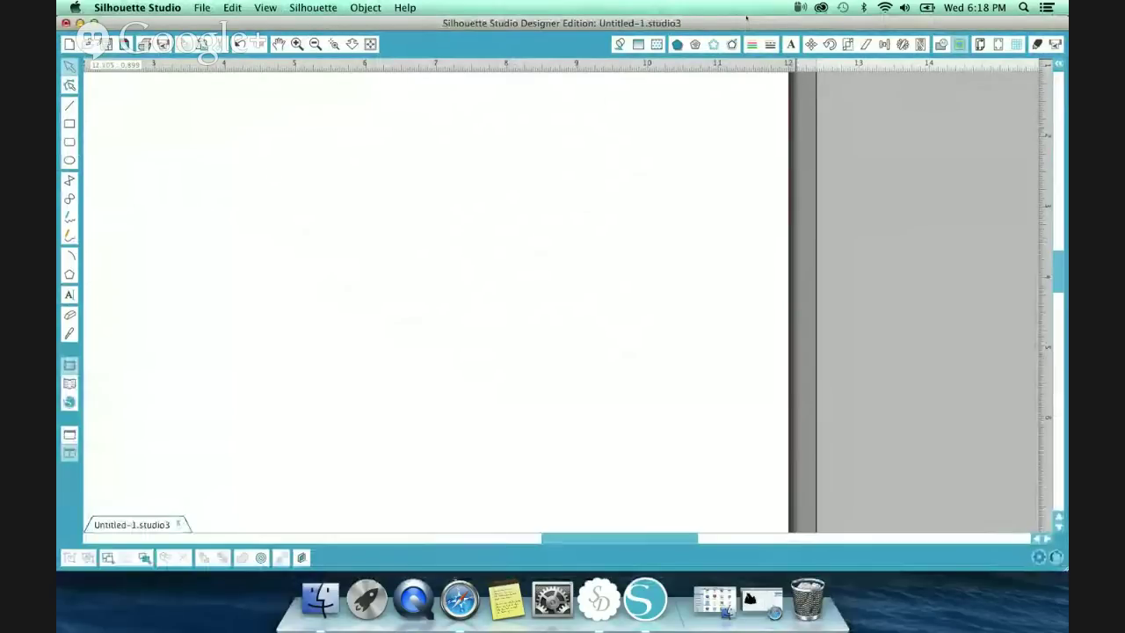
# Step: Return to Safari, go back to the Google image results for mickey mouse, and preview the open-armed Mickey picture from pictures.com.bd
pyautogui.click(761, 602)
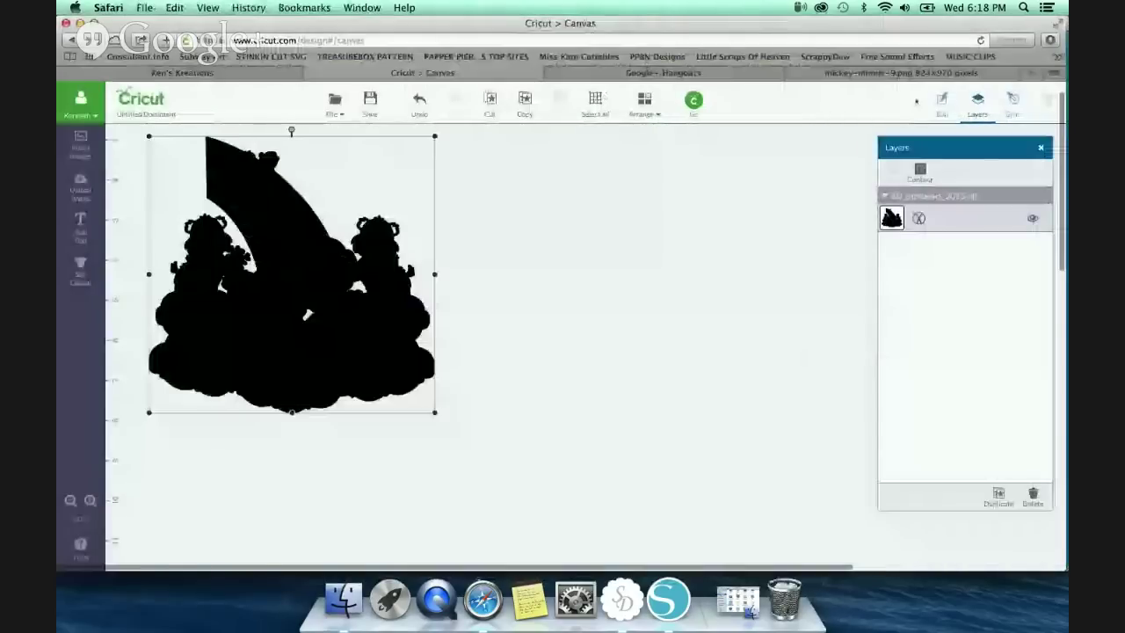
pyautogui.click(826, 72)
pyautogui.press('super+bracketleft')
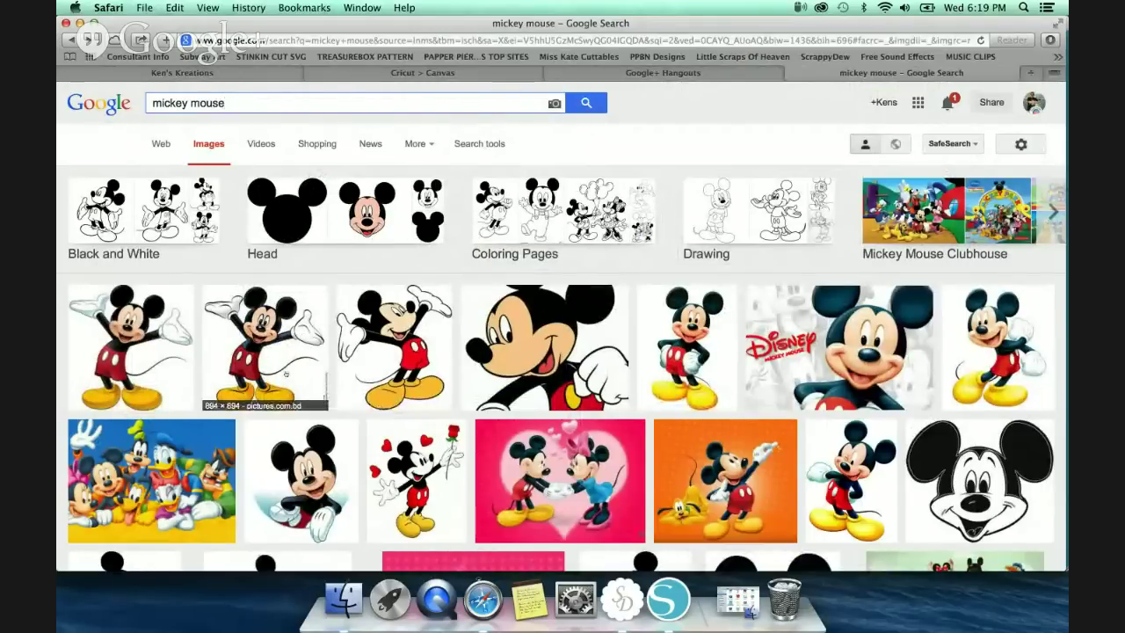
pyautogui.click(225, 375)
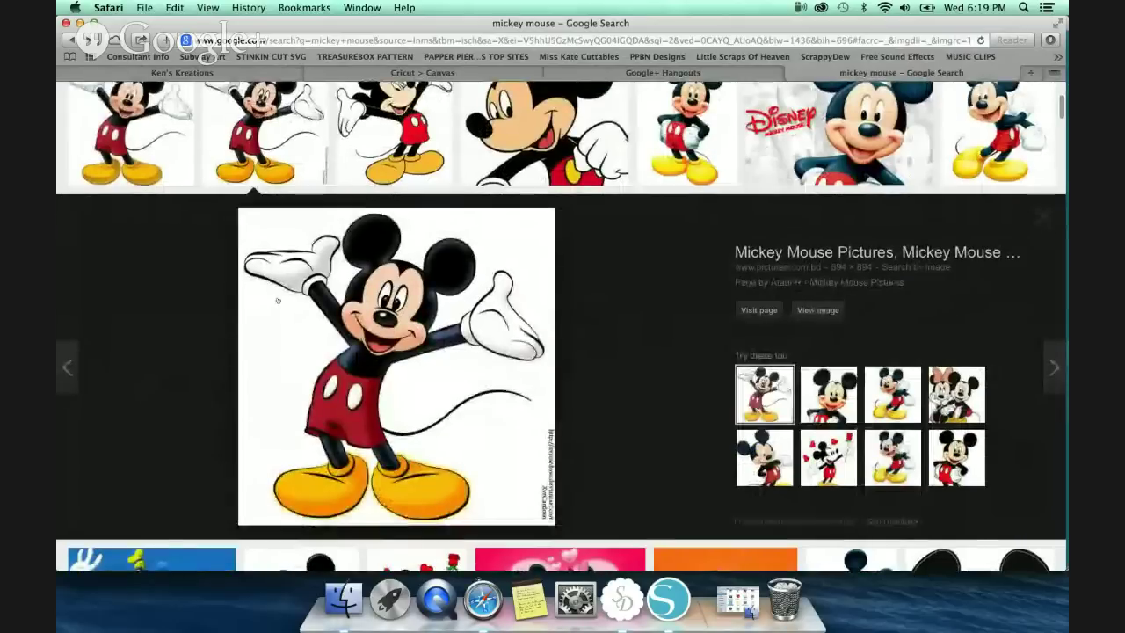
# Step: Find the 824 × 970 Mickey and Minnie picture in the image results, open it full size, and choose Save Image As
pyautogui.scroll(1, 563, 351)
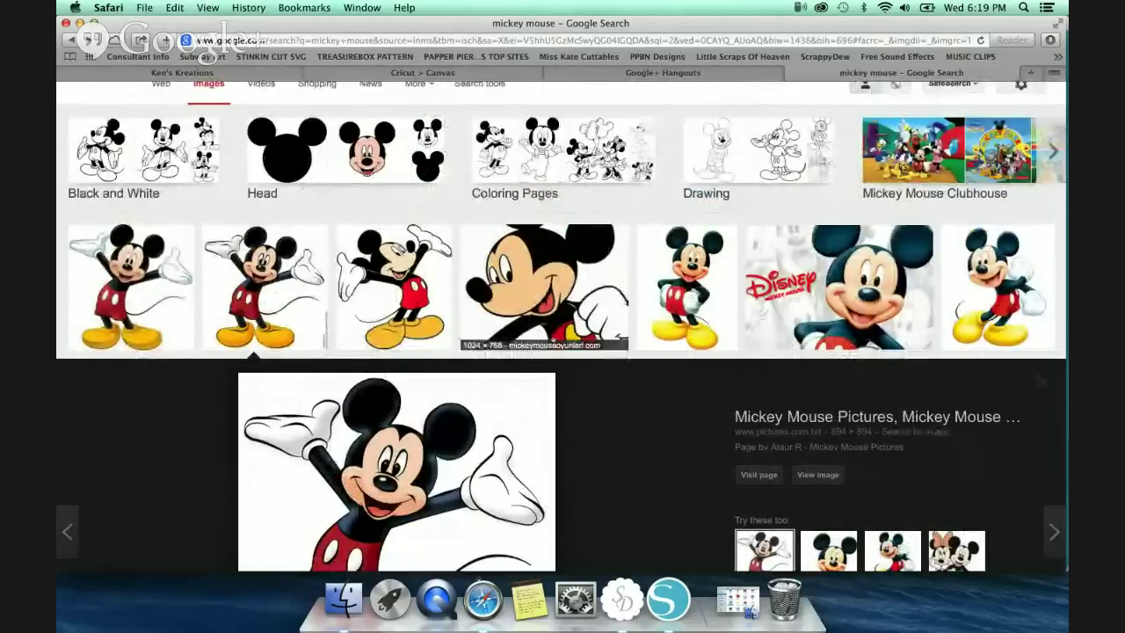
pyautogui.scroll(-10, 563, 334)
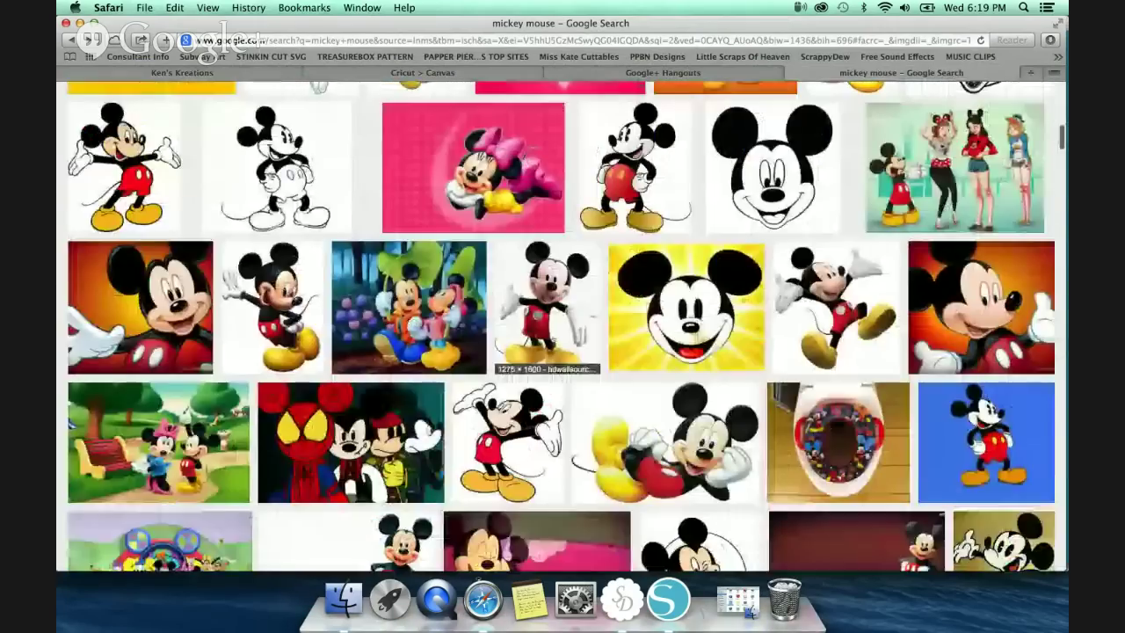
pyautogui.scroll(-5, 545, 299)
pyautogui.scroll(-5, 544, 281)
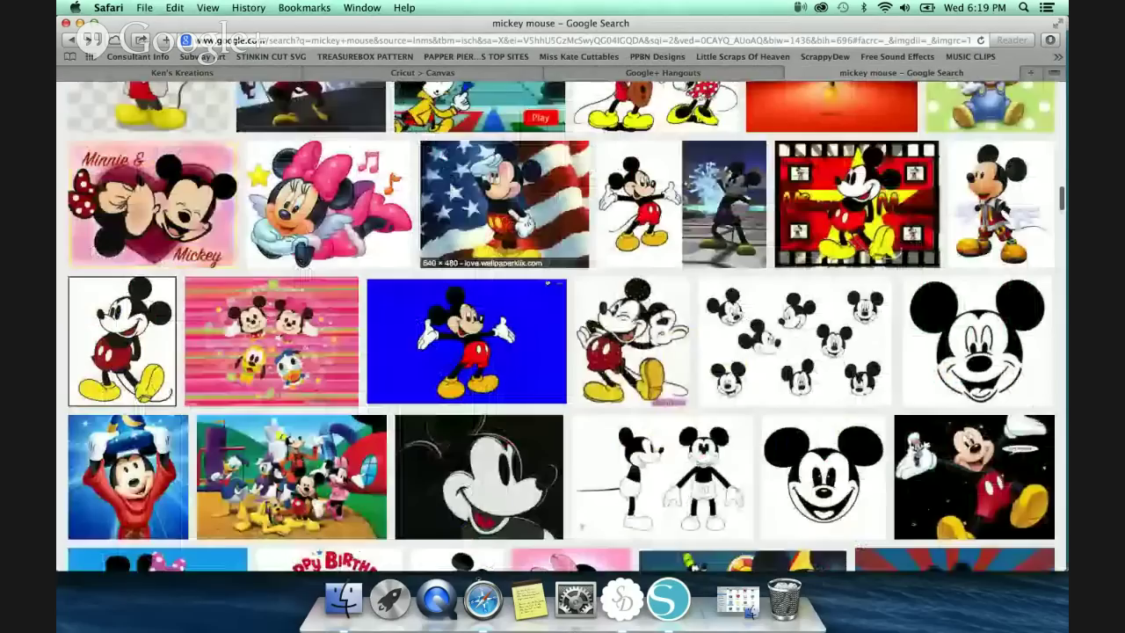
pyautogui.scroll(-5, 548, 282)
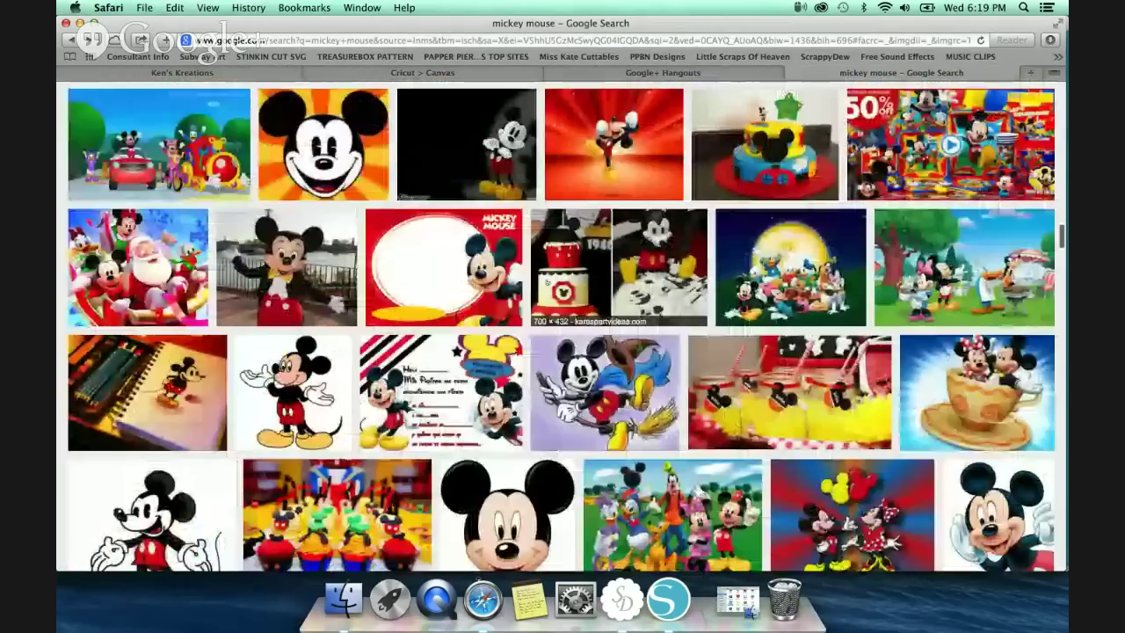
pyautogui.scroll(-8, 547, 282)
pyautogui.scroll(-6, 544, 254)
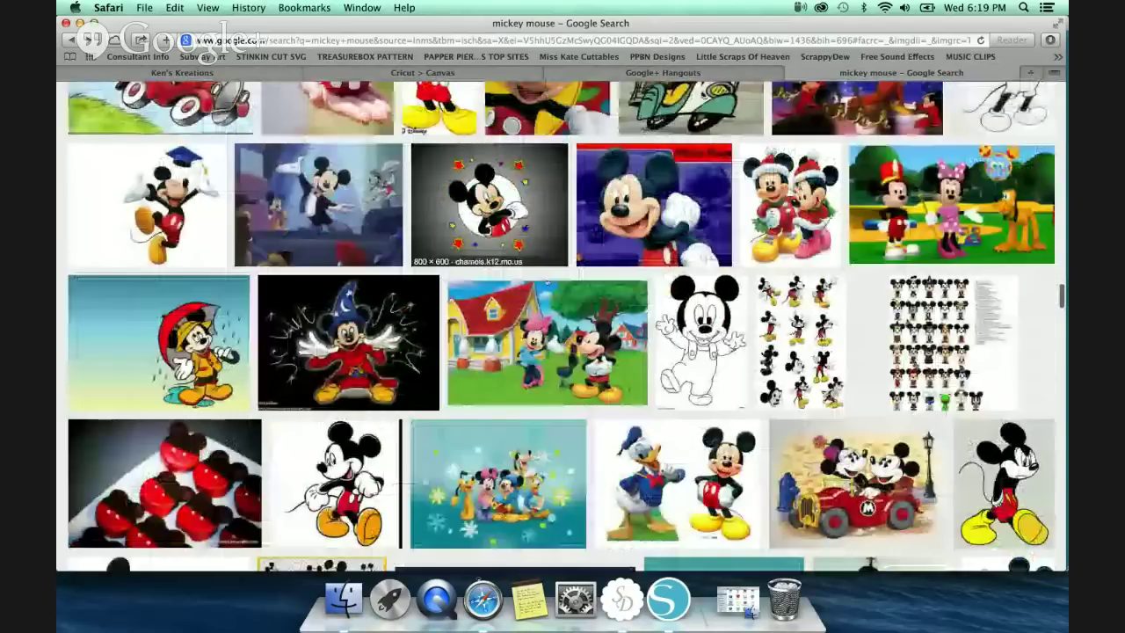
pyautogui.scroll(-8, 545, 281)
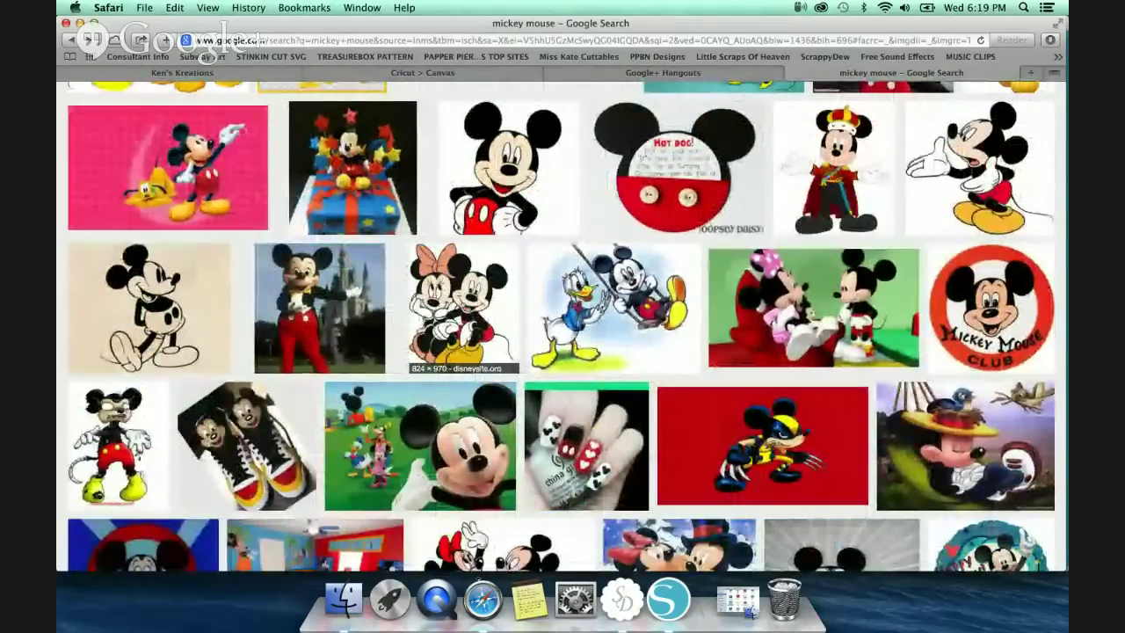
pyautogui.click(462, 303)
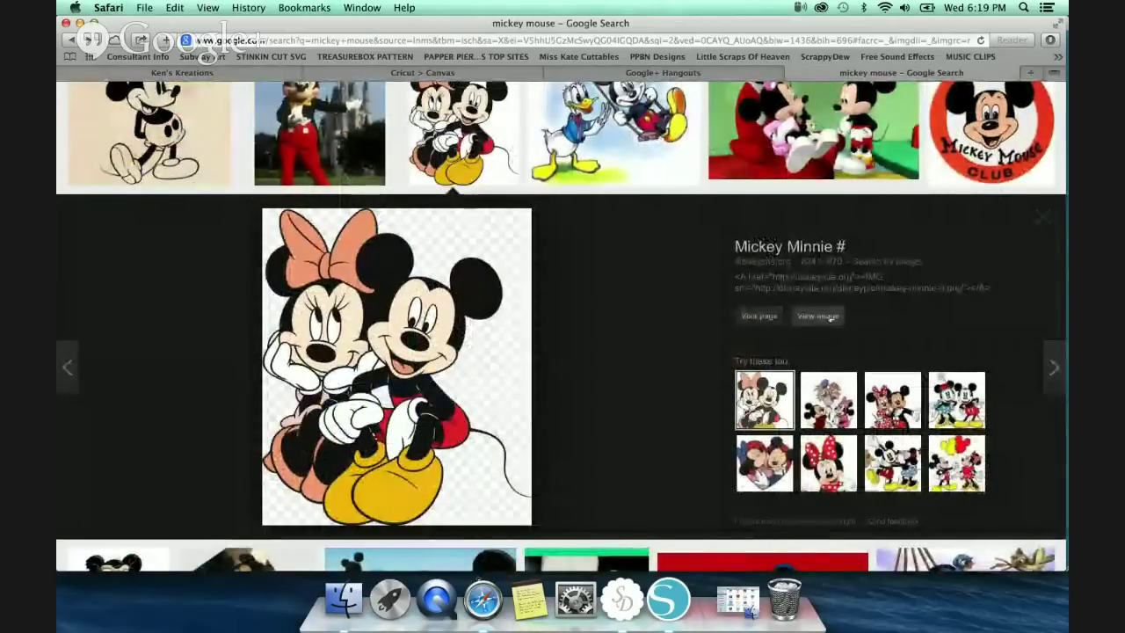
pyautogui.click(829, 319)
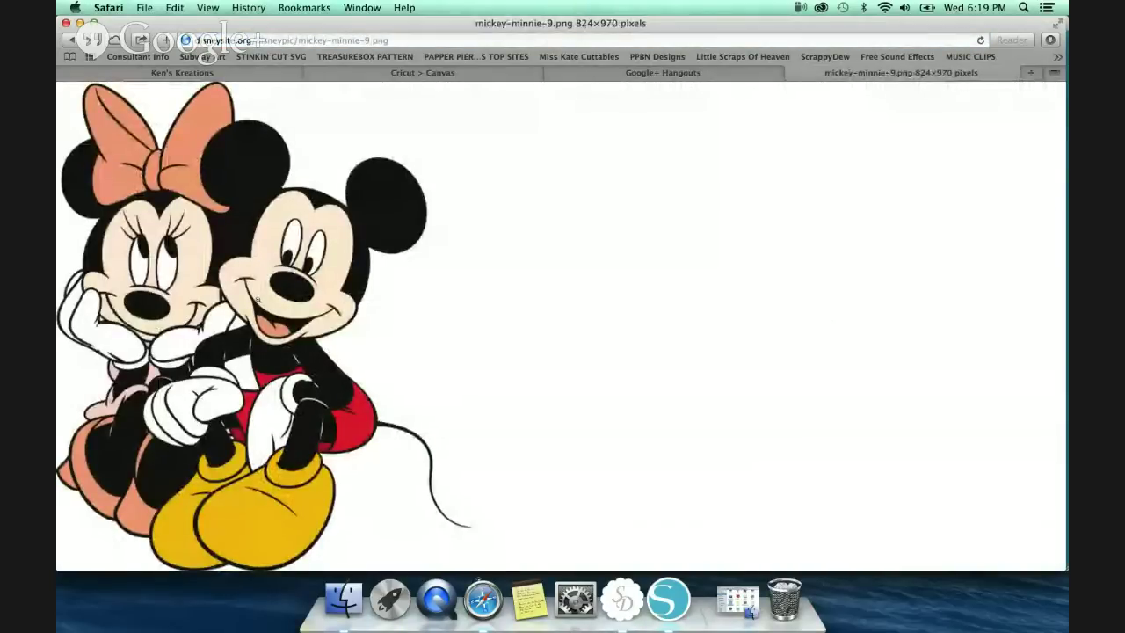
pyautogui.rightClick(257, 298)
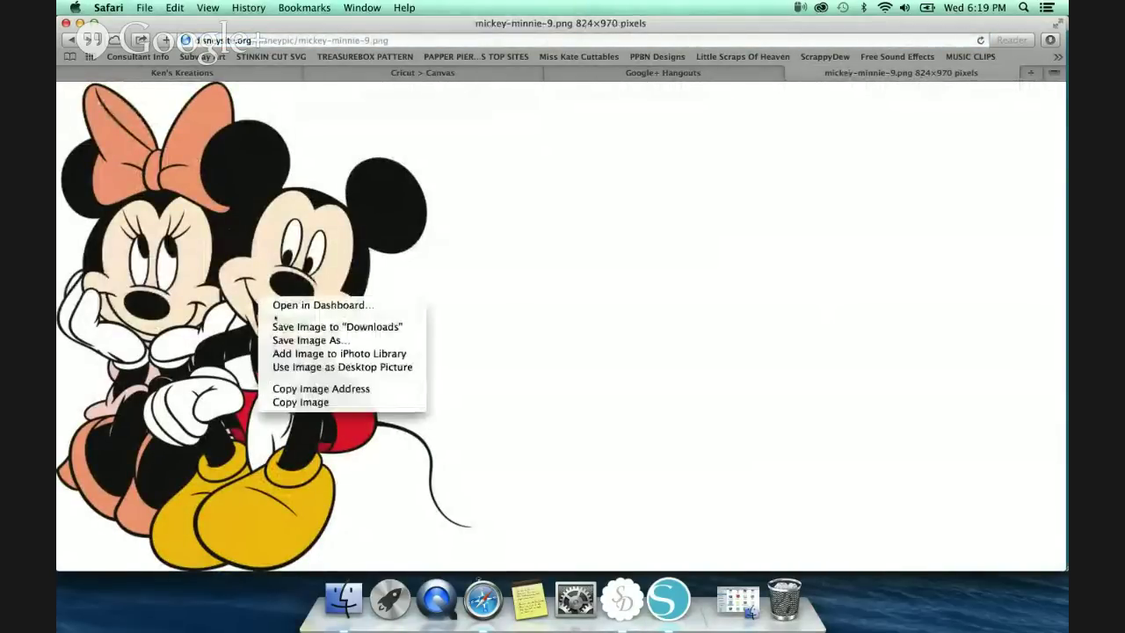
pyautogui.click(368, 341)
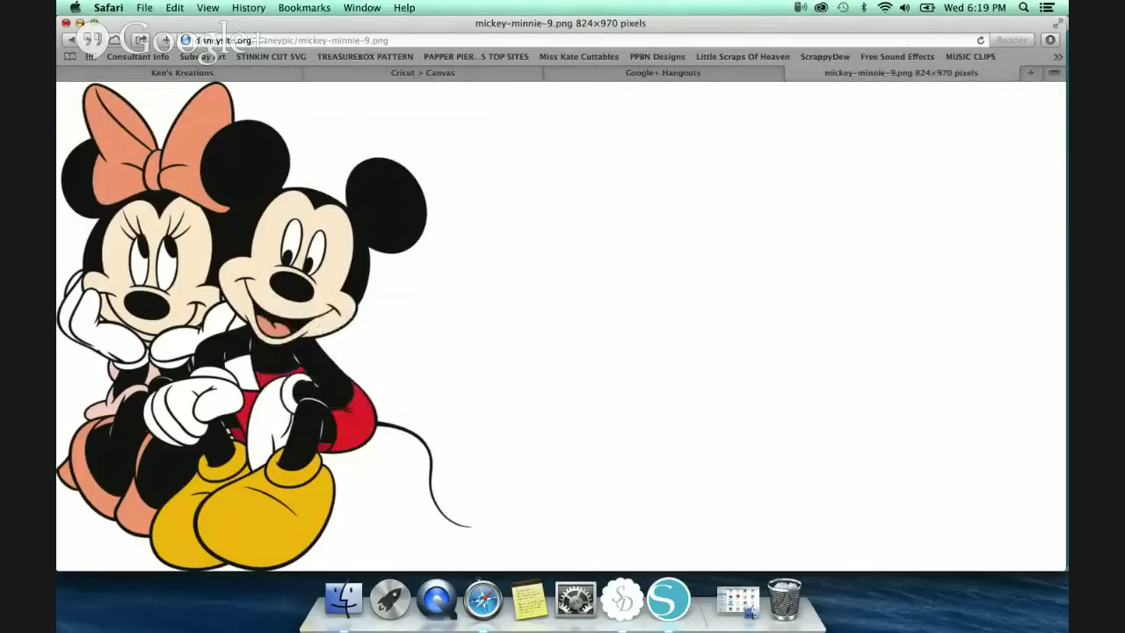
# Step: Switch to Silhouette Studio and place the mickey-minnie-9 image from the desktop onto the white page
pyautogui.press('super+m')
pyautogui.moveTo(820, 20); pyautogui.dragTo(747, 25)
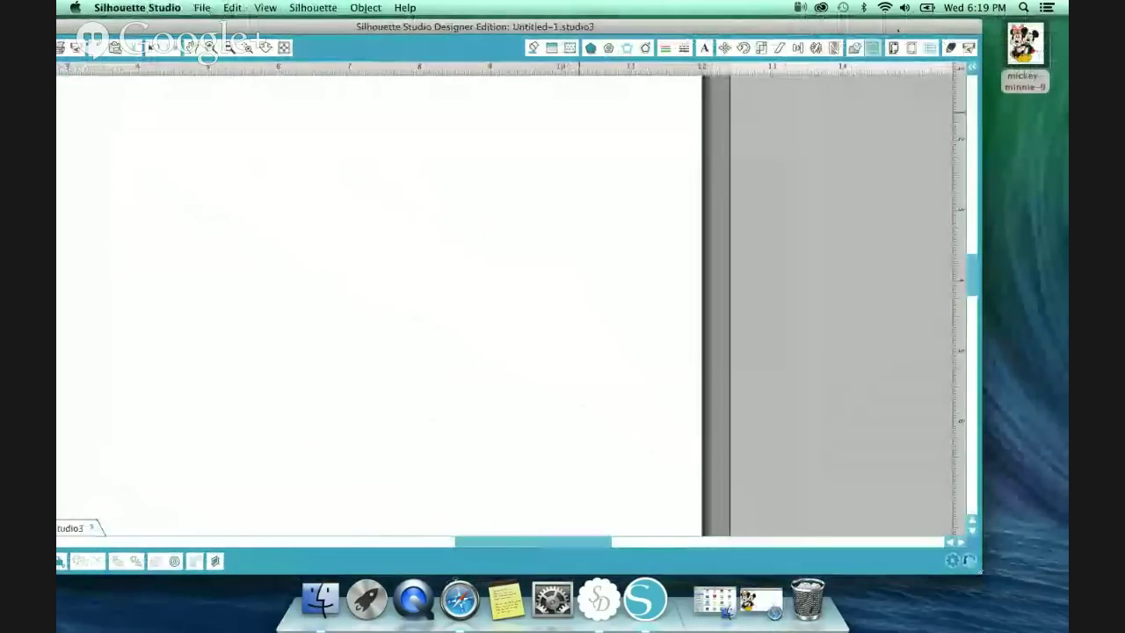
pyautogui.moveTo(1025, 44); pyautogui.dragTo(798, 131)
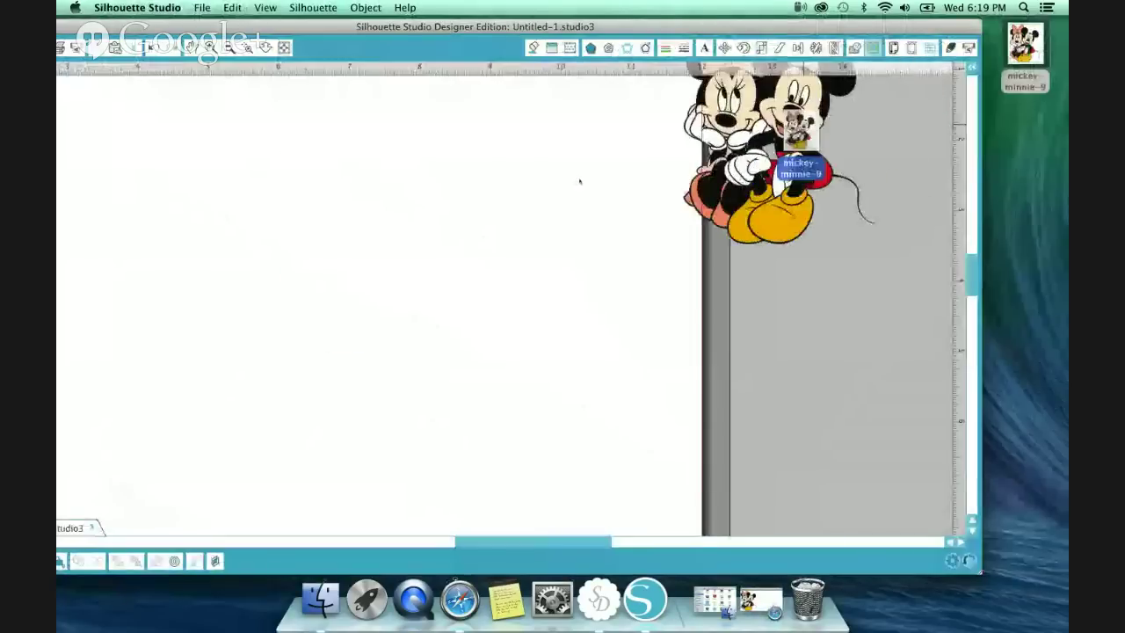
pyautogui.moveTo(579, 181); pyautogui.dragTo(402, 237)
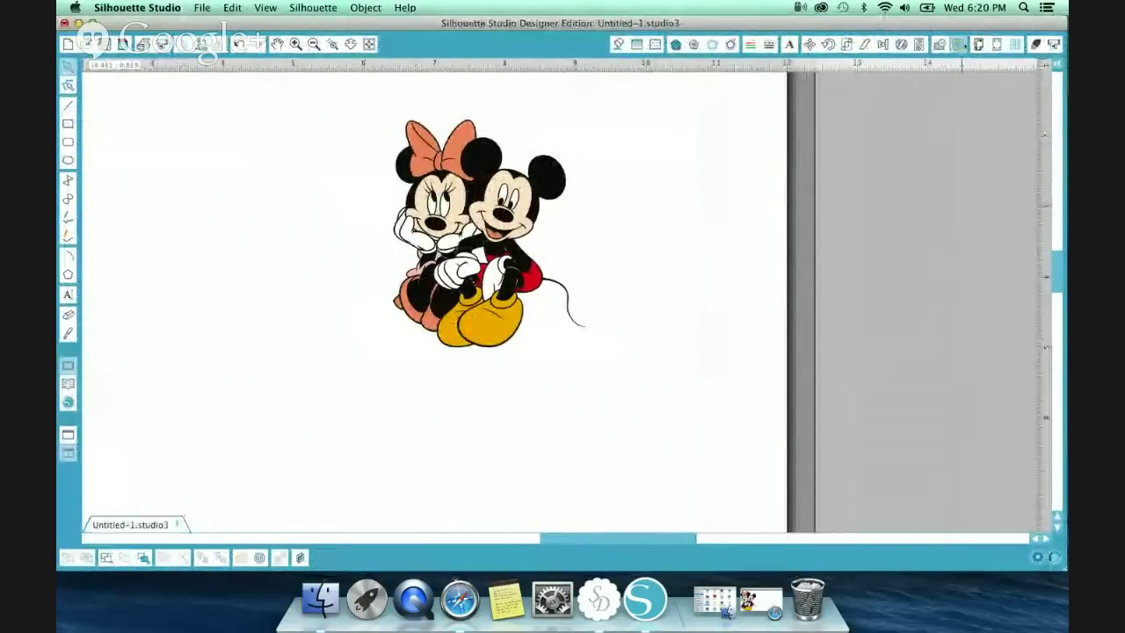
# Step: Select a trace area about 3.47 × 3.72 in around Mickey and Minnie and set the trace threshold to 49.5%
pyautogui.click(958, 45)
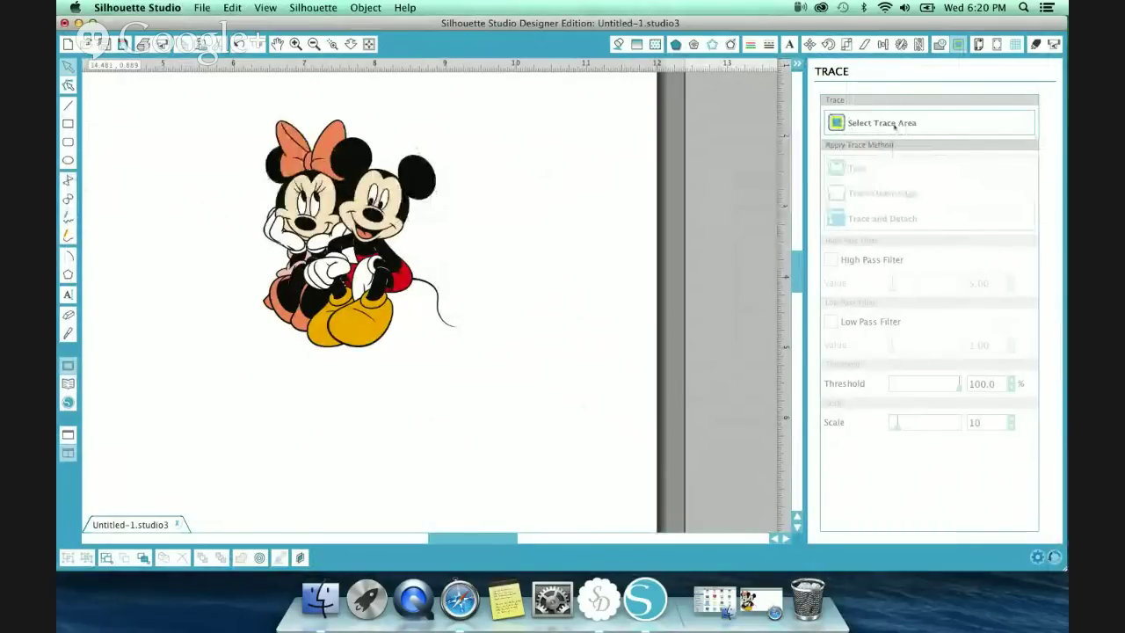
pyautogui.click(894, 124)
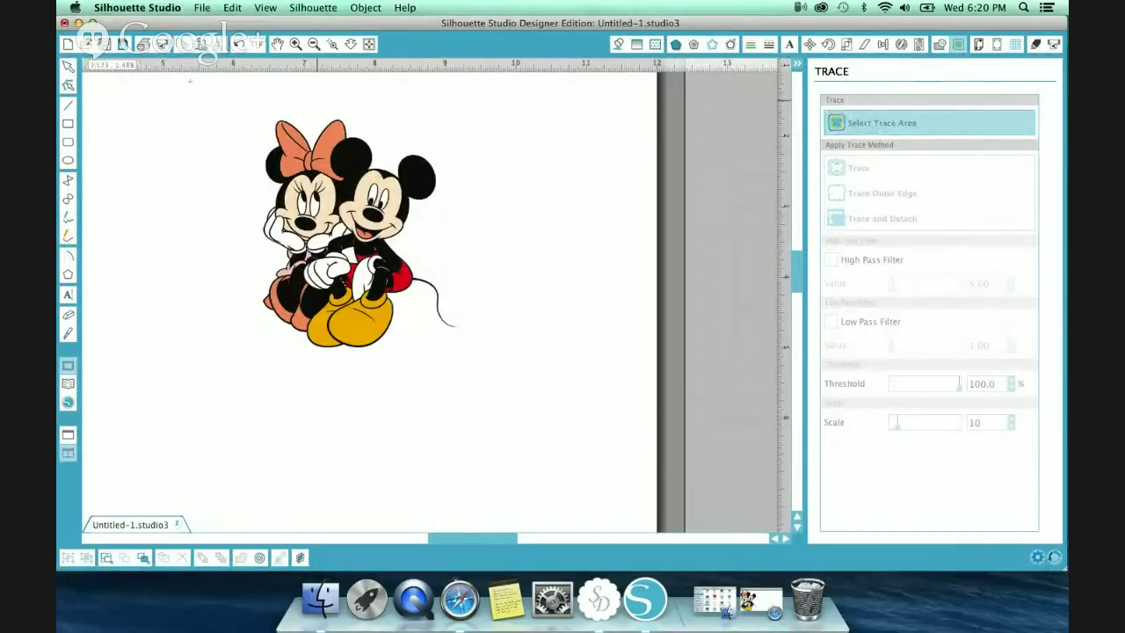
pyautogui.moveTo(236, 106)
pyautogui.mouseDown()
pyautogui.moveTo(301, 121)
pyautogui.moveTo(431, 301)
pyautogui.moveTo(491, 360)
pyautogui.moveTo(481, 369)
pyautogui.mouseUp()
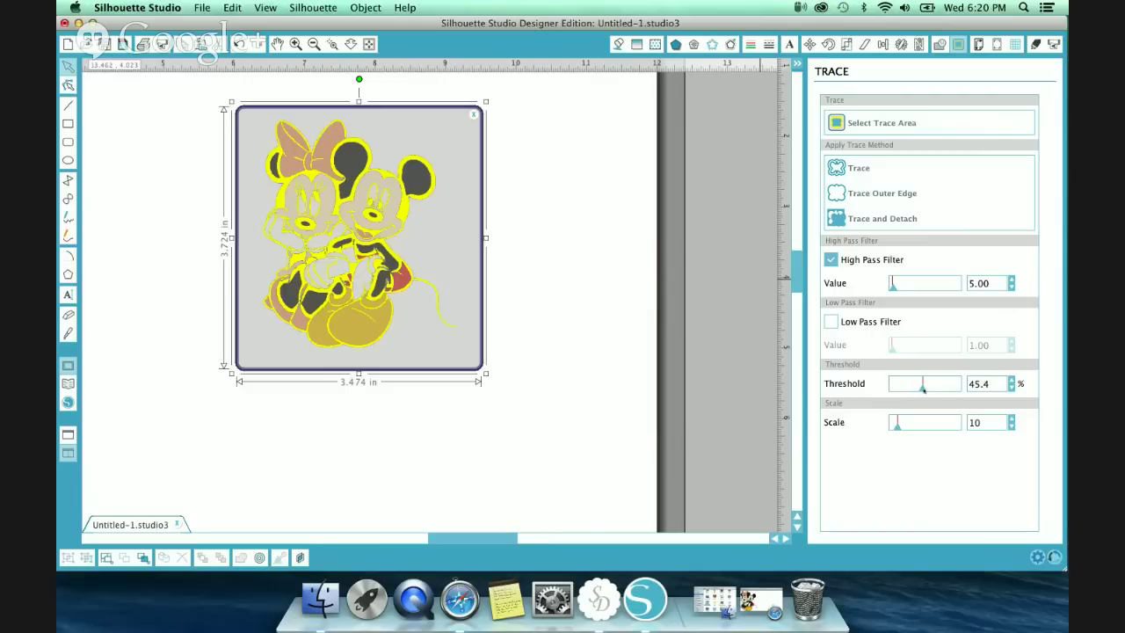
pyautogui.moveTo(922, 388); pyautogui.dragTo(925, 388)
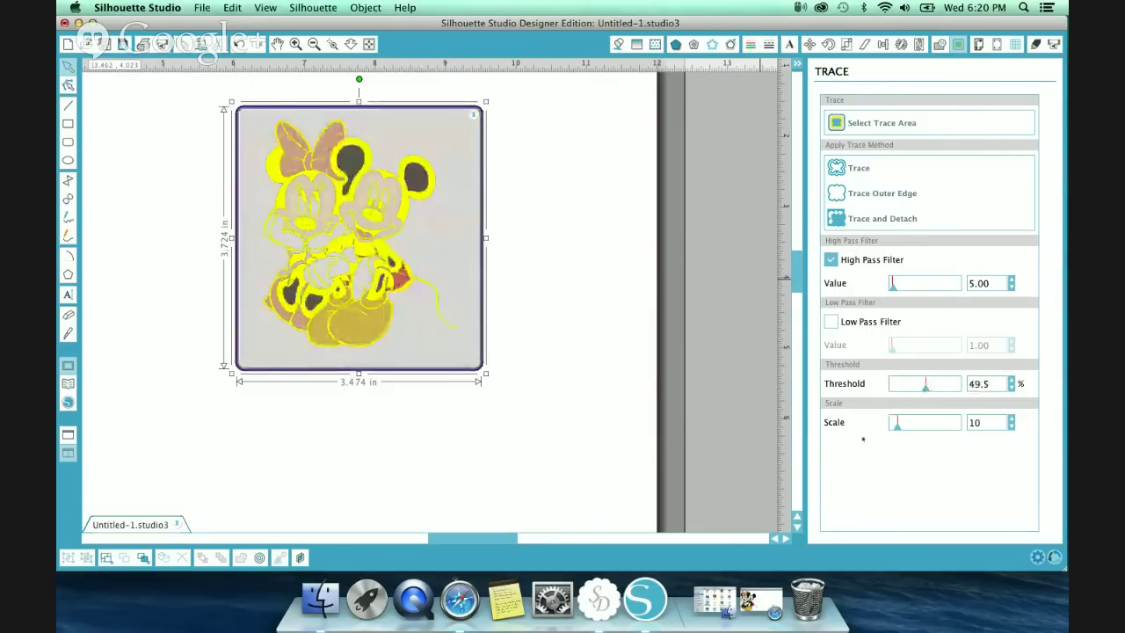
# Step: Turn off the High Pass and Low Pass filters, raise the trace threshold to 100%, and reduce the scale to 7
pyautogui.moveTo(896, 426); pyautogui.dragTo(895, 426)
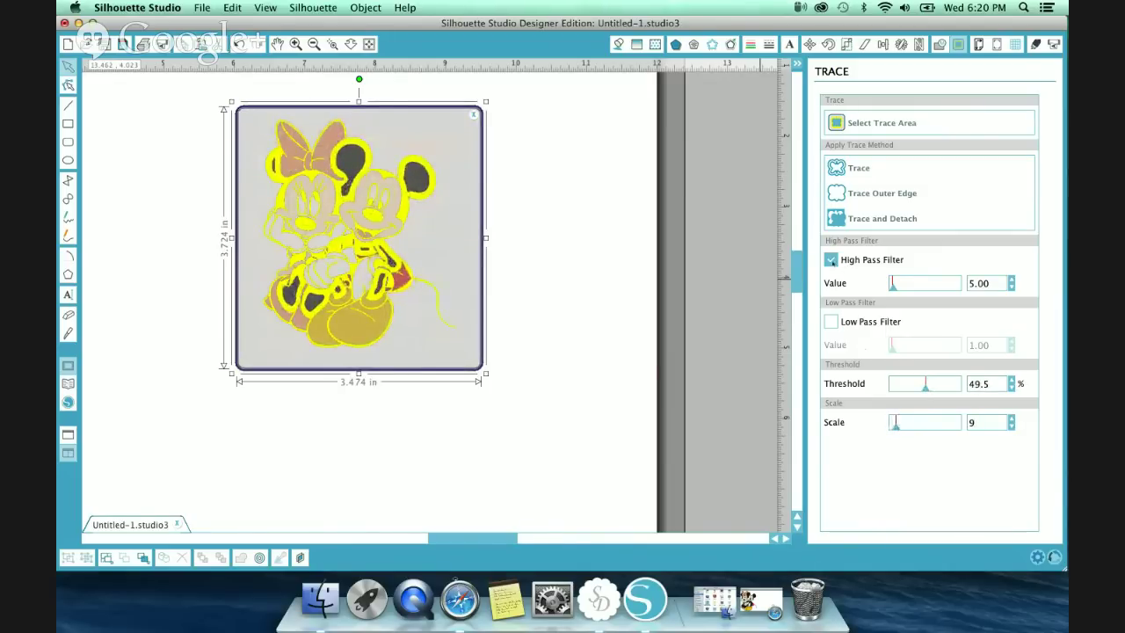
pyautogui.click(831, 260)
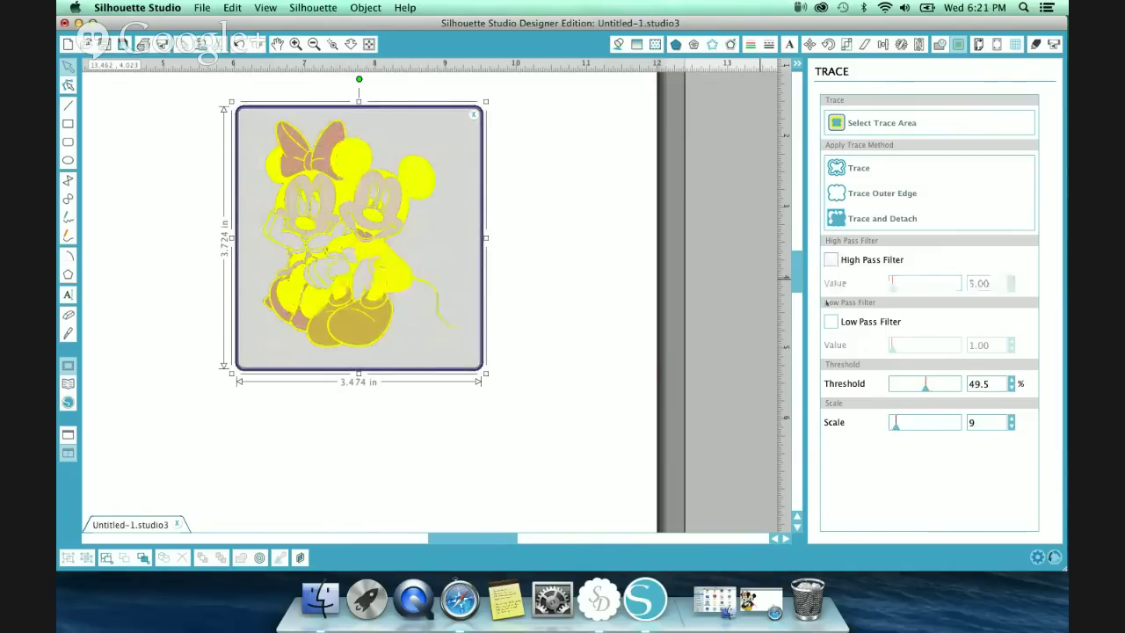
pyautogui.click(831, 323)
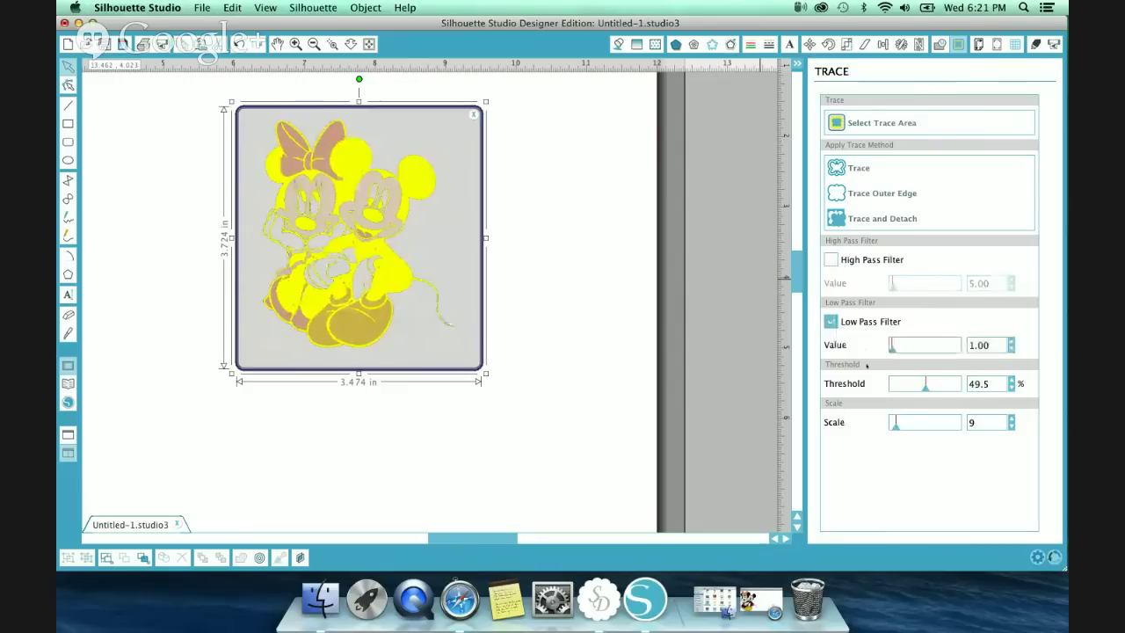
pyautogui.click(831, 322)
pyautogui.moveTo(924, 387); pyautogui.dragTo(962, 395)
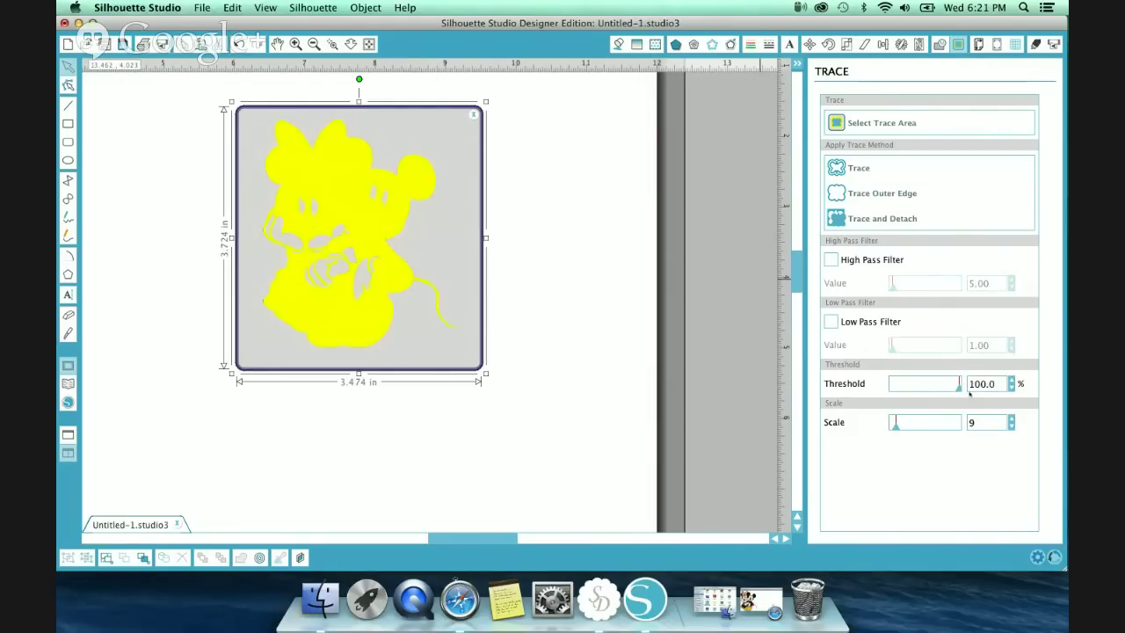
pyautogui.click(1012, 427)
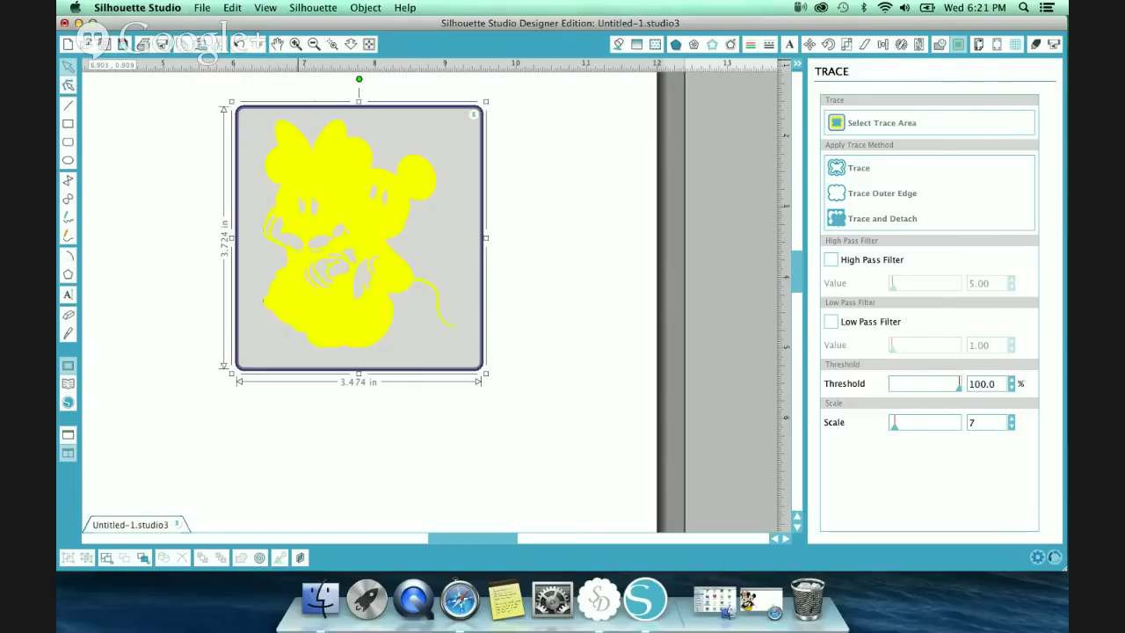
# Step: Trace the full artwork of Mickey and Minnie with the standard Trace method and move the picture off its cut lines
pyautogui.scroll(2, 383, 228)
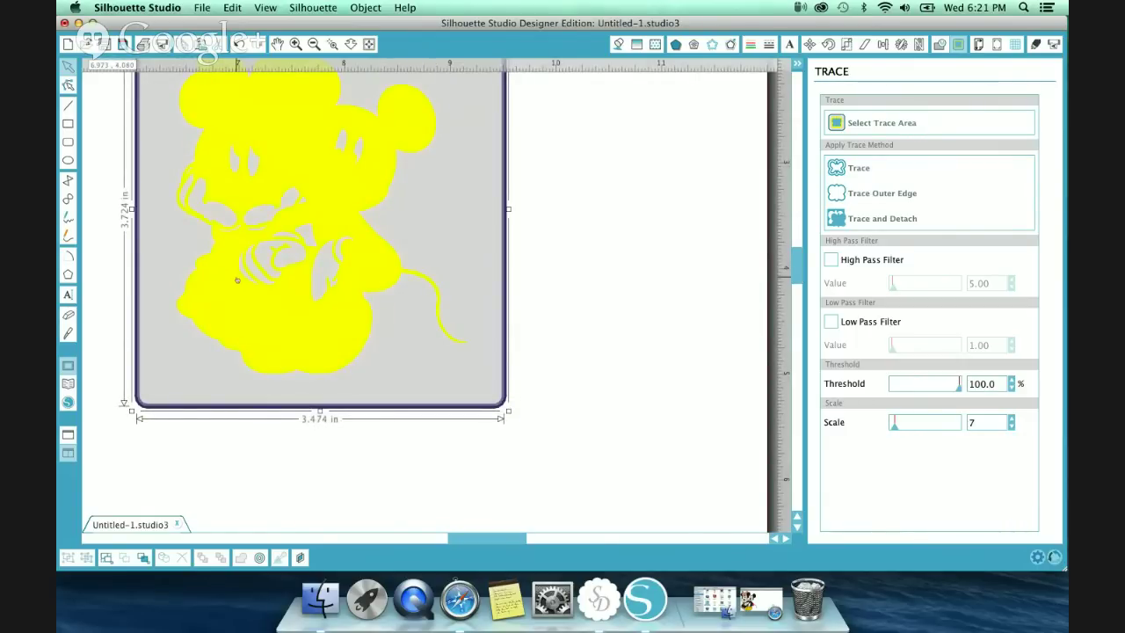
pyautogui.scroll(3, 638, 243)
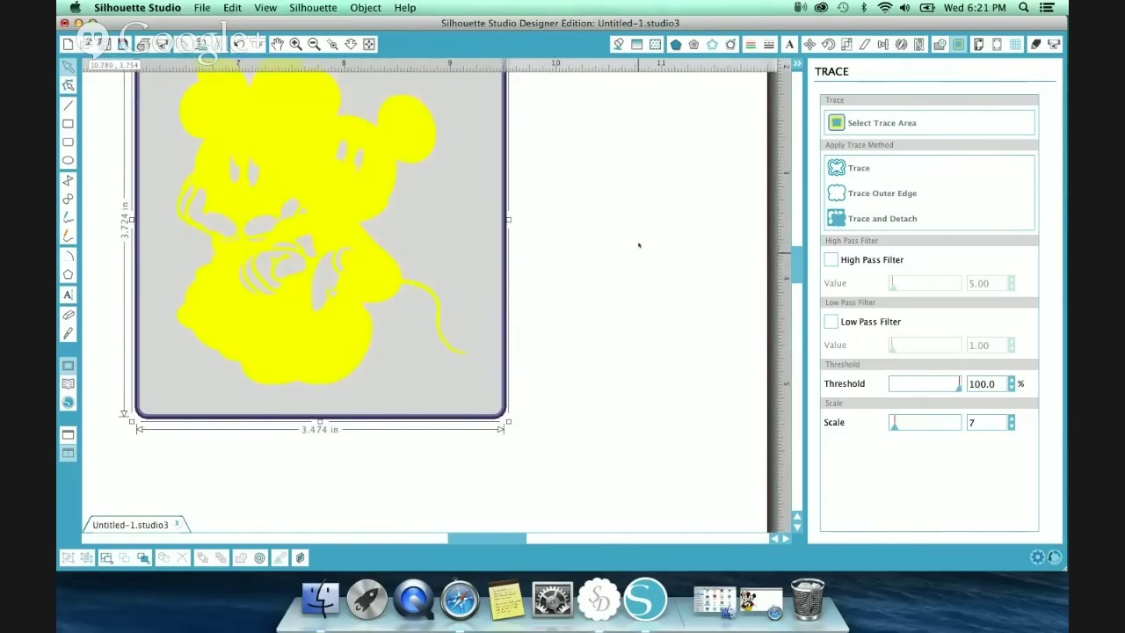
pyautogui.scroll(2, 639, 245)
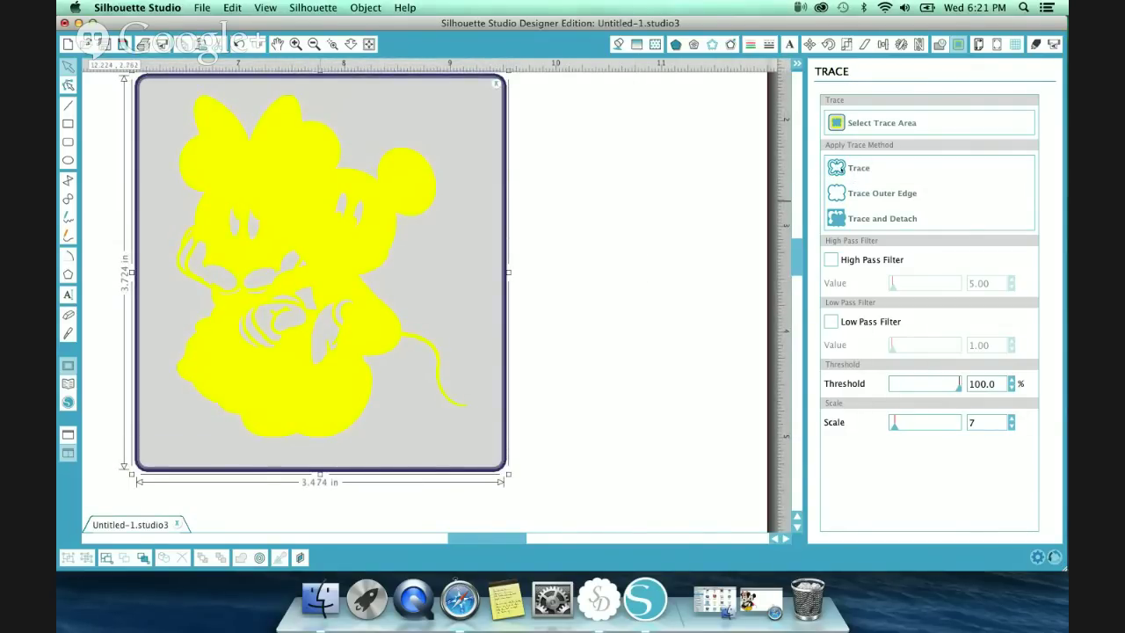
pyautogui.click(859, 168)
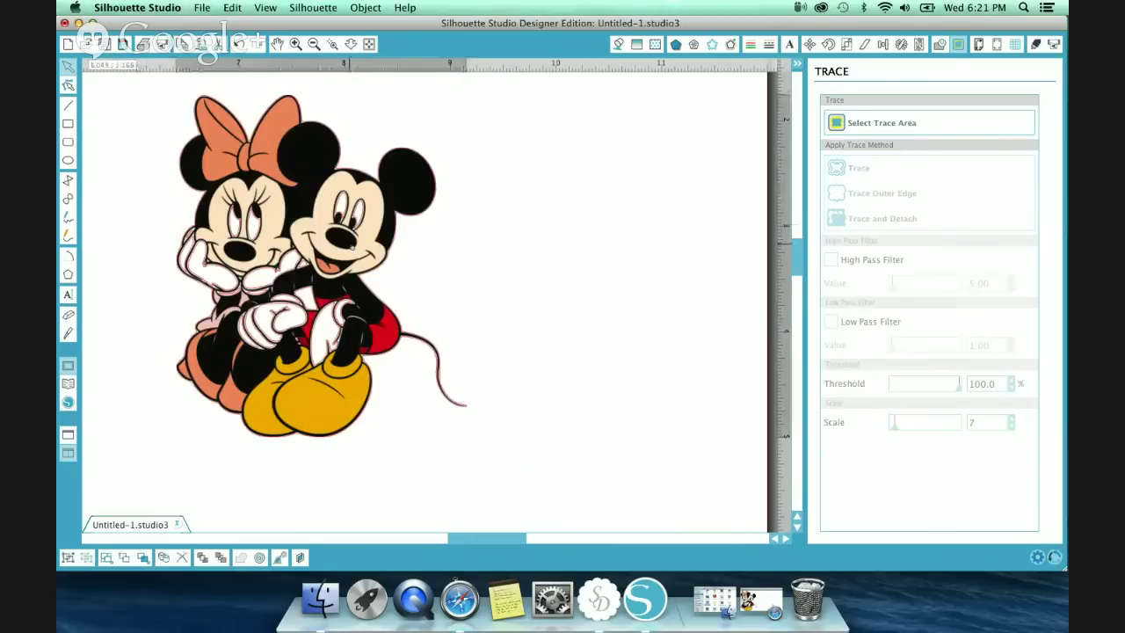
pyautogui.moveTo(351, 233); pyautogui.dragTo(699, 248)
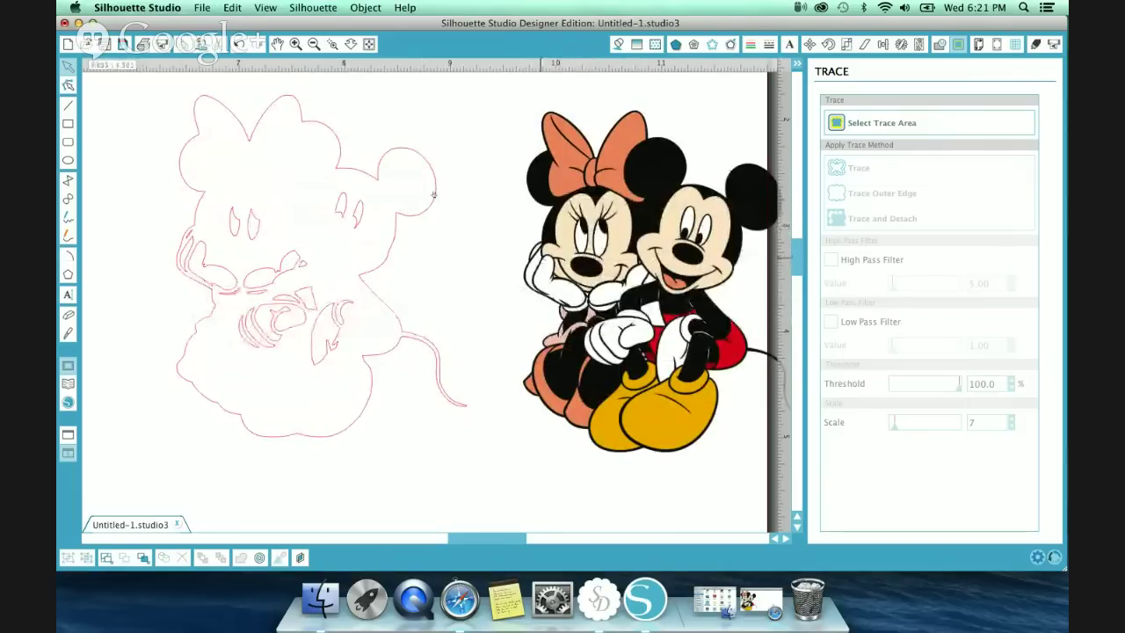
# Step: Undo the picture's move and the full trace to return to the selected trace area
pyautogui.click(239, 44)
pyautogui.click(239, 44)
pyautogui.click(239, 44)
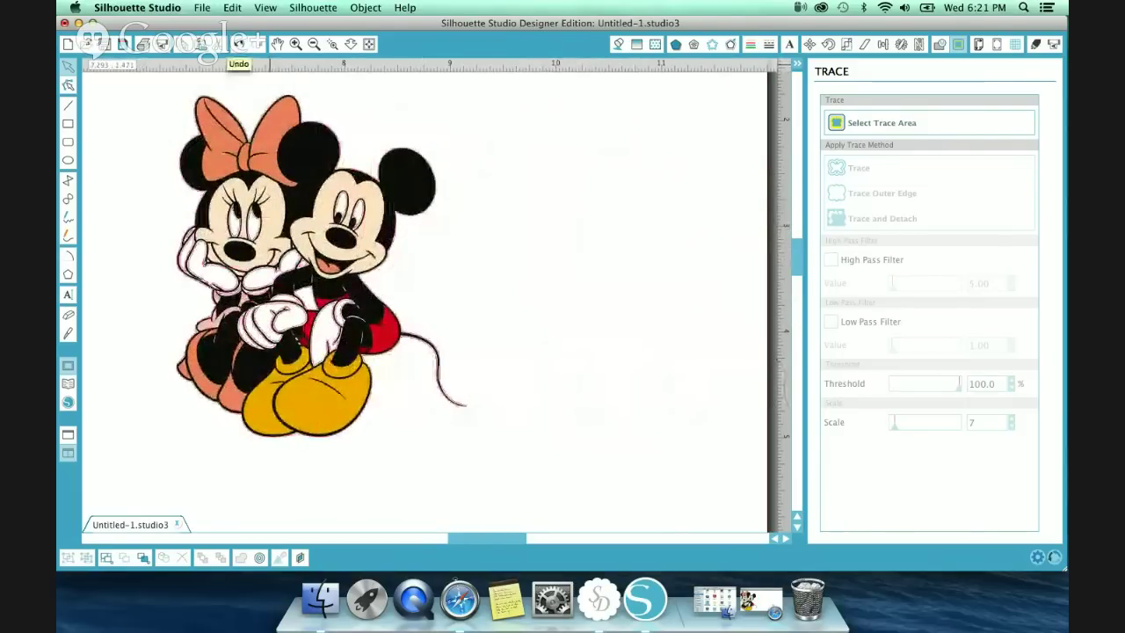
pyautogui.click(239, 44)
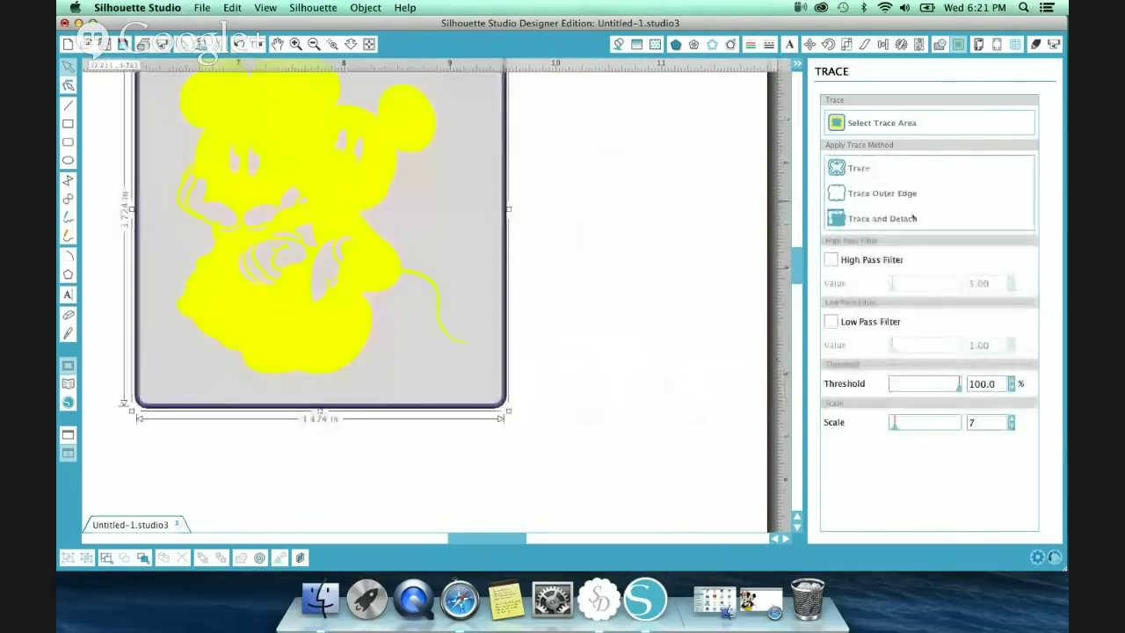
# Step: Trace only the outer edge of Mickey and Minnie and move the picture aside to expose the outline
pyautogui.click(899, 193)
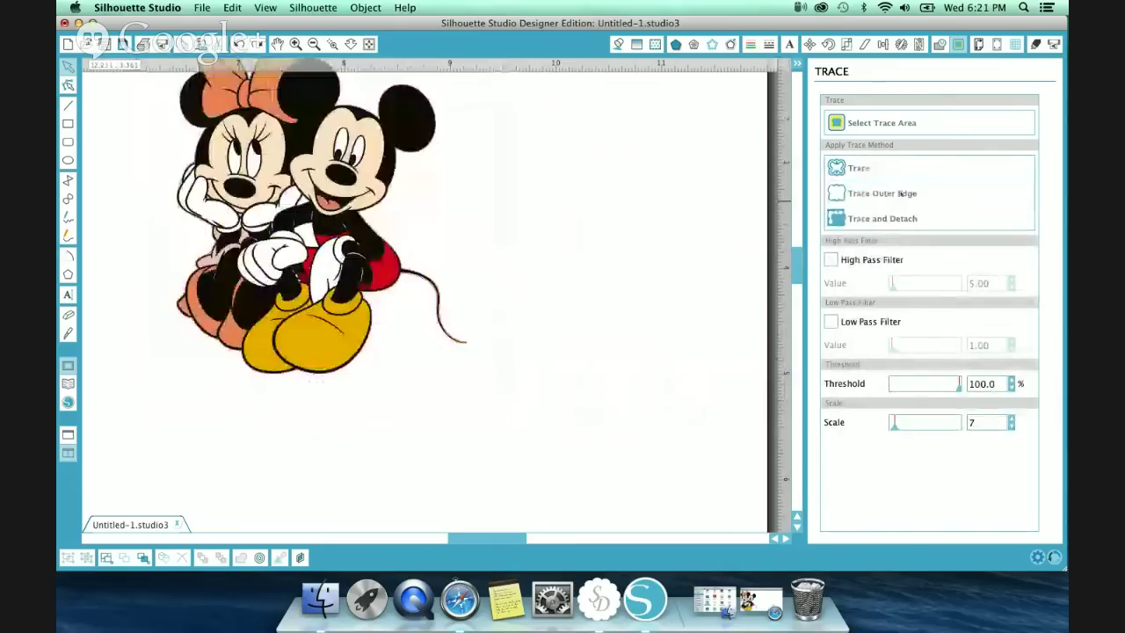
pyautogui.scroll(5, 688, 192)
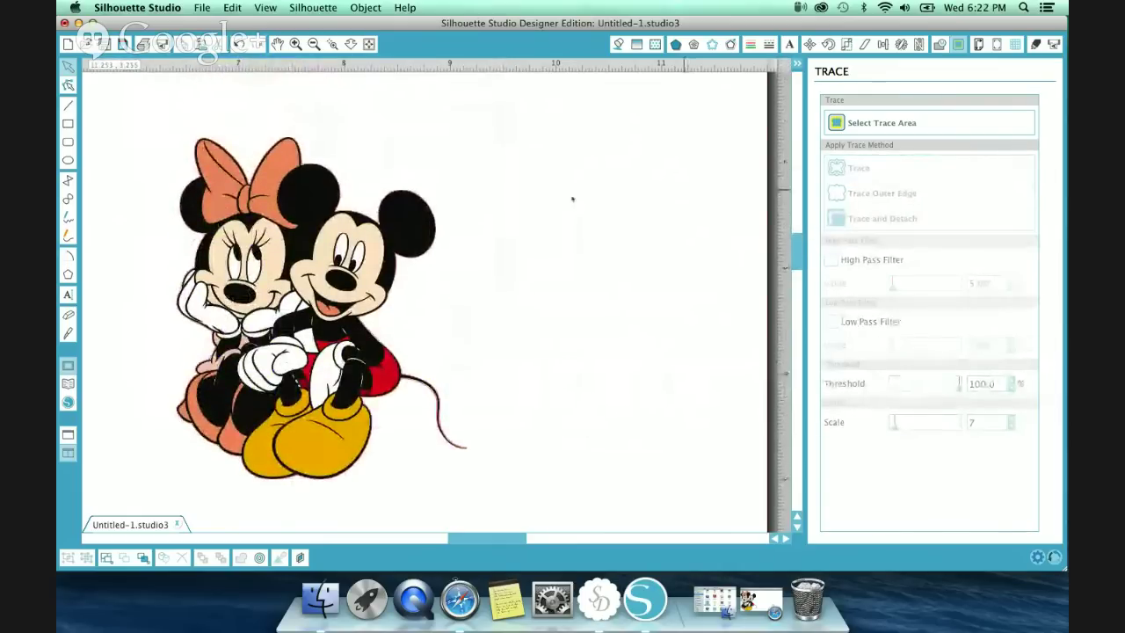
pyautogui.moveTo(290, 307); pyautogui.dragTo(598, 308)
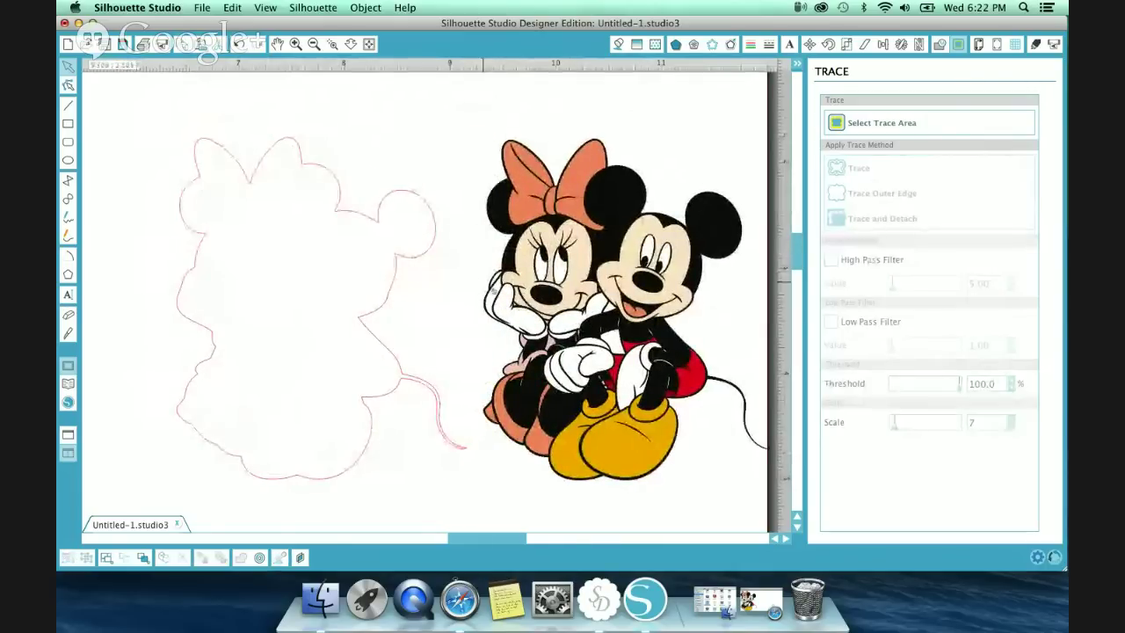
pyautogui.click(576, 345)
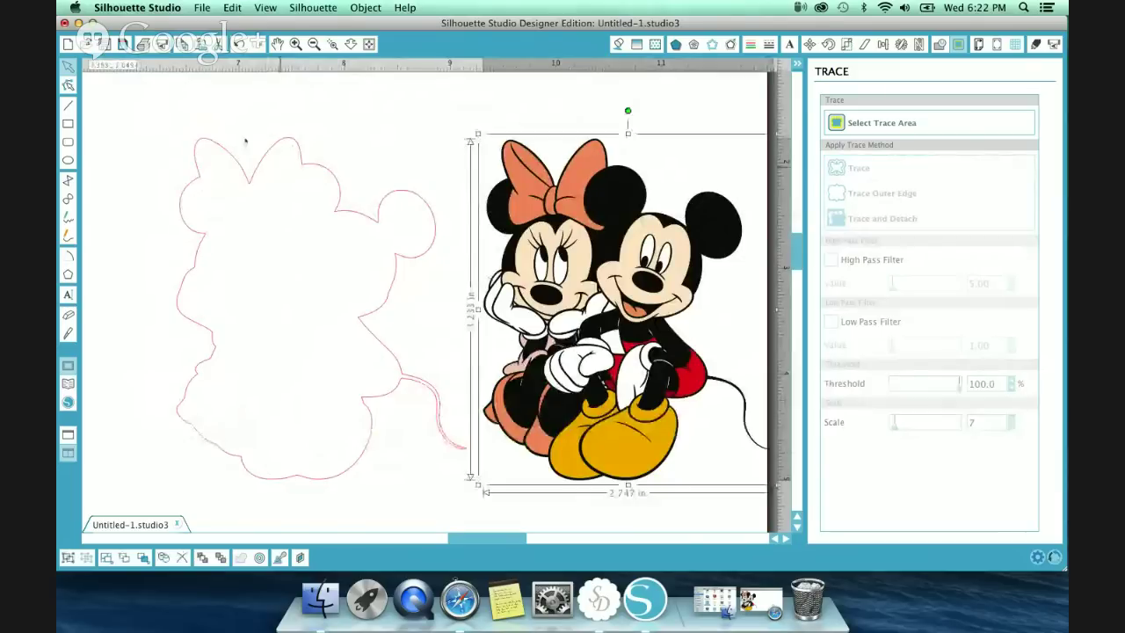
# Step: Undo the picture's move and select the Mickey and Minnie picture together with its traced outline
pyautogui.hotkey('ctrl', 'z')
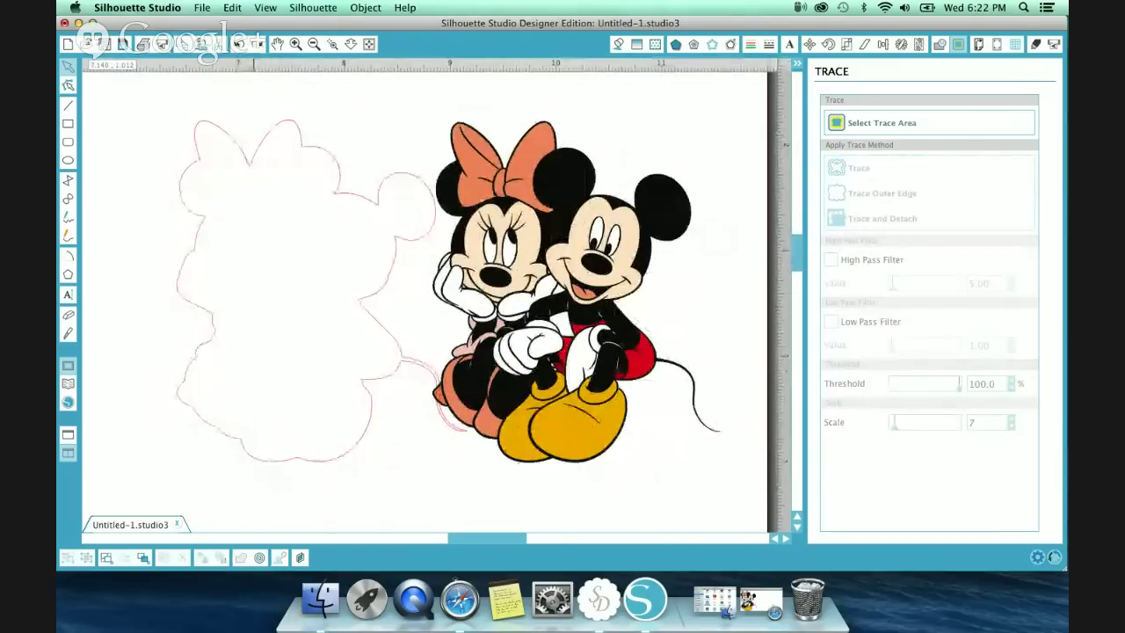
pyautogui.scroll(4, 339, 113)
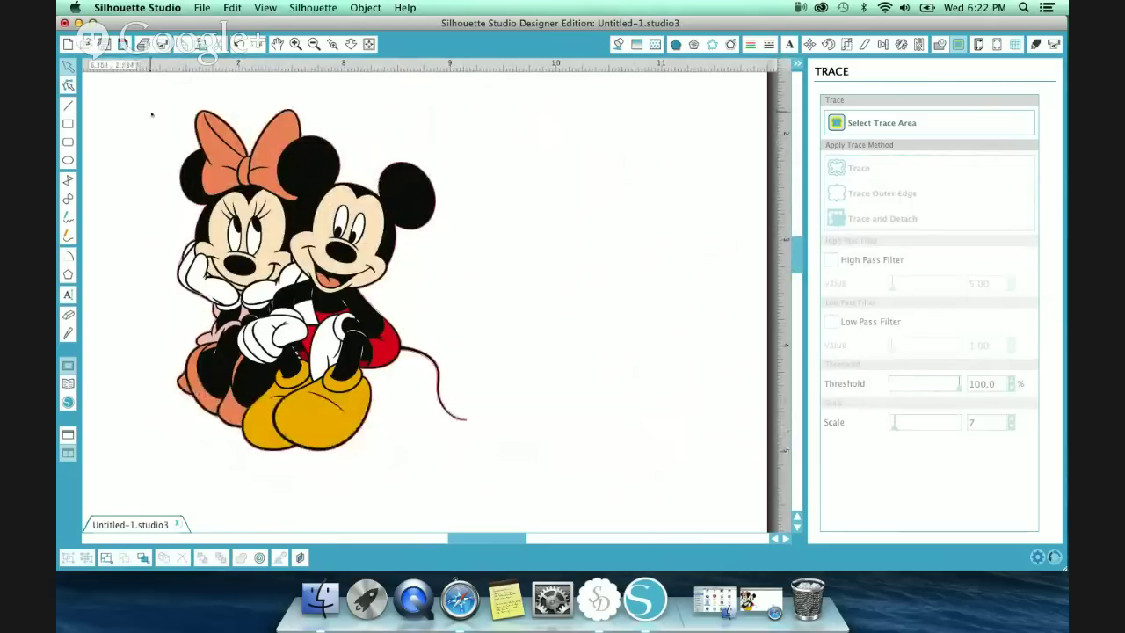
pyautogui.moveTo(194, 114); pyautogui.dragTo(533, 436)
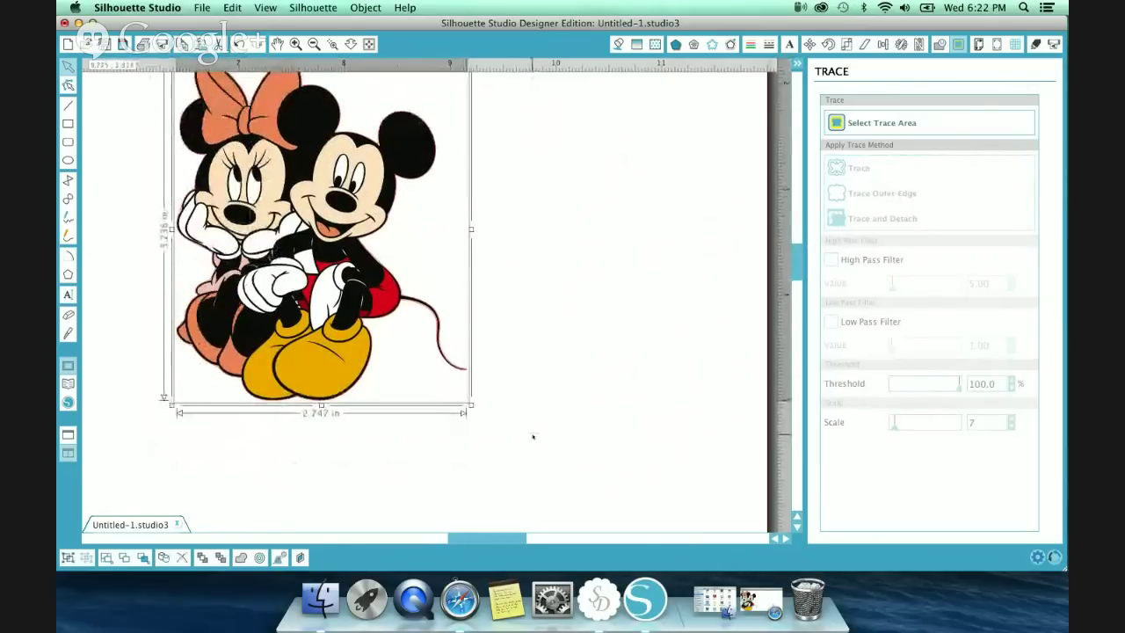
pyautogui.press('Delete')
# Step: Show the library beside the page and add a new folder inside DISNEY RIDES
pyautogui.click(68, 383)
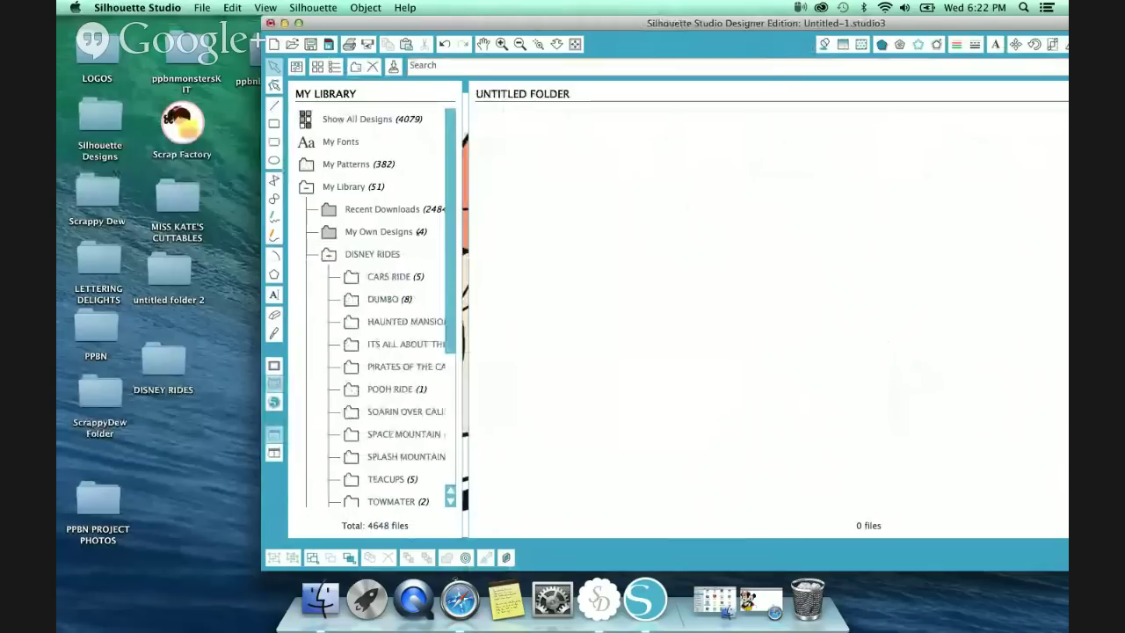
pyautogui.click(355, 66)
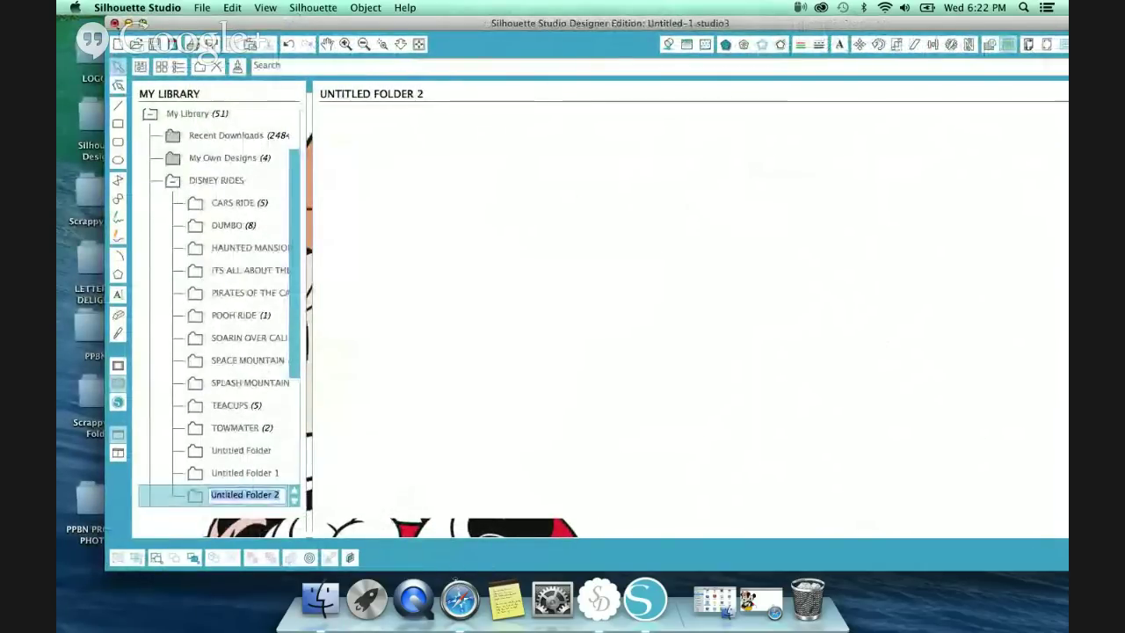
# Step: Quit Silhouette Studio without saving the document and relaunch it from the Applications folder in Finder
pyautogui.press('super+q')
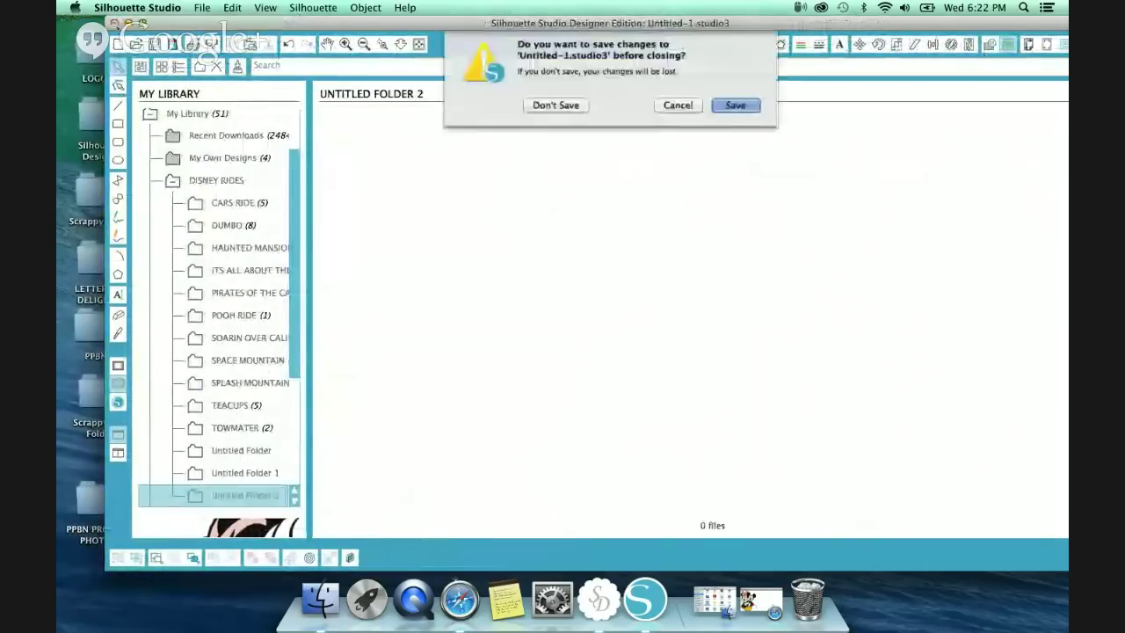
pyautogui.press('super+d')
pyautogui.click(323, 600)
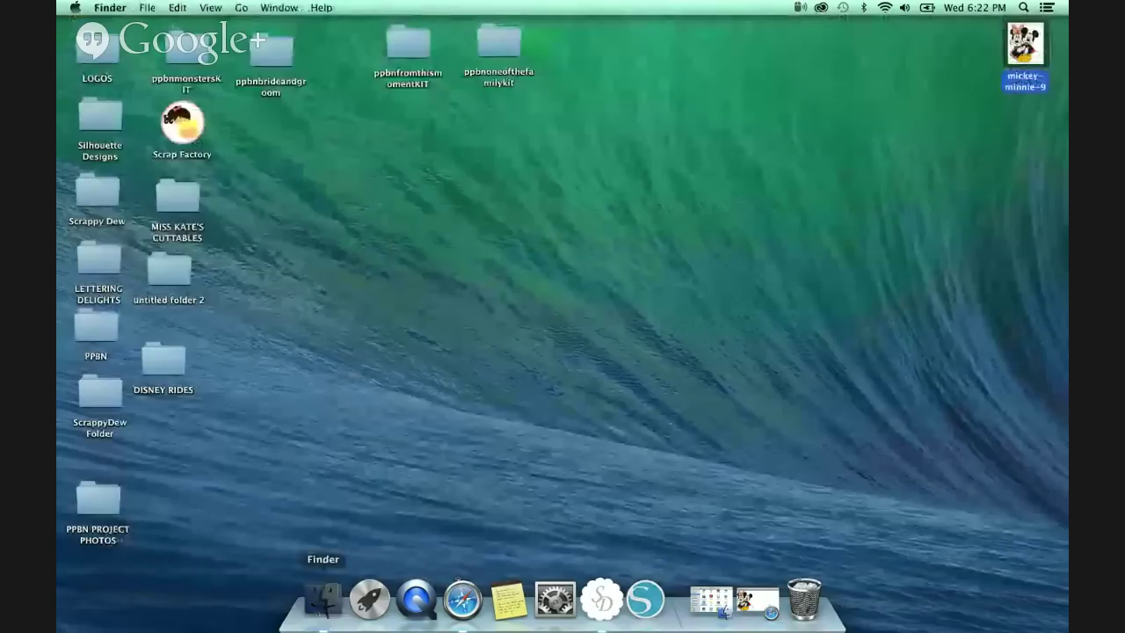
pyautogui.doubleClick(612, 233)
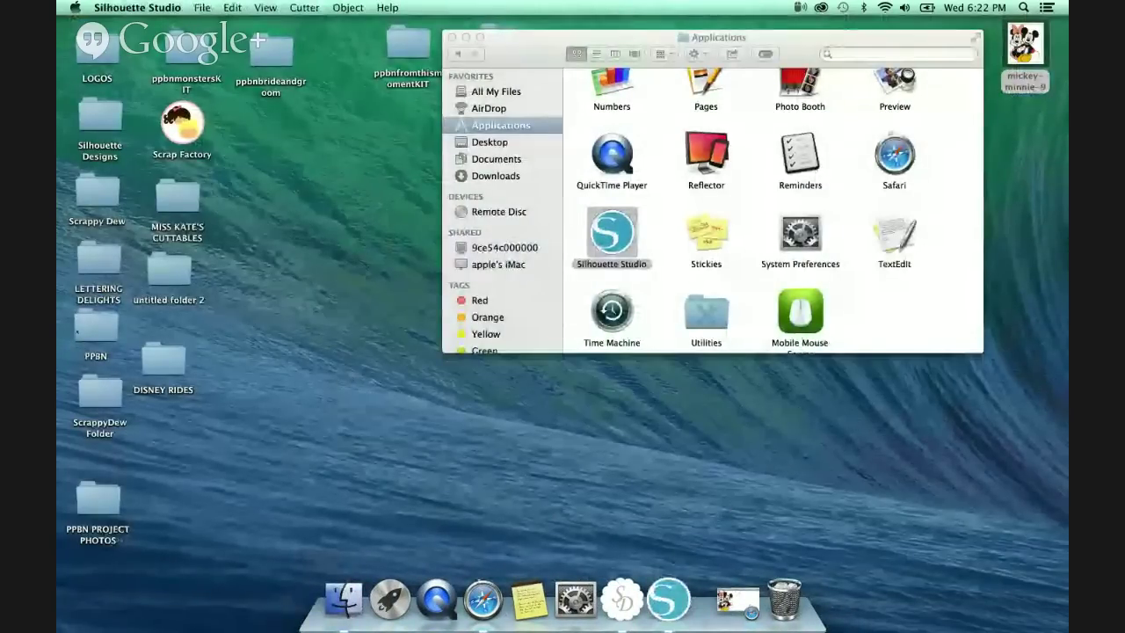
pyautogui.click(108, 404)
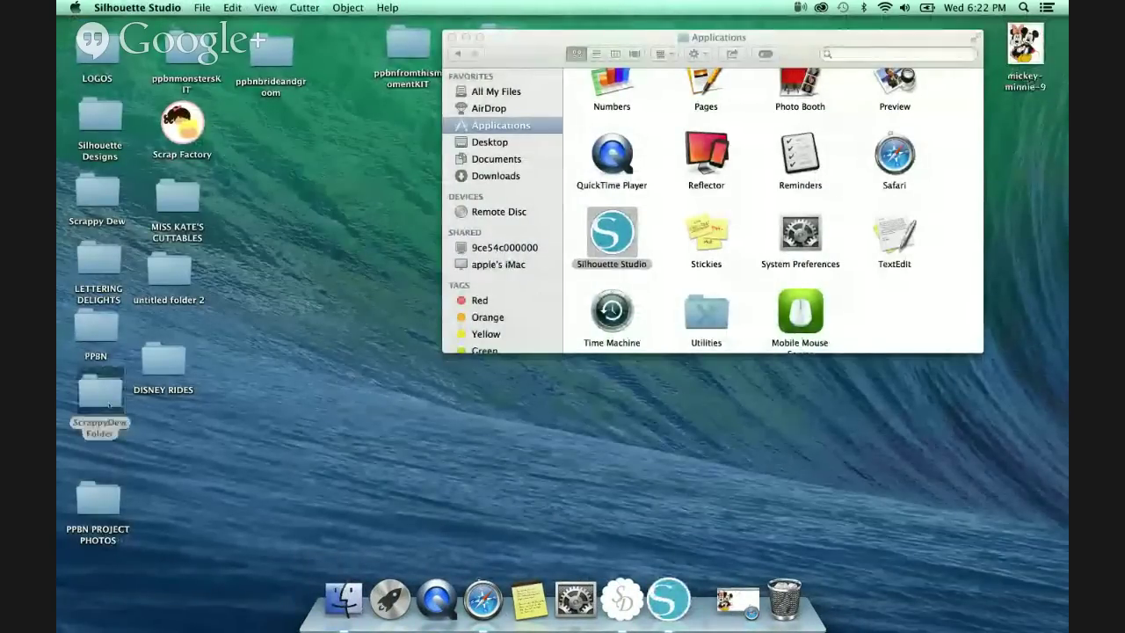
pyautogui.doubleClick(108, 404)
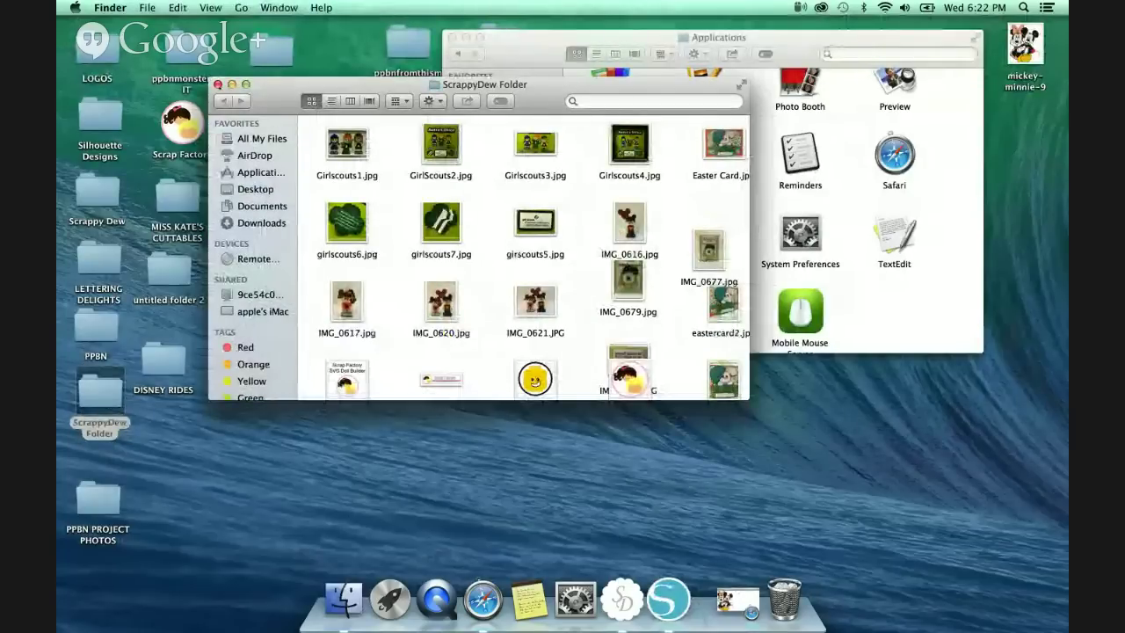
pyautogui.click(218, 84)
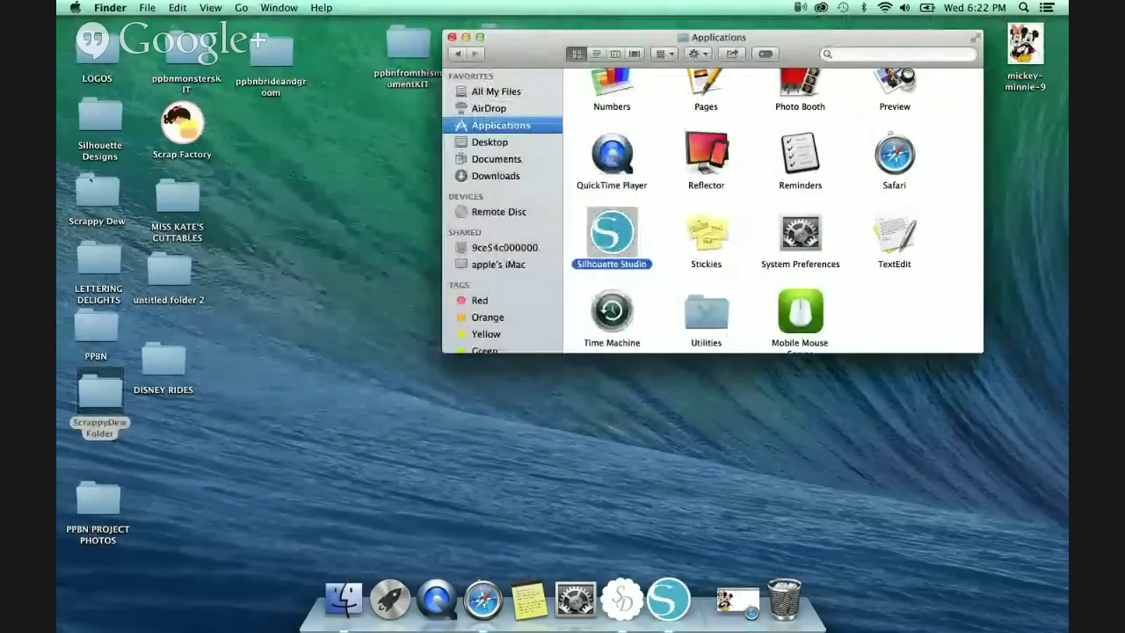
# Step: Find SD_royalty_palz-all.png in the Scrappy Dew royalty_palz folder and place it on the blank Silhouette Studio page
pyautogui.doubleClick(96, 192)
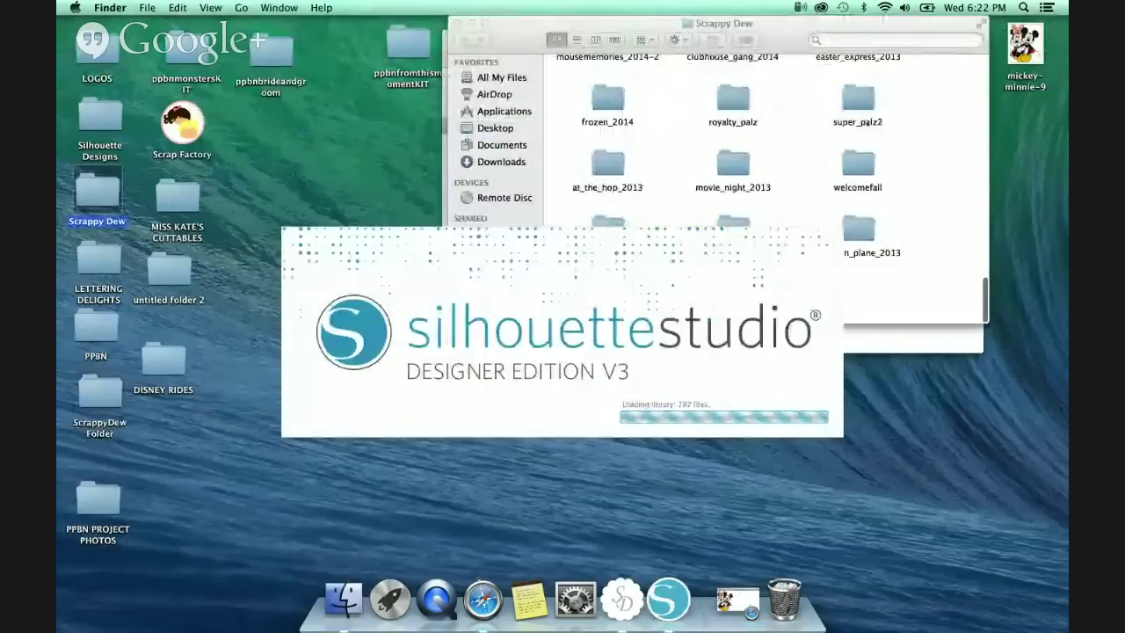
pyautogui.doubleClick(717, 104)
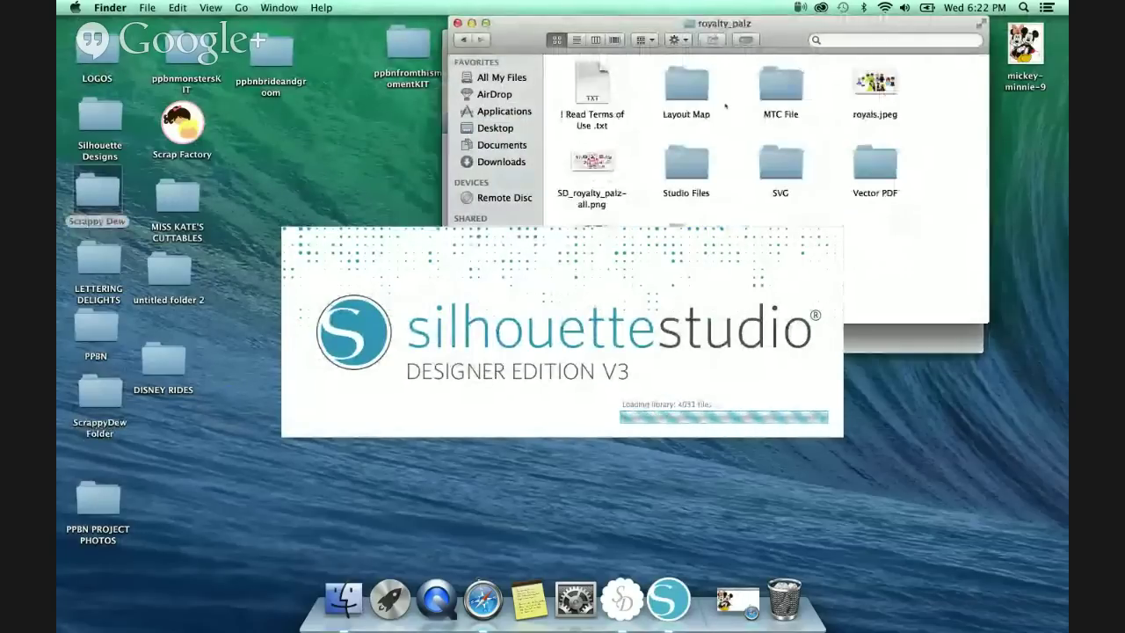
pyautogui.doubleClick(581, 170)
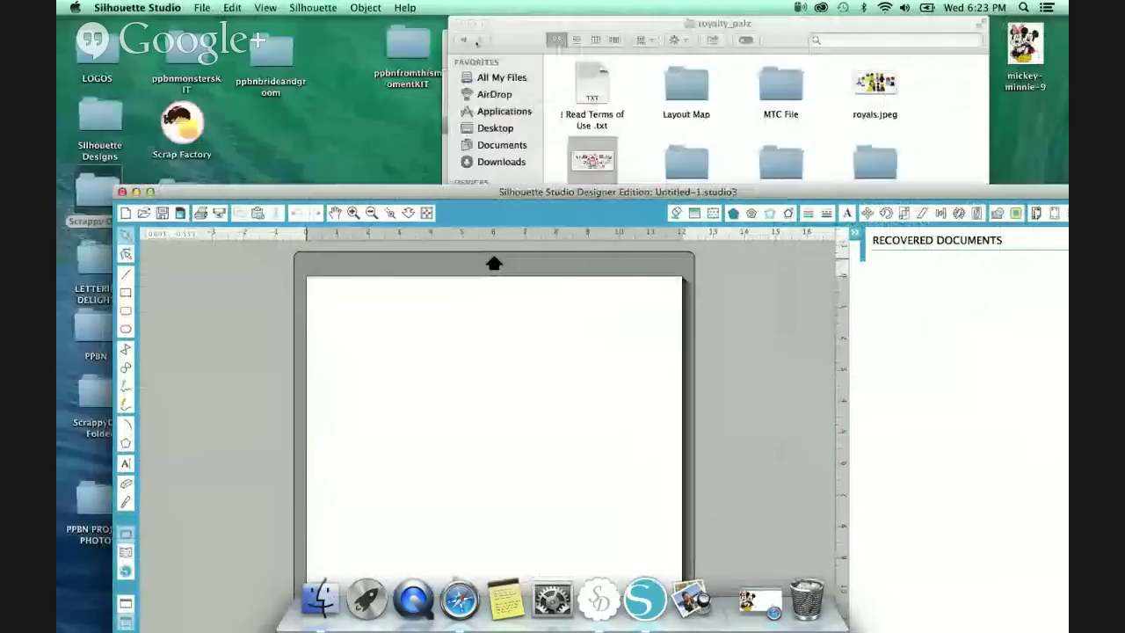
pyautogui.moveTo(593, 160); pyautogui.dragTo(557, 319)
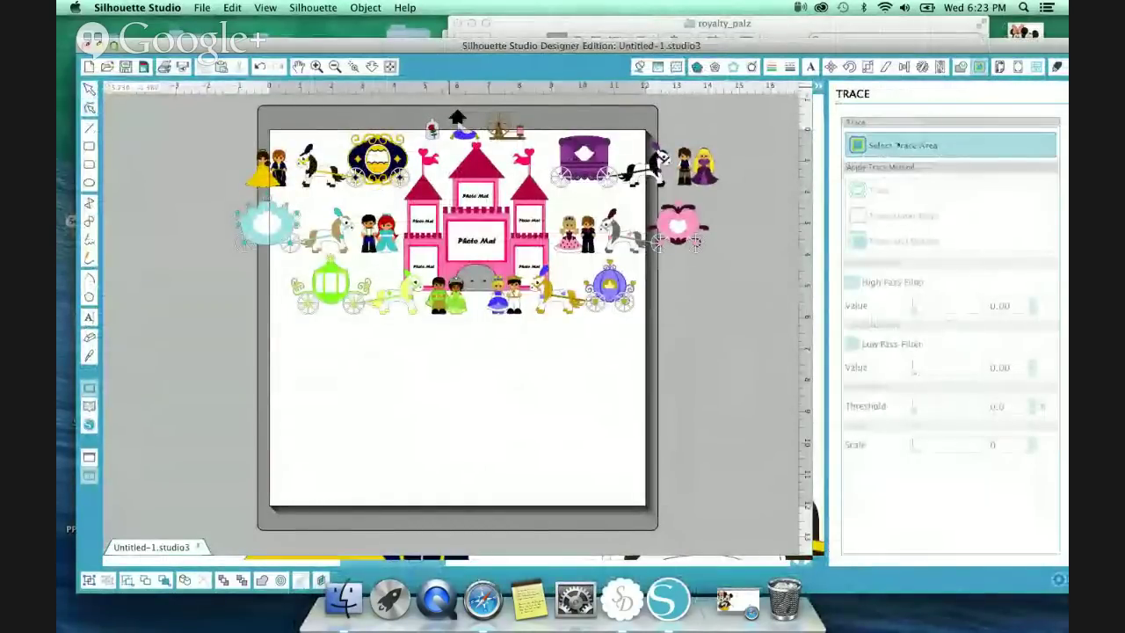
# Step: Select a trace area about 1.53 in wide around the couple beside the grey horse, without High Pass Filter, at 84.6% threshold
pyautogui.click(577, 231)
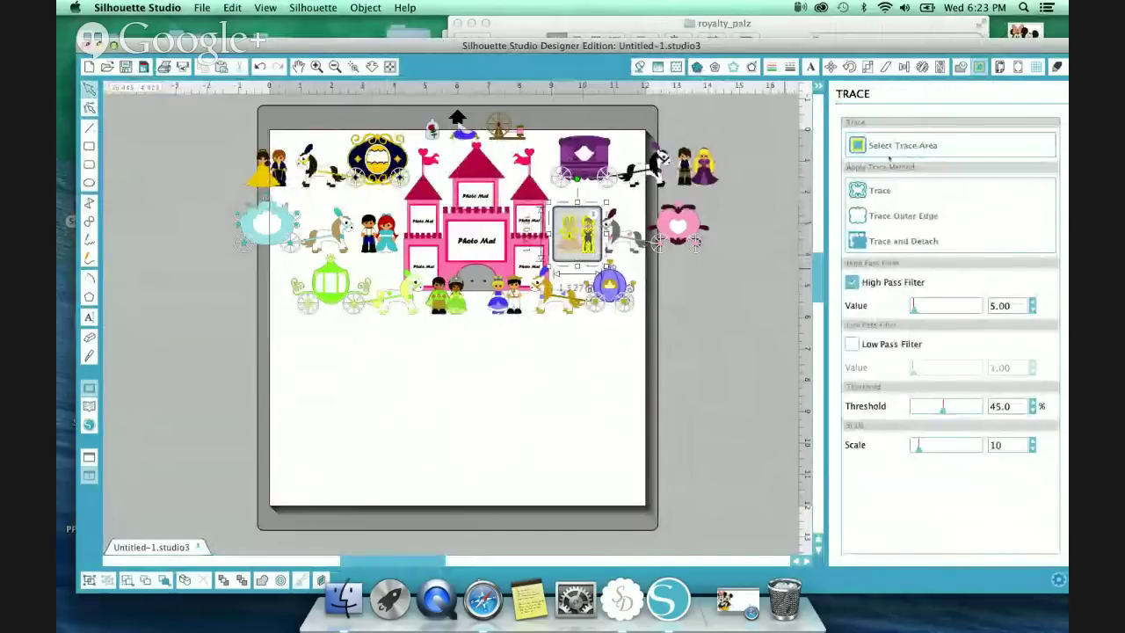
pyautogui.click(878, 282)
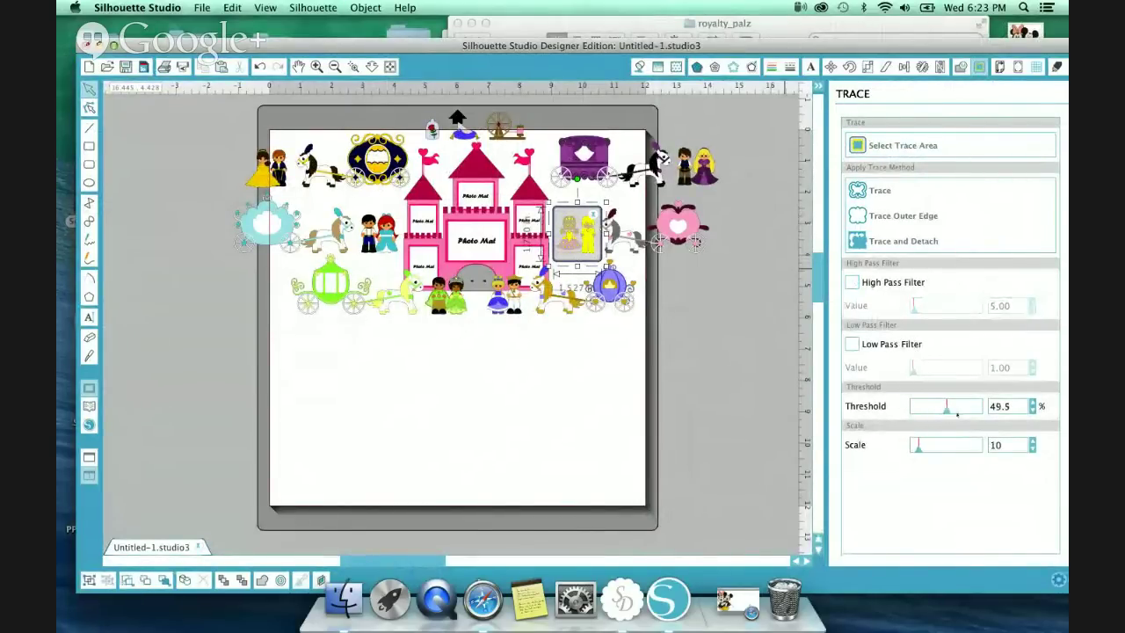
pyautogui.moveTo(956, 413); pyautogui.dragTo(971, 413)
# Step: Trace and detach the selected couple, move the detached pair off the page's lower edge, and select the remaining artwork
pyautogui.click(885, 241)
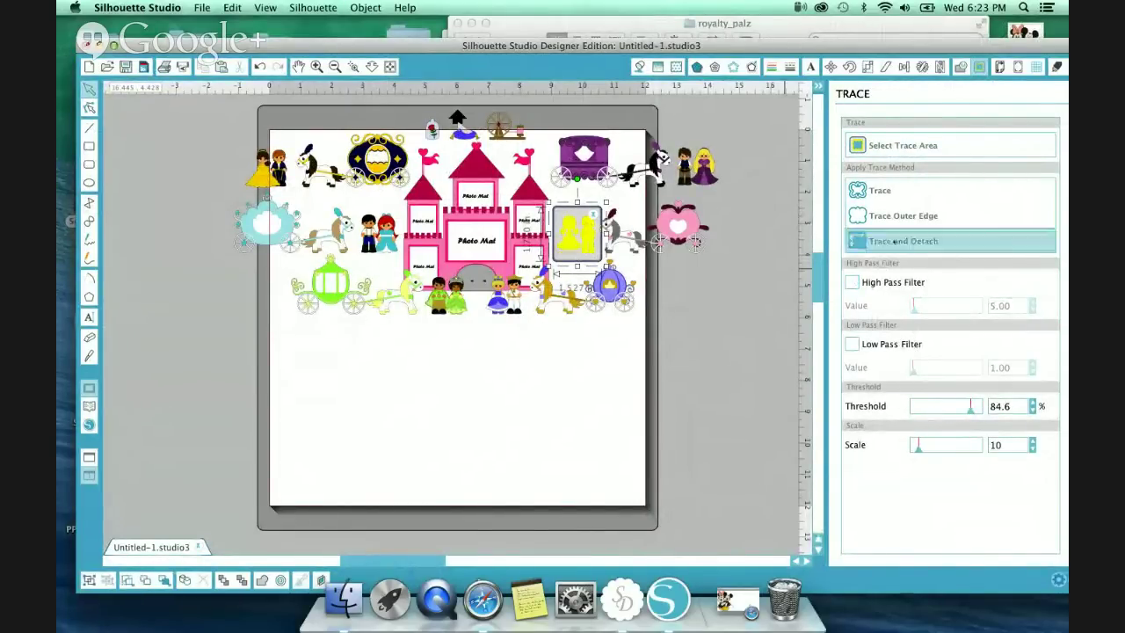
pyautogui.moveTo(575, 234)
pyautogui.mouseDown()
pyautogui.moveTo(683, 294)
pyautogui.moveTo(734, 378)
pyautogui.mouseUp()
pyautogui.click(694, 245)
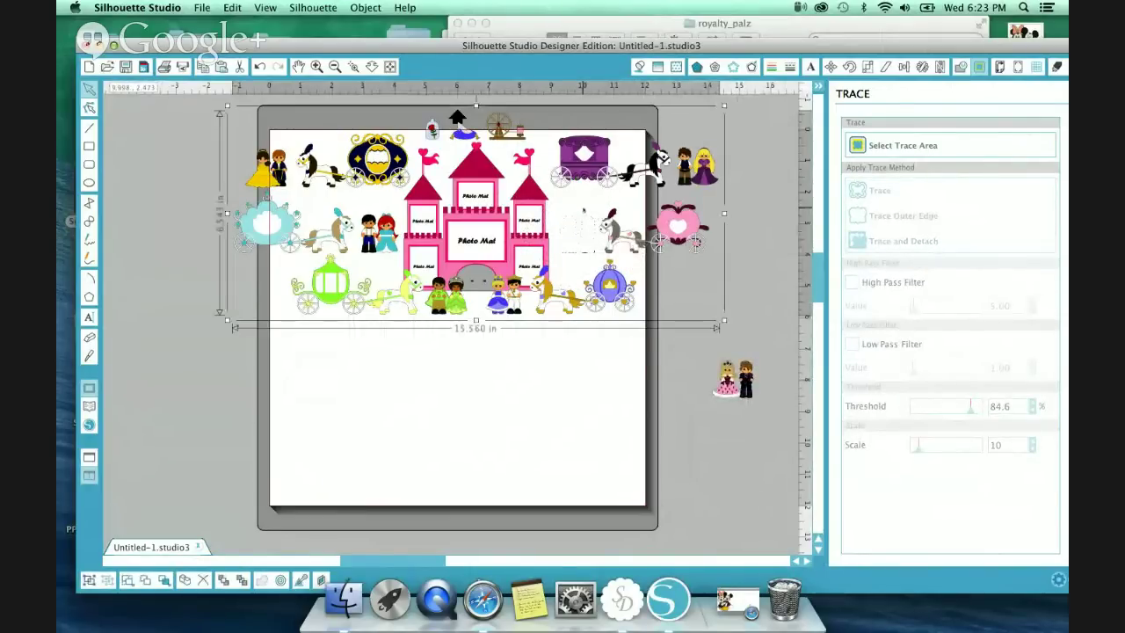
# Step: Delete the selected remaining artwork and bring the detached couple back onto the page's upper middle
pyautogui.press('Delete')
pyautogui.moveTo(734, 378); pyautogui.dragTo(490, 244)
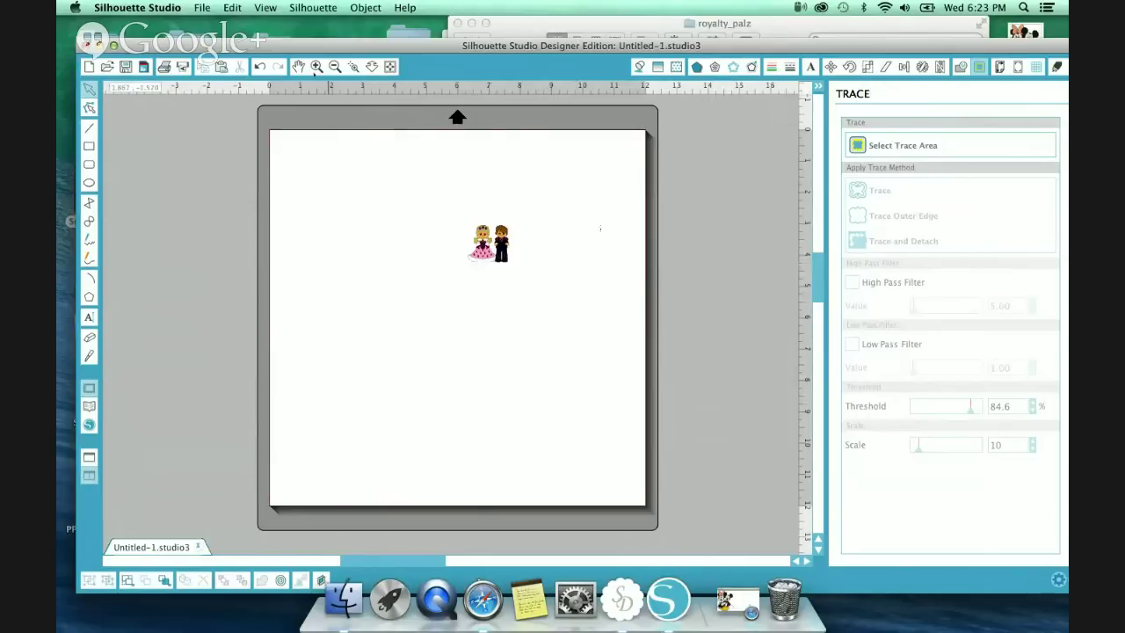
pyautogui.click(600, 228)
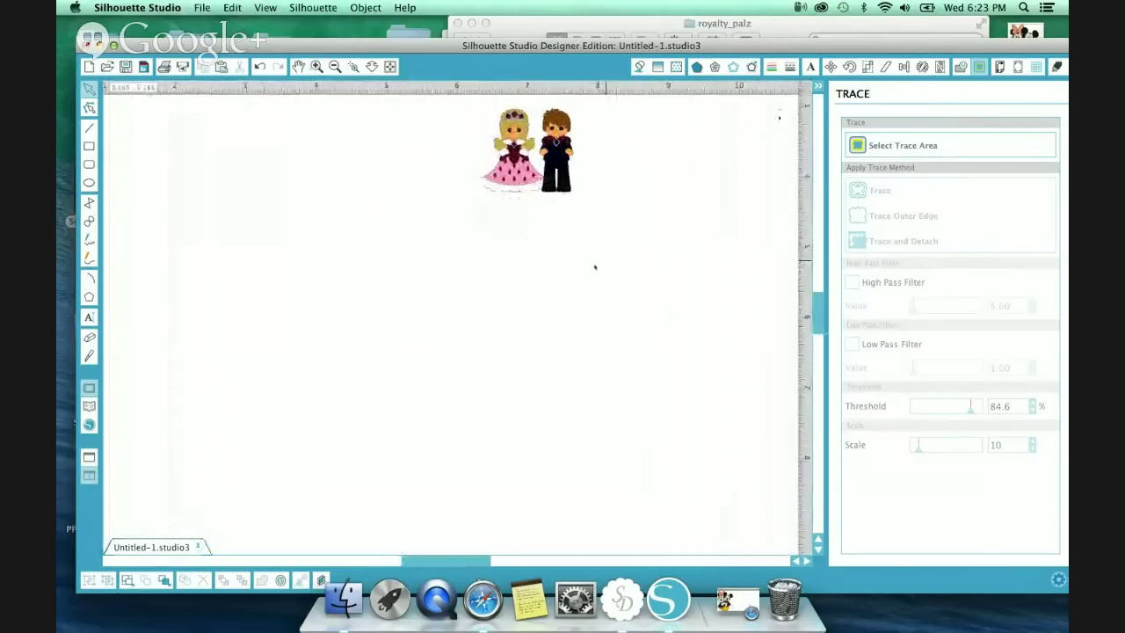
pyautogui.scroll(3, 594, 267)
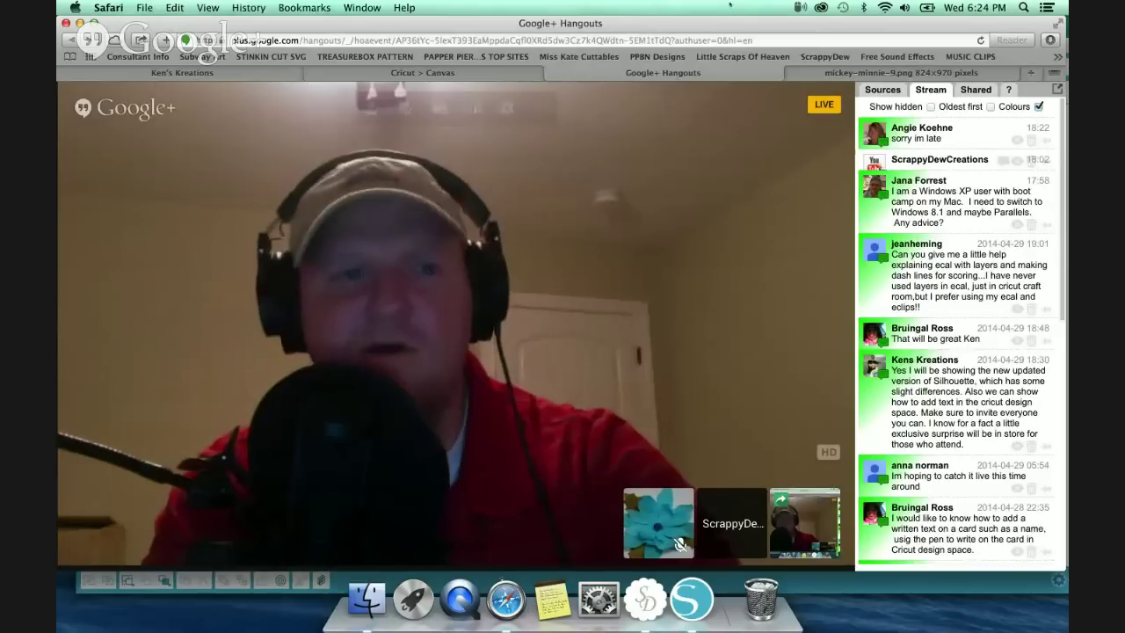
# Step: Switch to Safari and look through the mickey mouse Google image results
pyautogui.hotkey('ctrl', 'Tab')
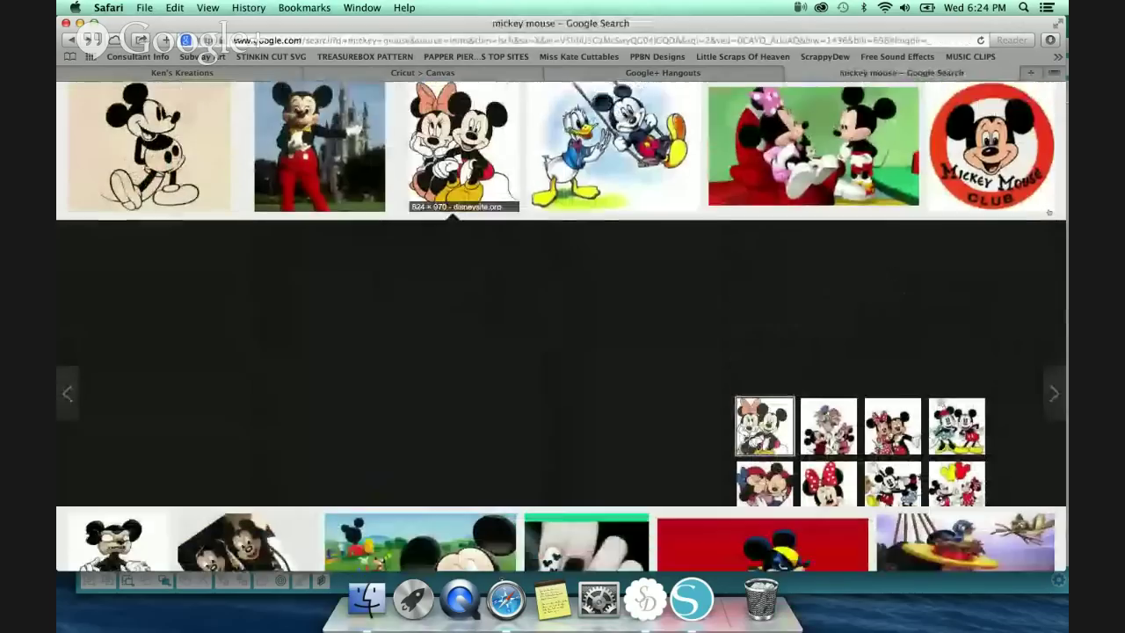
pyautogui.click(457, 145)
pyautogui.scroll(3, 793, 140)
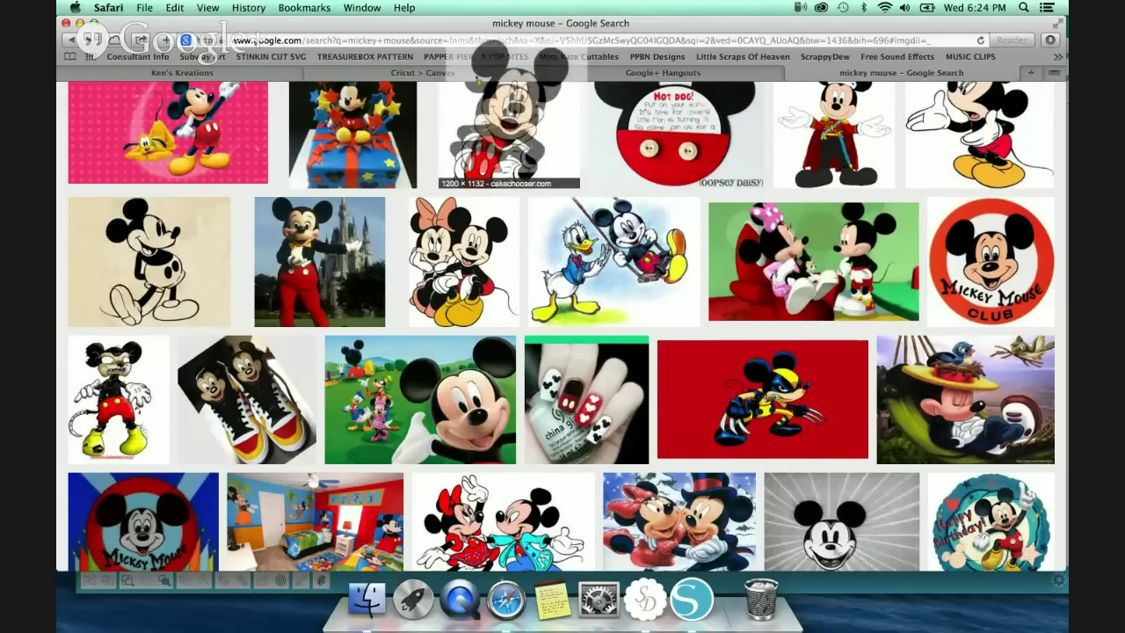
pyautogui.hotkey('ctrl', 'shift', 'Tab')
pyautogui.hotkey('ctrl', 'shift', 'Tab')
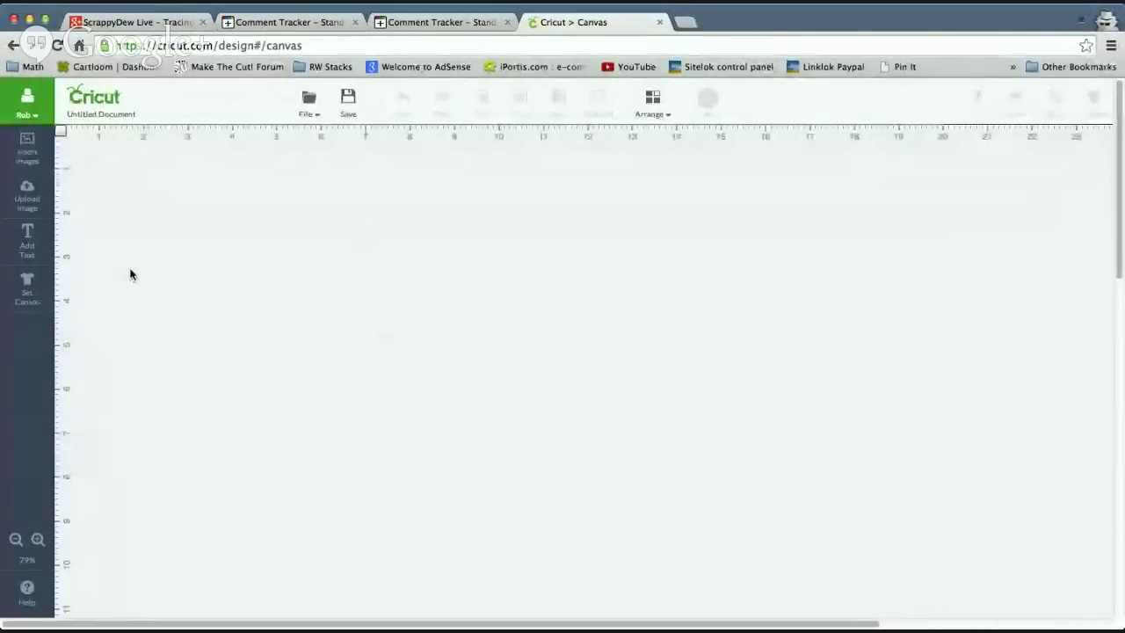
# Step: In Cricut Design Space, load the bowling_pin picture through Basic Upload as a Simple image and continue to the cleaning stage
pyautogui.click(29, 198)
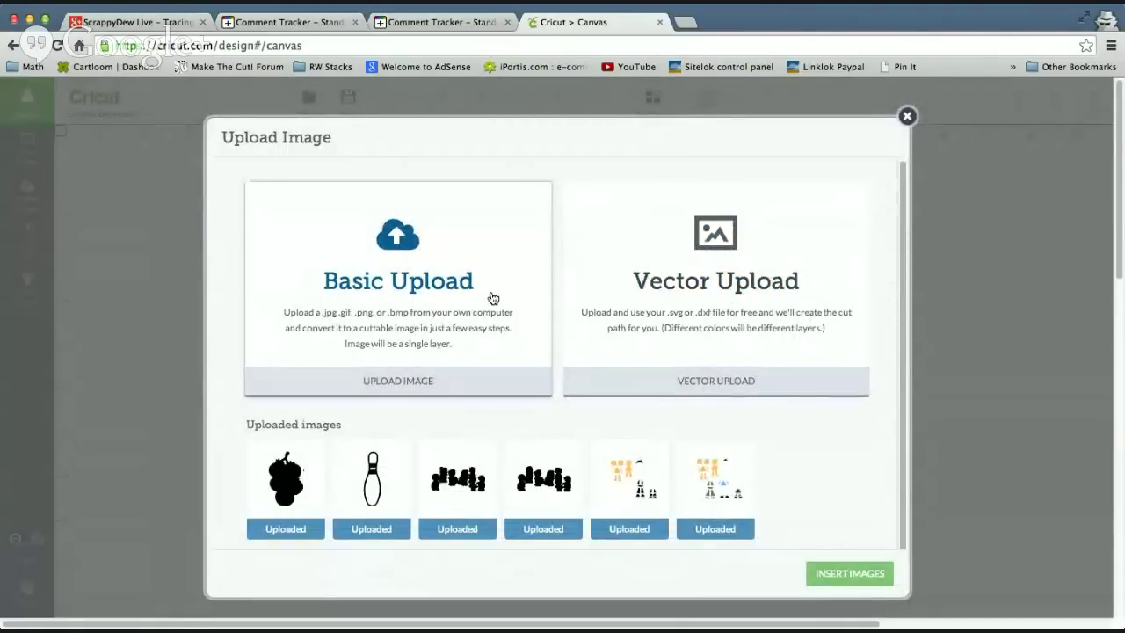
pyautogui.click(408, 288)
pyautogui.click(841, 572)
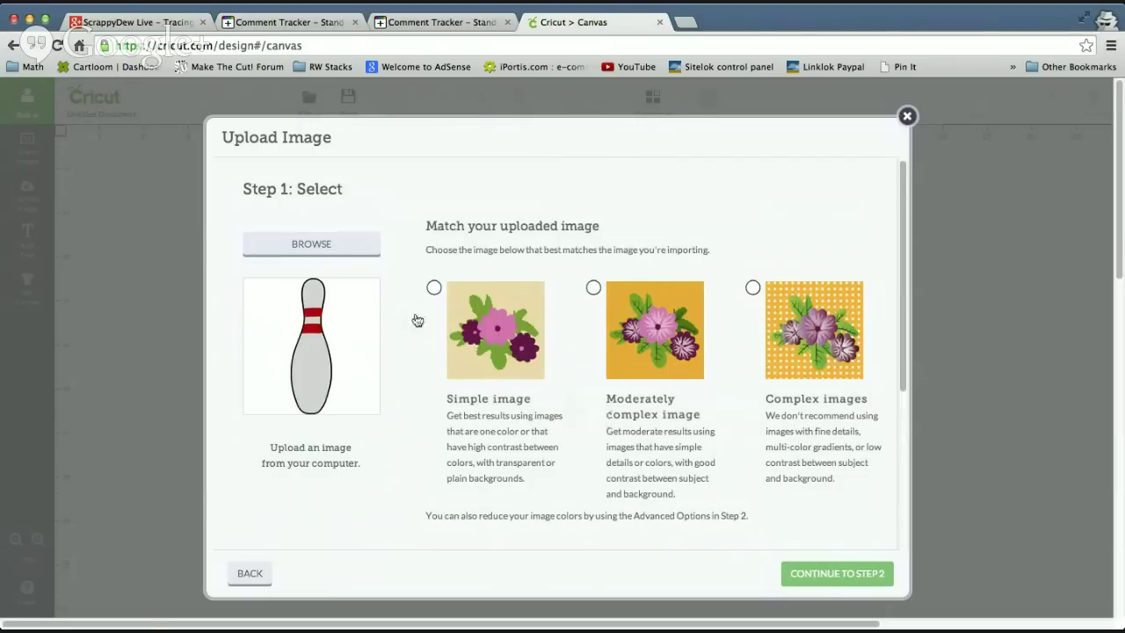
pyautogui.click(434, 287)
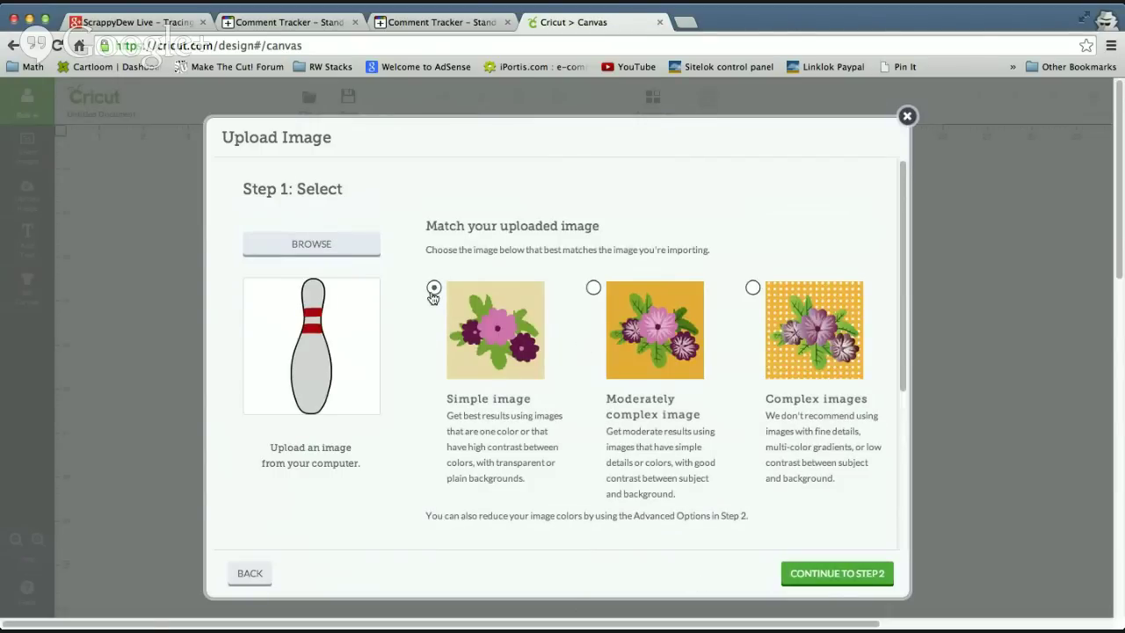
pyautogui.click(835, 575)
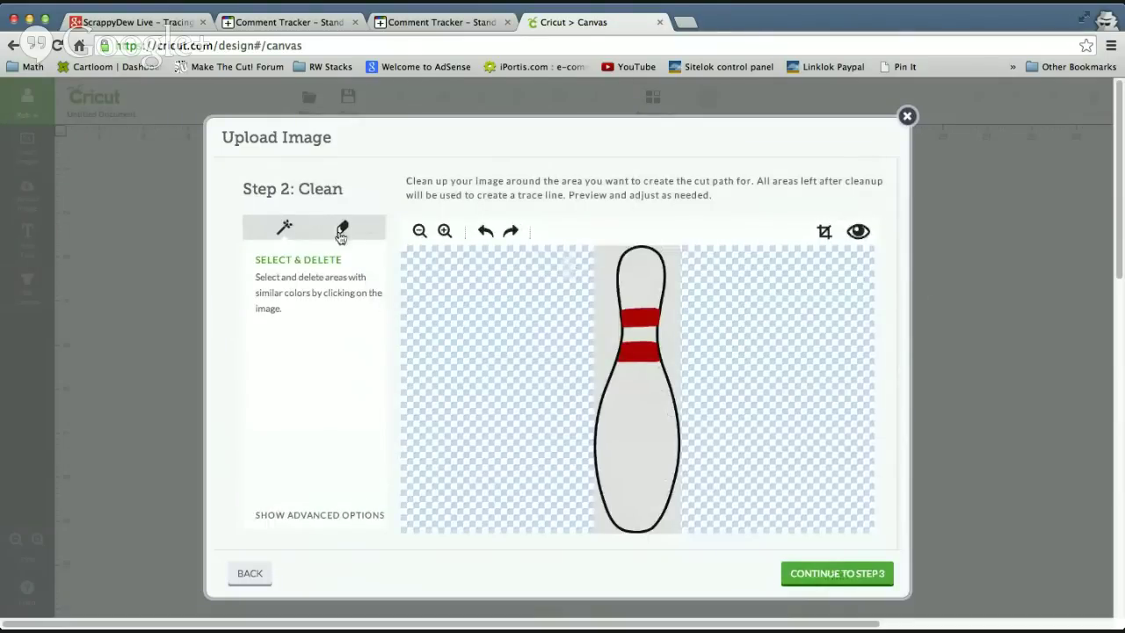
# Step: Show the advanced options and delete the grey background beside the pin, leaving only the patch at its lower left
pyautogui.click(316, 515)
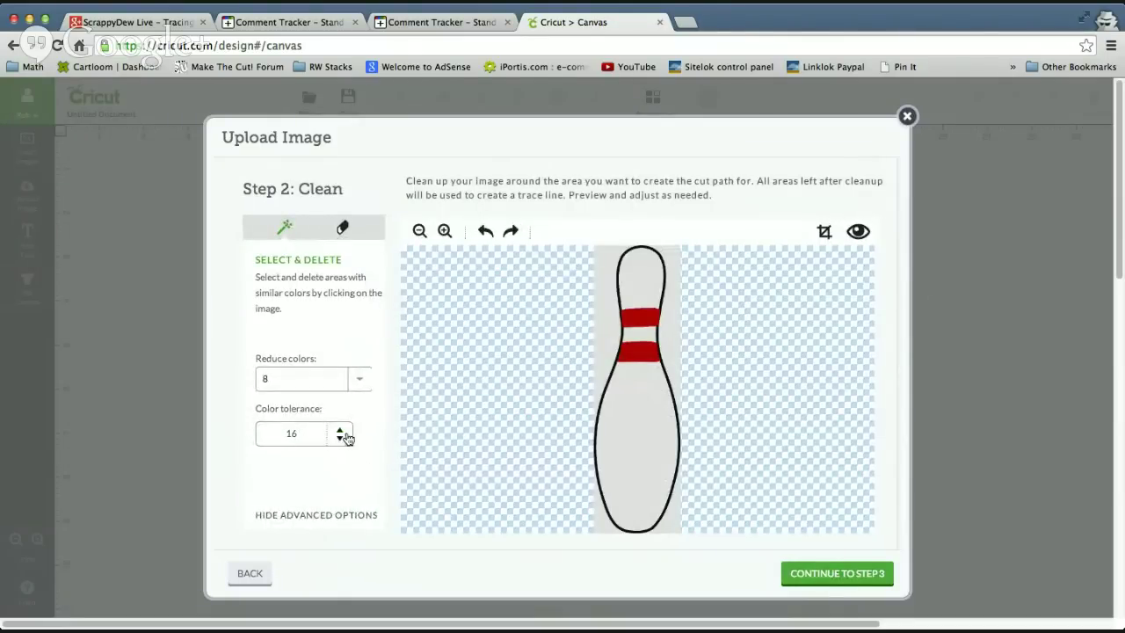
pyautogui.click(606, 321)
pyautogui.click(674, 326)
pyautogui.click(673, 525)
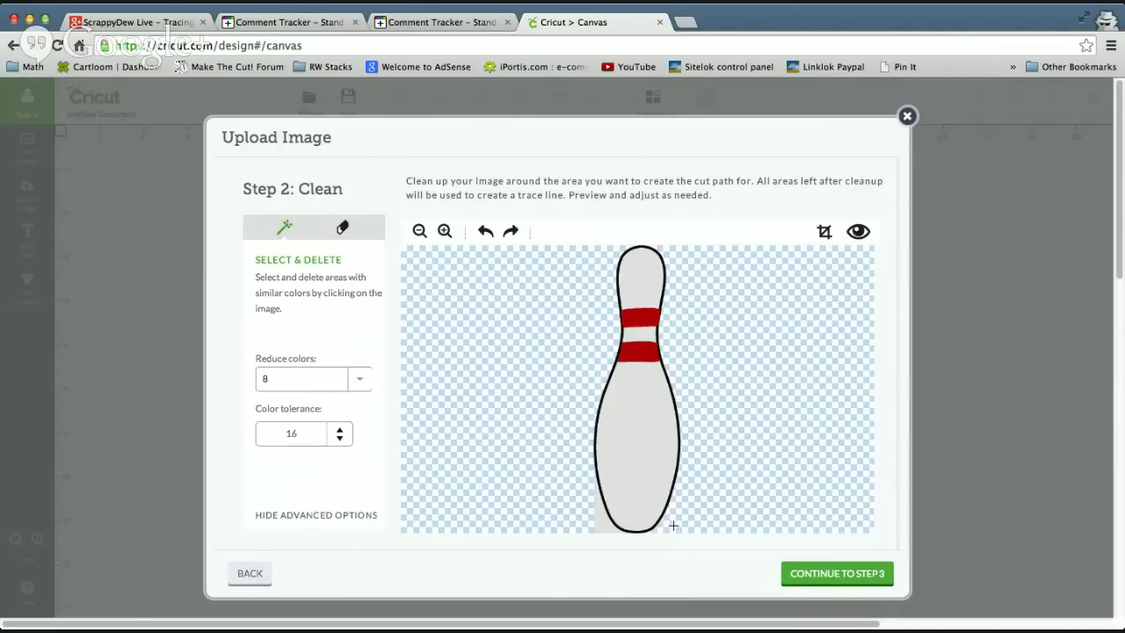
# Step: Undo the deletion of the background patch at the pin's lower left and preview the resulting cut outline
pyautogui.click(603, 525)
pyautogui.click(485, 230)
pyautogui.click(853, 234)
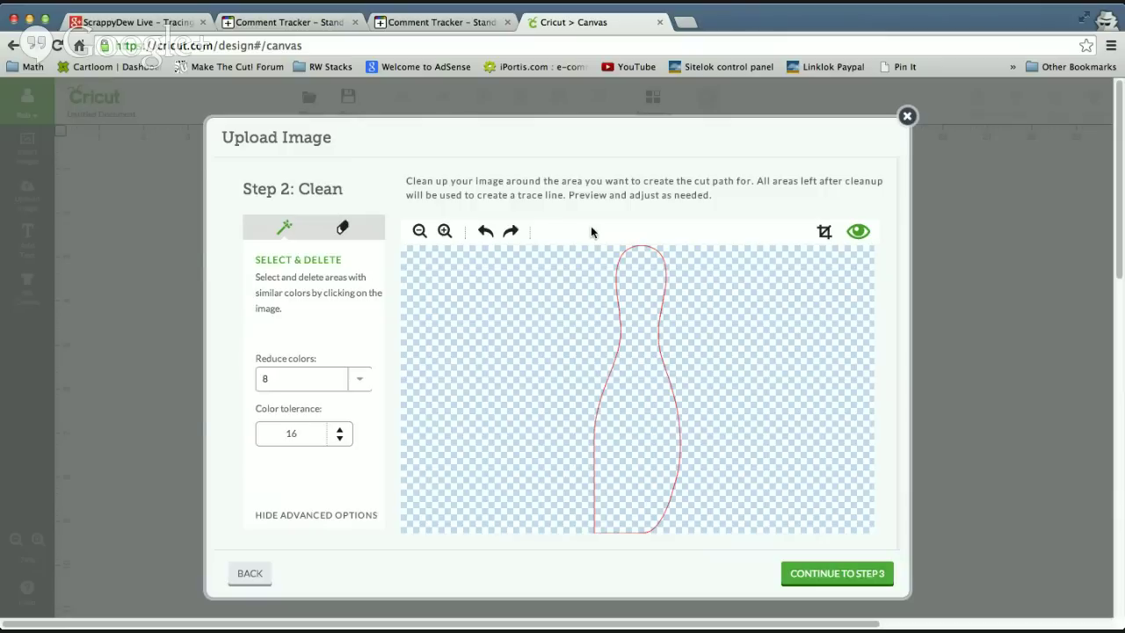
pyautogui.click(853, 230)
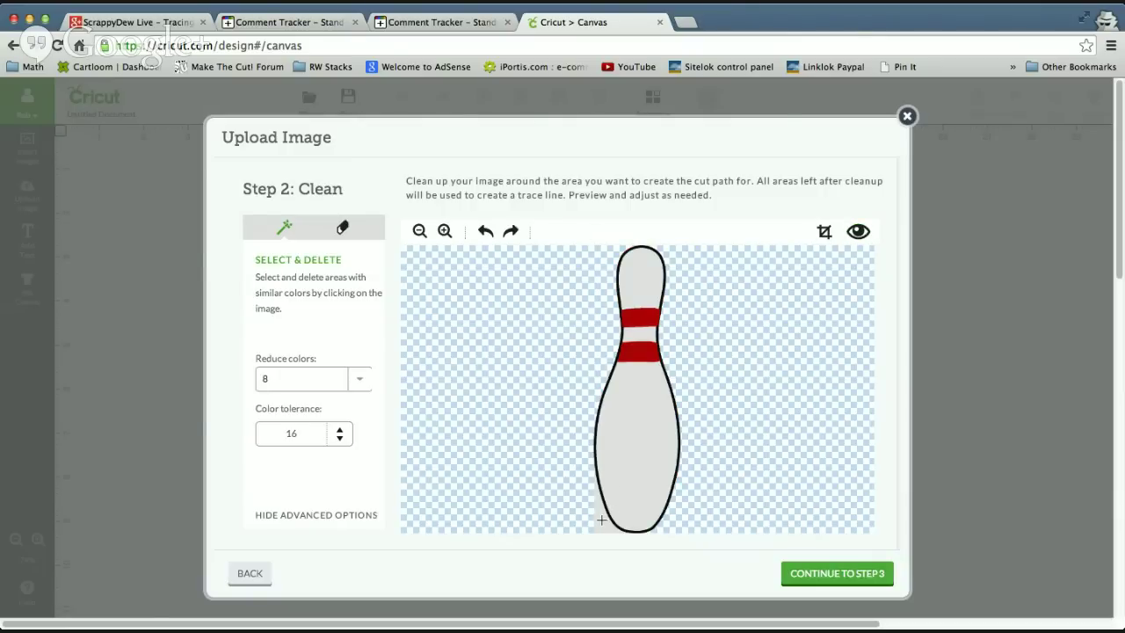
# Step: Delete the background patch at the pin's lower left, check the cut preview, and save the solid pin image
pyautogui.click(601, 520)
pyautogui.click(859, 232)
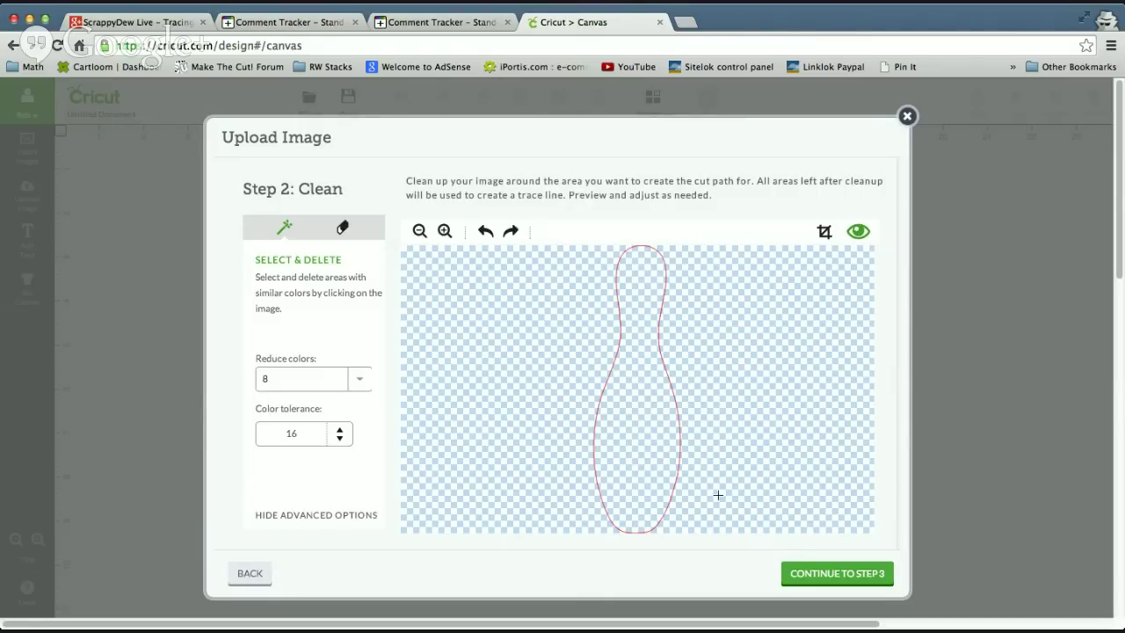
pyautogui.click(836, 582)
pyautogui.click(846, 575)
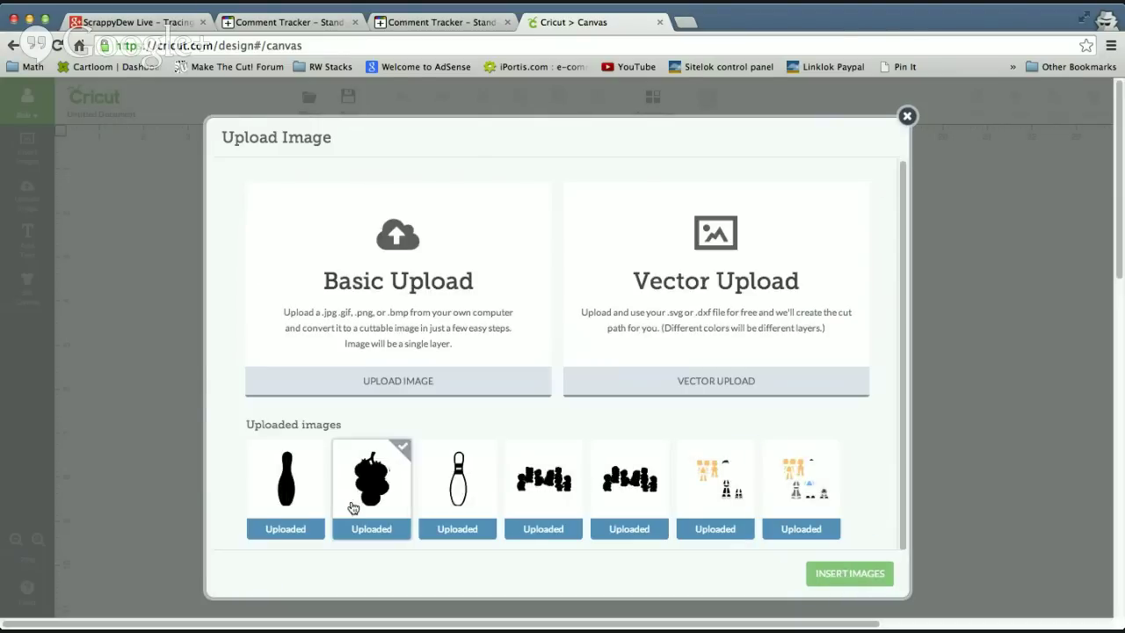
# Step: Load the bowling pin picture through Basic Upload again as a Simple image and continue to the cleaning stage
pyautogui.click(298, 492)
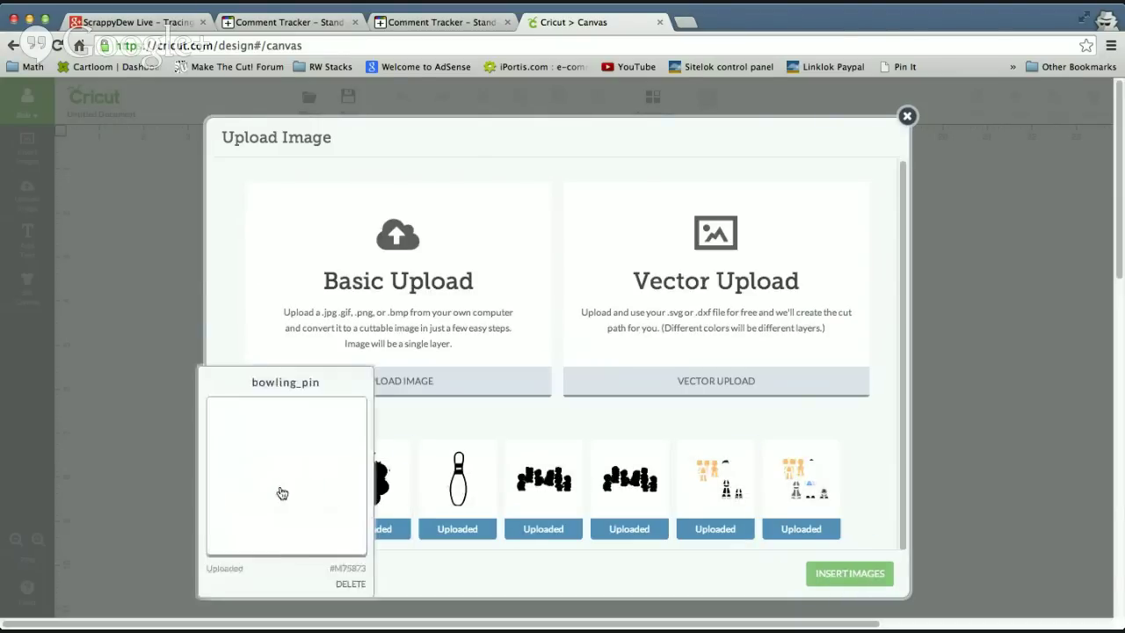
pyautogui.click(281, 490)
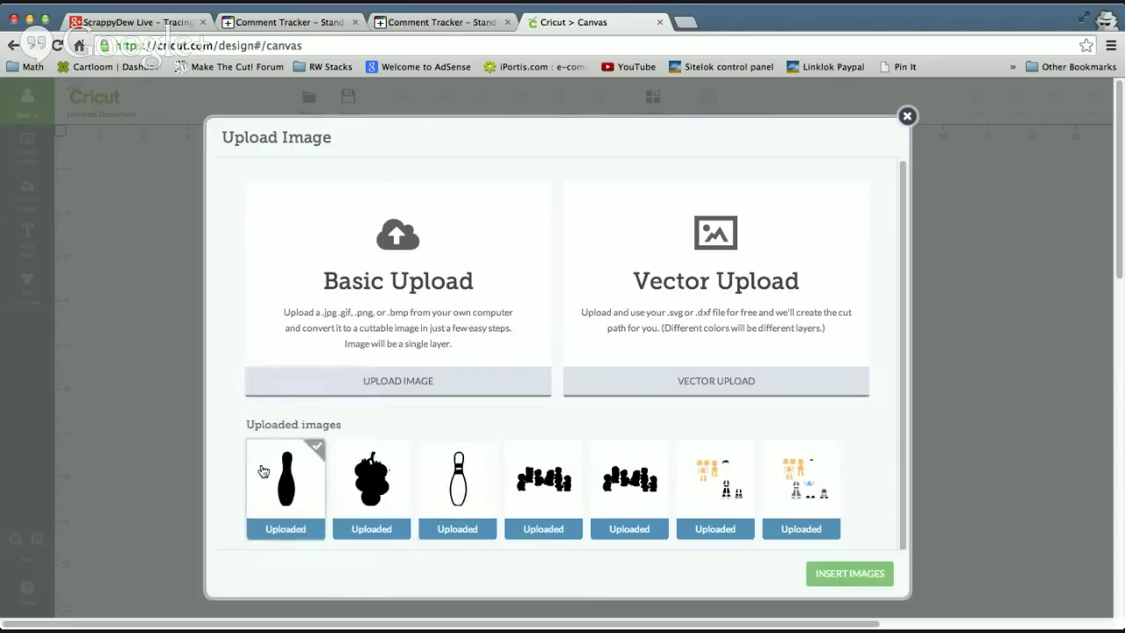
pyautogui.click(377, 252)
pyautogui.click(845, 575)
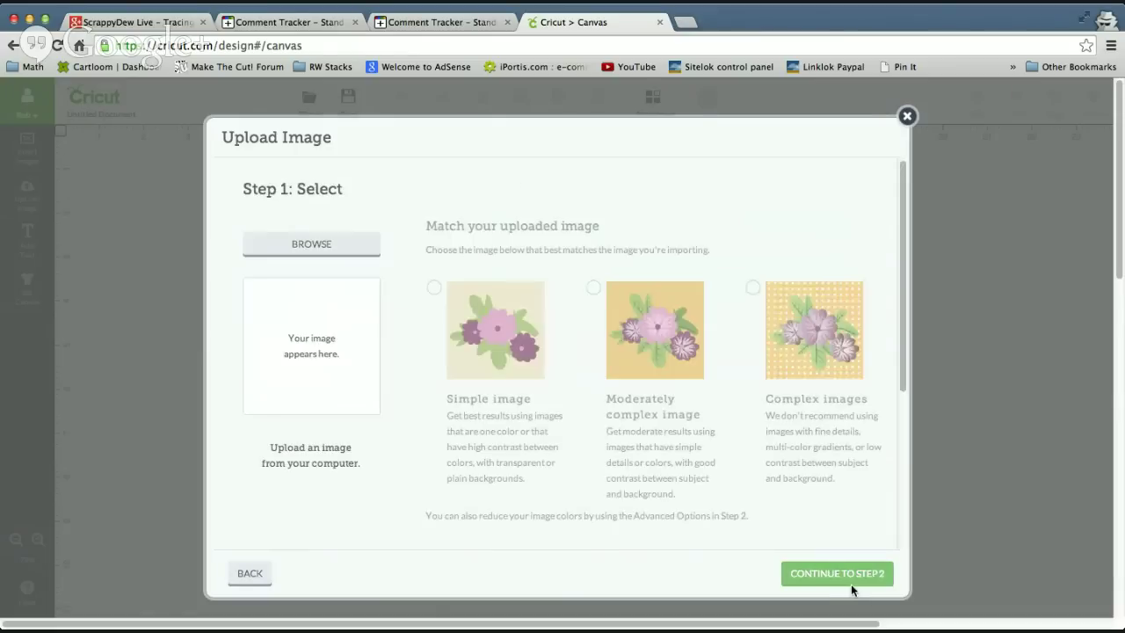
pyautogui.click(335, 255)
pyautogui.click(433, 287)
pyautogui.click(844, 572)
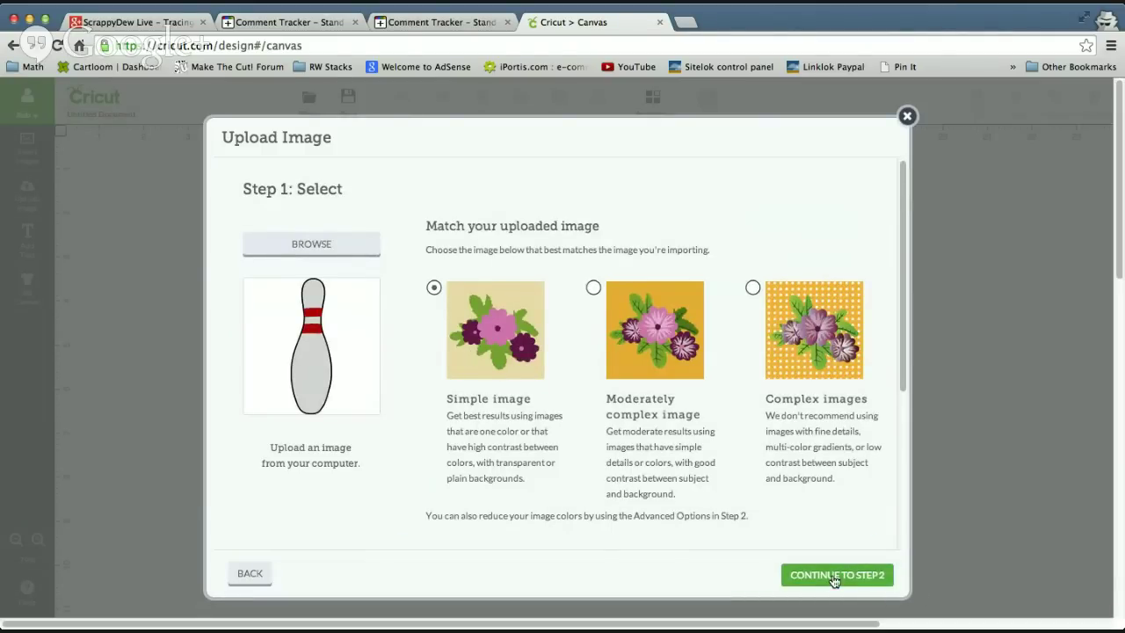
# Step: Delete the background and the three grey areas inside the pin, keeping its outline and red stripes, and save the image
pyautogui.click(600, 316)
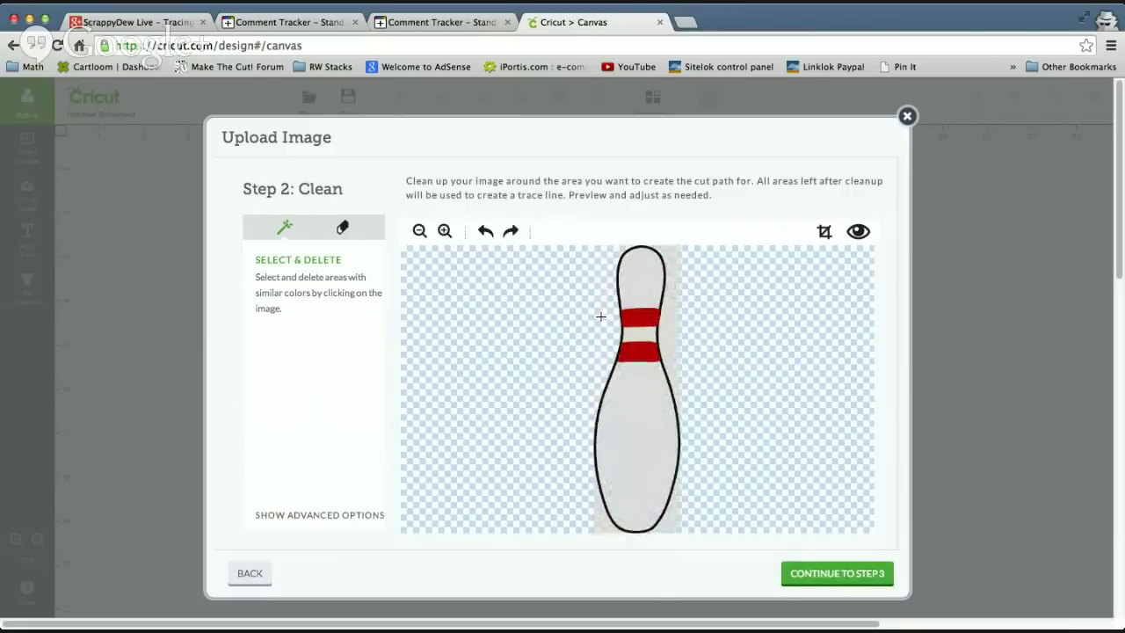
pyautogui.click(633, 268)
pyautogui.click(635, 404)
pyautogui.click(633, 334)
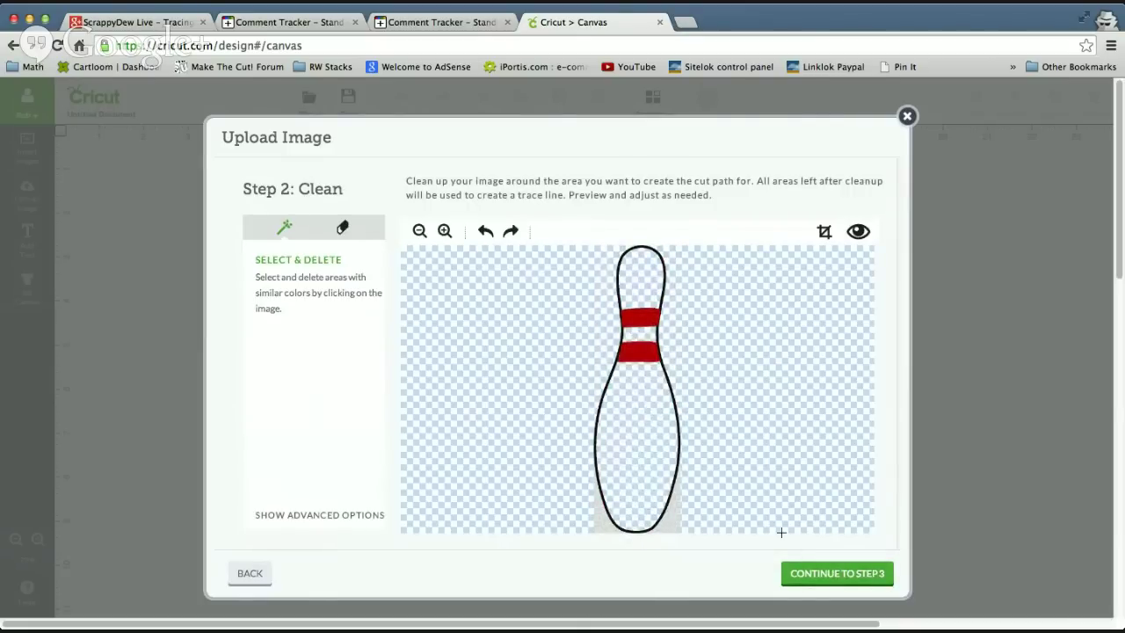
pyautogui.click(675, 519)
pyautogui.click(604, 524)
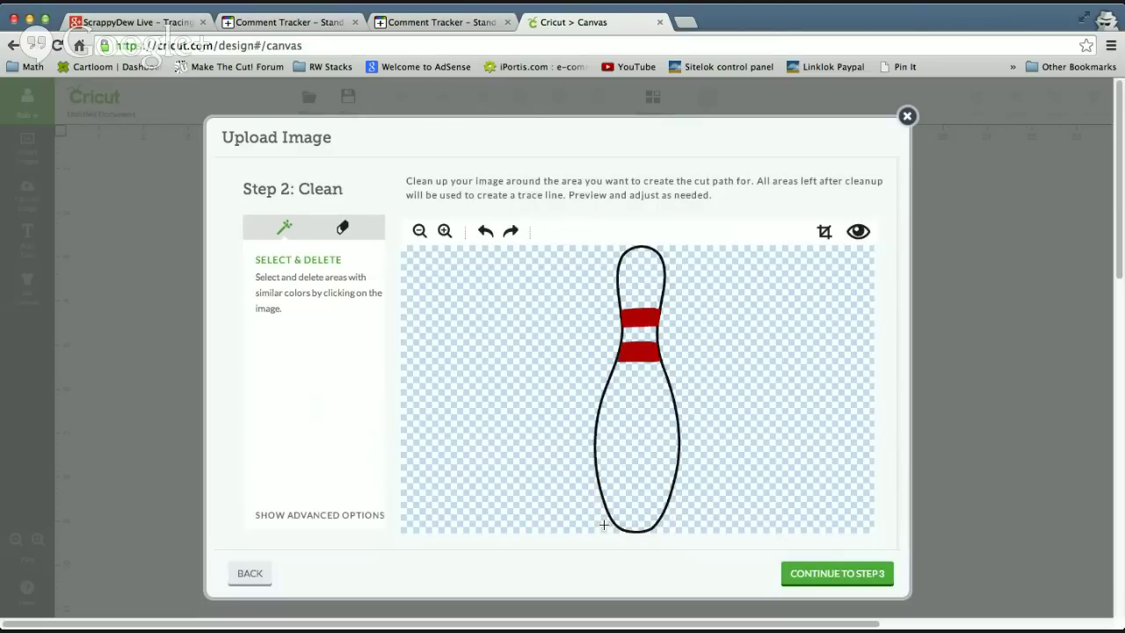
pyautogui.click(842, 580)
pyautogui.click(852, 575)
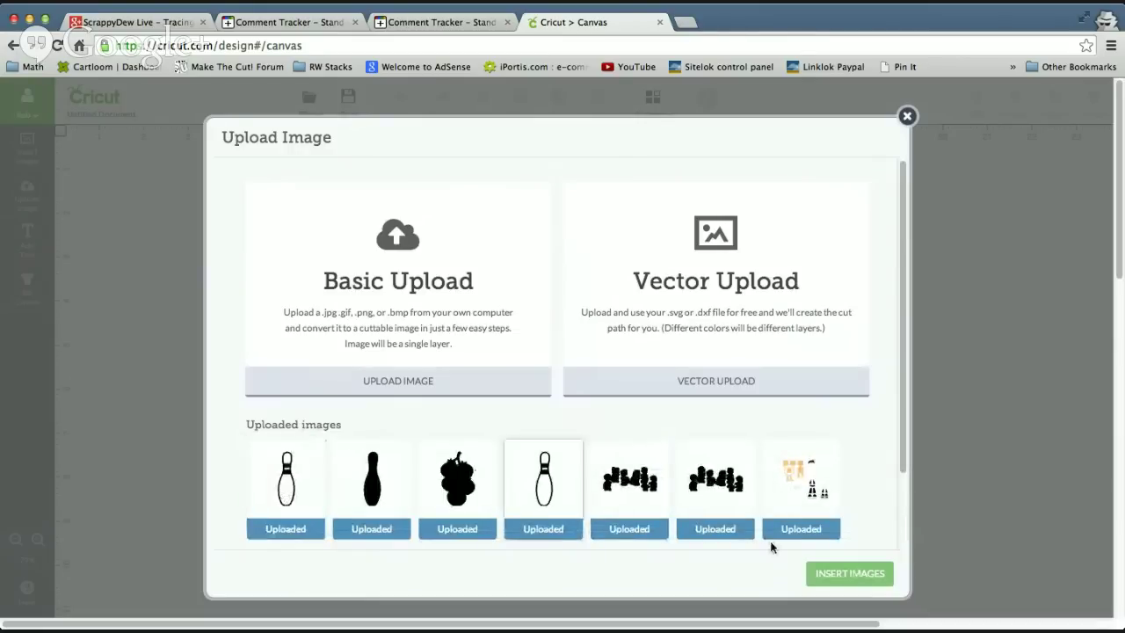
# Step: Insert the newly uploaded outlined pin on the canvas and enlarge it to about 7.5 in tall
pyautogui.click(290, 492)
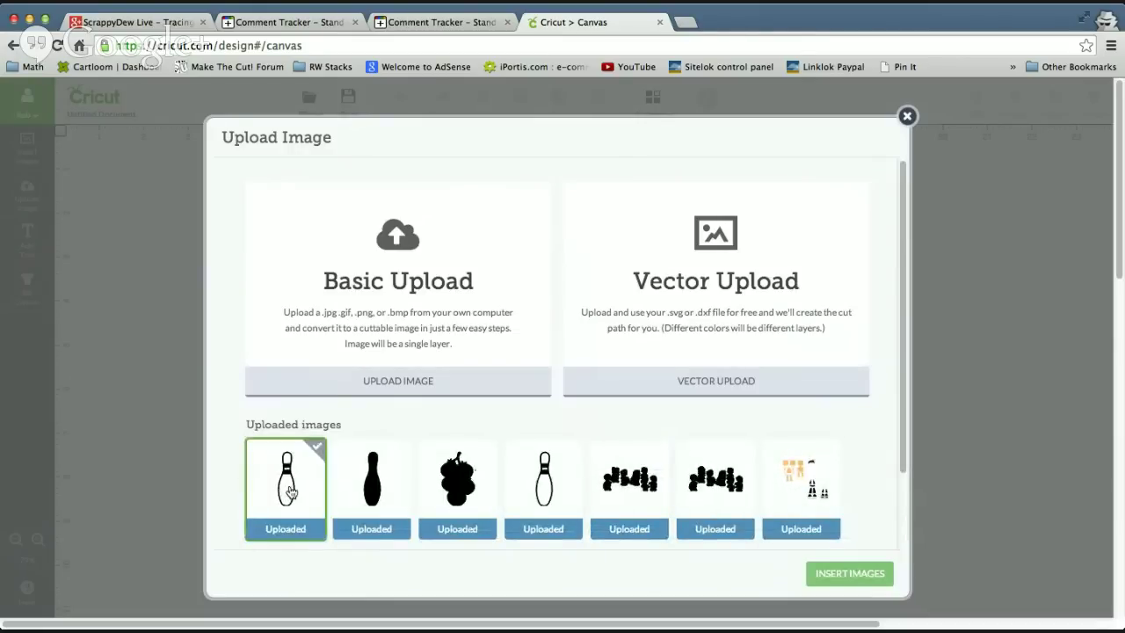
pyautogui.click(833, 575)
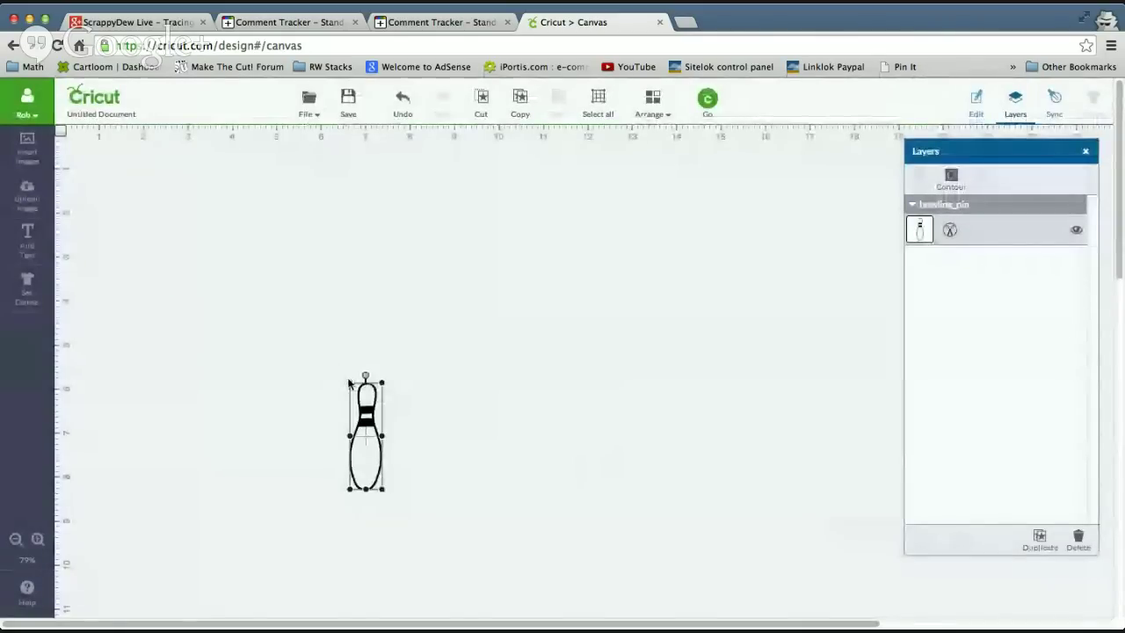
pyautogui.moveTo(348, 382); pyautogui.dragTo(182, 163)
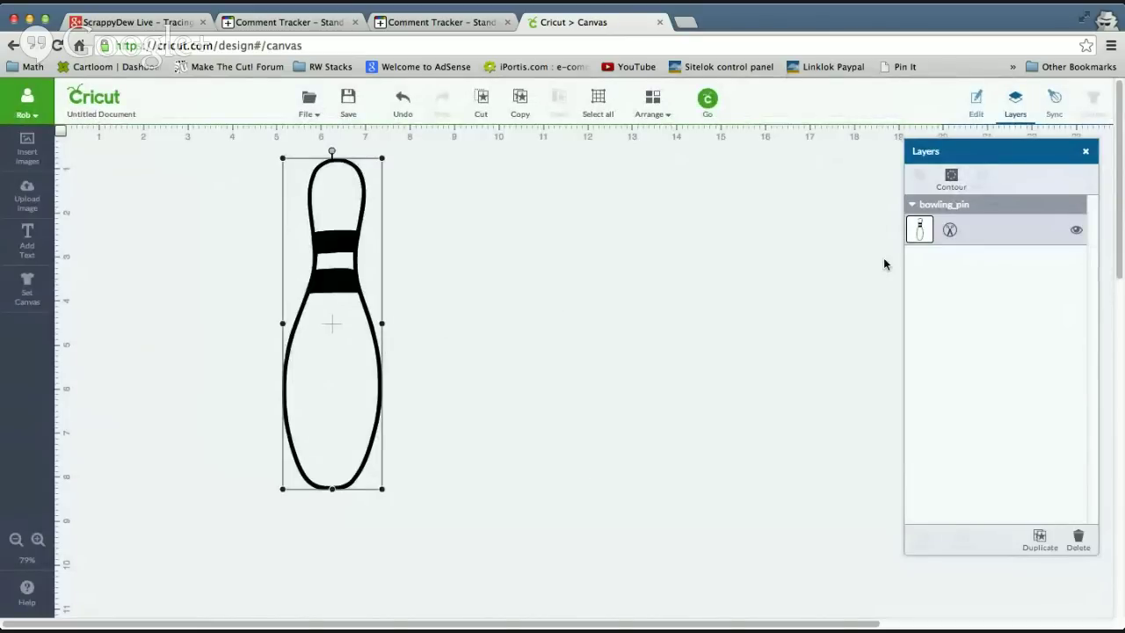
# Step: Copy the outlined pin and hide the inner contours of the one on the canvas to make it solid
pyautogui.click(519, 104)
pyautogui.click(951, 179)
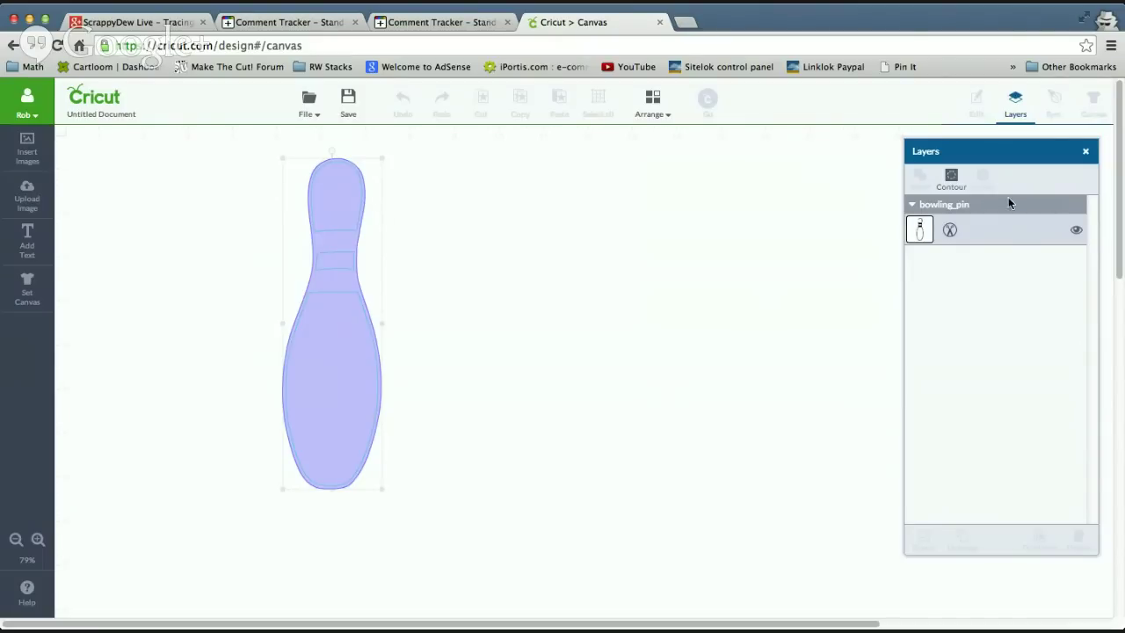
pyautogui.click(951, 179)
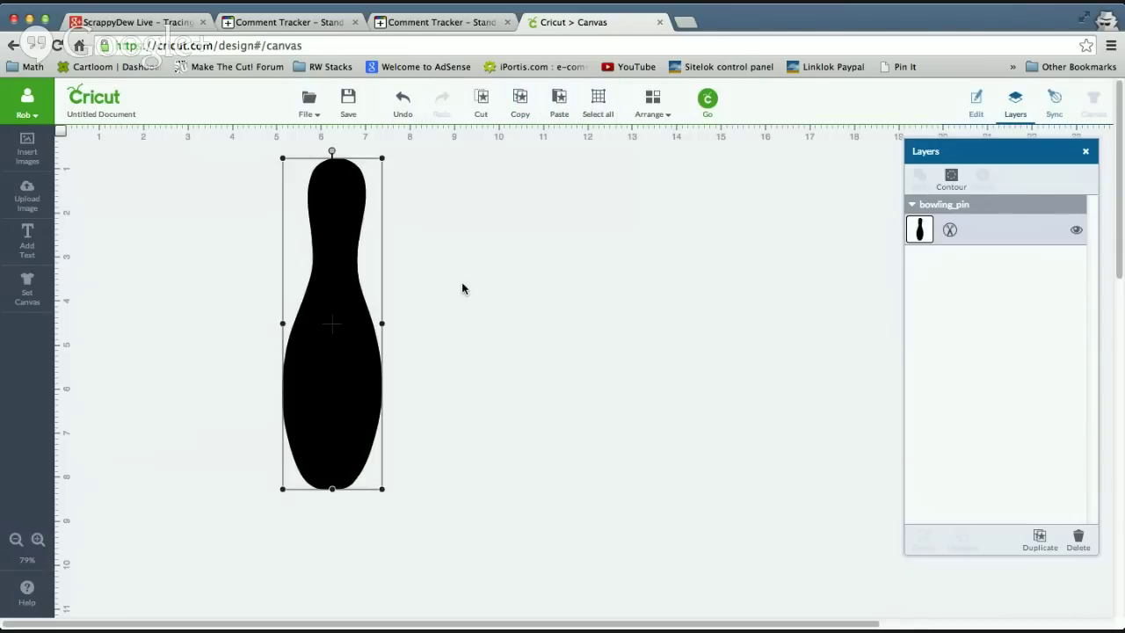
# Step: Paste the copied pin beside the solid one and hide its outer contour, keeping only the three inner shapes
pyautogui.moveTo(365, 253); pyautogui.dragTo(530, 250)
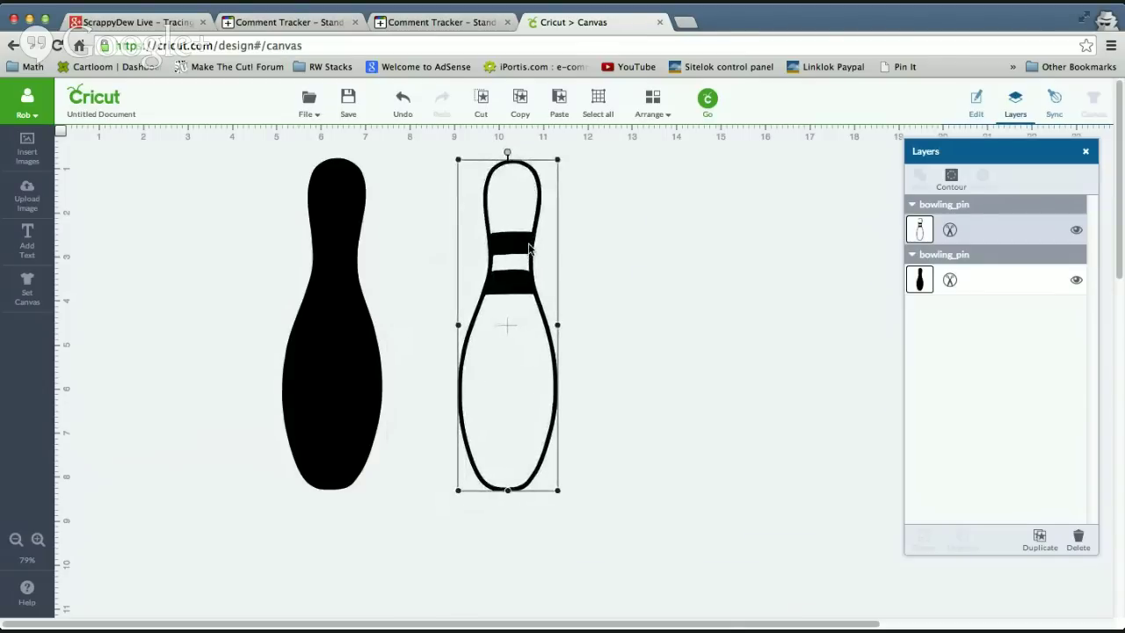
pyautogui.click(950, 177)
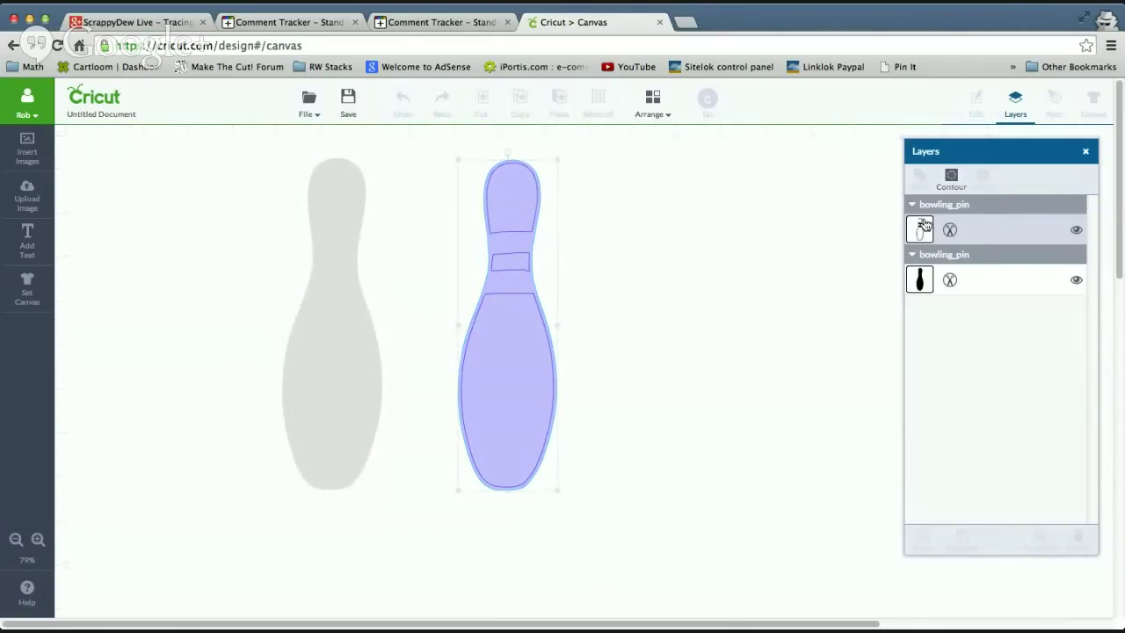
pyautogui.click(951, 176)
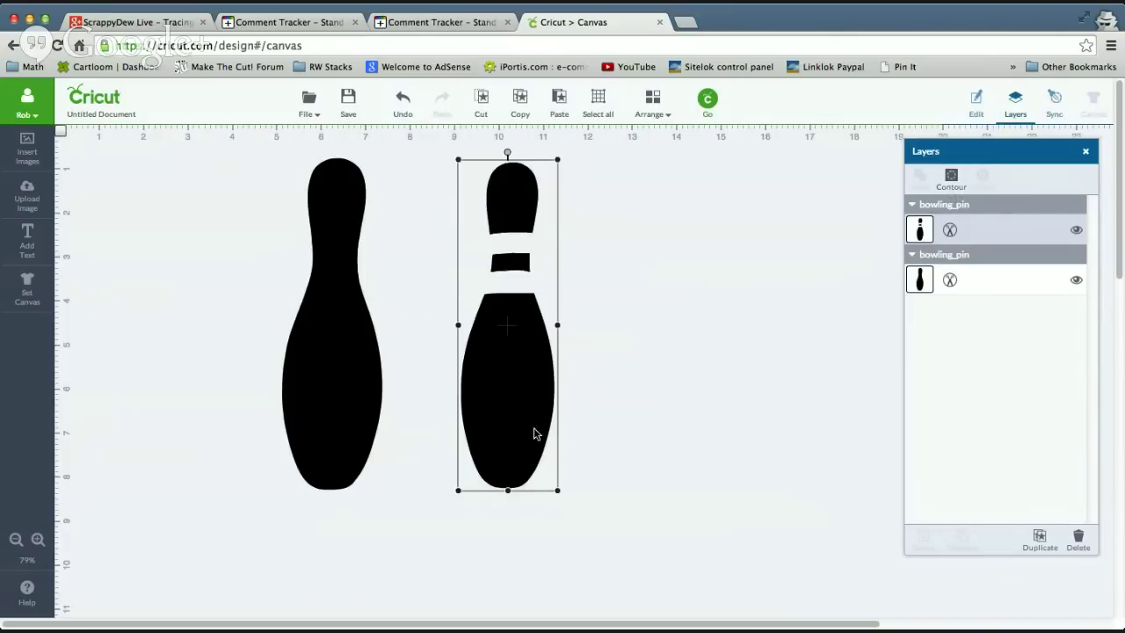
# Step: Change the colour of the three inner pin shapes to white and place them over the solid black pin
pyautogui.click(950, 229)
pyautogui.click(727, 219)
pyautogui.click(596, 373)
pyautogui.moveTo(533, 413); pyautogui.dragTo(358, 415)
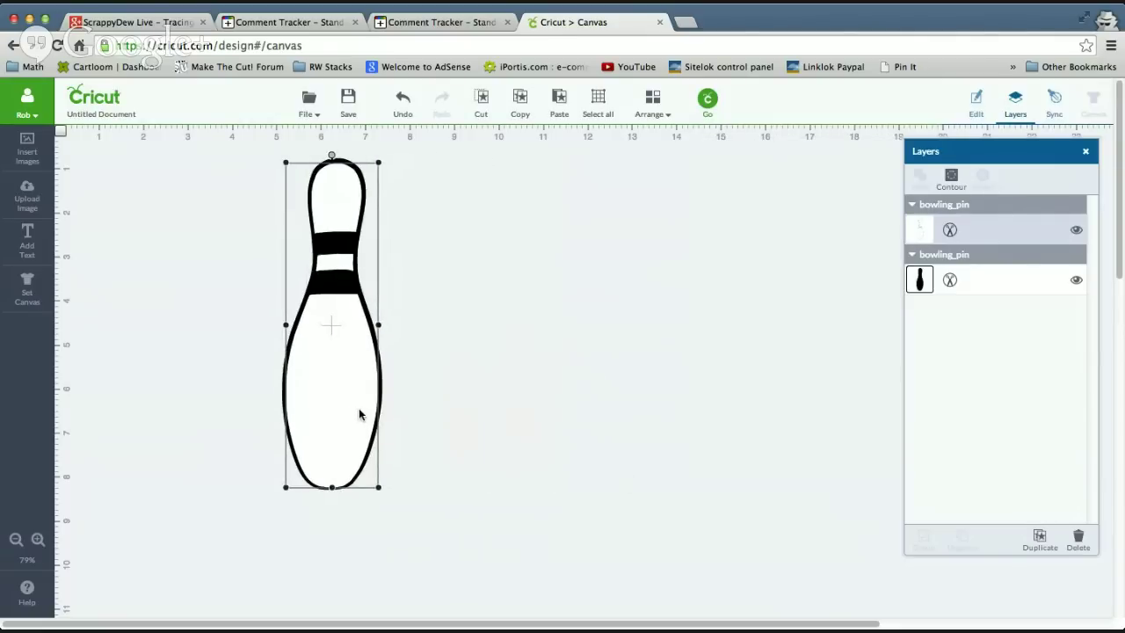
# Step: Move the white shapes off the black pin to the empty canvas beside it and deselect them
pyautogui.click(582, 437)
pyautogui.moveTo(334, 378); pyautogui.dragTo(489, 379)
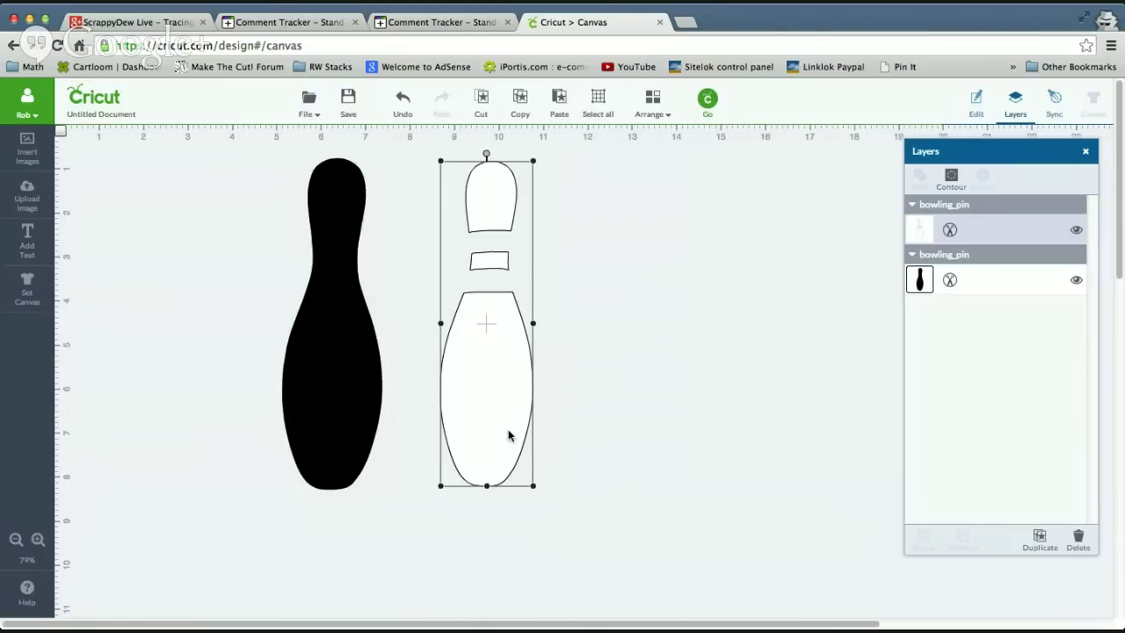
pyautogui.click(687, 335)
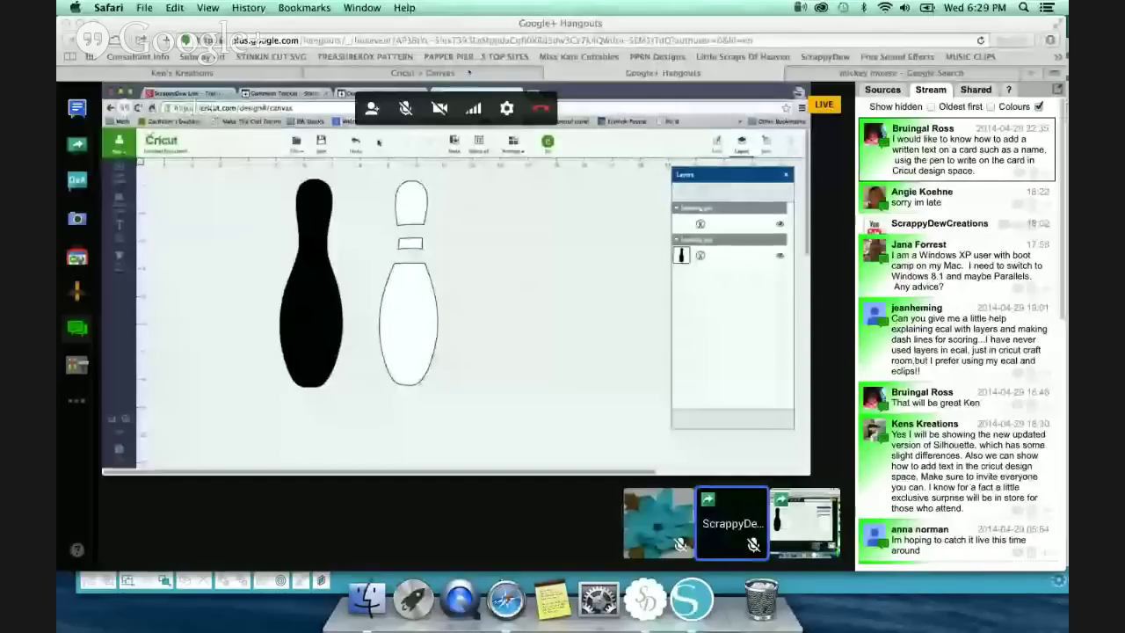
# Step: Switch to Cricut Design Space and search My Image Sets in the image library for "card"
pyautogui.hotkey('ctrl', 'shift', 'Tab')
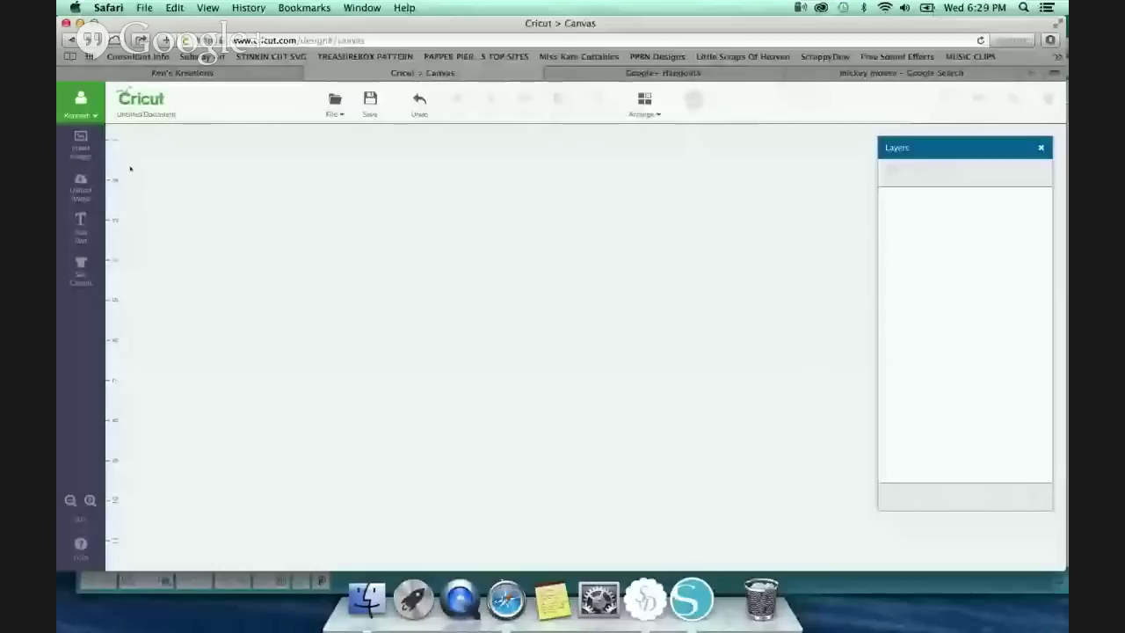
pyautogui.click(93, 157)
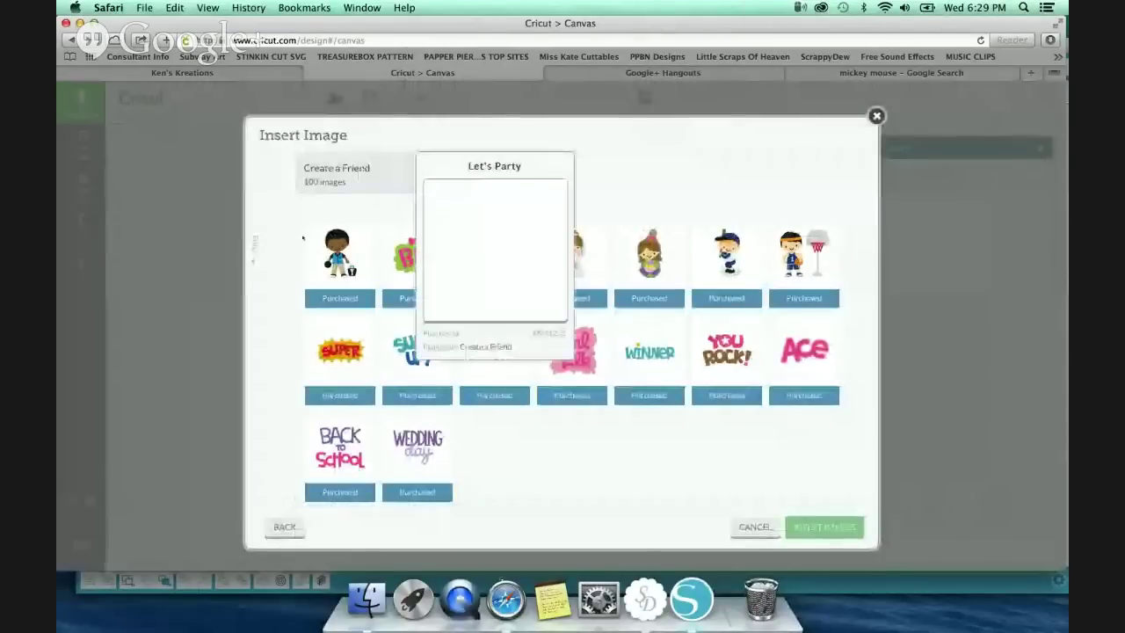
pyautogui.click(285, 527)
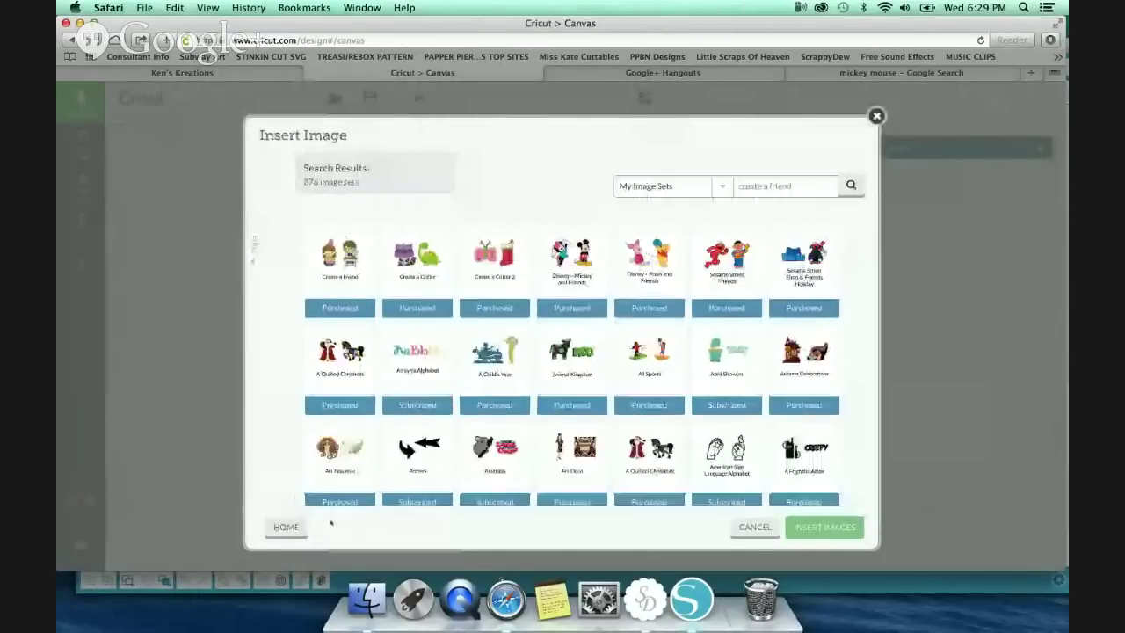
pyautogui.moveTo(798, 186); pyautogui.dragTo(679, 187)
pyautogui.write('card')
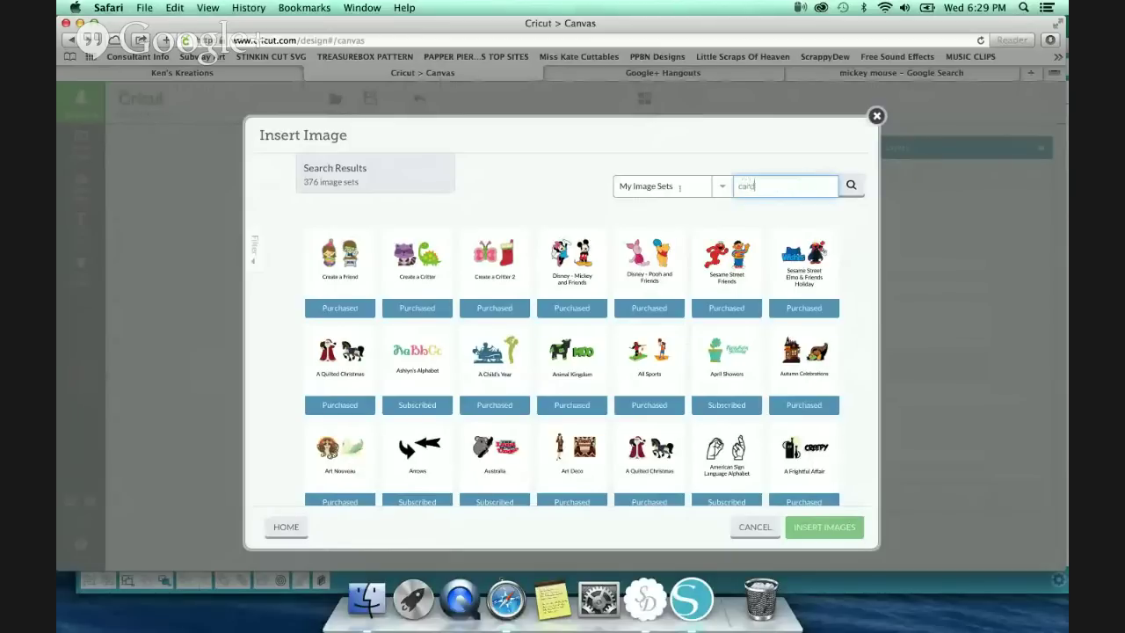
pyautogui.press('Return')
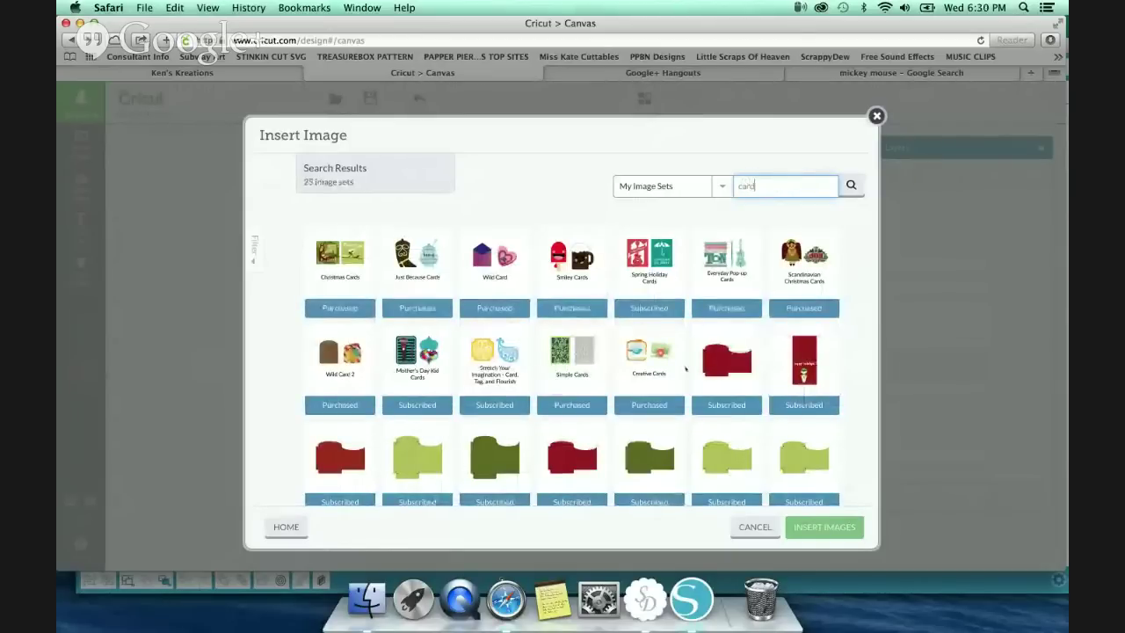
# Step: Insert the two-panel card with the green scalloped front from Creative Everyday Cards and enlarge it to about 7.7 in wide
pyautogui.scroll(-2, 726, 352)
pyautogui.moveTo(726, 264)
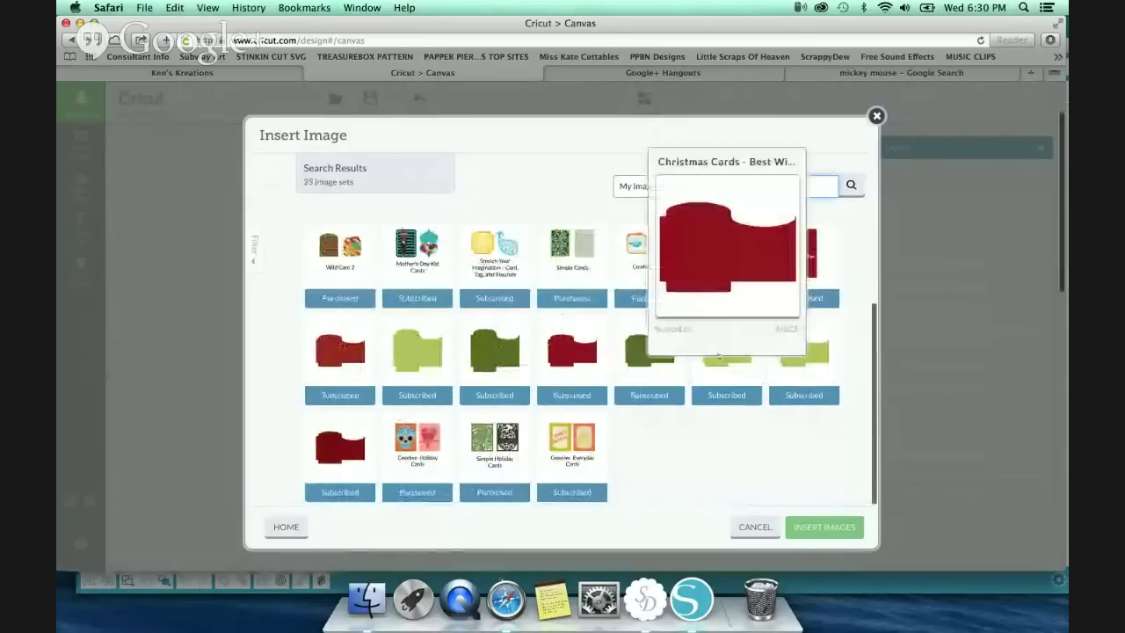
pyautogui.click(571, 444)
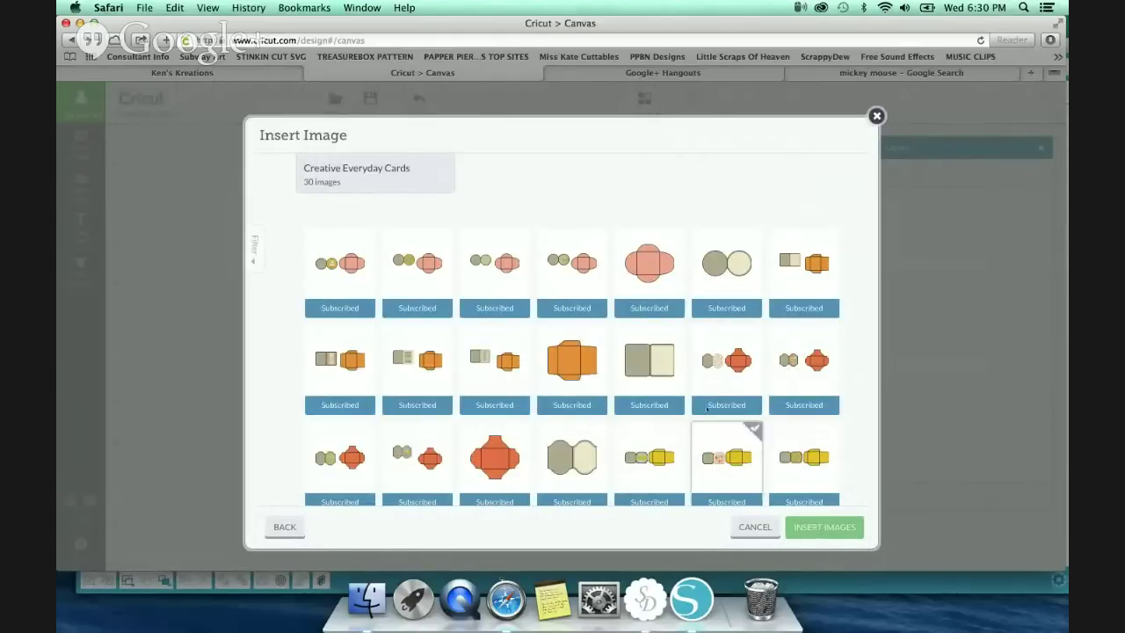
pyautogui.scroll(-5, 707, 407)
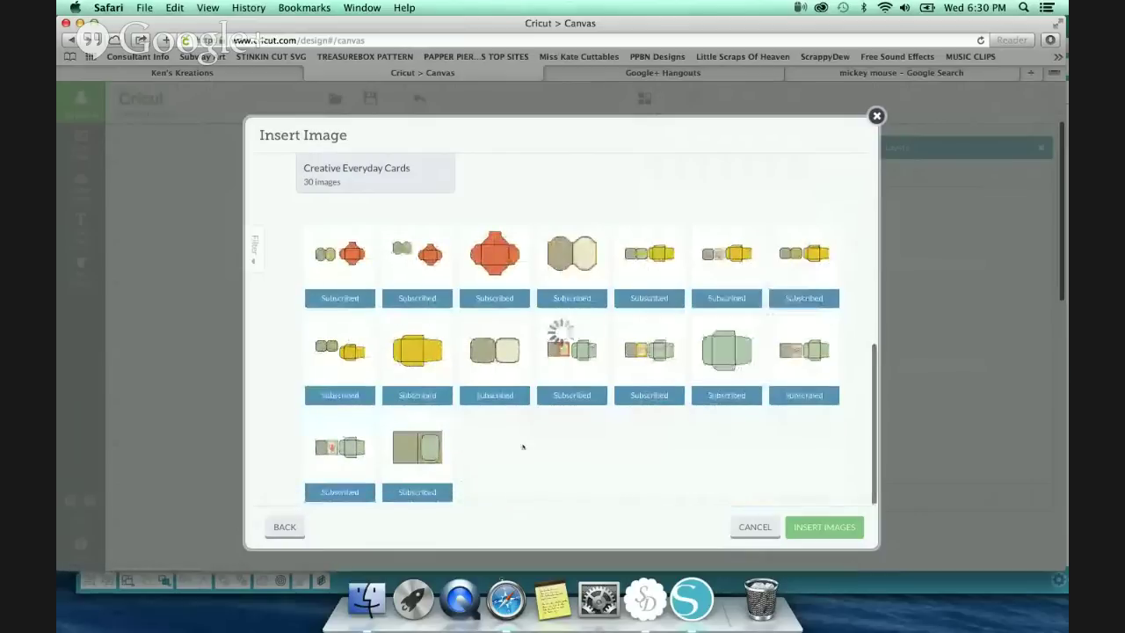
pyautogui.click(824, 526)
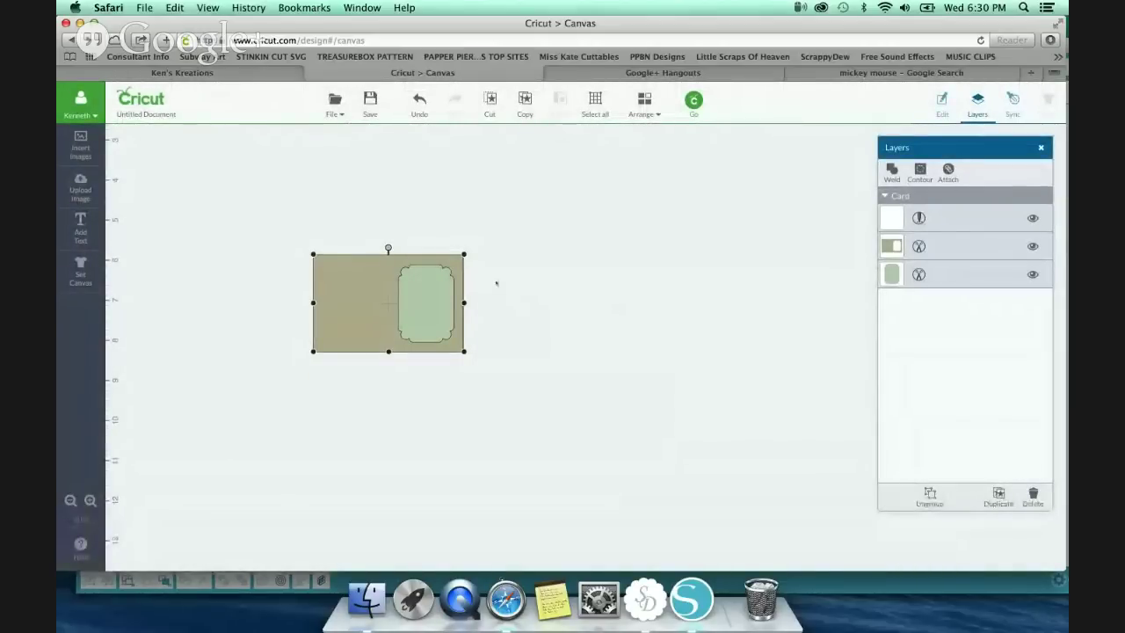
pyautogui.moveTo(463, 254); pyautogui.dragTo(623, 150)
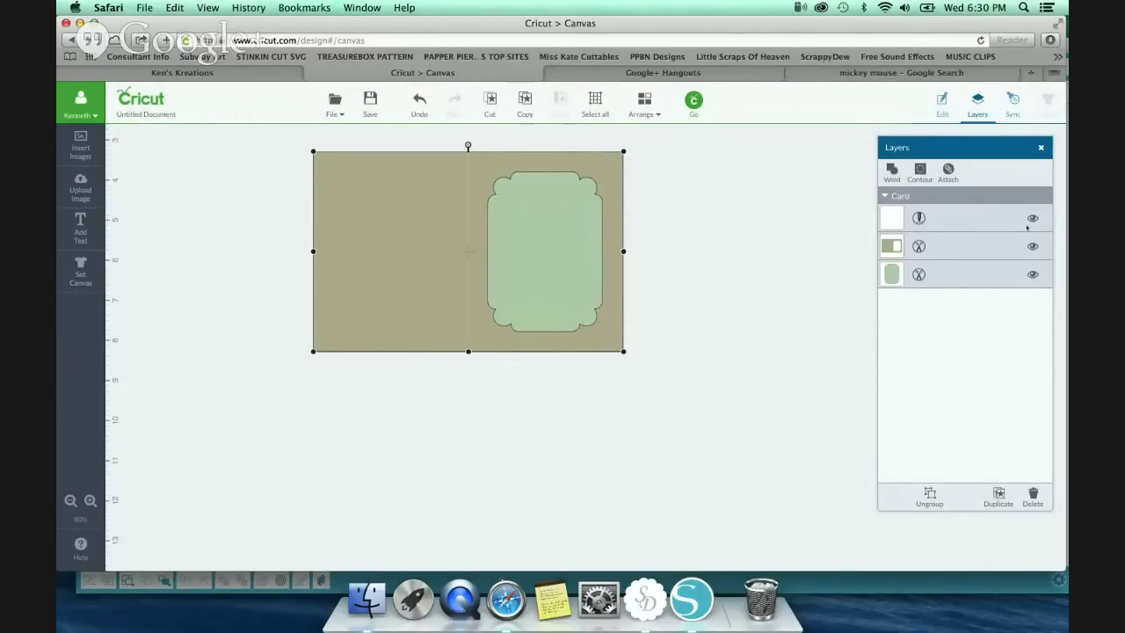
pyautogui.click(619, 463)
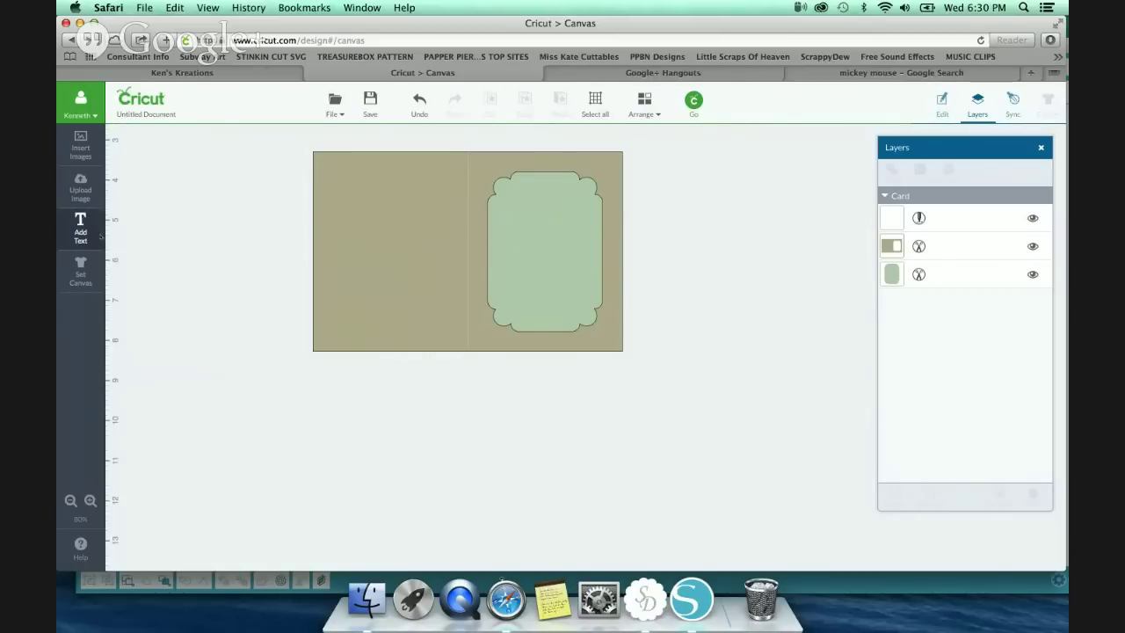
# Step: Add a text object reading "Kens Kreations" over the card and close the layer list
pyautogui.click(80, 226)
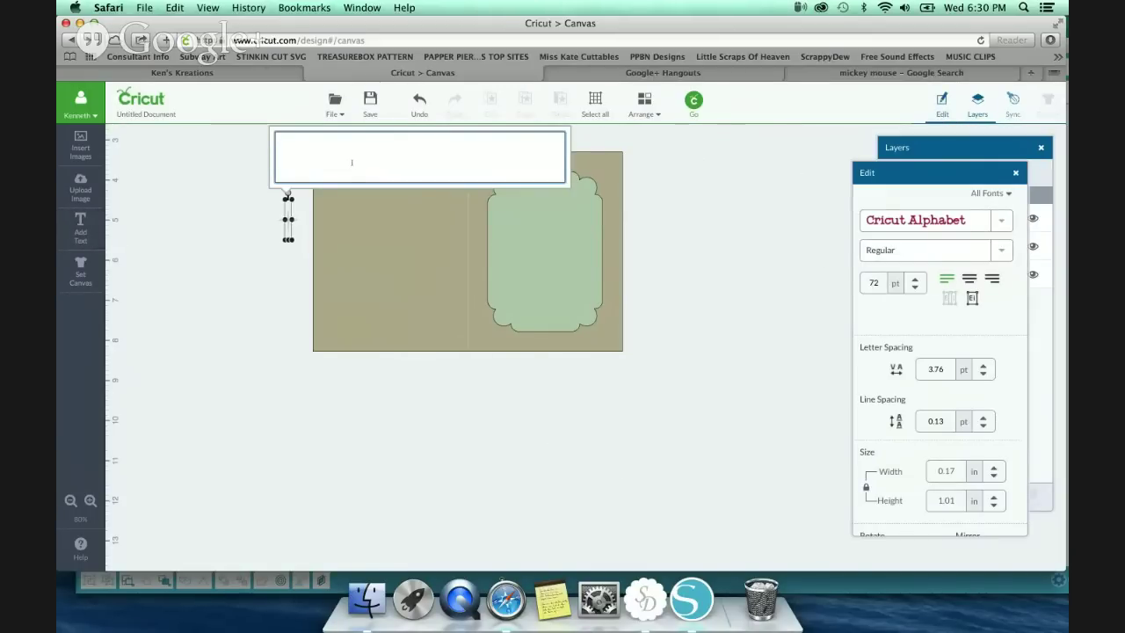
pyautogui.write('Kens Kreations')
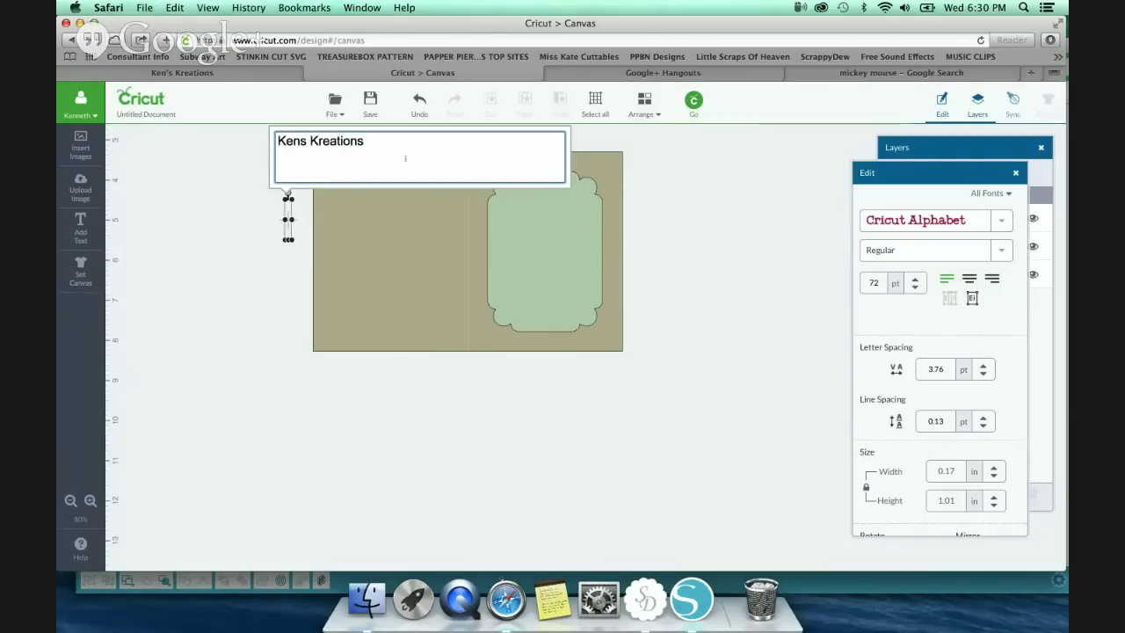
pyautogui.click(912, 150)
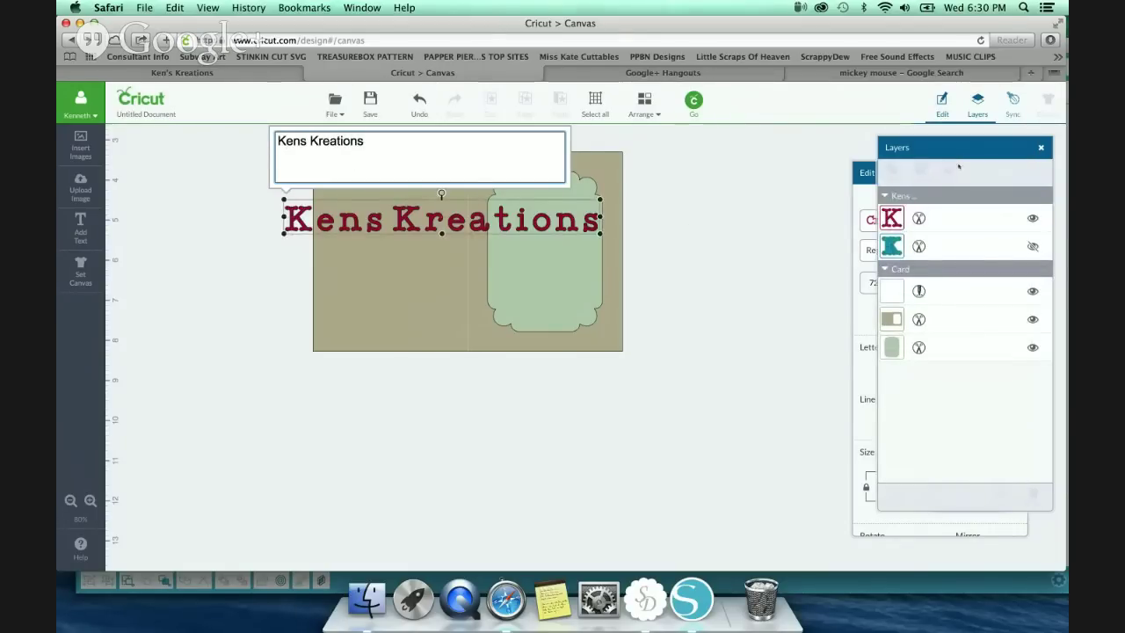
pyautogui.click(863, 181)
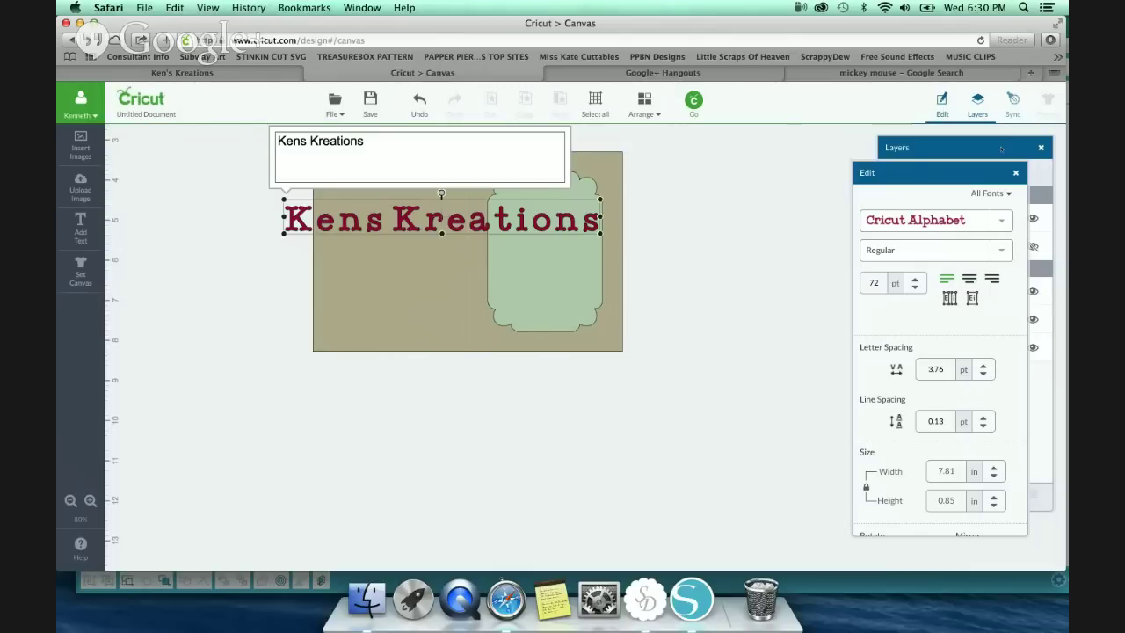
pyautogui.click(1002, 145)
pyautogui.click(1040, 147)
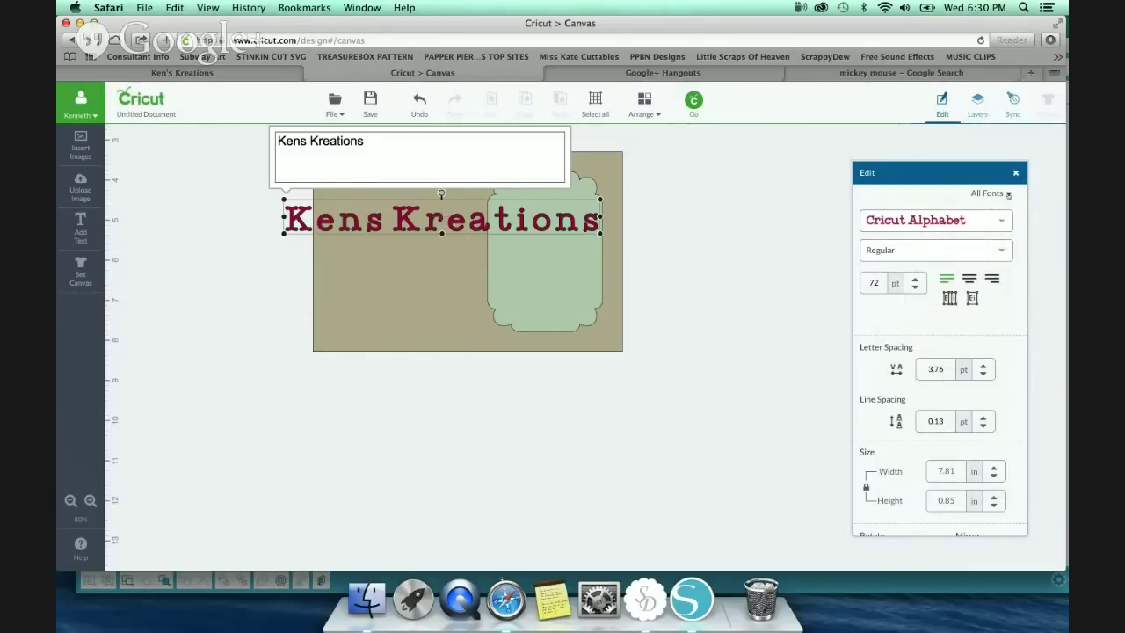
# Step: Replace the wording of the text object with "Ken's Kreations"
pyautogui.click(386, 142)
pyautogui.press('BackSpace')
pyautogui.press('BackSpace')
pyautogui.press('BackSpace')
pyautogui.press('BackSpace')
pyautogui.press('BackSpace')
pyautogui.press('BackSpace')
pyautogui.press('BackSpace')
pyautogui.press('BackSpace')
pyautogui.press('BackSpace')
pyautogui.press('BackSpace')
pyautogui.press('BackSpace')
pyautogui.press('BackSpace')
pyautogui.press('BackSpace')
pyautogui.press('BackSpace')
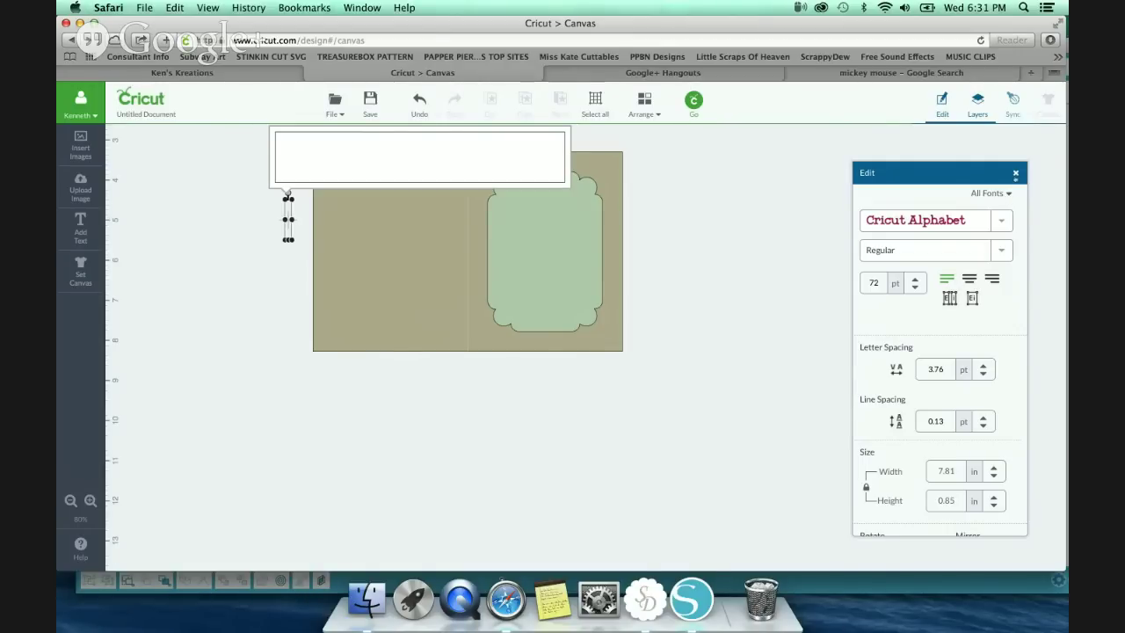
pyautogui.click(1016, 174)
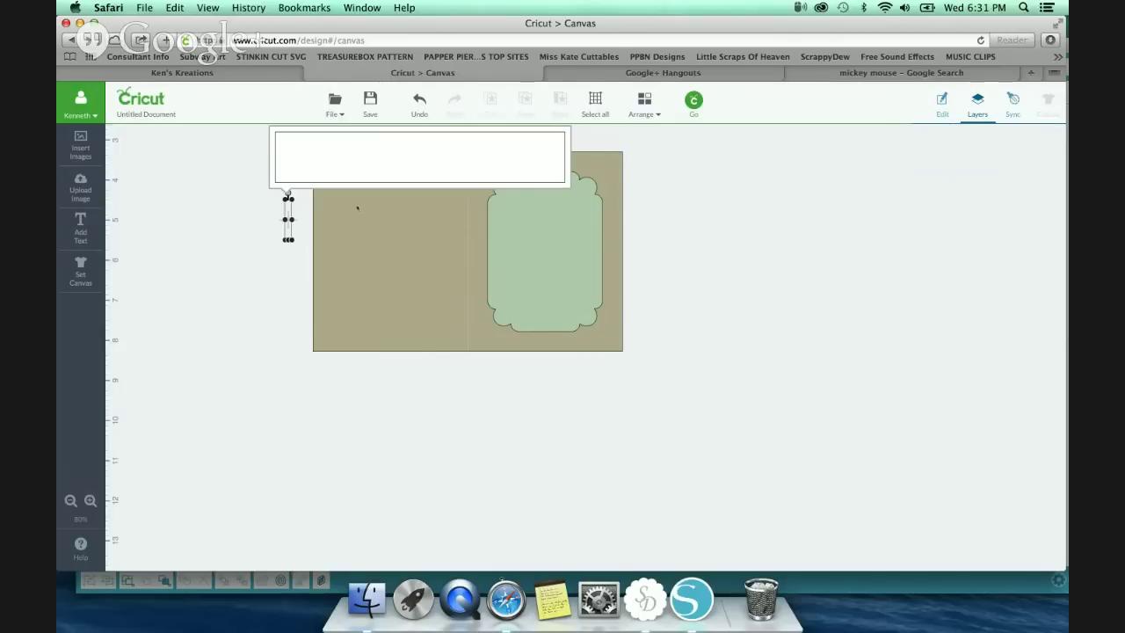
pyautogui.click(380, 156)
pyautogui.write('Ke')
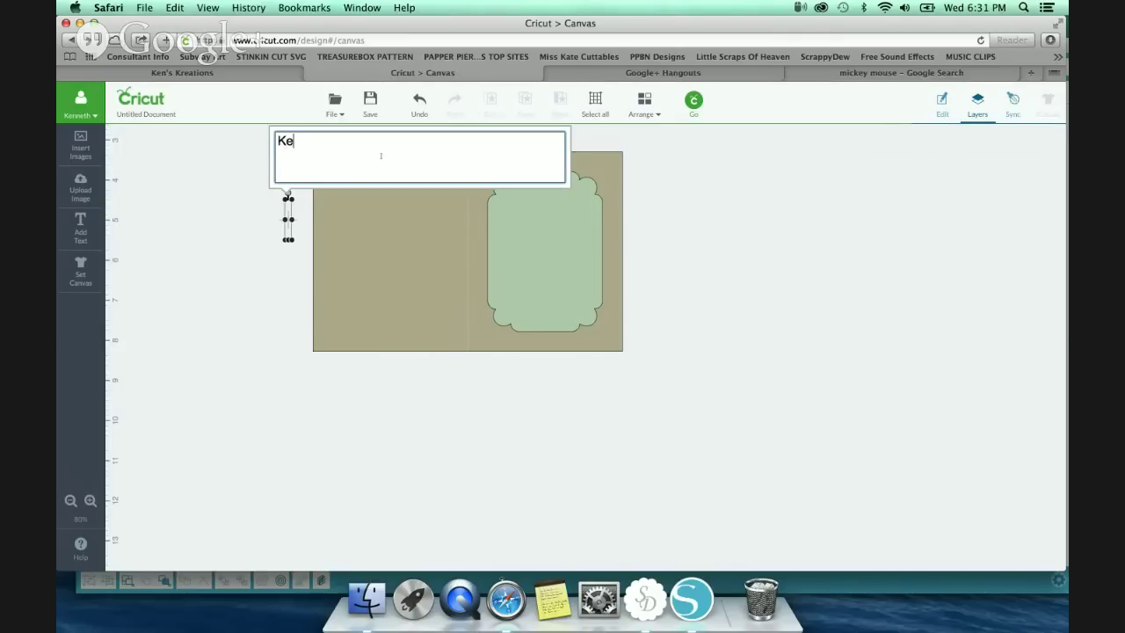
pyautogui.write("n's Kreations")
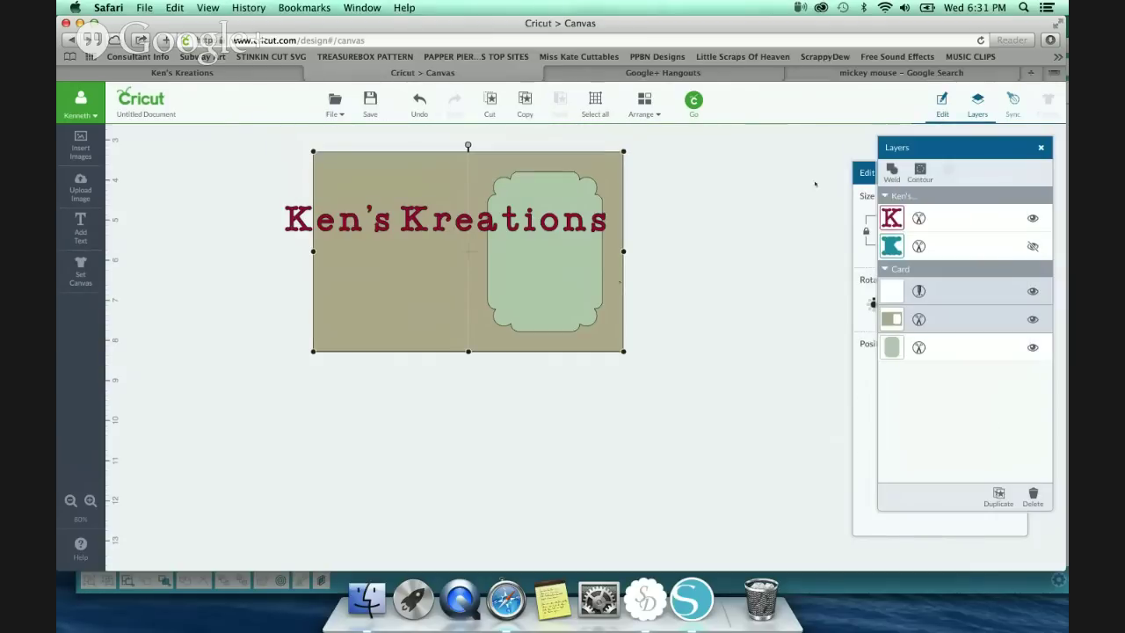
# Step: Shrink the text to about 2.2 in wide on the card's green panel and set its line type to Write in Blue Metallic
pyautogui.click(602, 226)
pyautogui.moveTo(607, 232); pyautogui.dragTo(545, 238)
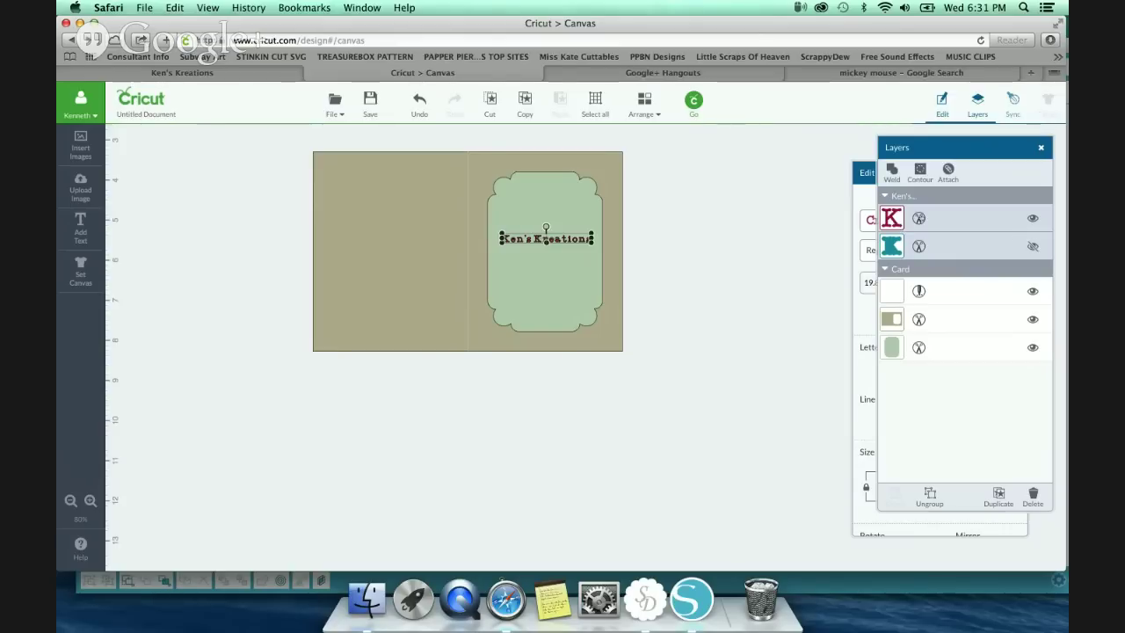
pyautogui.click(891, 218)
pyautogui.click(779, 162)
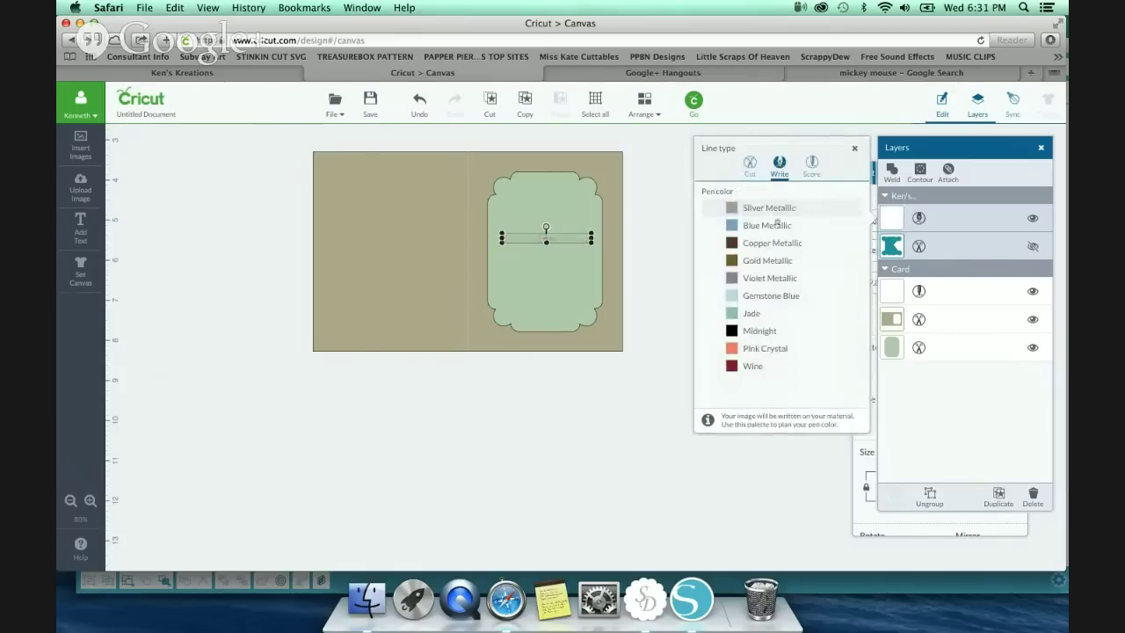
pyautogui.click(794, 227)
pyautogui.click(855, 150)
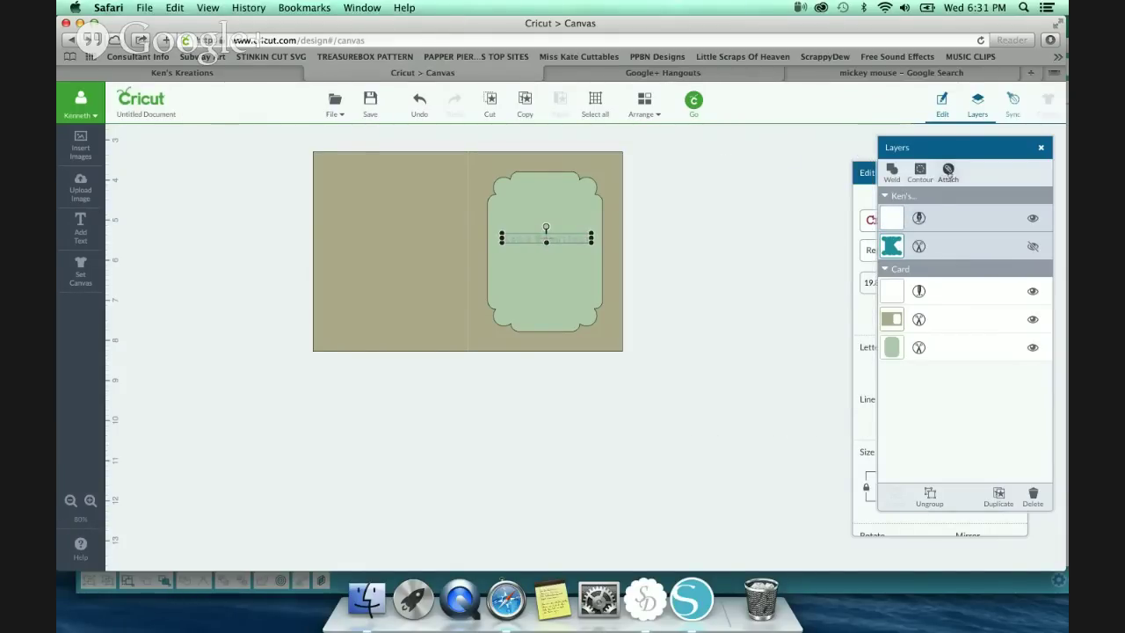
# Step: Attach the layers of the written text and select the whole card together with its text
pyautogui.click(948, 169)
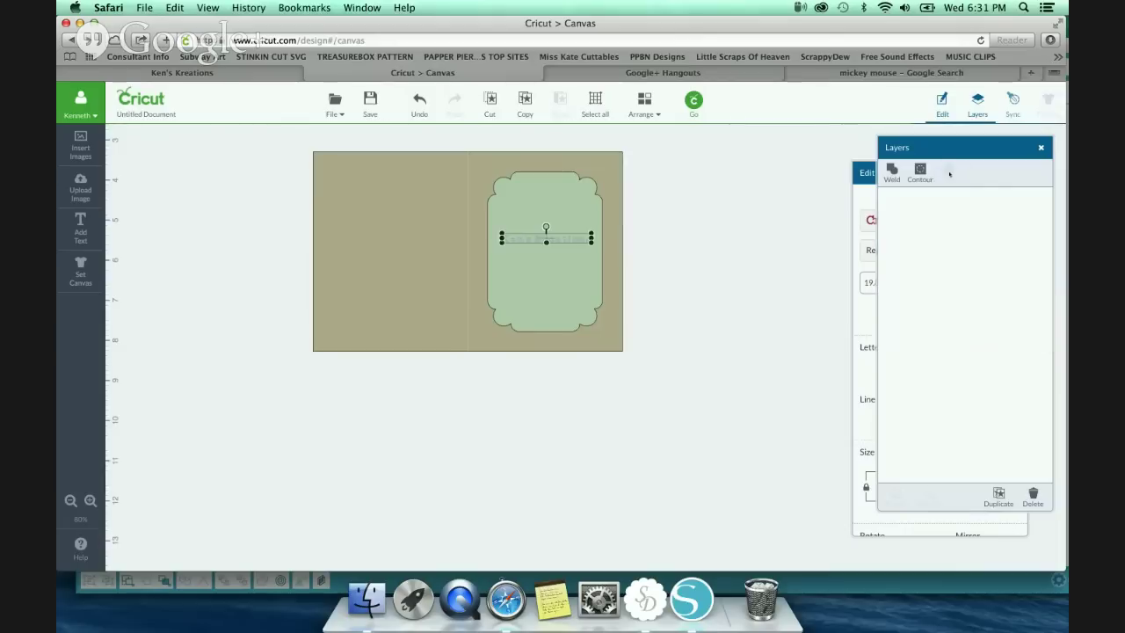
pyautogui.click(1042, 149)
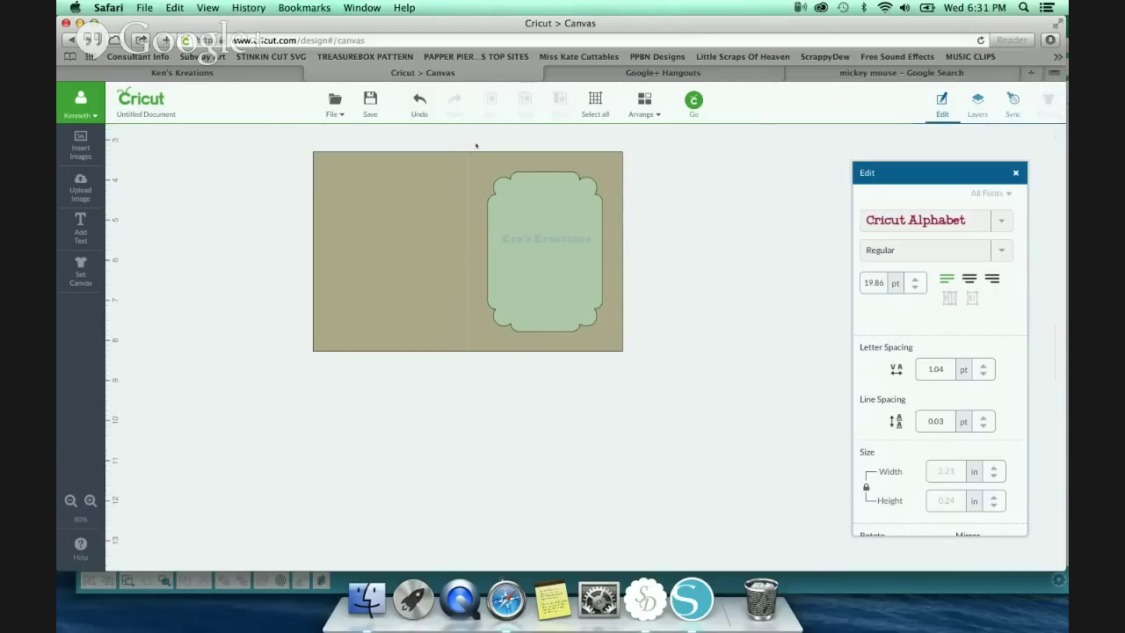
pyautogui.moveTo(479, 145); pyautogui.dragTo(664, 386)
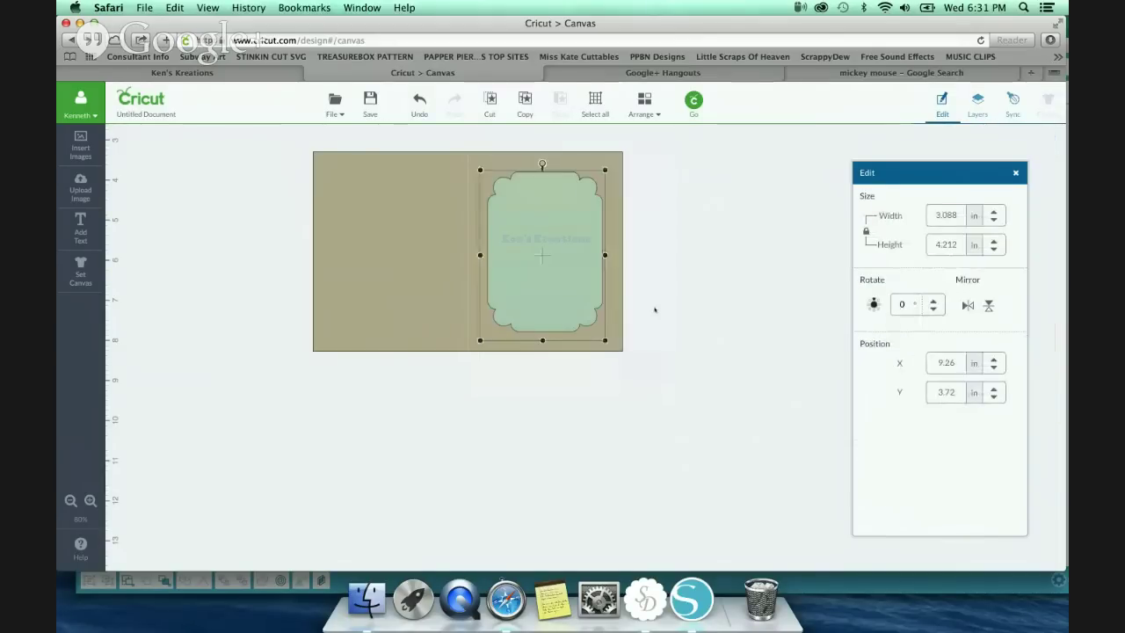
pyautogui.click(650, 227)
pyautogui.moveTo(299, 129); pyautogui.dragTo(667, 385)
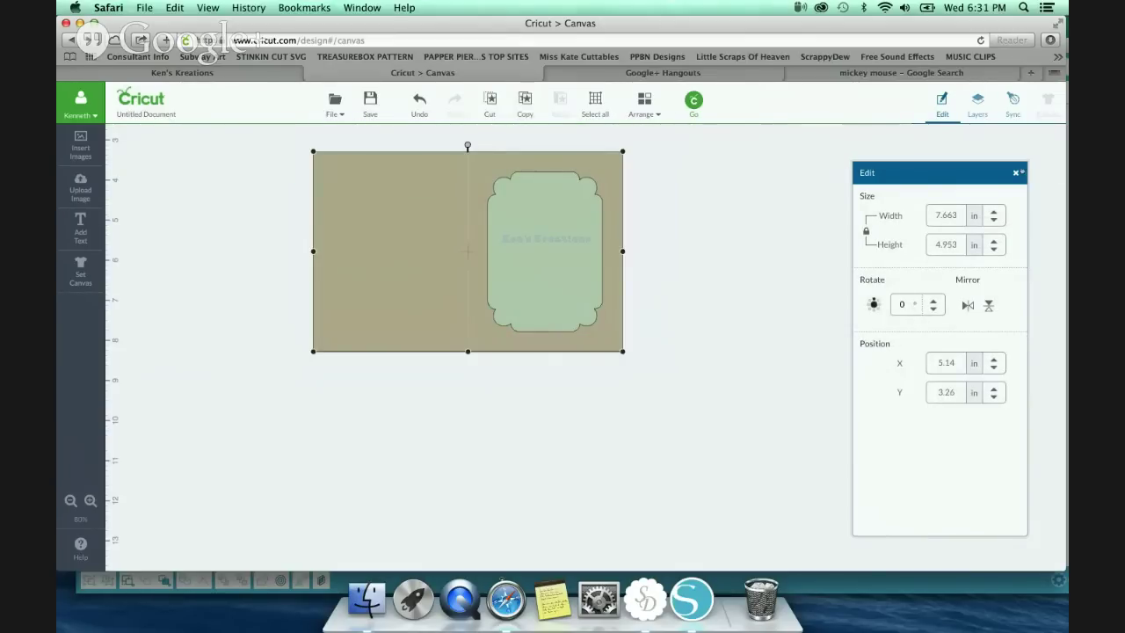
pyautogui.click(1016, 172)
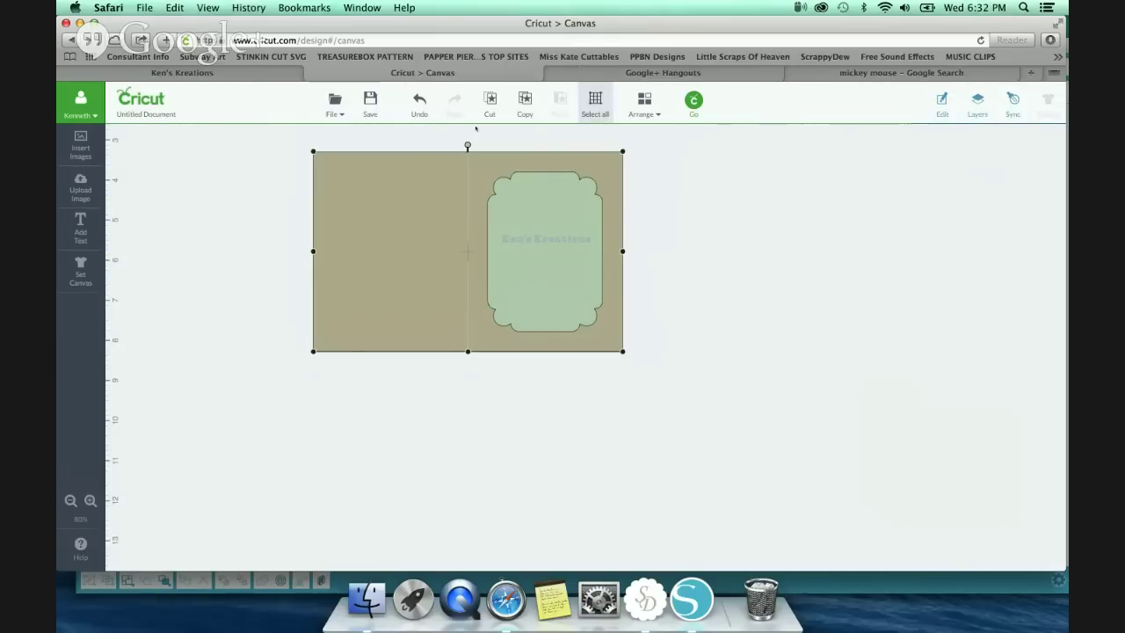
# Step: Look at the Google+ Hangouts stream, return to Cricut Design Space and delete the card with its text
pyautogui.click(683, 74)
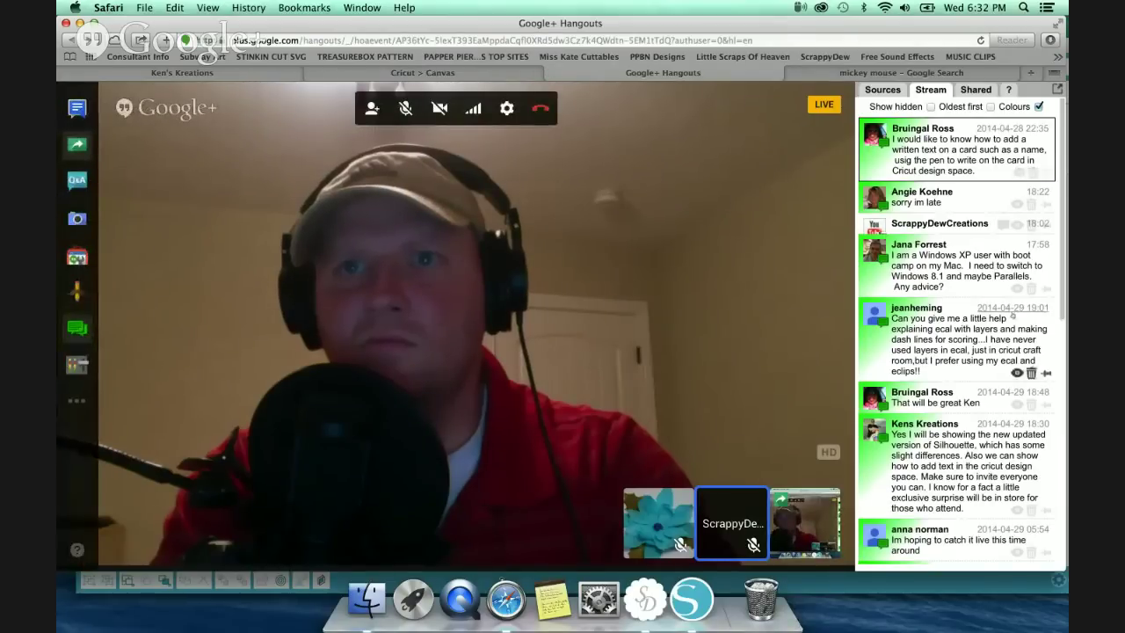
pyautogui.moveTo(162, 197)
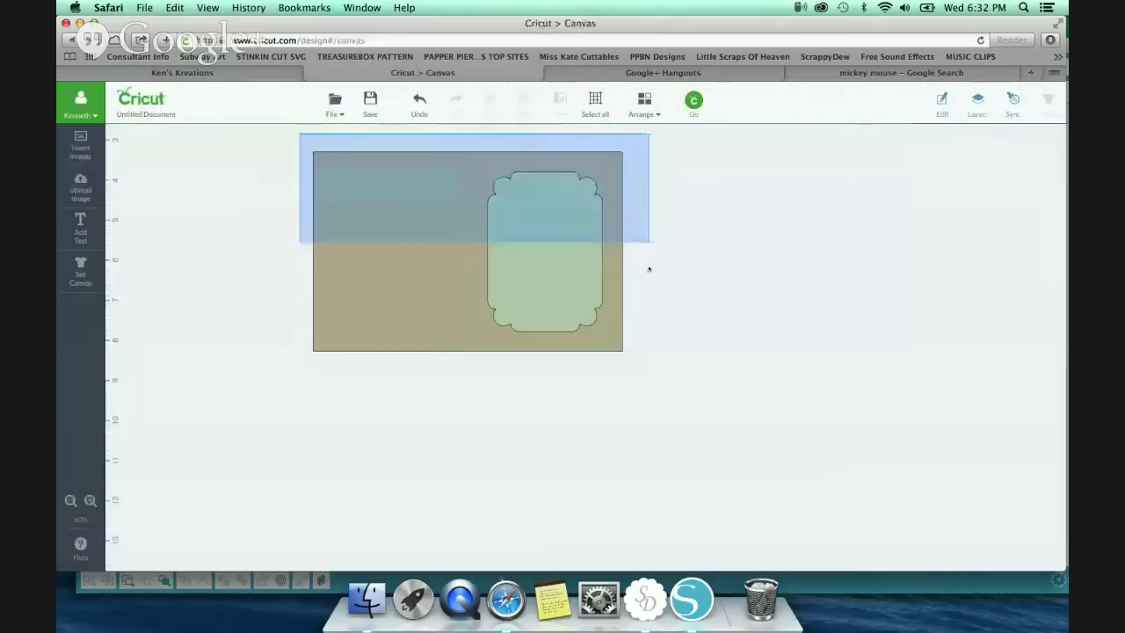
pyautogui.moveTo(648, 266); pyautogui.dragTo(680, 413)
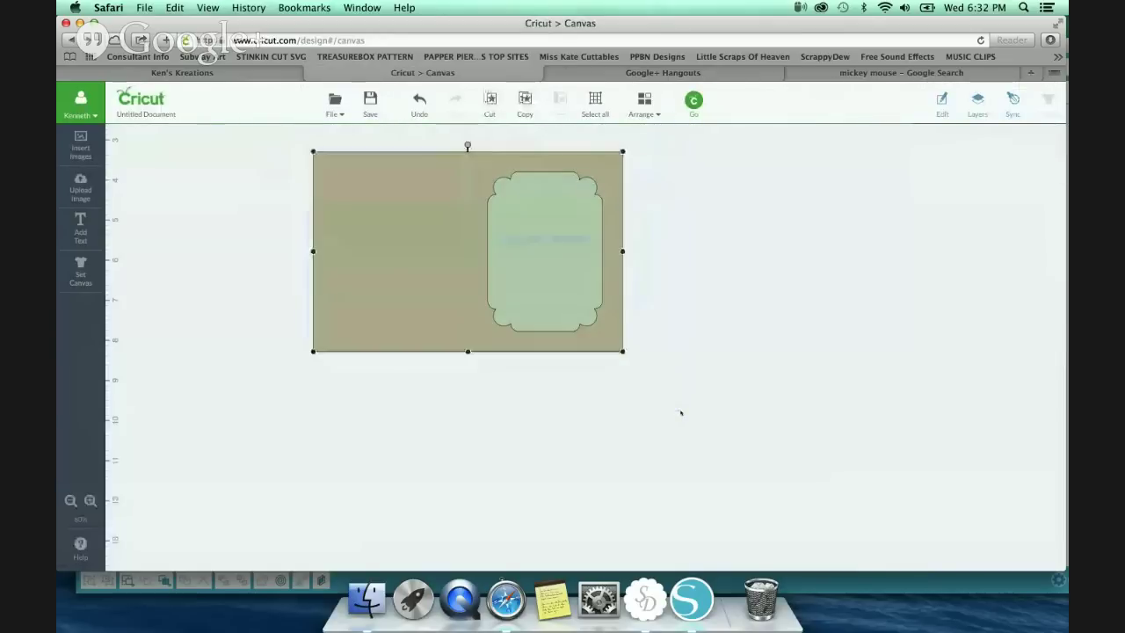
pyautogui.press('Delete')
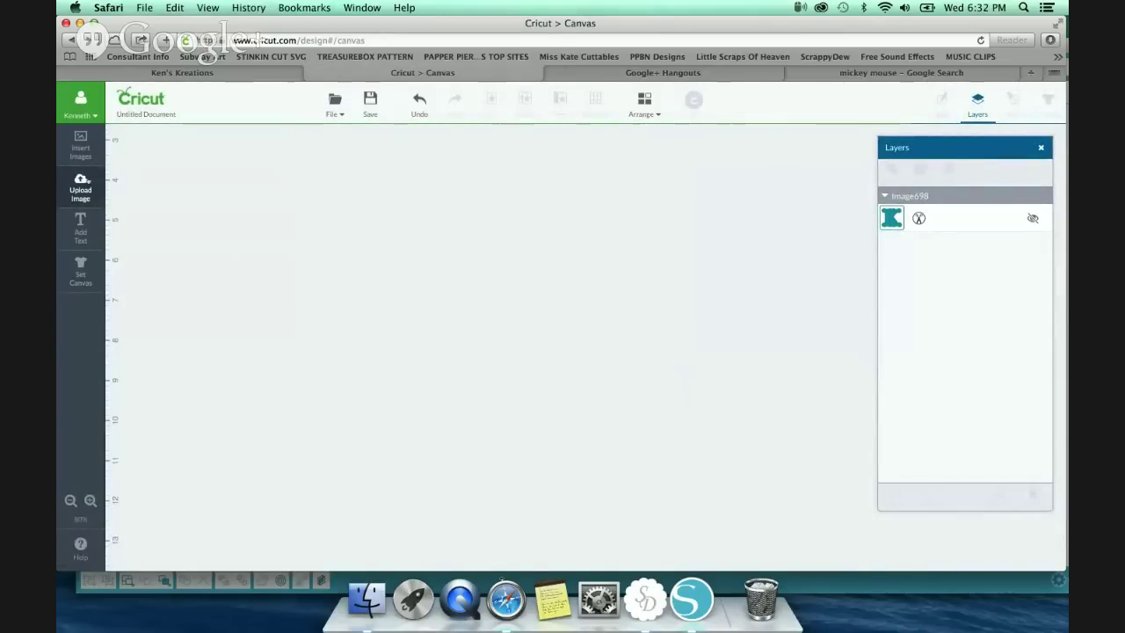
# Step: Insert the orange chevron arrow image from the complete image library onto the canvas
pyautogui.click(80, 188)
pyautogui.click(876, 115)
pyautogui.click(80, 144)
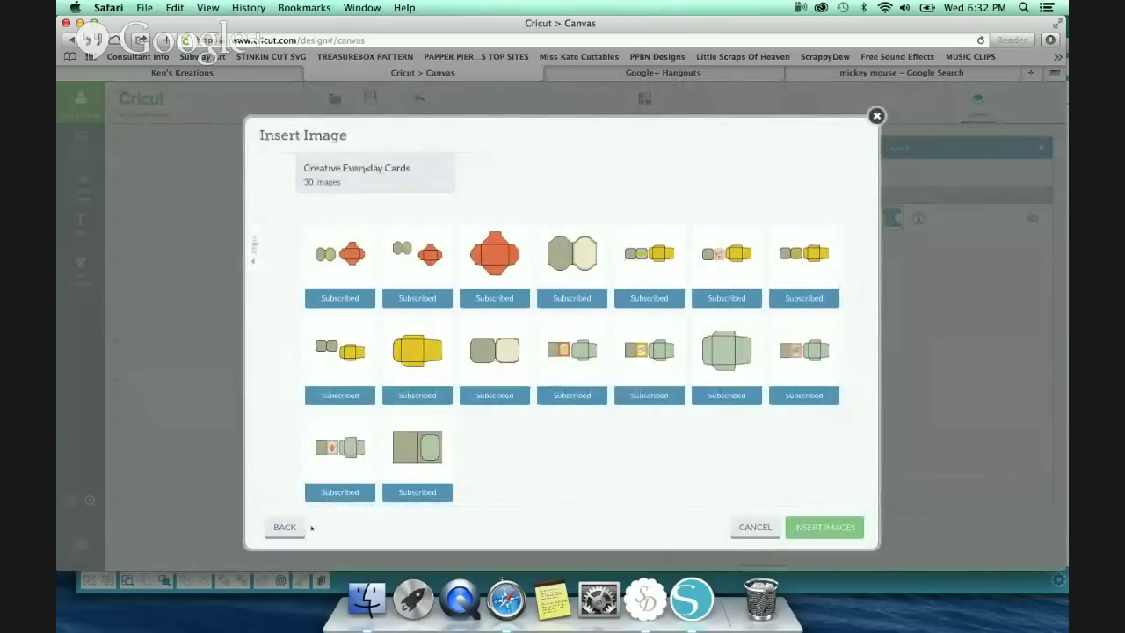
pyautogui.click(281, 526)
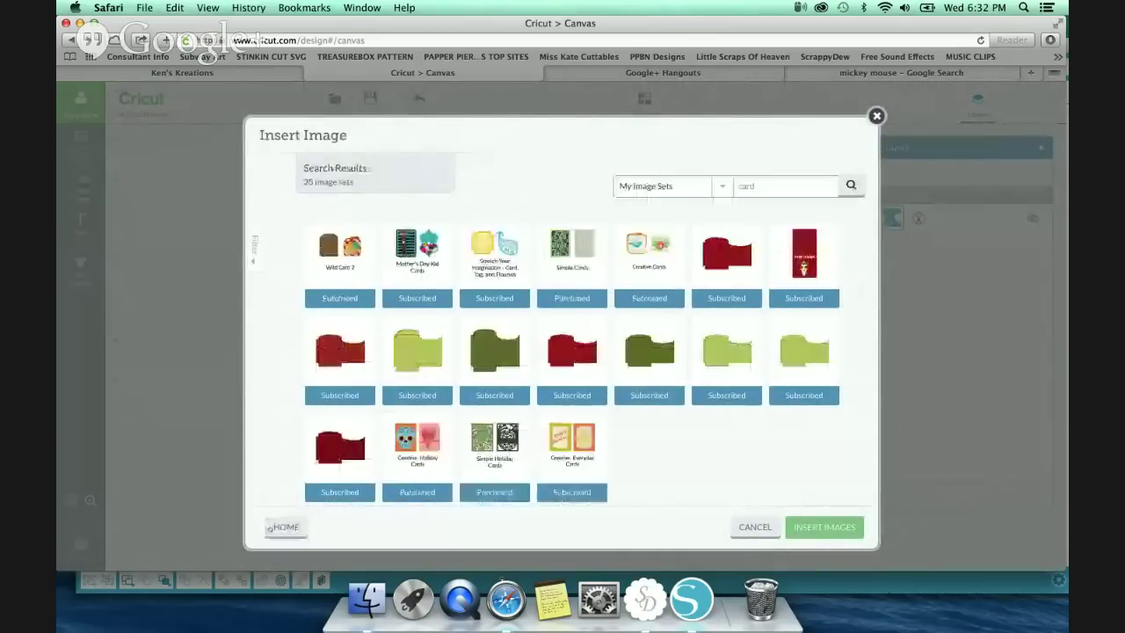
pyautogui.moveTo(773, 187); pyautogui.dragTo(729, 188)
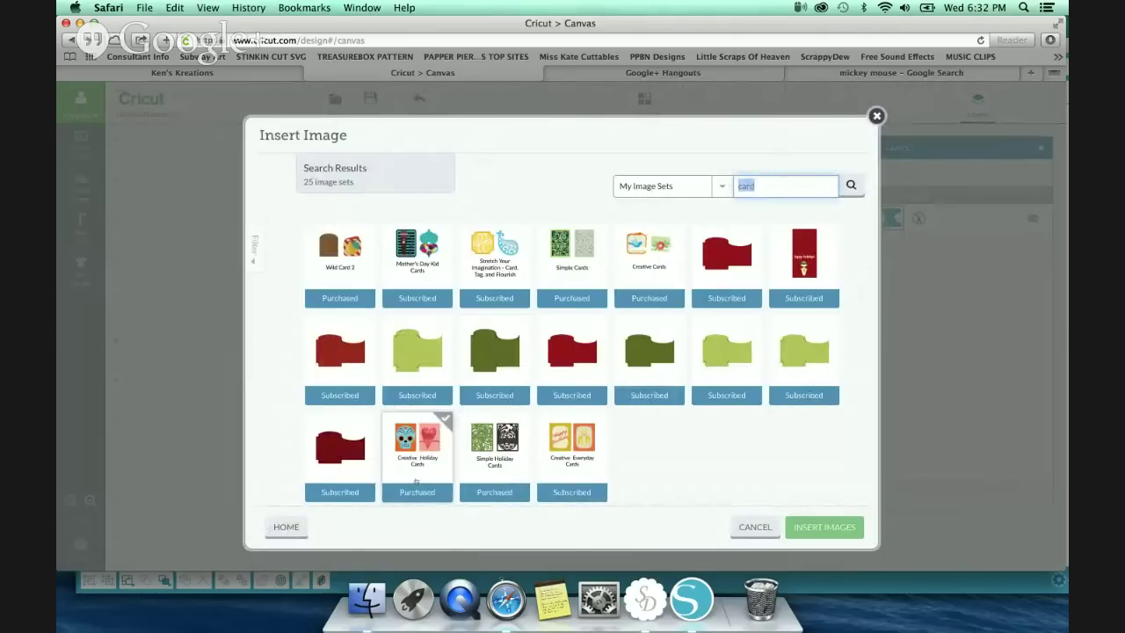
pyautogui.click(296, 524)
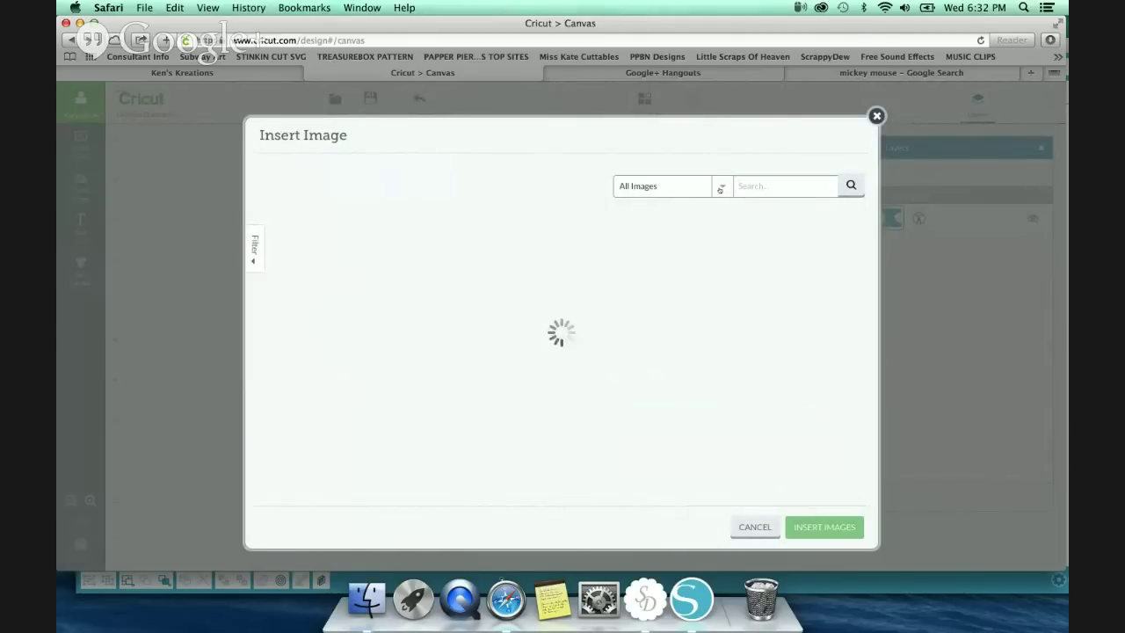
pyautogui.moveTo(661, 293)
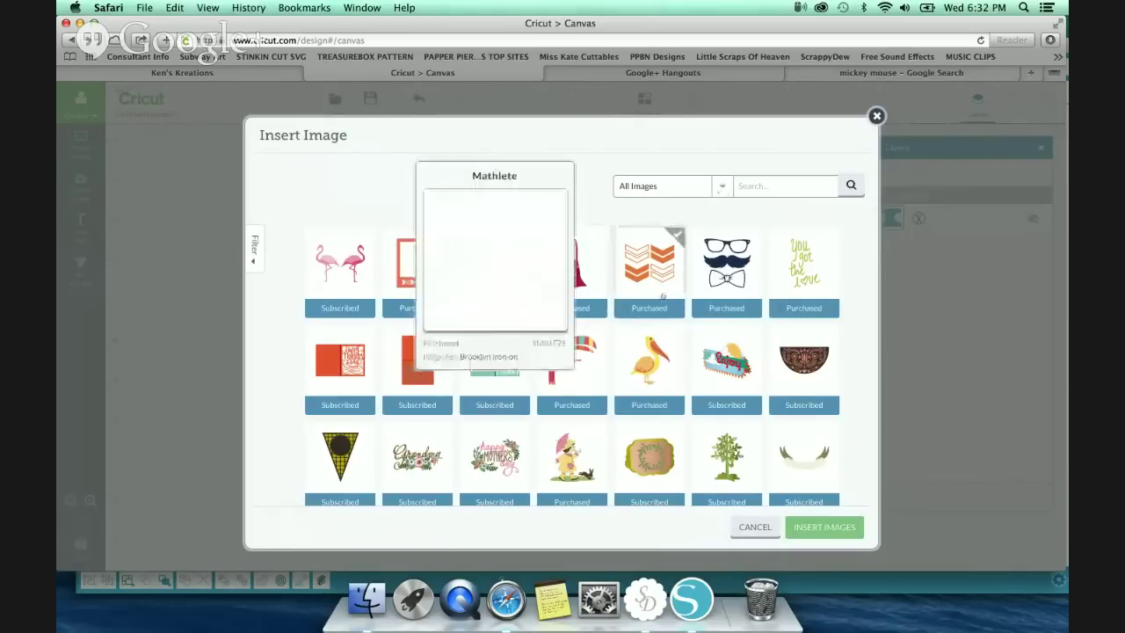
pyautogui.click(654, 270)
pyautogui.click(824, 527)
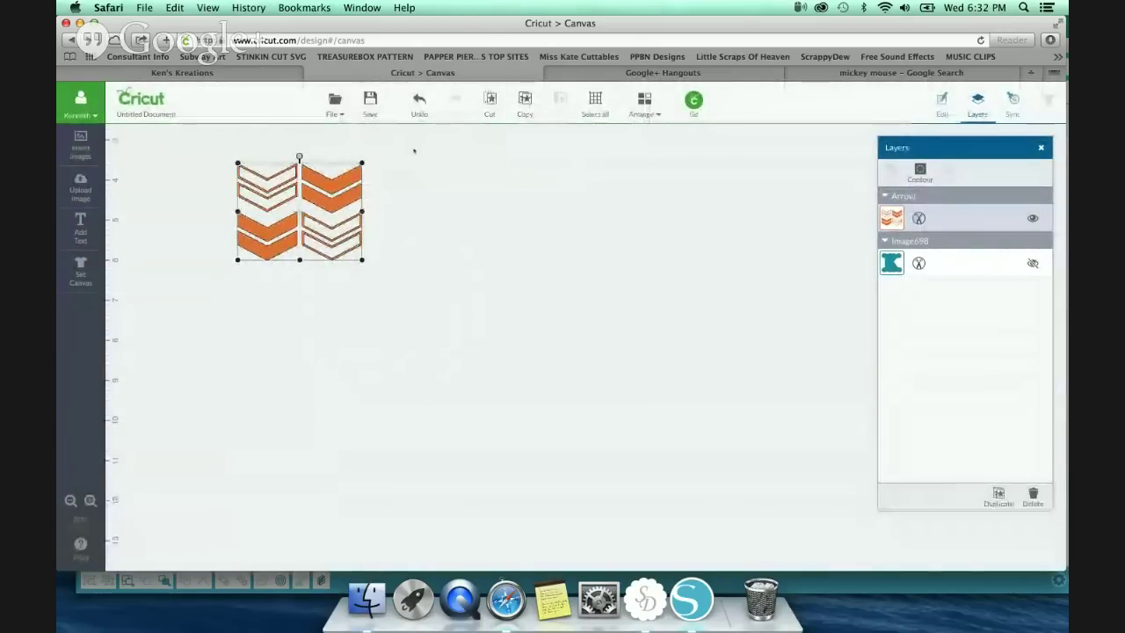
# Step: Copy and paste the orange arrow image and place the copy directly to the right of the original
pyautogui.rightClick(328, 225)
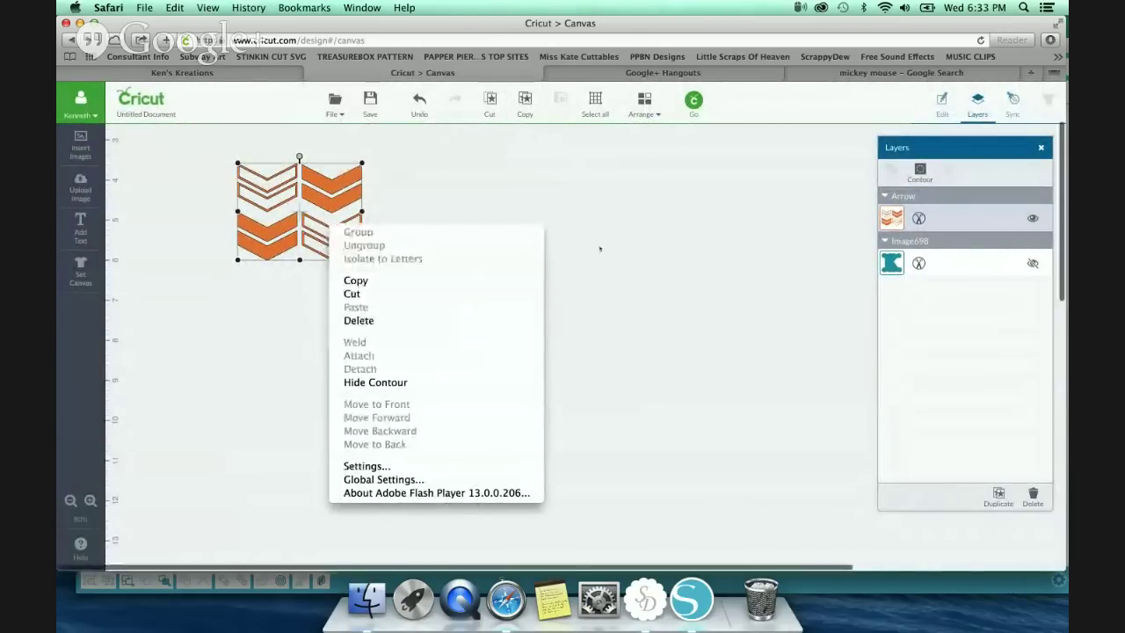
pyautogui.click(355, 279)
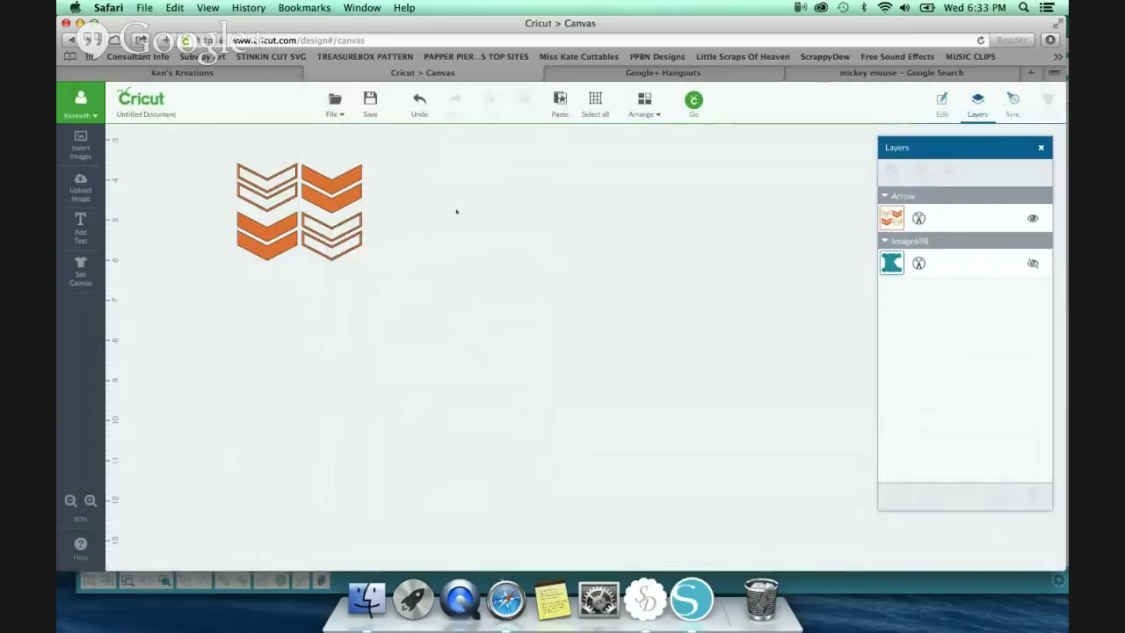
pyautogui.rightClick(456, 211)
pyautogui.click(488, 287)
pyautogui.moveTo(330, 211); pyautogui.dragTo(454, 200)
pyautogui.click(563, 216)
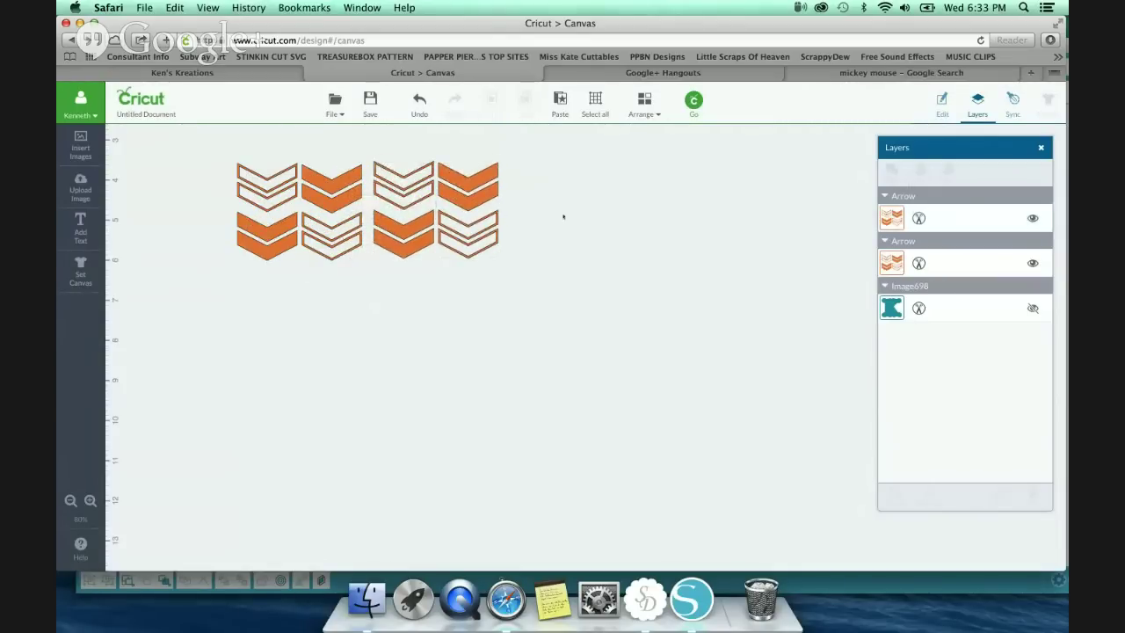
# Step: Attach the two arrow images to each other and preview their layout on the cutting mat
pyautogui.moveTo(228, 144); pyautogui.dragTo(570, 310)
pyautogui.click(633, 303)
pyautogui.click(693, 101)
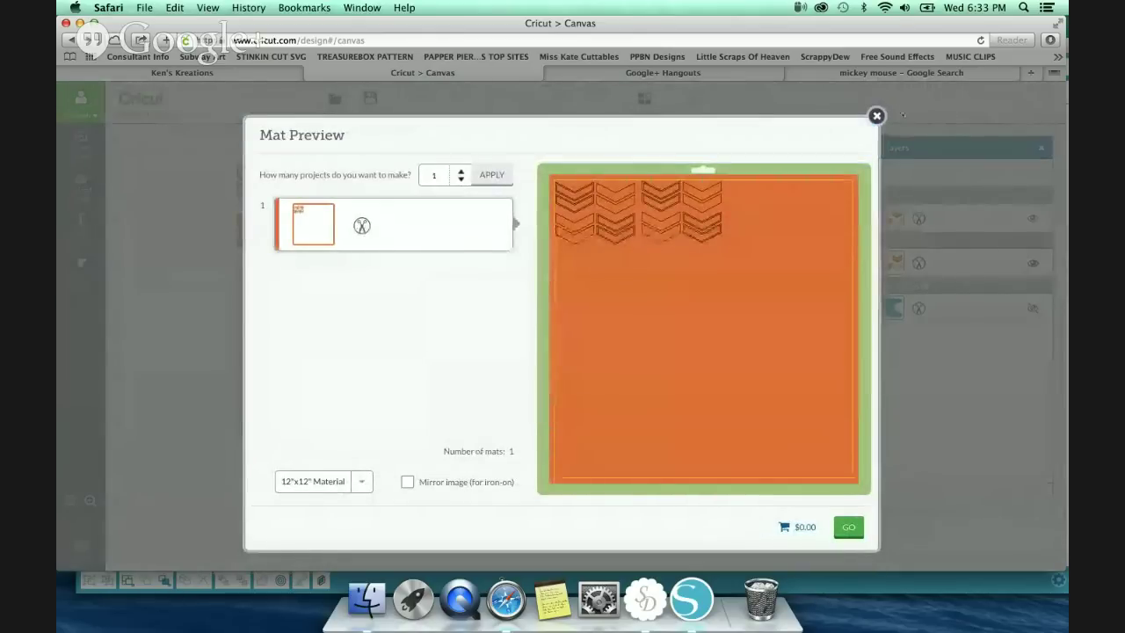
pyautogui.click(876, 116)
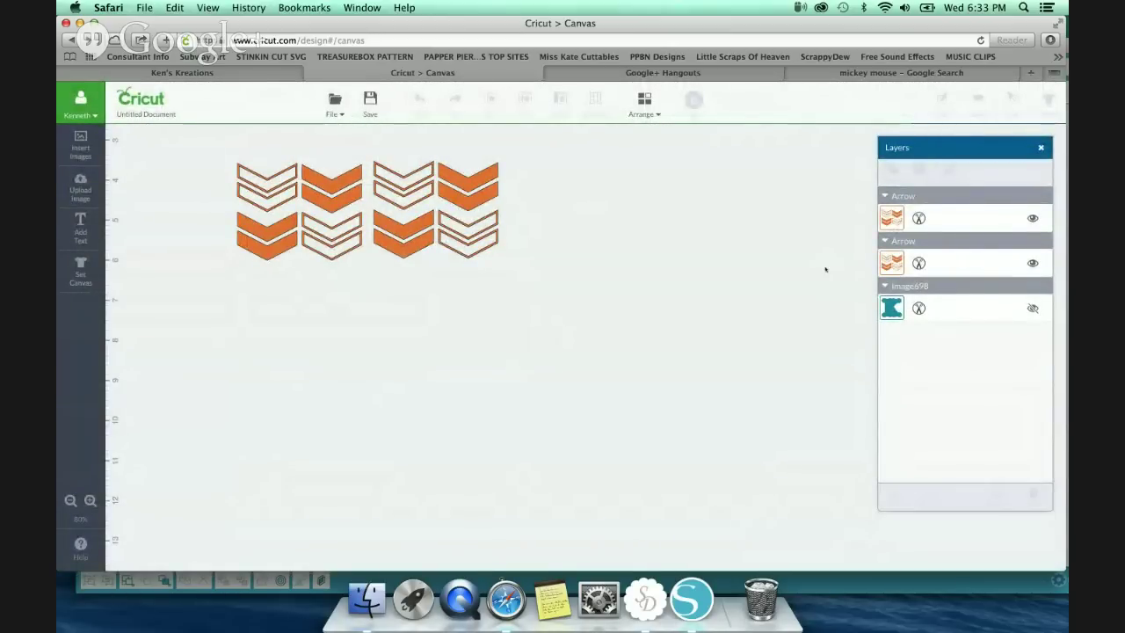
# Step: Examine the commands available for the attached arrow images and switch to the Google+ Hangouts stream
pyautogui.click(308, 198)
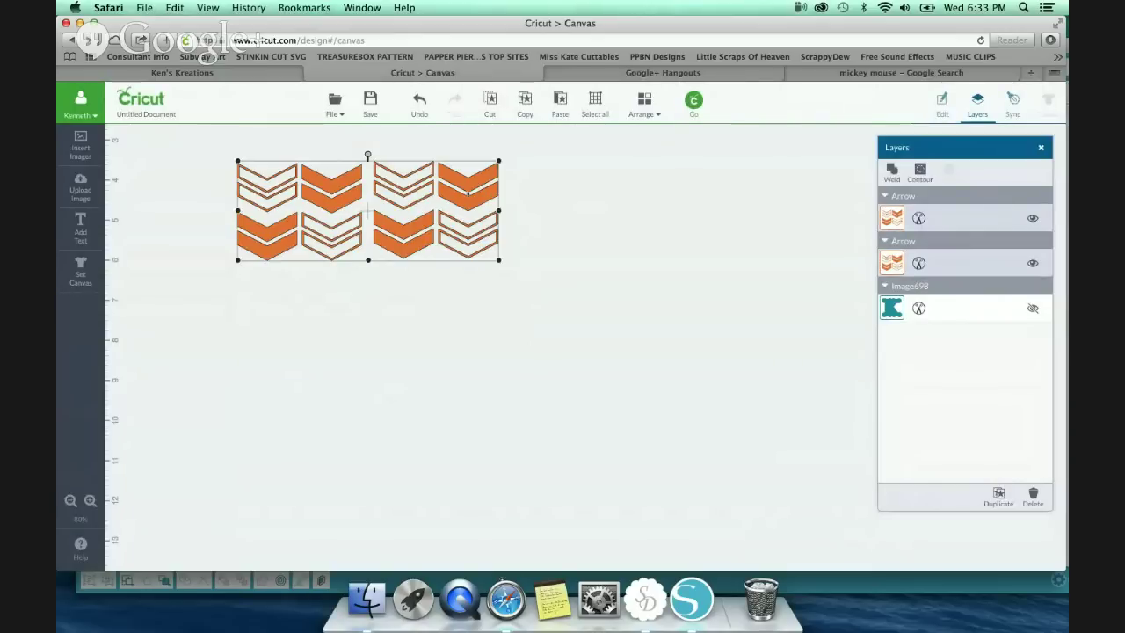
pyautogui.rightClick(469, 189)
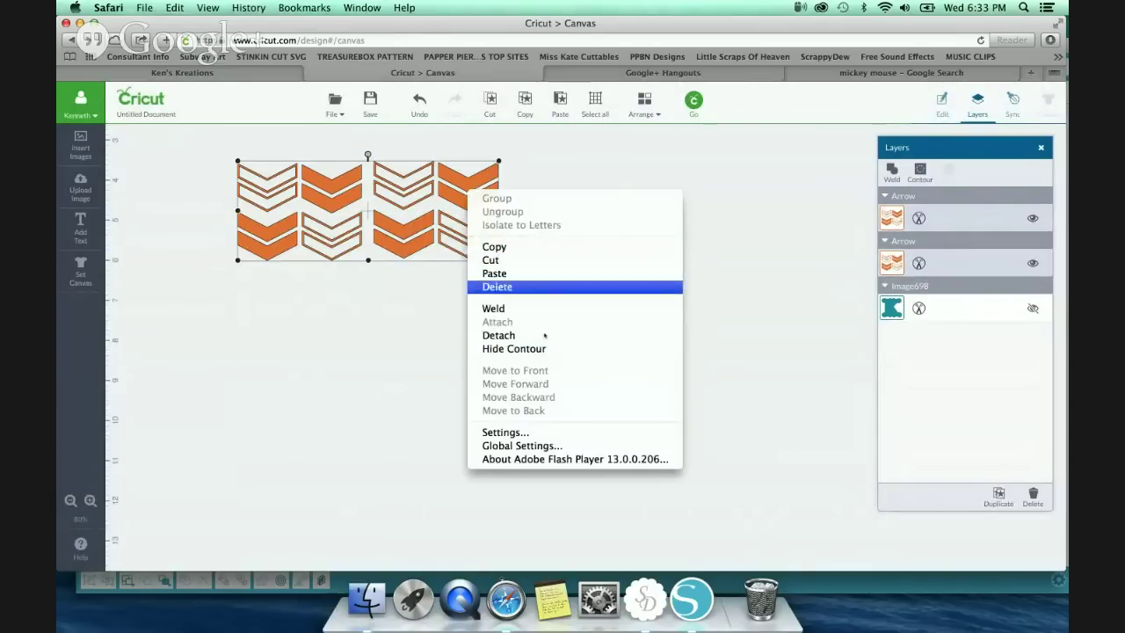
pyautogui.click(554, 184)
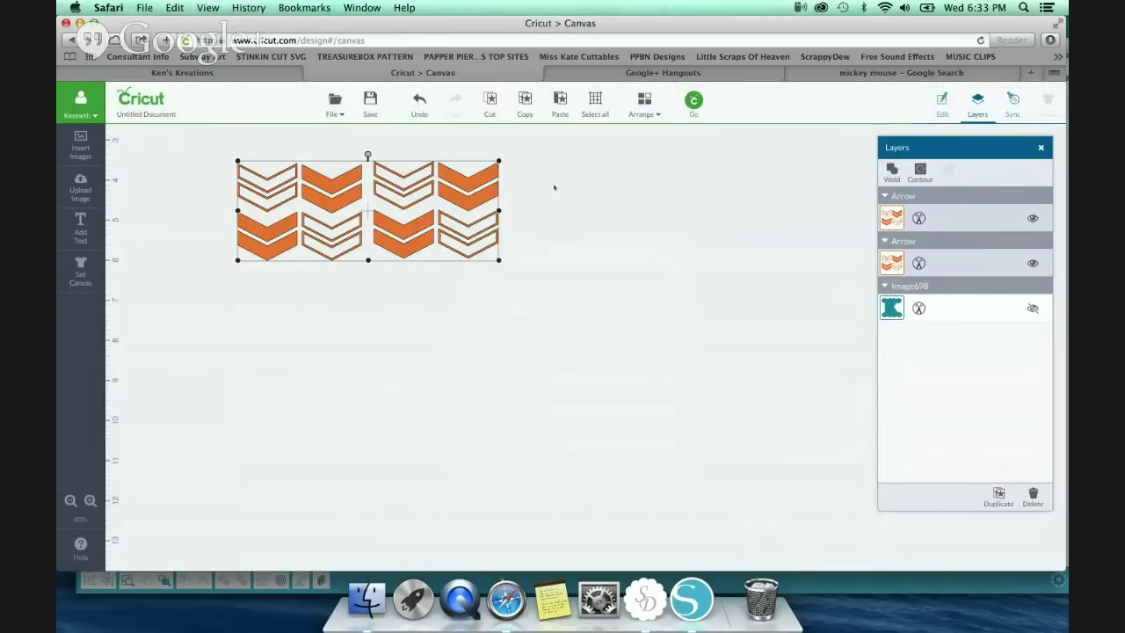
pyautogui.click(482, 193)
pyautogui.rightClick(487, 192)
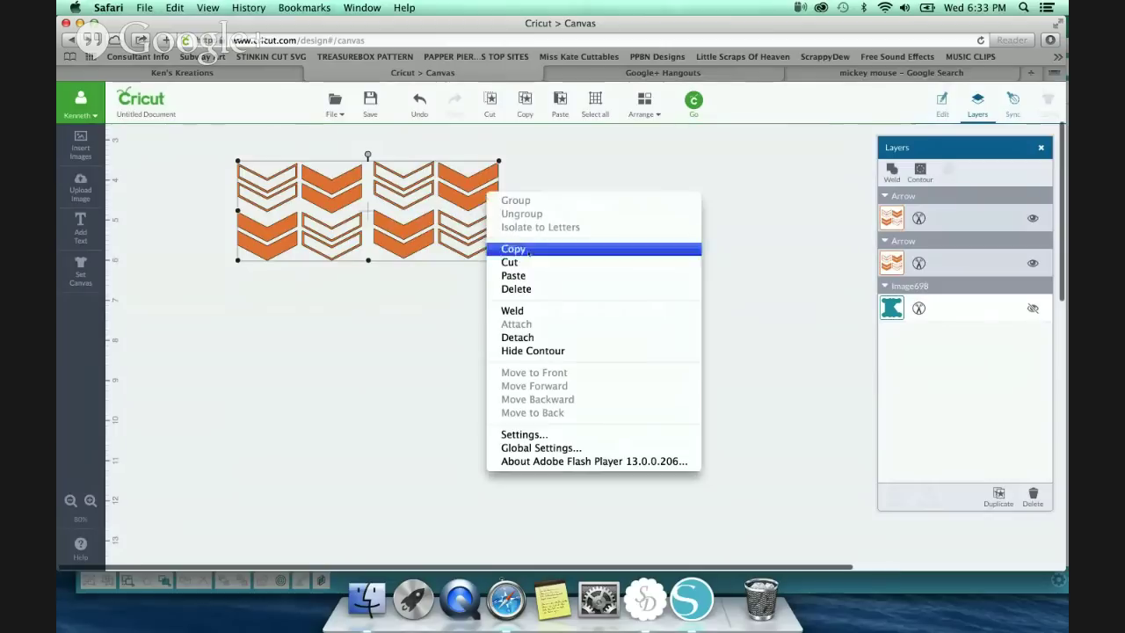
pyautogui.click(864, 151)
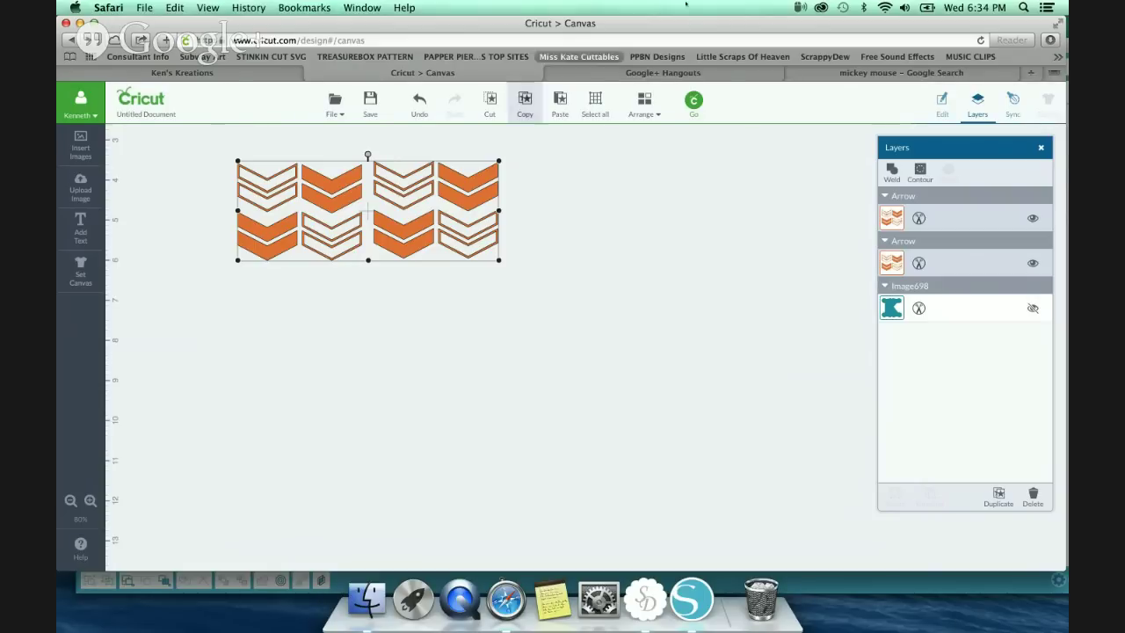
pyautogui.click(745, 72)
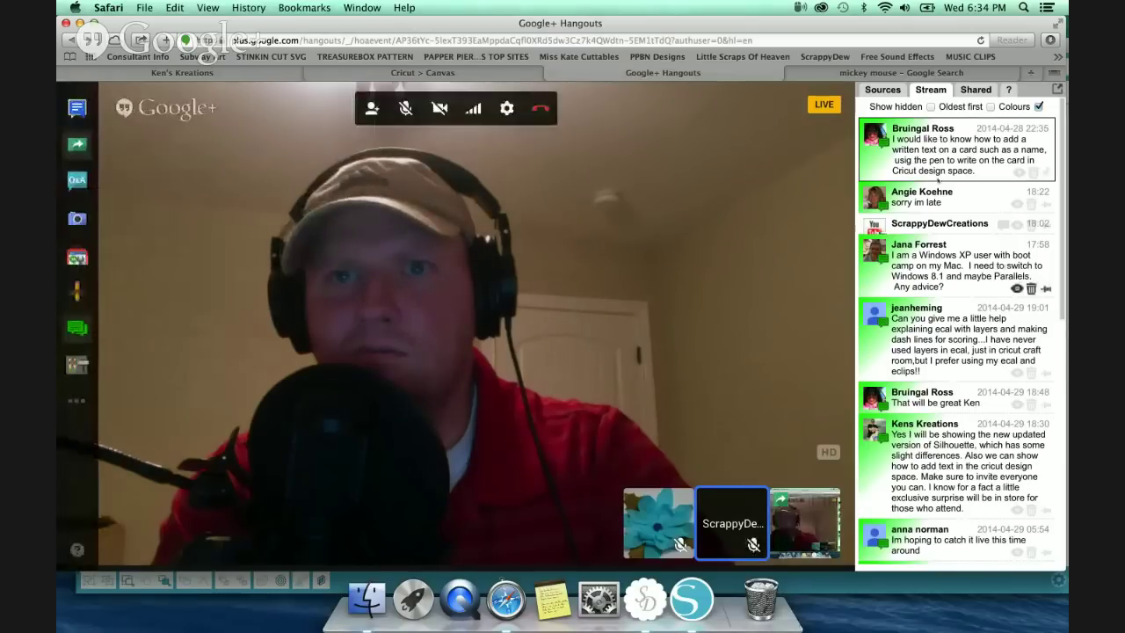
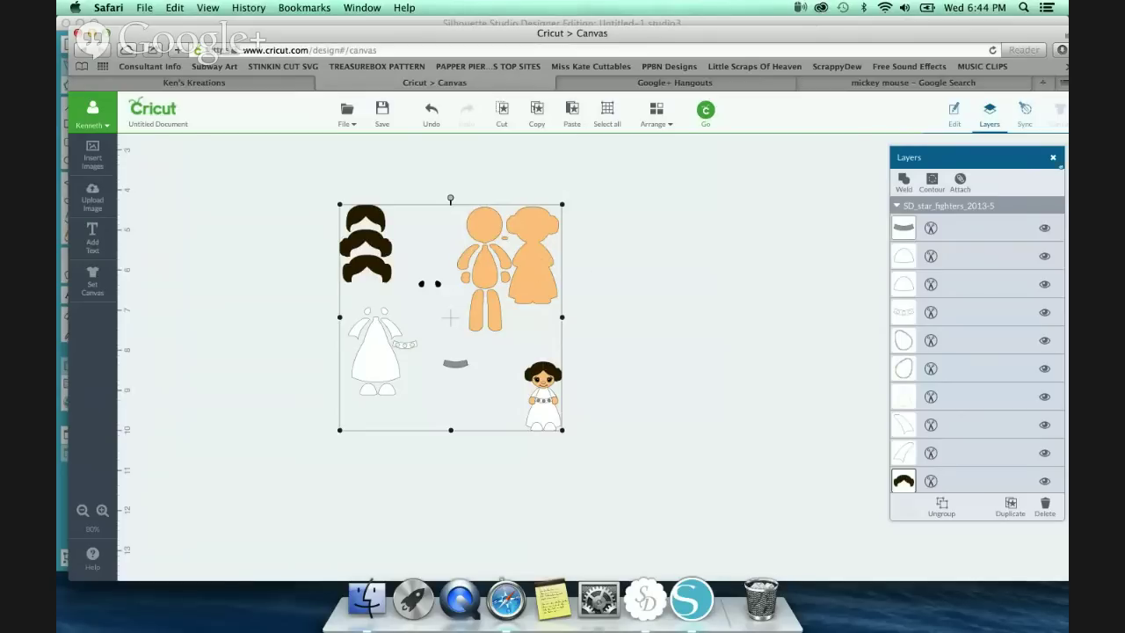
# Step: Ungroup the SD_star_fighters_2013-5 pieces to check the size of the peach full-figure silhouette, and undo the ungrouping
pyautogui.click(1053, 158)
pyautogui.rightClick(544, 292)
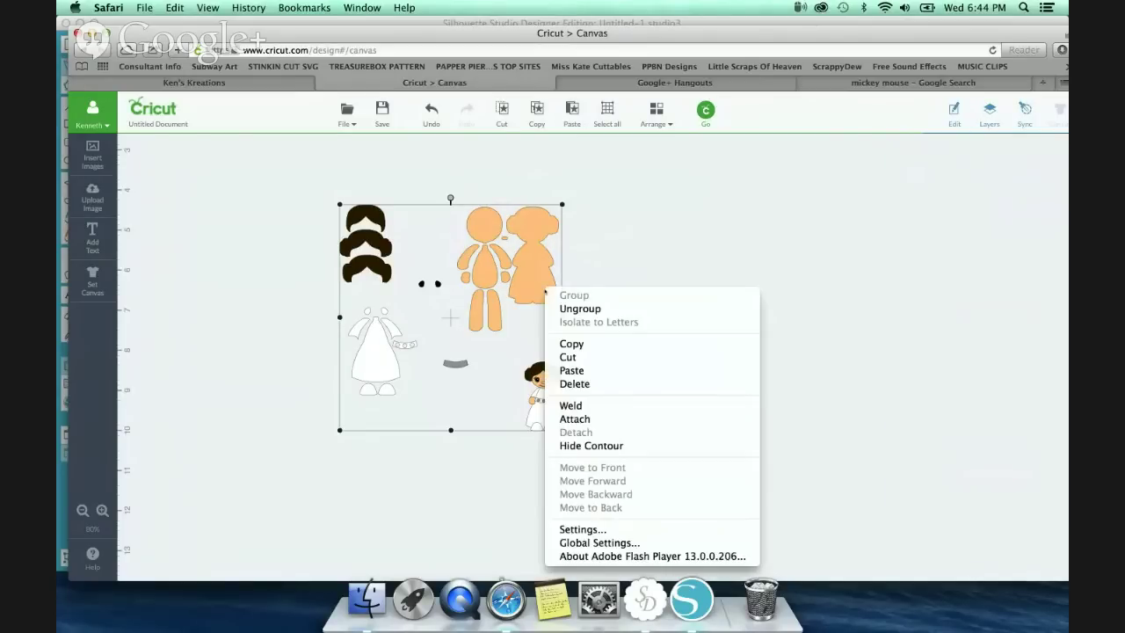
pyautogui.click(580, 309)
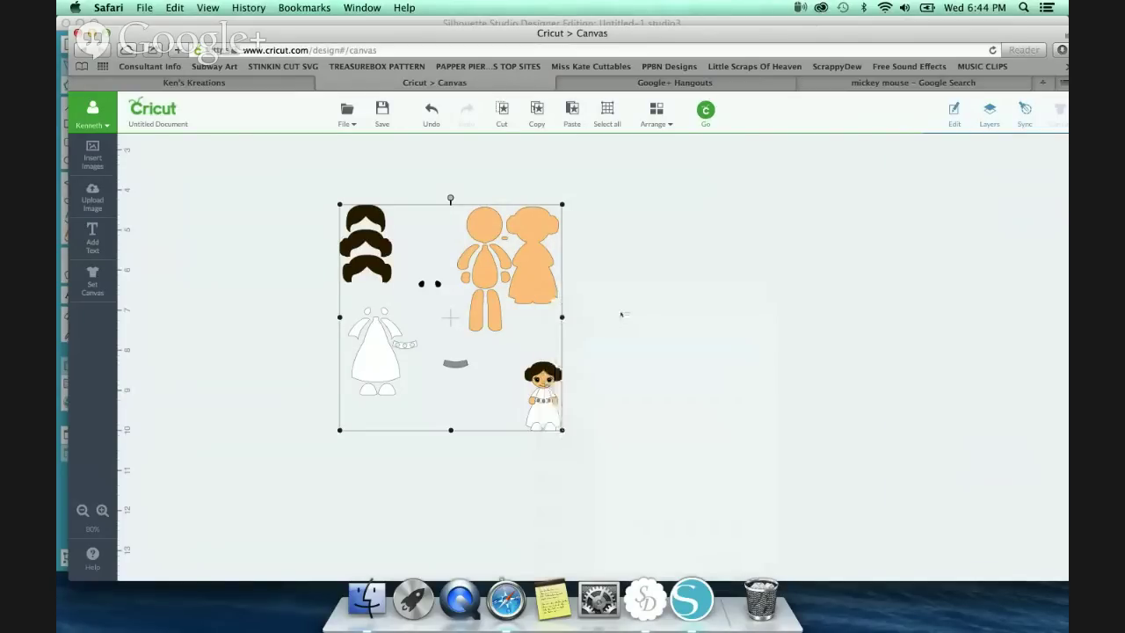
pyautogui.moveTo(622, 314); pyautogui.dragTo(605, 291)
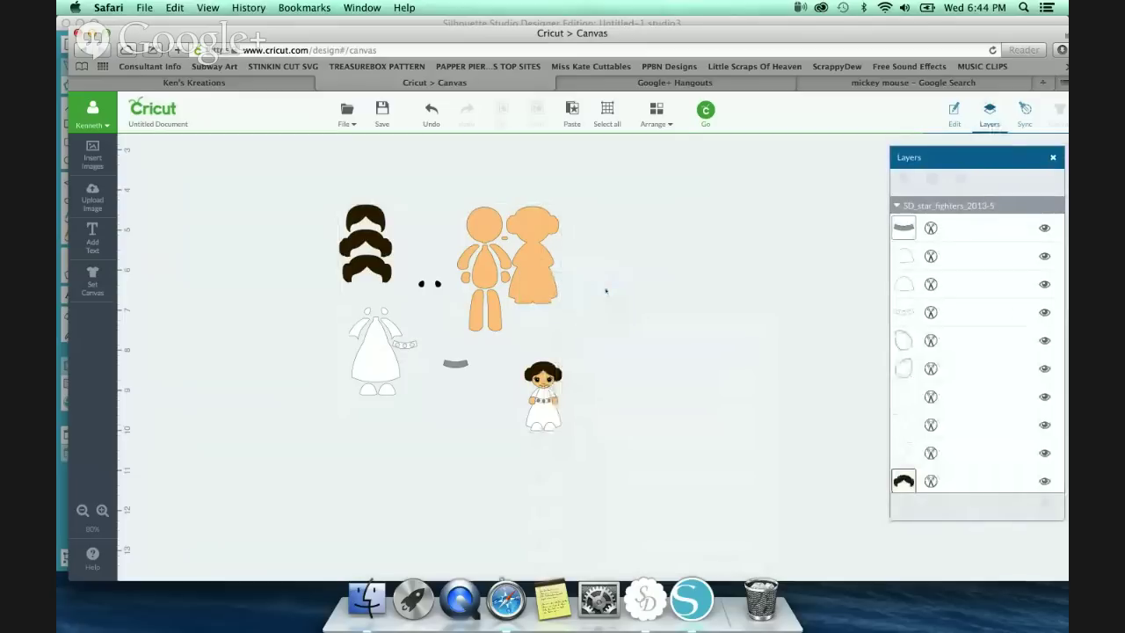
pyautogui.click(525, 256)
pyautogui.click(951, 119)
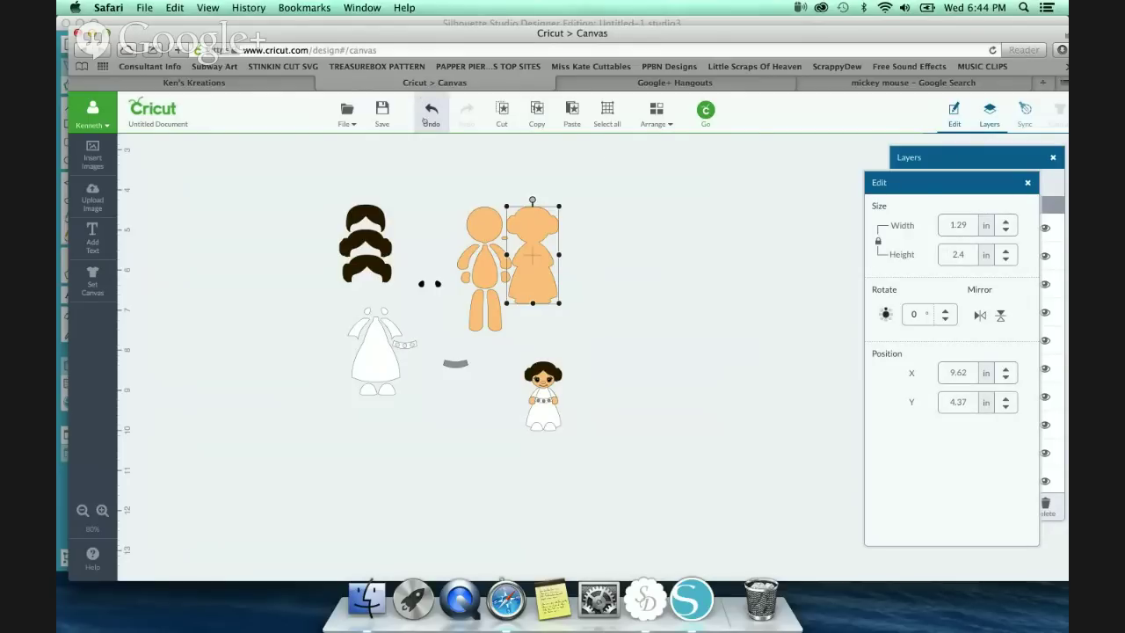
pyautogui.click(429, 112)
# Step: Enlarge the whole grouped SD_star_fighters_2013-5 image to about 7.9 in tall and shift it up and to the left
pyautogui.click(531, 232)
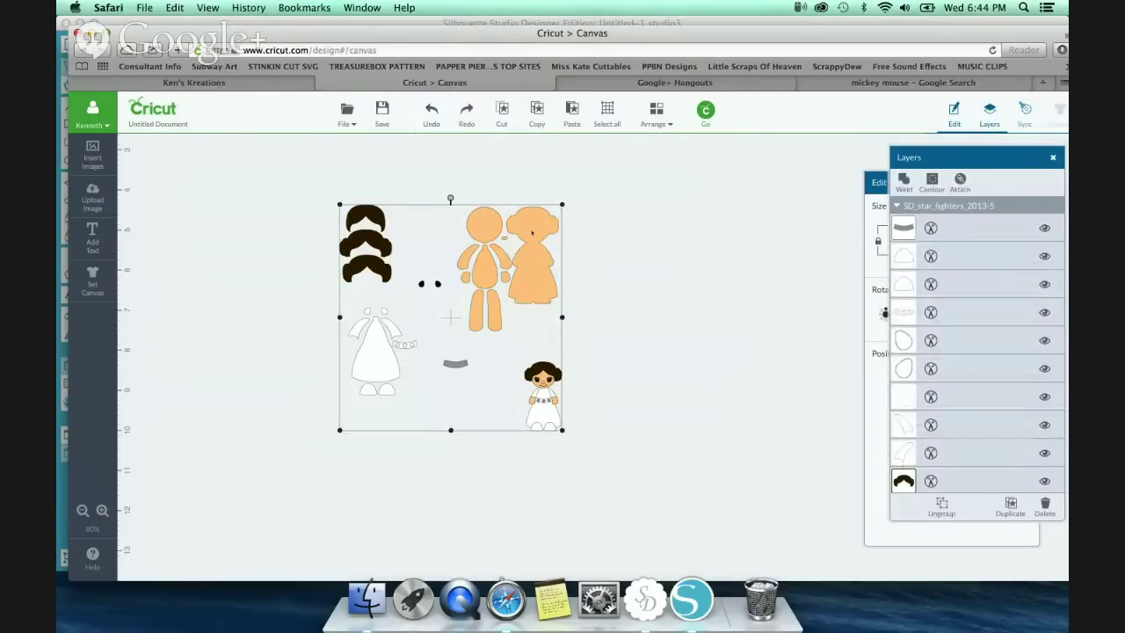
pyautogui.click(563, 429)
pyautogui.click(540, 418)
pyautogui.moveTo(562, 429); pyautogui.dragTo(652, 523)
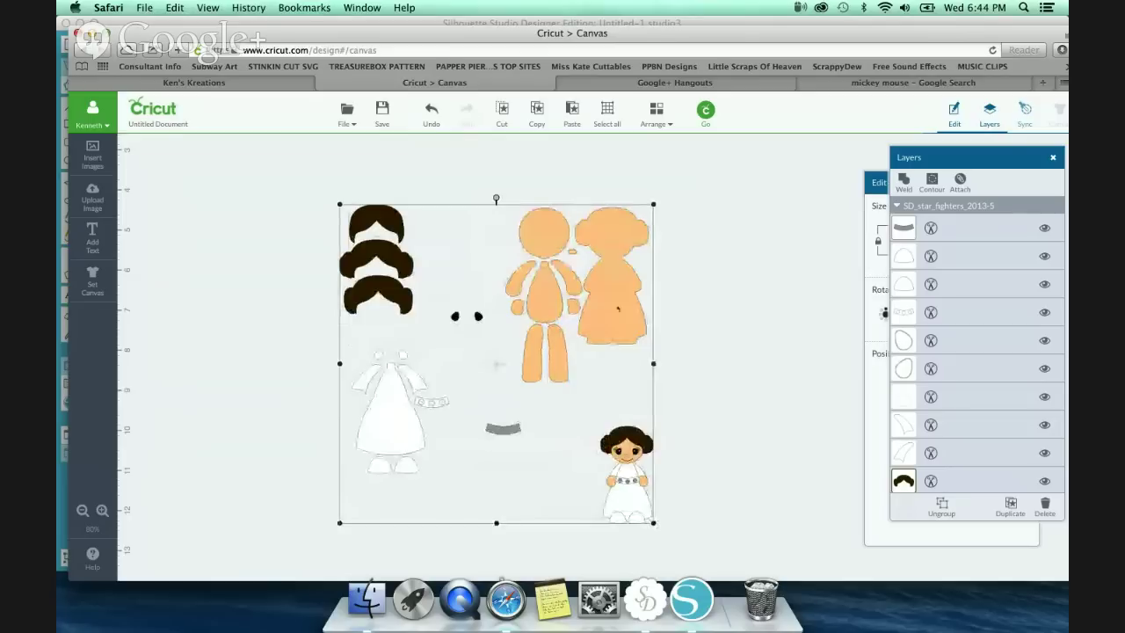
pyautogui.moveTo(617, 307); pyautogui.dragTo(565, 290)
# Step: Try ungrouping the enlarged image and selecting its peach full-figure silhouette, and undo the ungrouping
pyautogui.rightClick(565, 290)
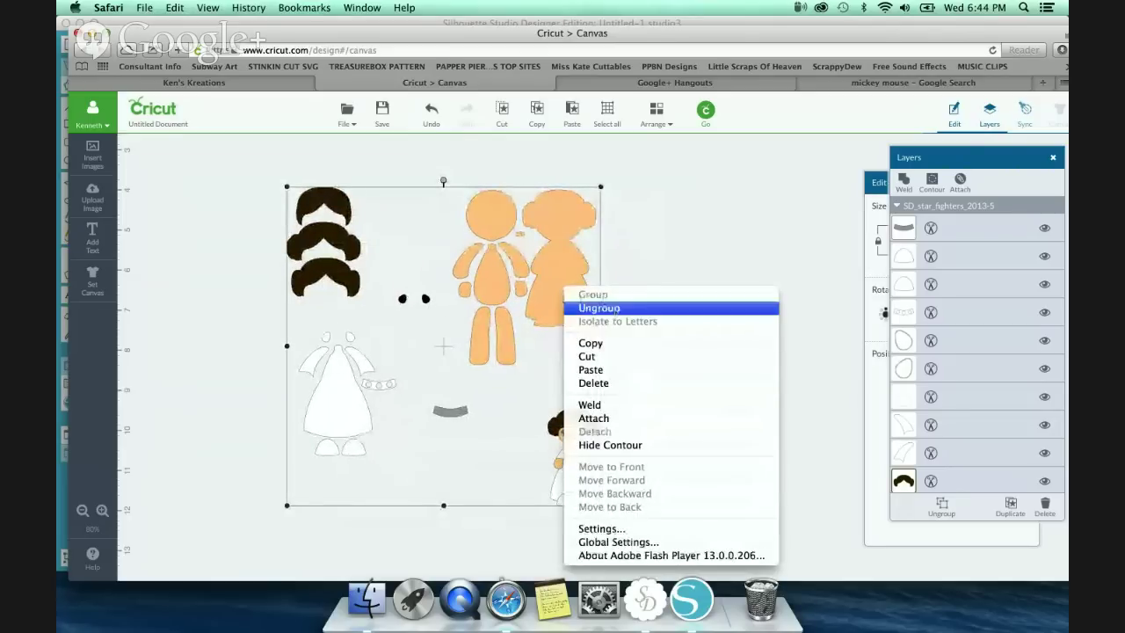
pyautogui.click(605, 310)
pyautogui.click(571, 292)
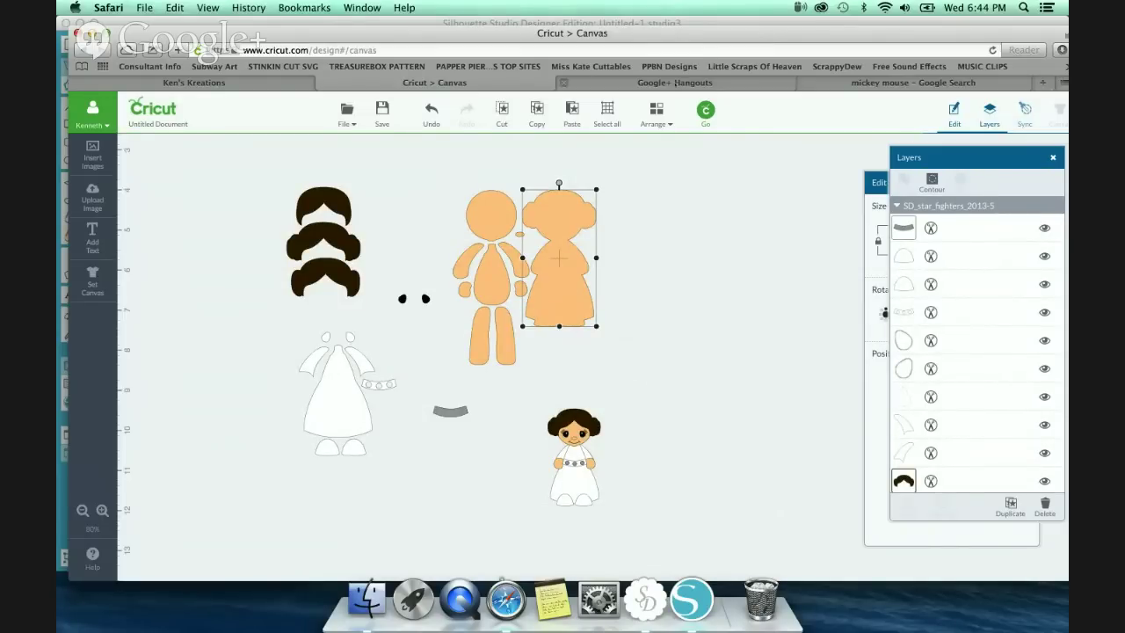
pyautogui.hotkey('ctrl', 'Tab')
pyautogui.hotkey('ctrl', 'shift', 'Tab')
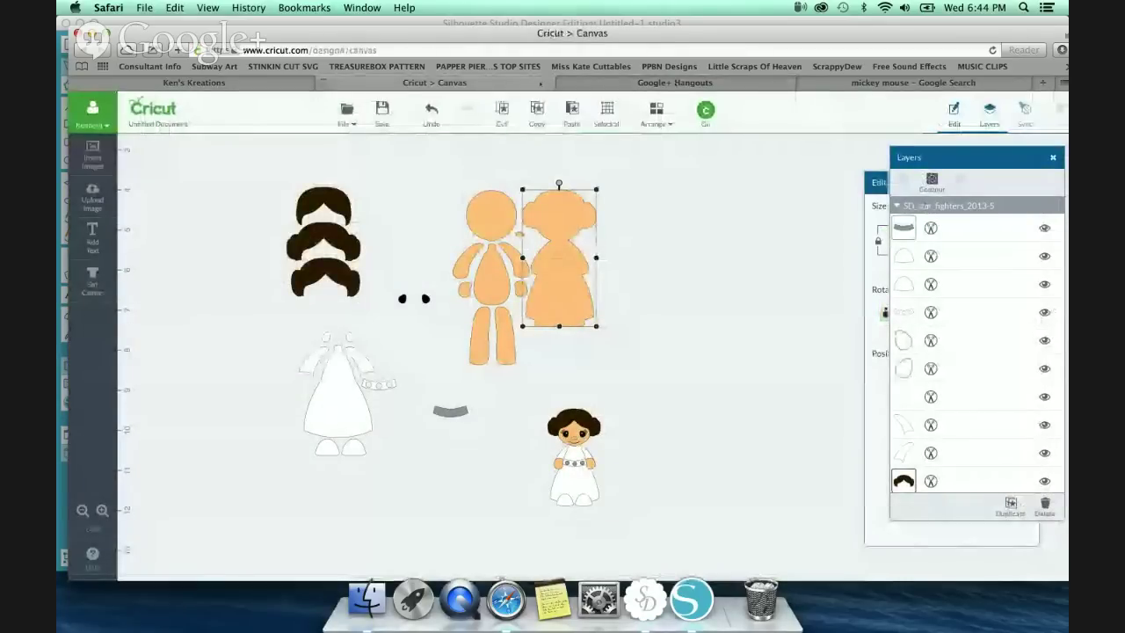
pyautogui.click(430, 110)
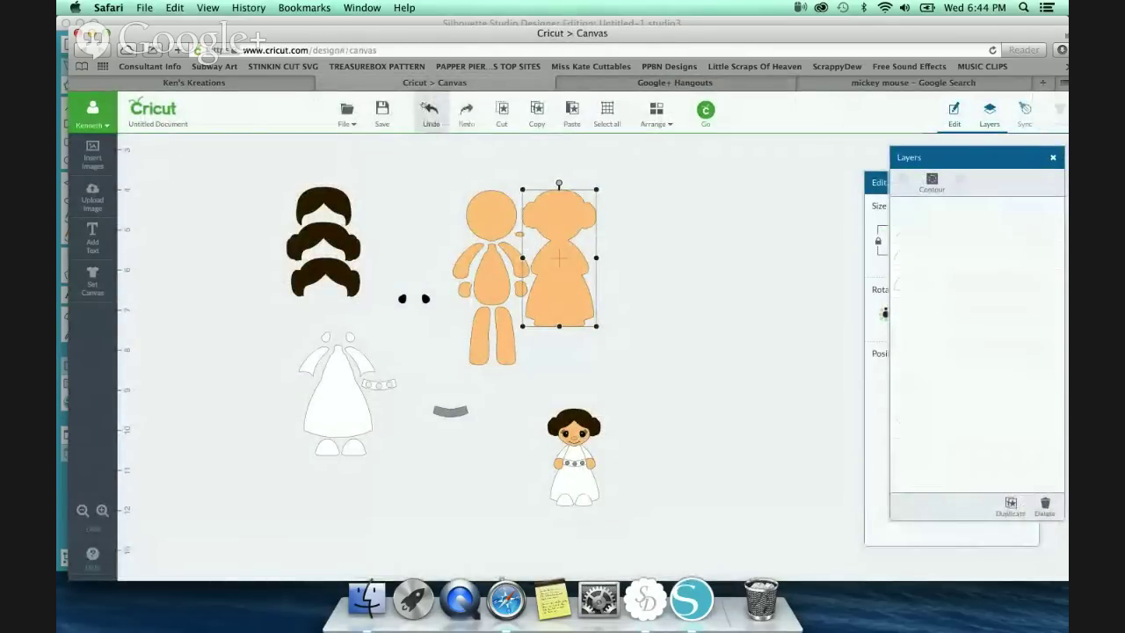
# Step: Enlarge the grouped image further to about 8.75 in tall and move it up on the canvas
pyautogui.click(503, 227)
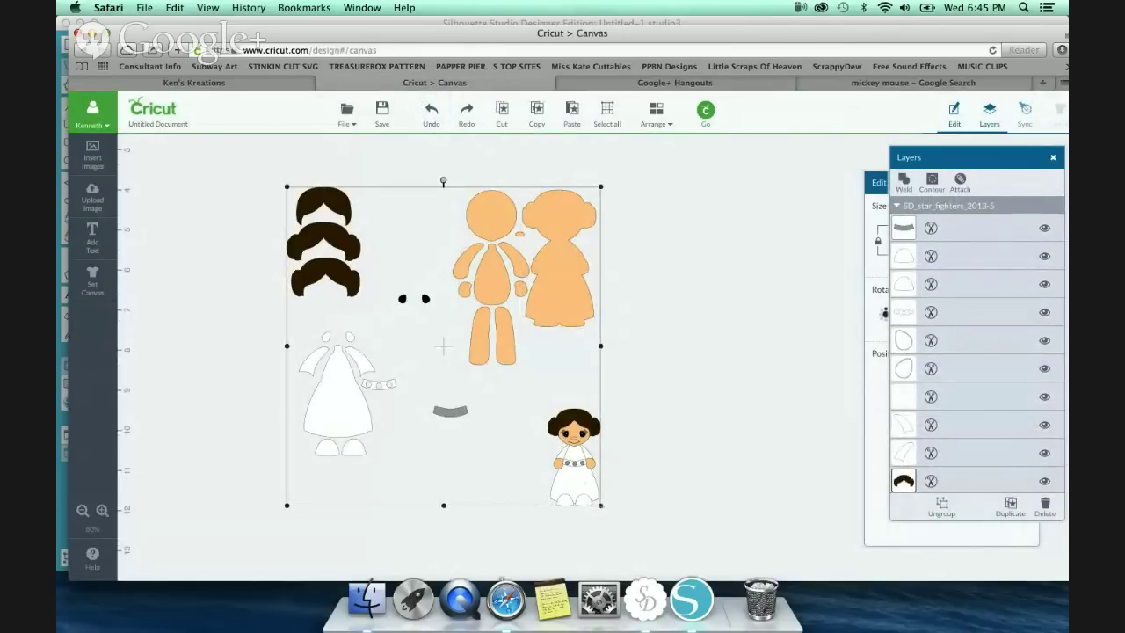
pyautogui.moveTo(600, 505); pyautogui.dragTo(634, 540)
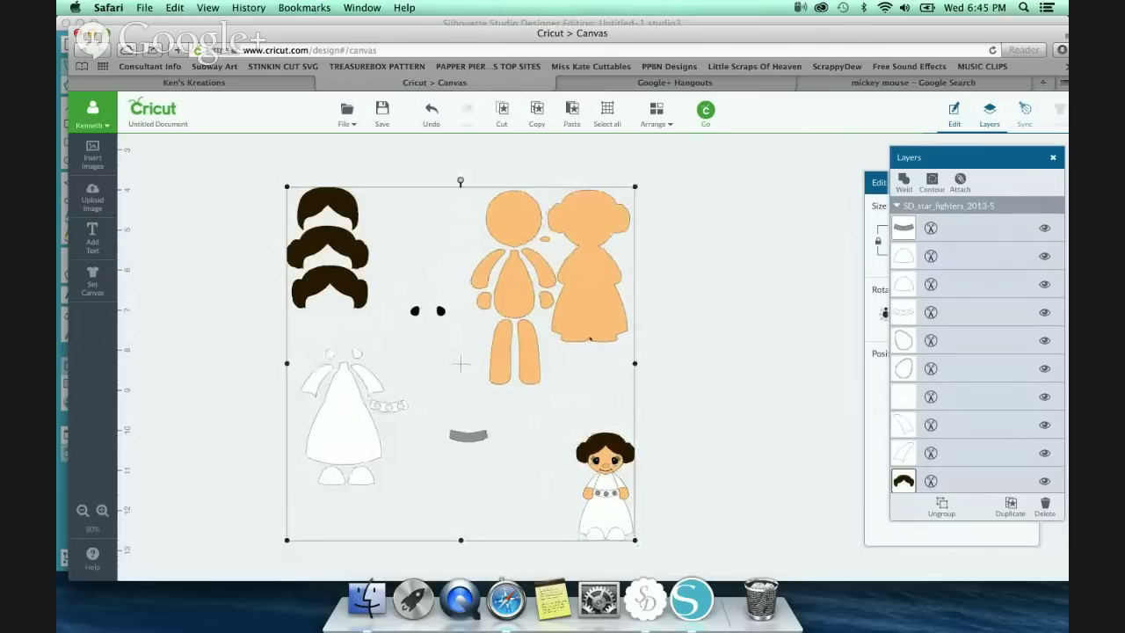
pyautogui.moveTo(589, 329); pyautogui.dragTo(582, 298)
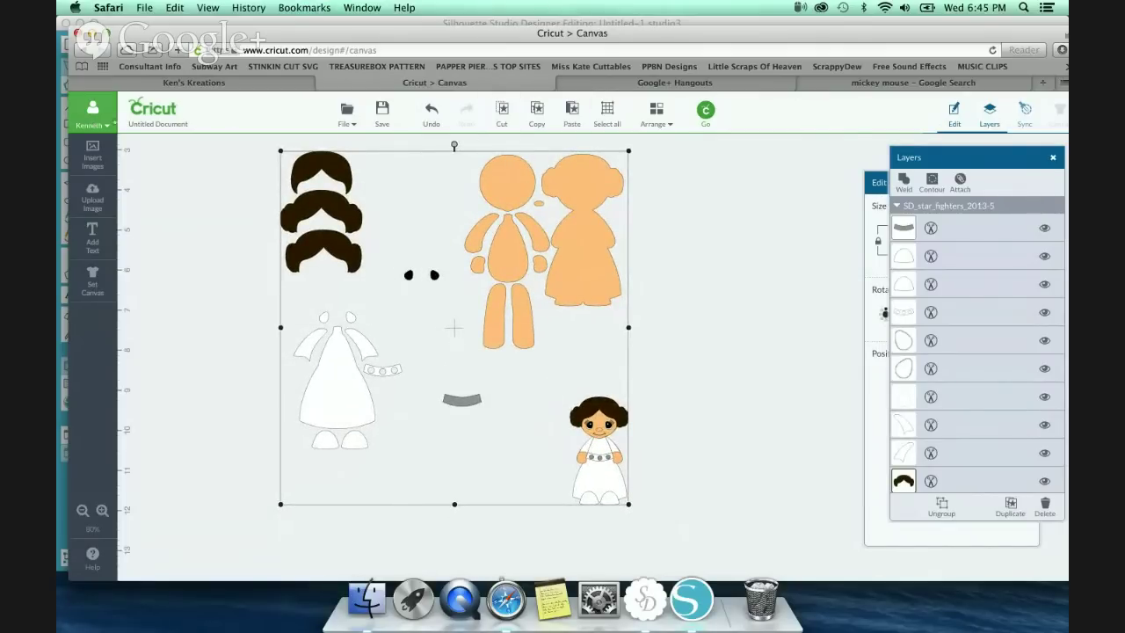
# Step: Look at the account options for account details, cartridge linking and firmware update
pyautogui.click(113, 123)
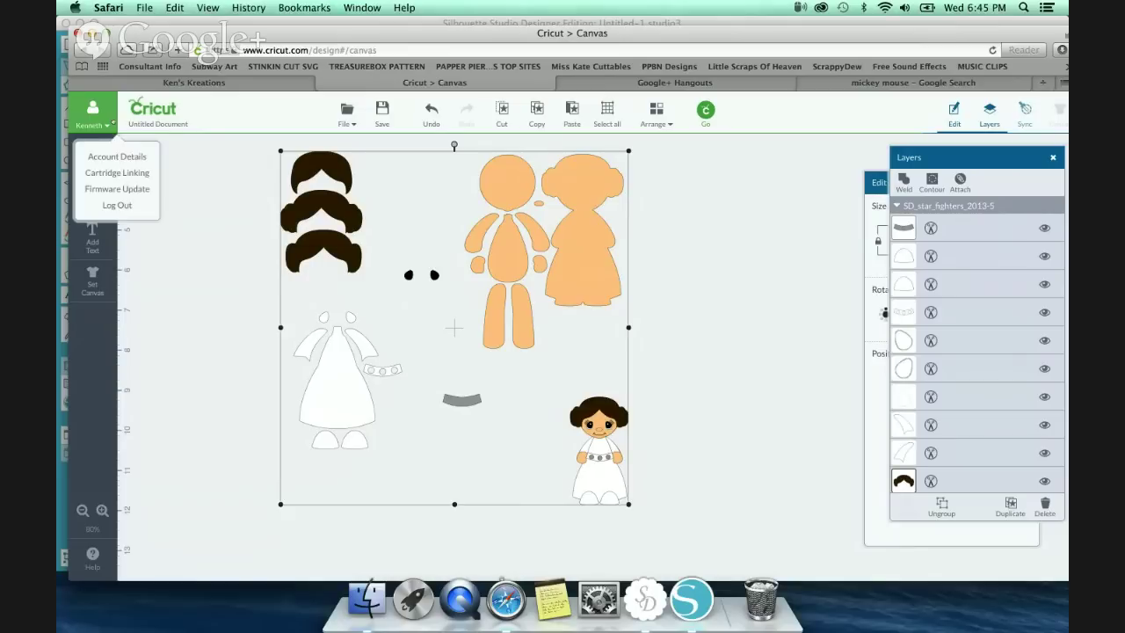
pyautogui.click(182, 134)
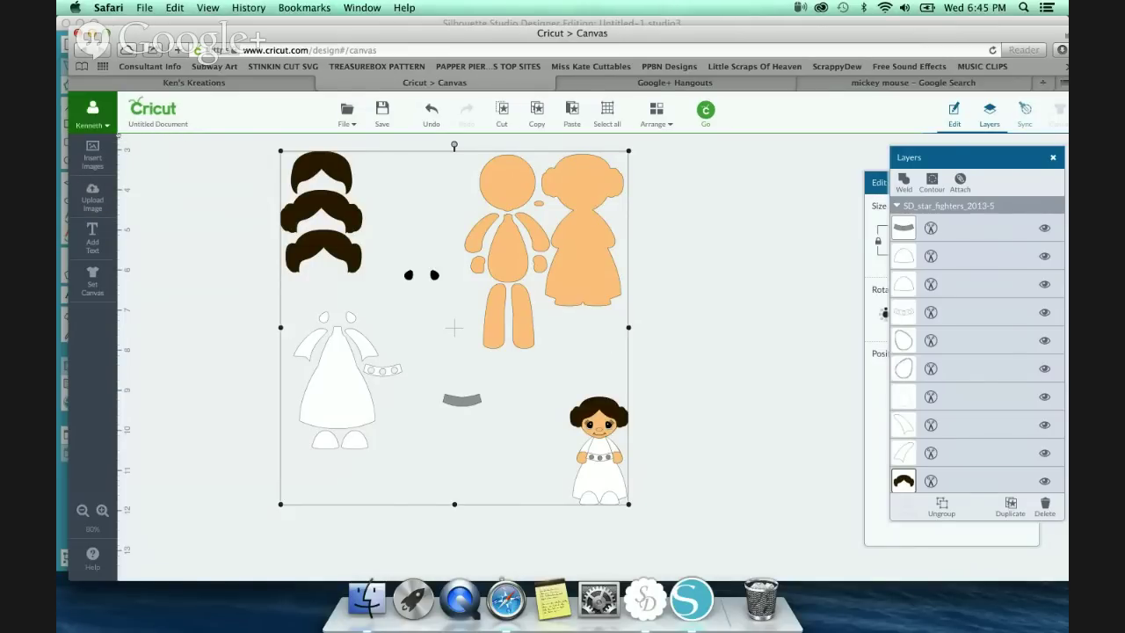
pyautogui.click(110, 125)
pyautogui.click(129, 136)
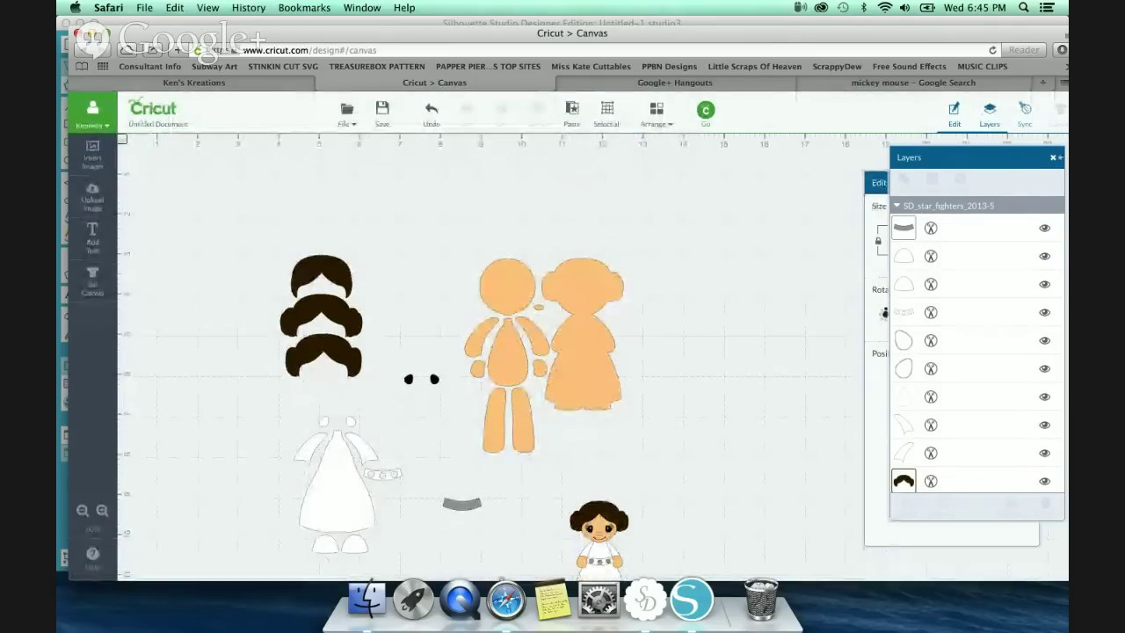
# Step: Hide the Layers and Edit panels to free up the canvas
pyautogui.click(1054, 158)
pyautogui.click(1028, 183)
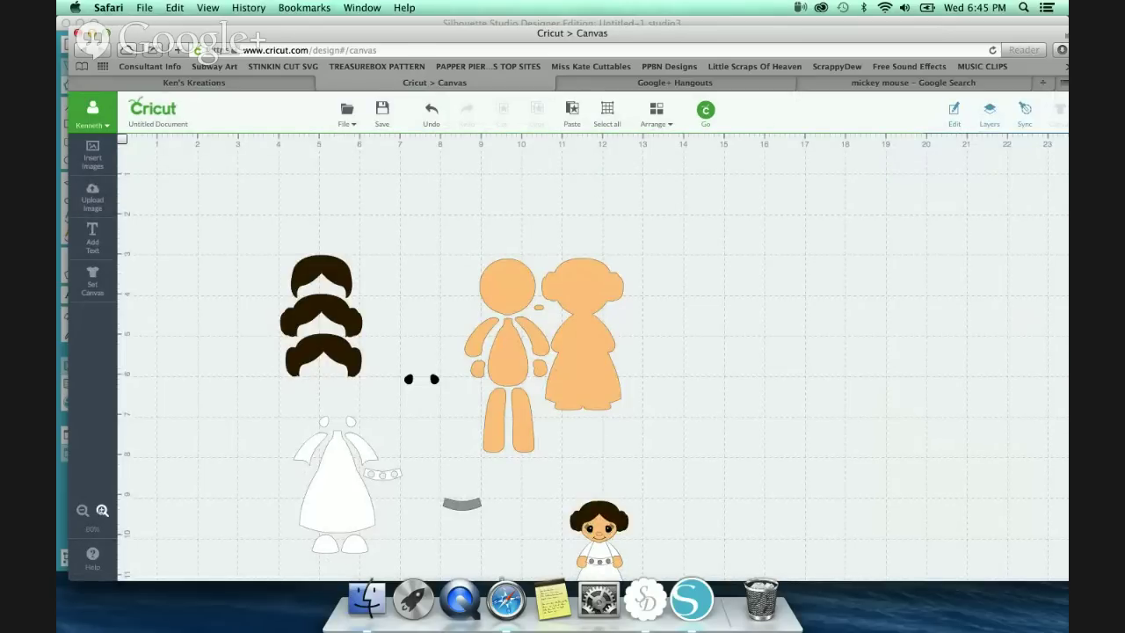
# Step: Move the grouped image up on the canvas and enlarge it to about 11 in wide
pyautogui.click(102, 510)
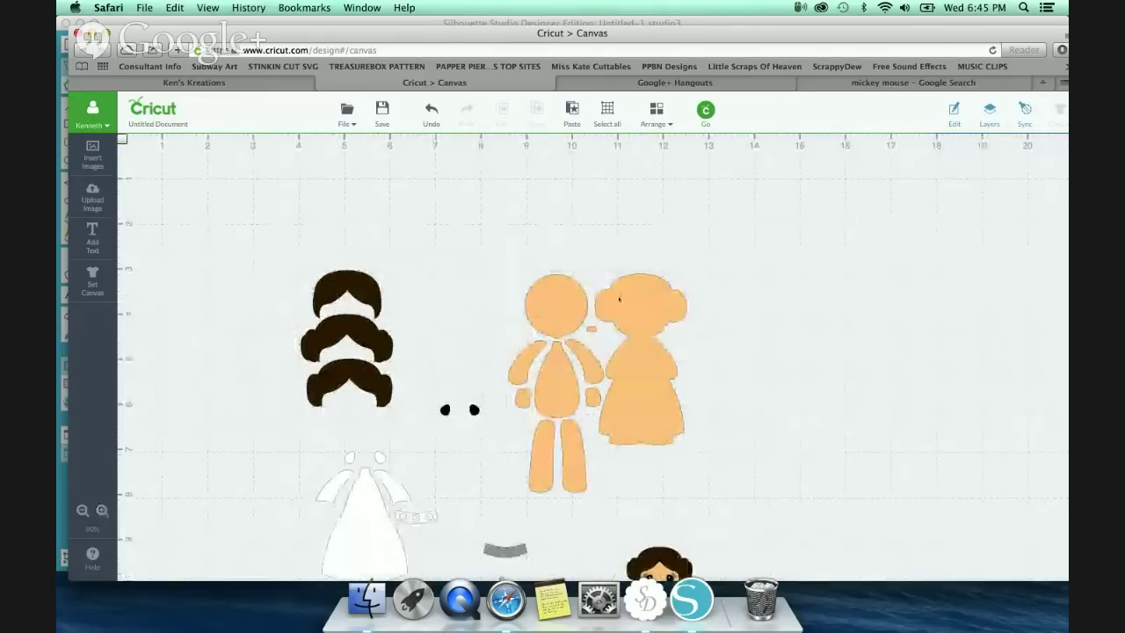
pyautogui.moveTo(618, 299); pyautogui.dragTo(601, 215)
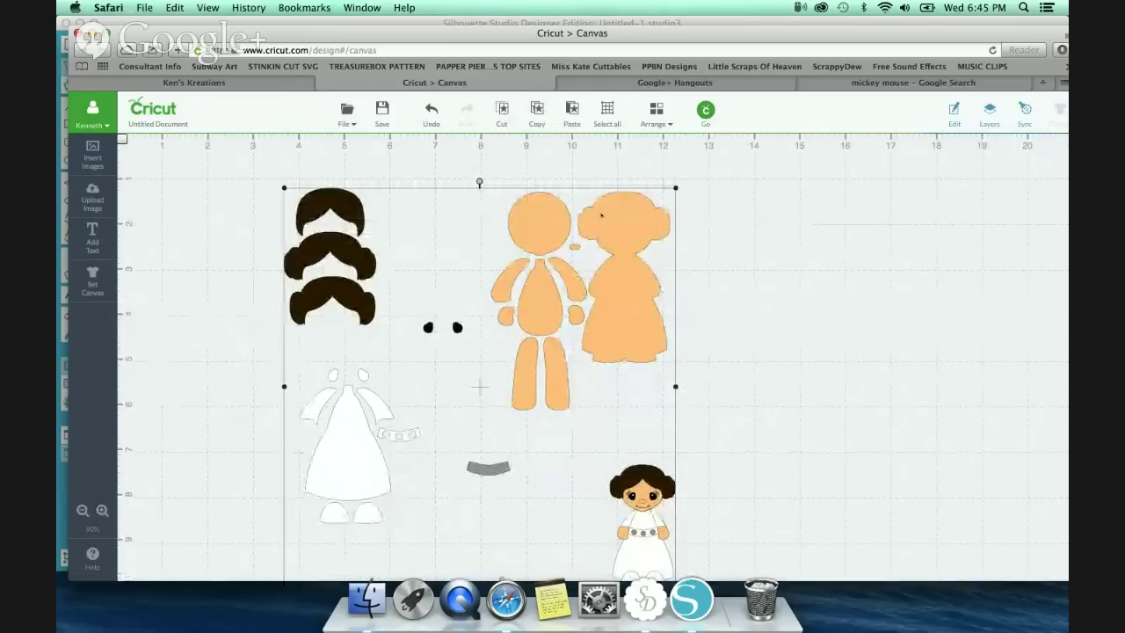
pyautogui.moveTo(594, 211); pyautogui.dragTo(588, 214)
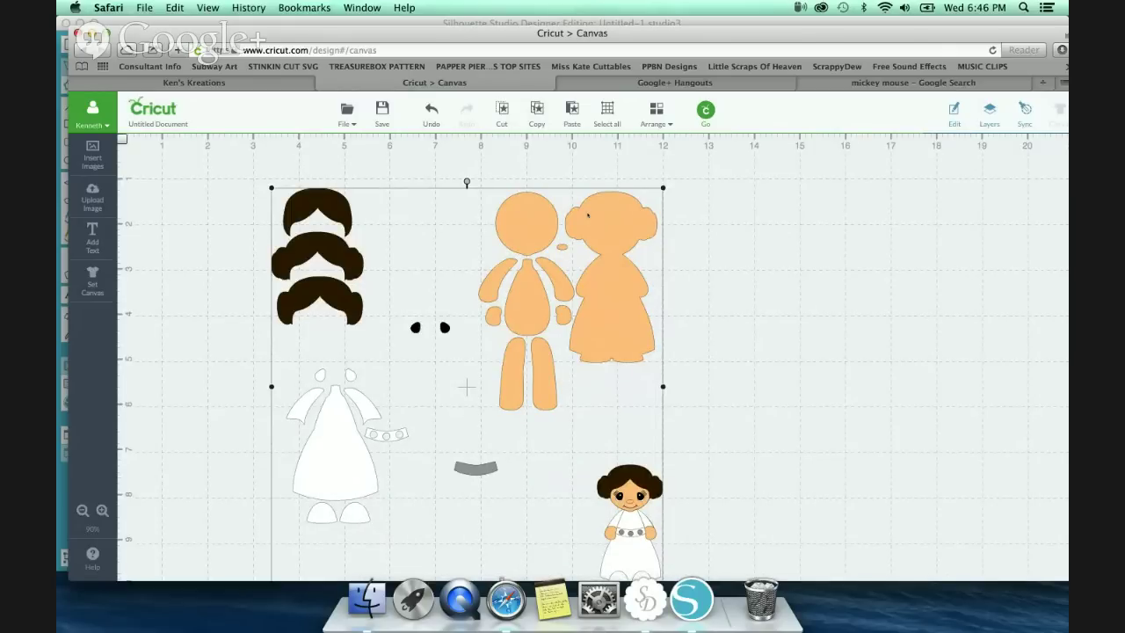
pyautogui.scroll(-3, 684, 243)
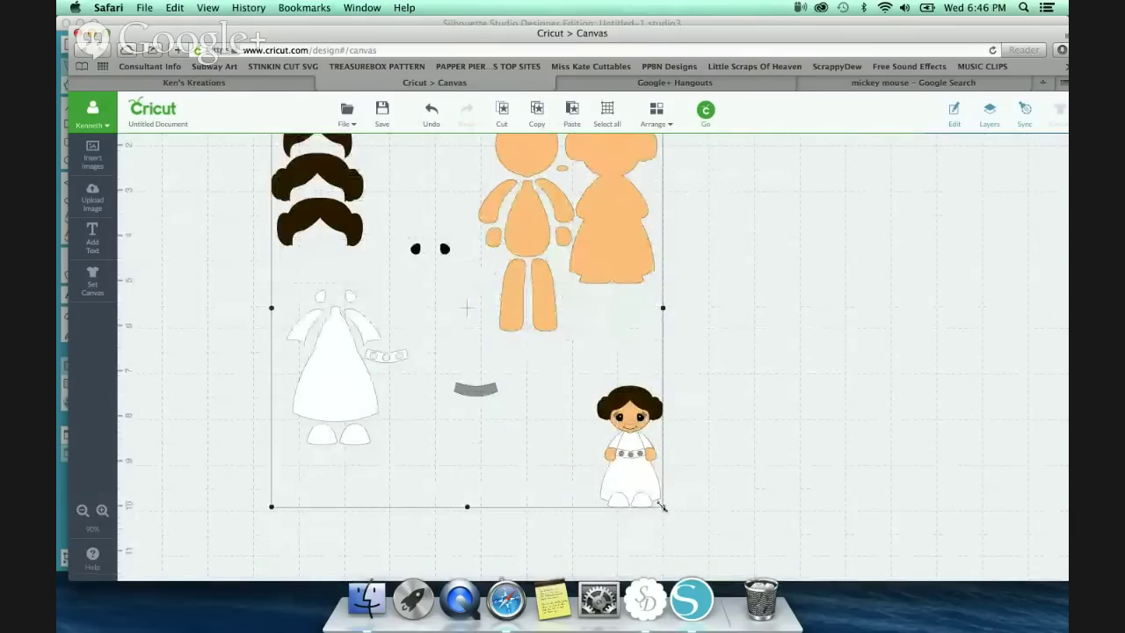
pyautogui.moveTo(663, 506); pyautogui.dragTo(786, 625)
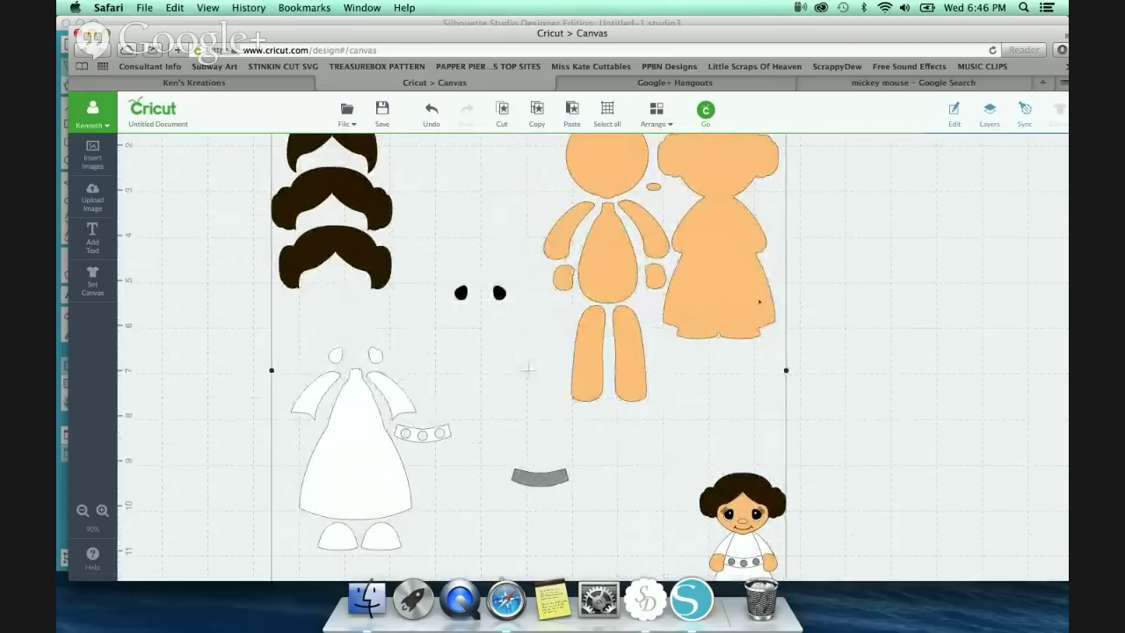
pyautogui.scroll(3, 760, 301)
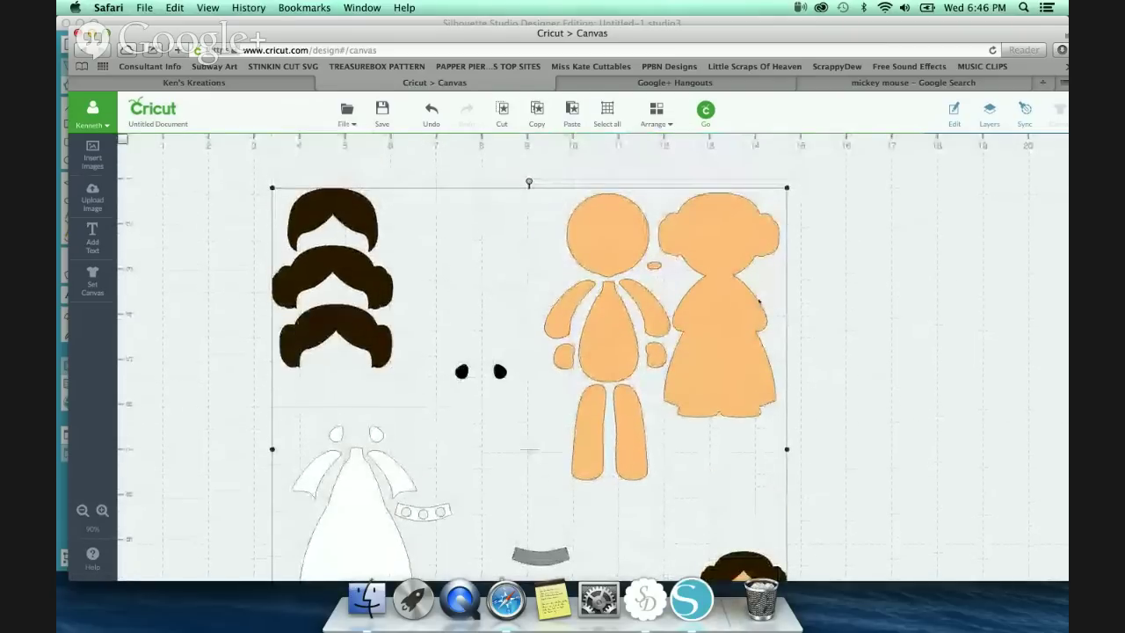
# Step: Check the hangout's question stream, and shift the enlarged group on the Cricut canvas so it starts at about 1 in horizontally and vertically
pyautogui.click(681, 84)
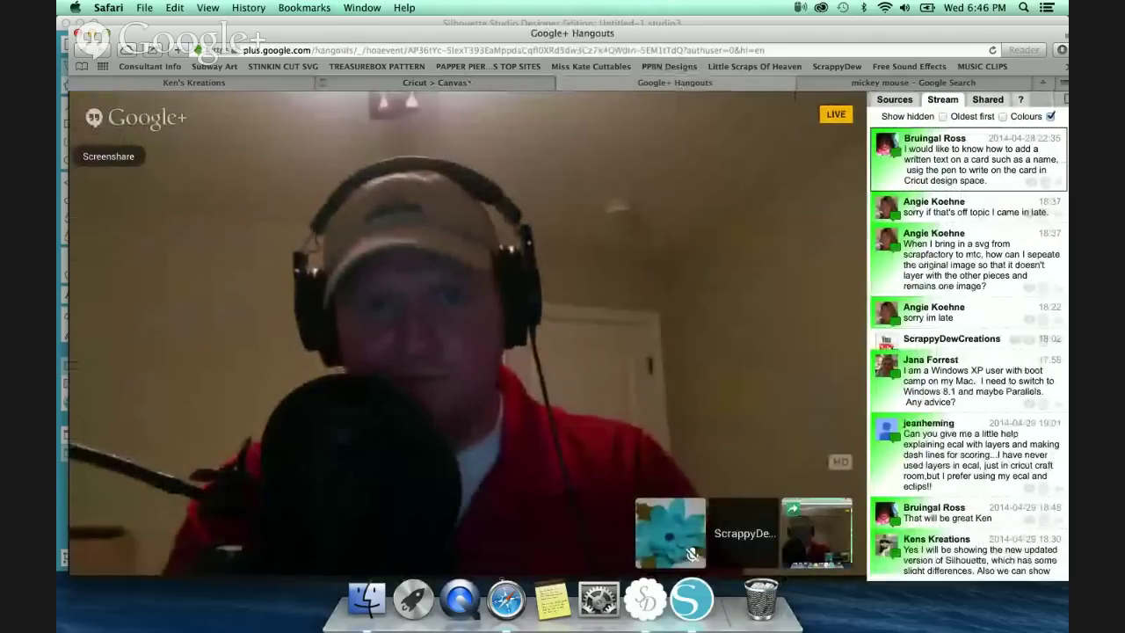
pyautogui.hotkey('ctrl', 'shift', 'Tab')
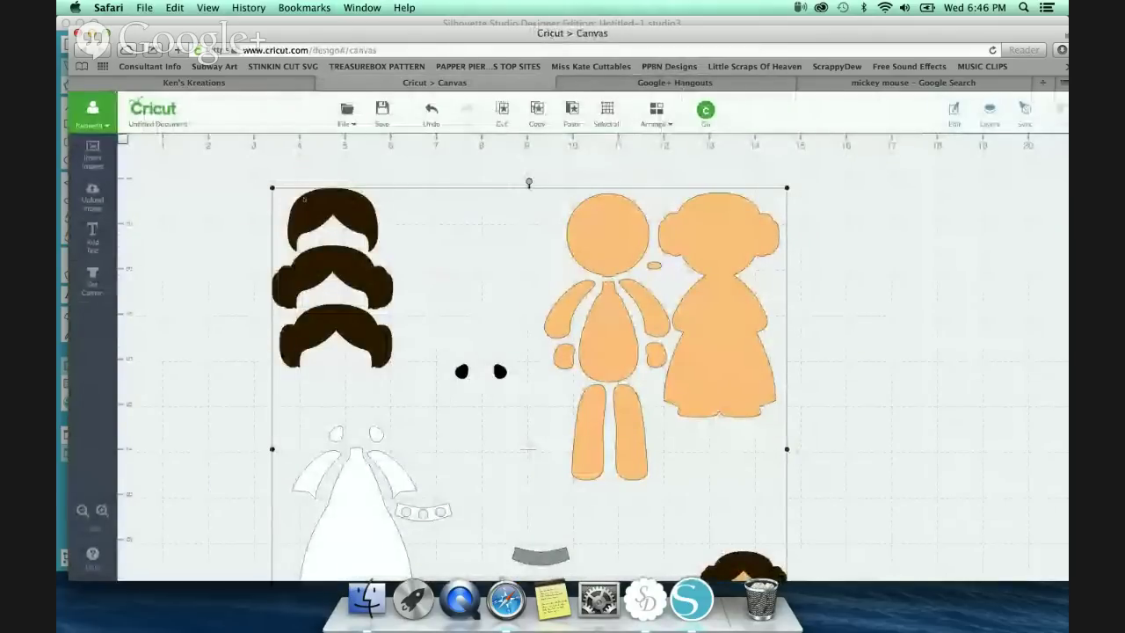
pyautogui.moveTo(321, 213); pyautogui.dragTo(216, 206)
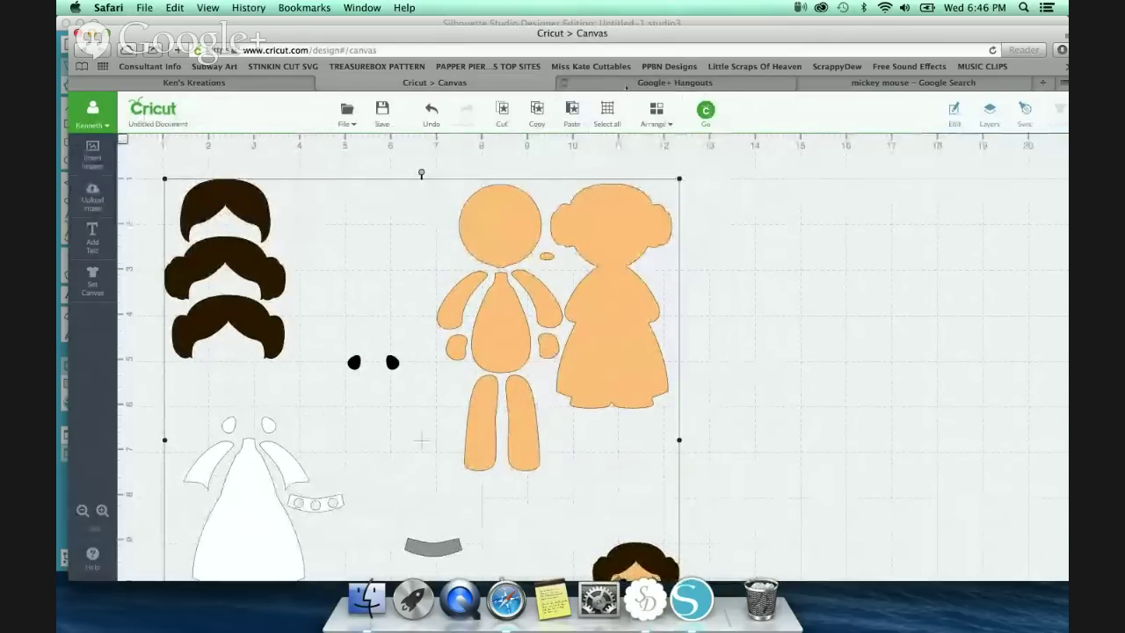
pyautogui.click(625, 84)
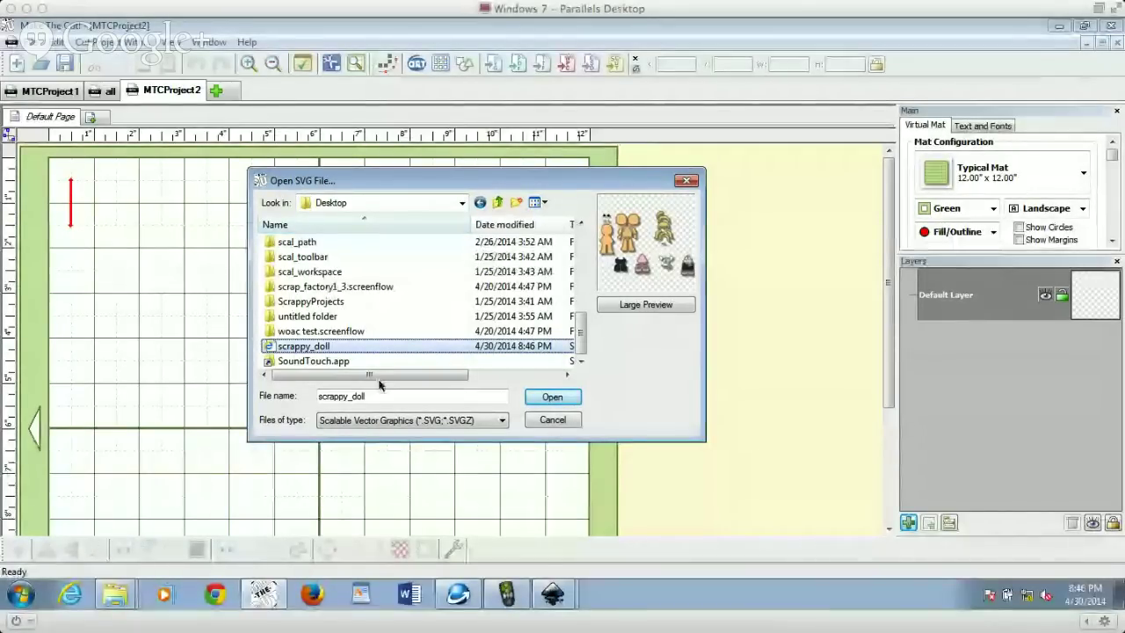
# Step: In Make The Cut, import the scrappy_doll SVG file and shift all its shapes 0.5 in across and down the mat
pyautogui.doubleClick(323, 348)
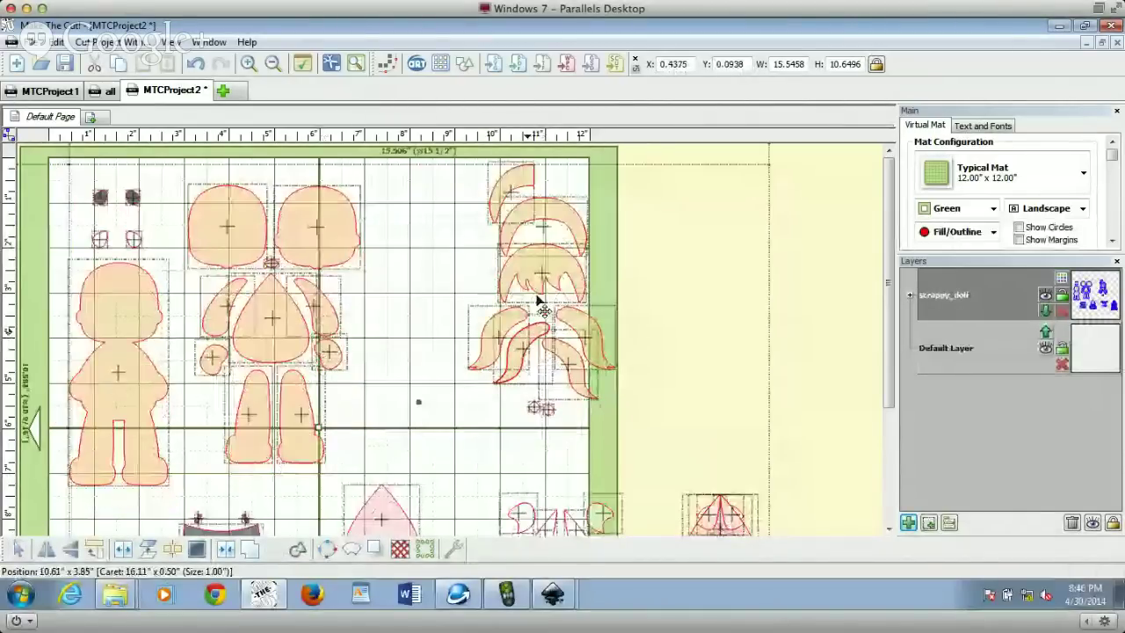
pyautogui.moveTo(539, 304); pyautogui.dragTo(561, 325)
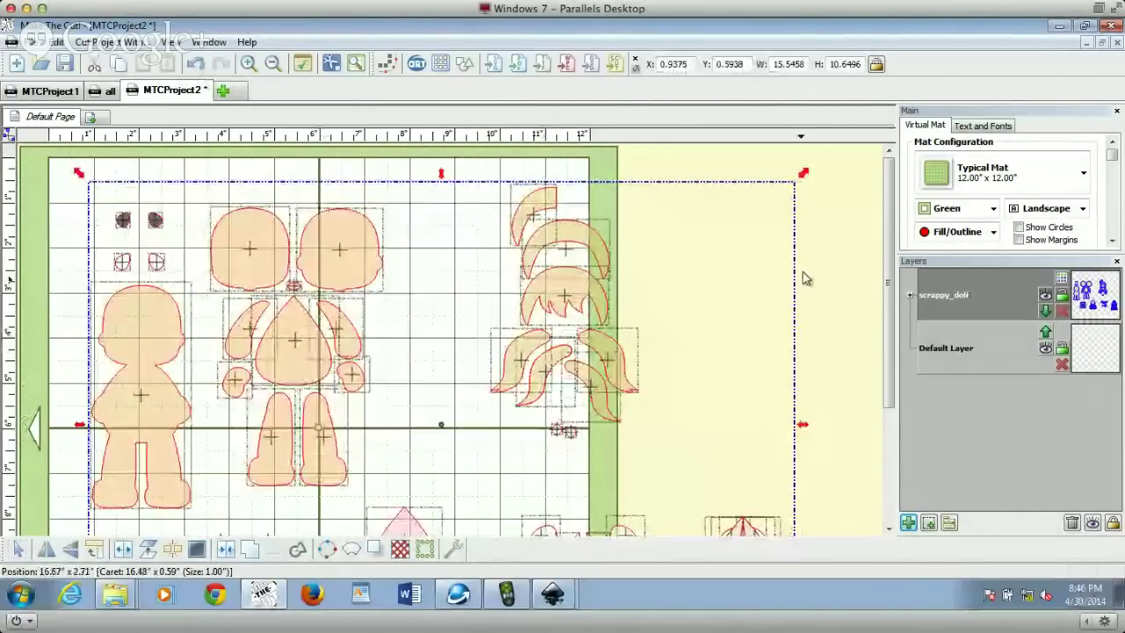
pyautogui.scroll(-4, 874, 290)
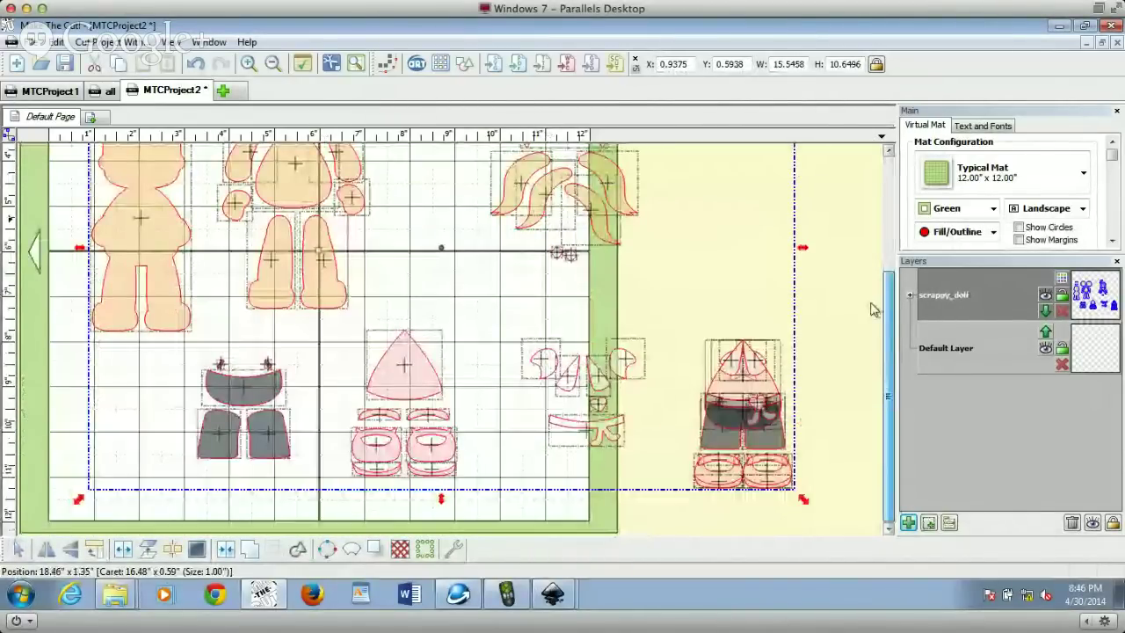
pyautogui.scroll(2, 870, 307)
pyautogui.scroll(1, 871, 268)
pyautogui.scroll(1, 866, 245)
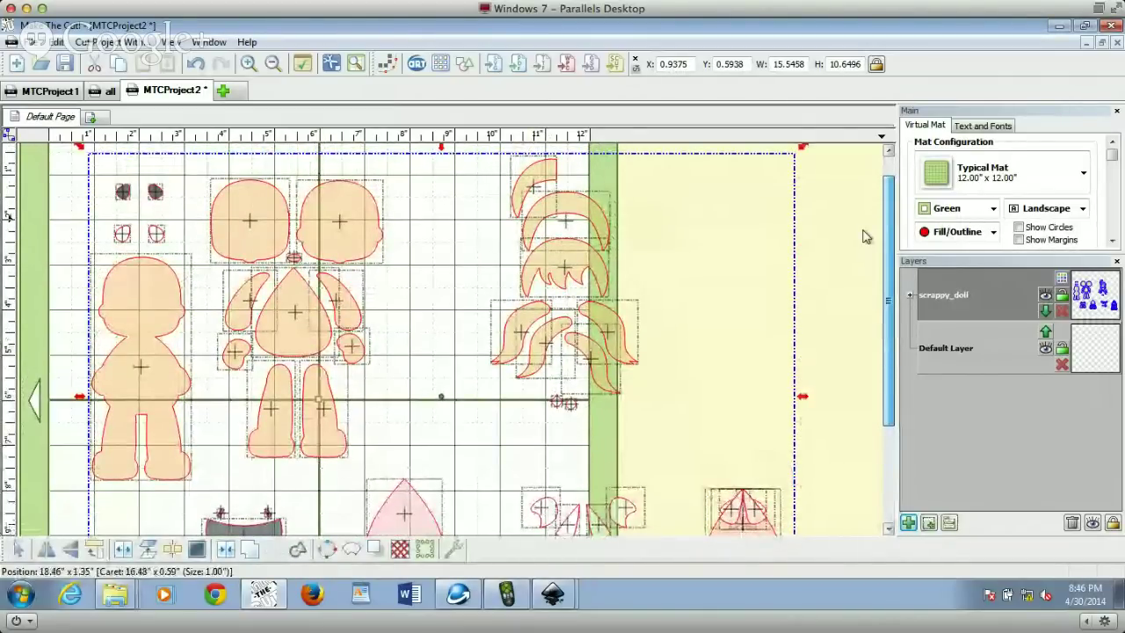
pyautogui.scroll(1, 866, 234)
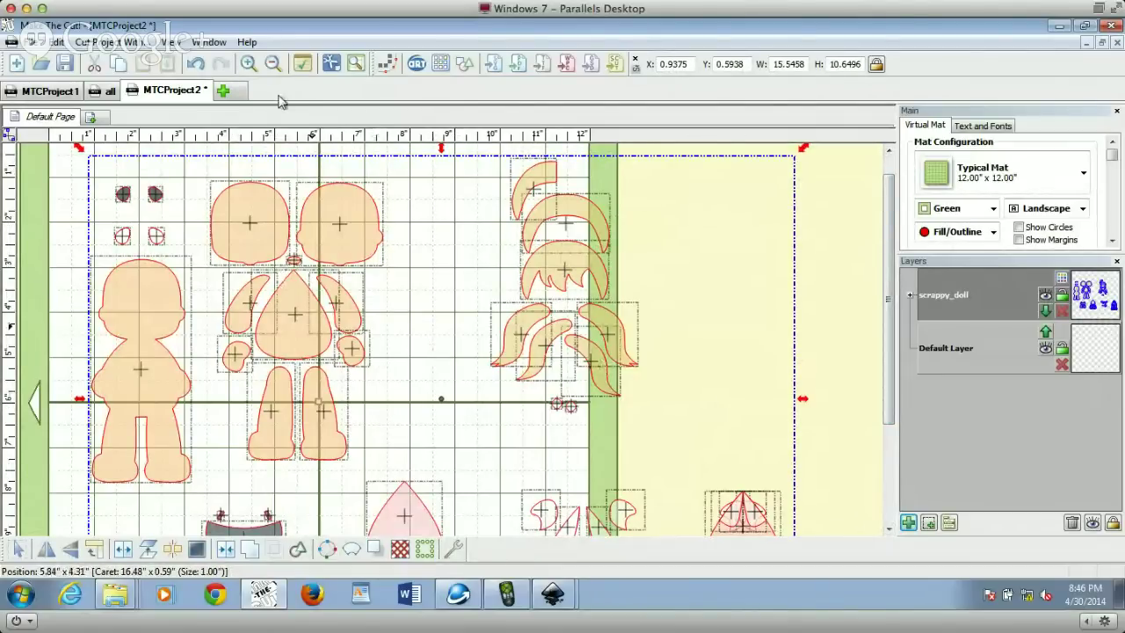
# Step: Try to split the selected doll shapes into separate pieces, and clear the selection
pyautogui.click(273, 63)
pyautogui.click(273, 63)
pyautogui.click(272, 64)
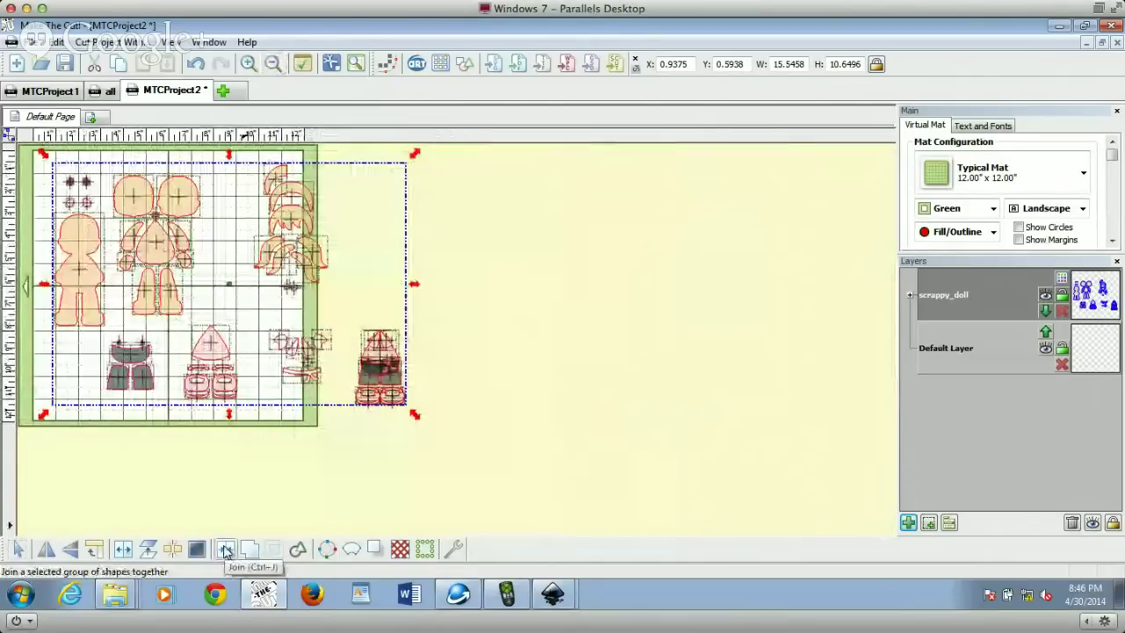
pyautogui.click(123, 550)
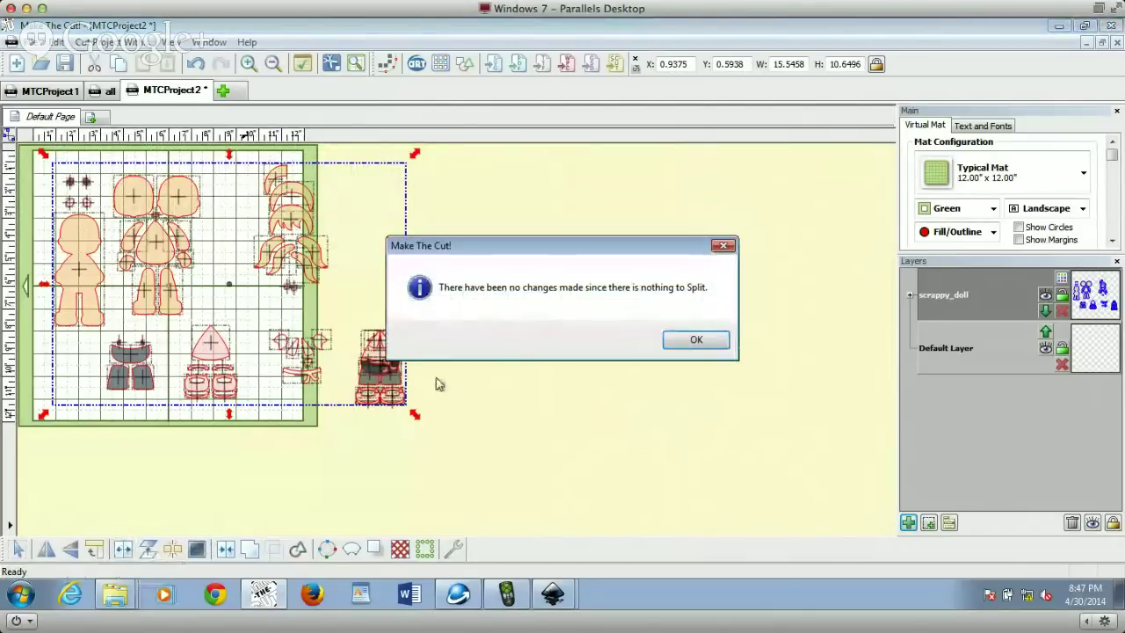
pyautogui.click(708, 343)
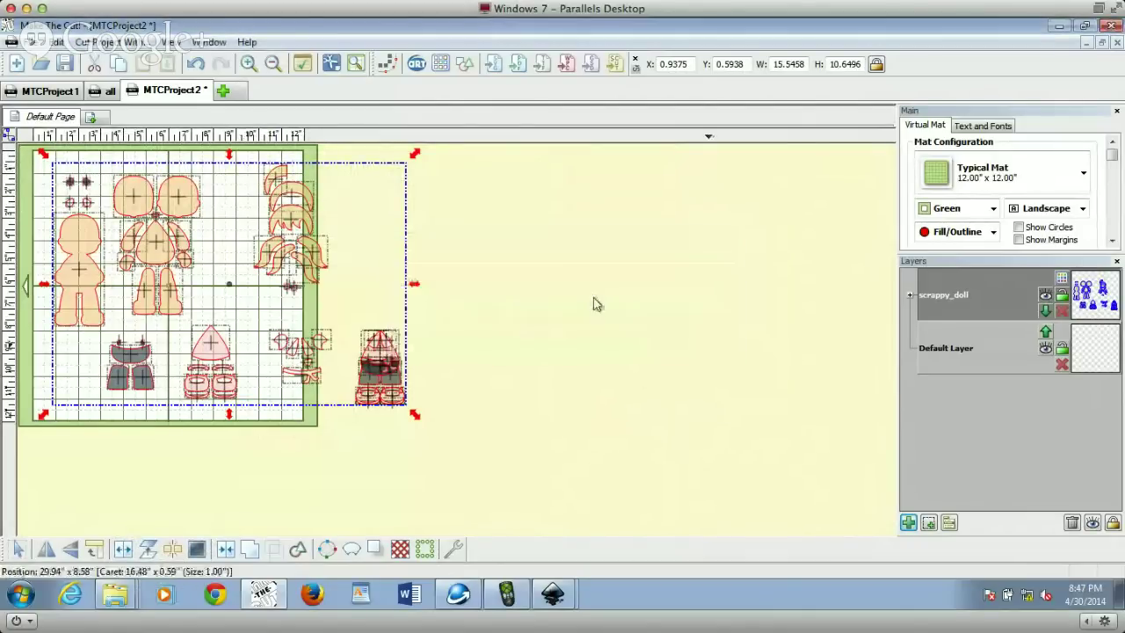
pyautogui.click(149, 548)
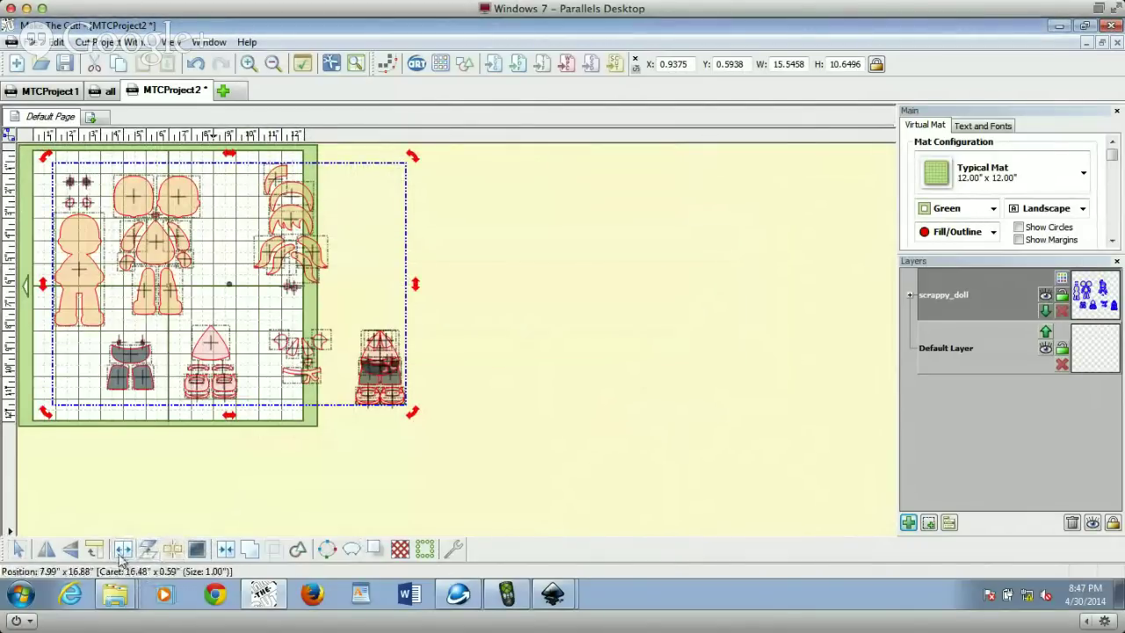
pyautogui.click(250, 193)
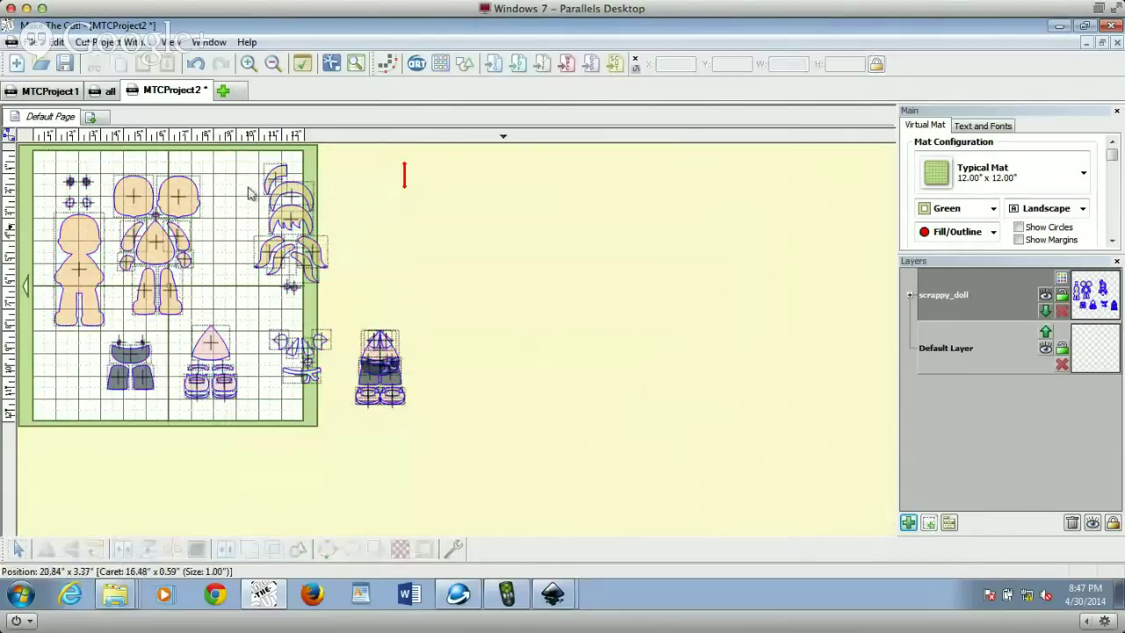
# Step: Copy the full-body silhouette, paste it in place on a new layer, and move the copy off the mat into empty space
pyautogui.click(85, 264)
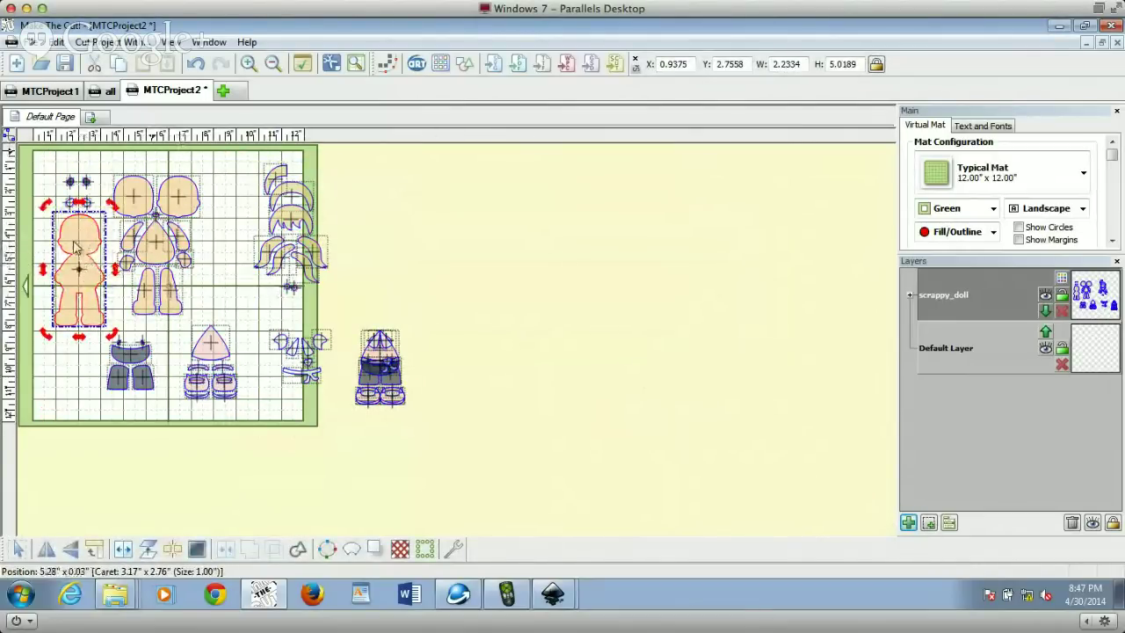
pyautogui.click(118, 65)
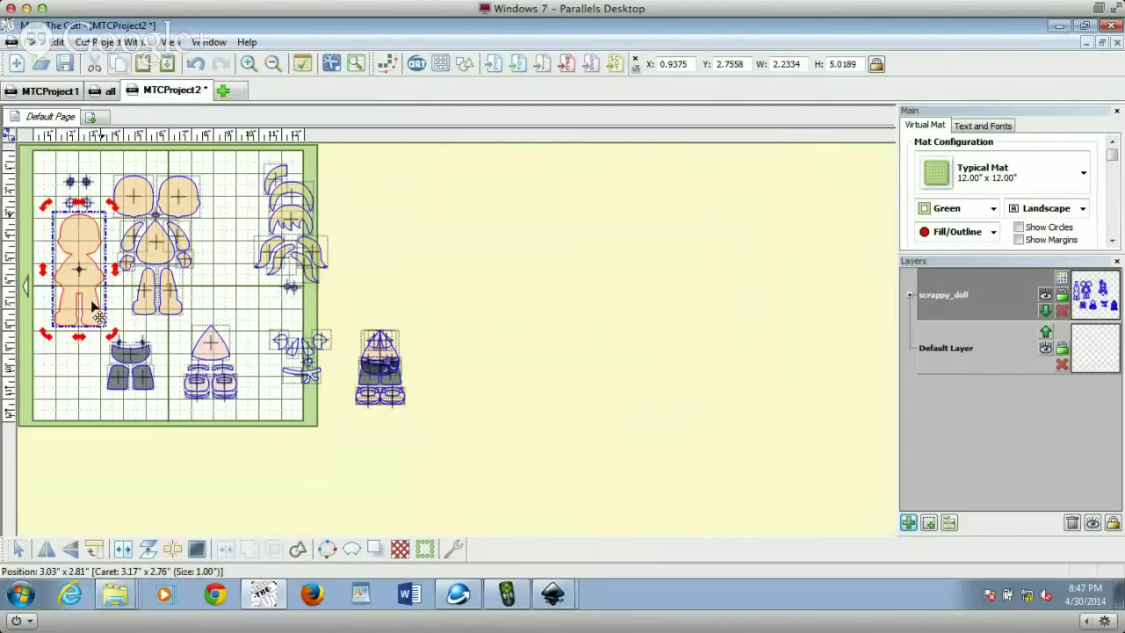
pyautogui.click(908, 523)
pyautogui.click(167, 64)
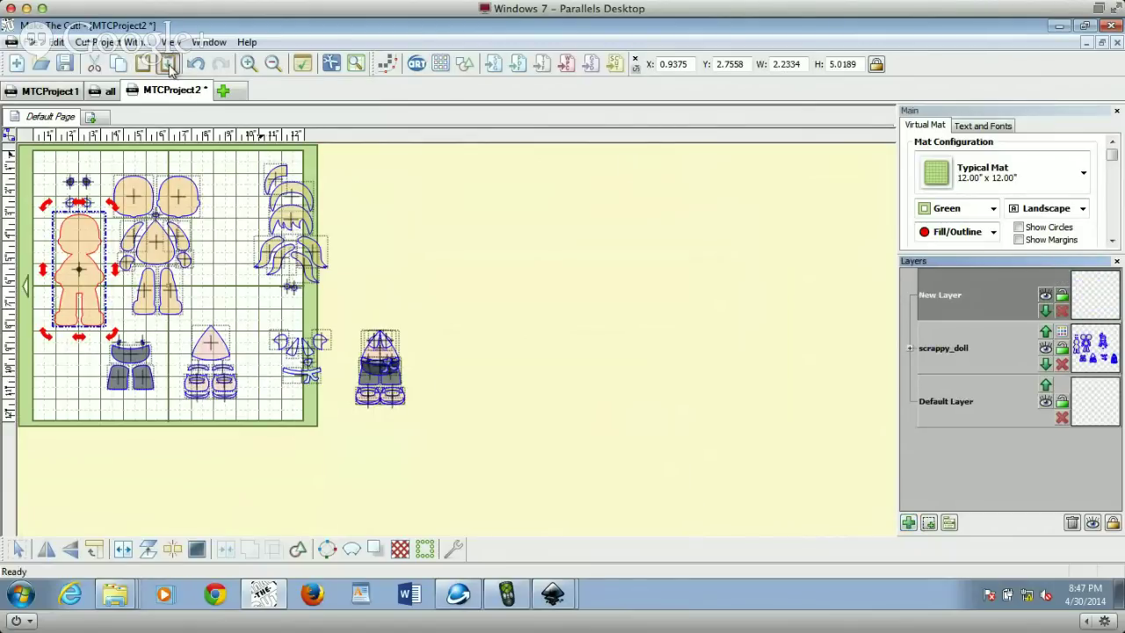
pyautogui.moveTo(76, 264); pyautogui.dragTo(510, 247)
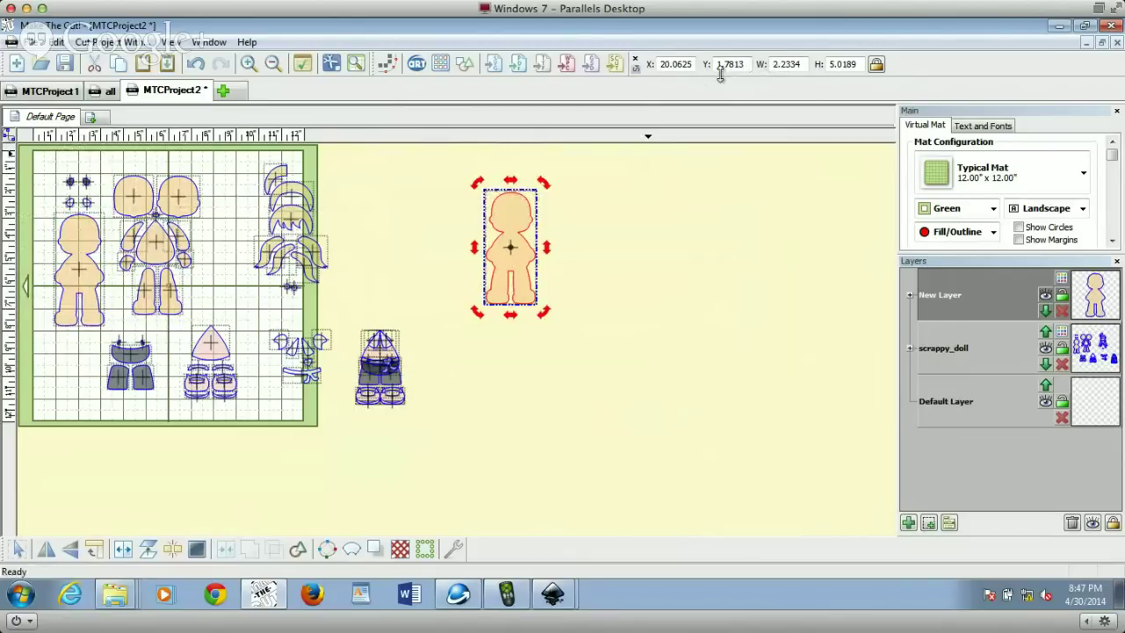
# Step: Set the silhouette copy's height to 4.5 in with its proportions locked
pyautogui.click(791, 64)
pyautogui.doubleClick(851, 64)
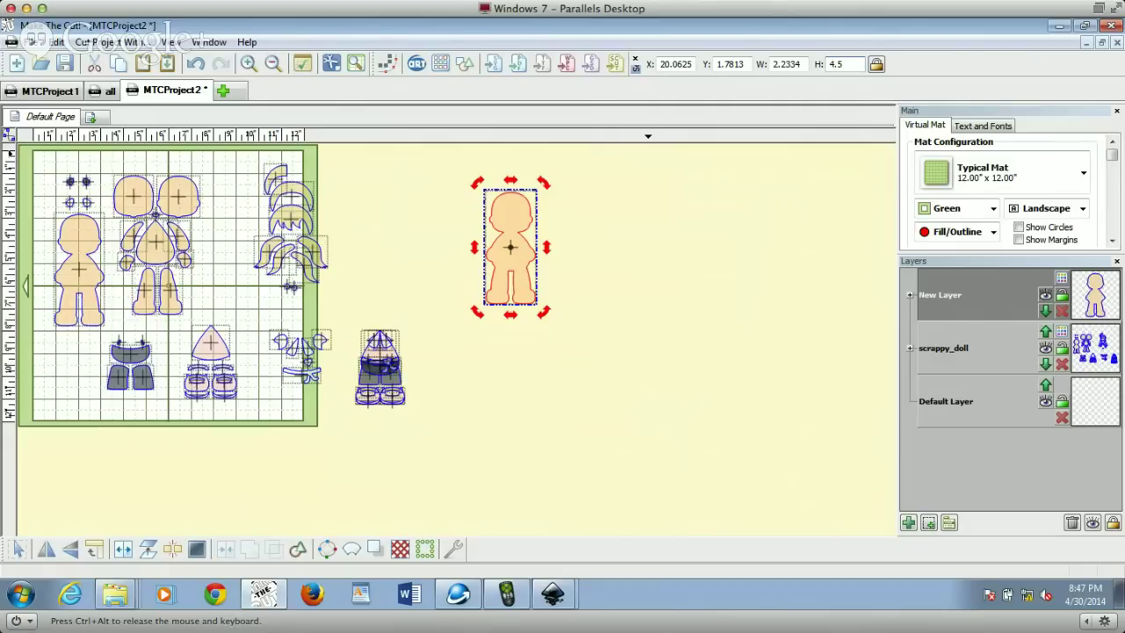
pyautogui.press('Return')
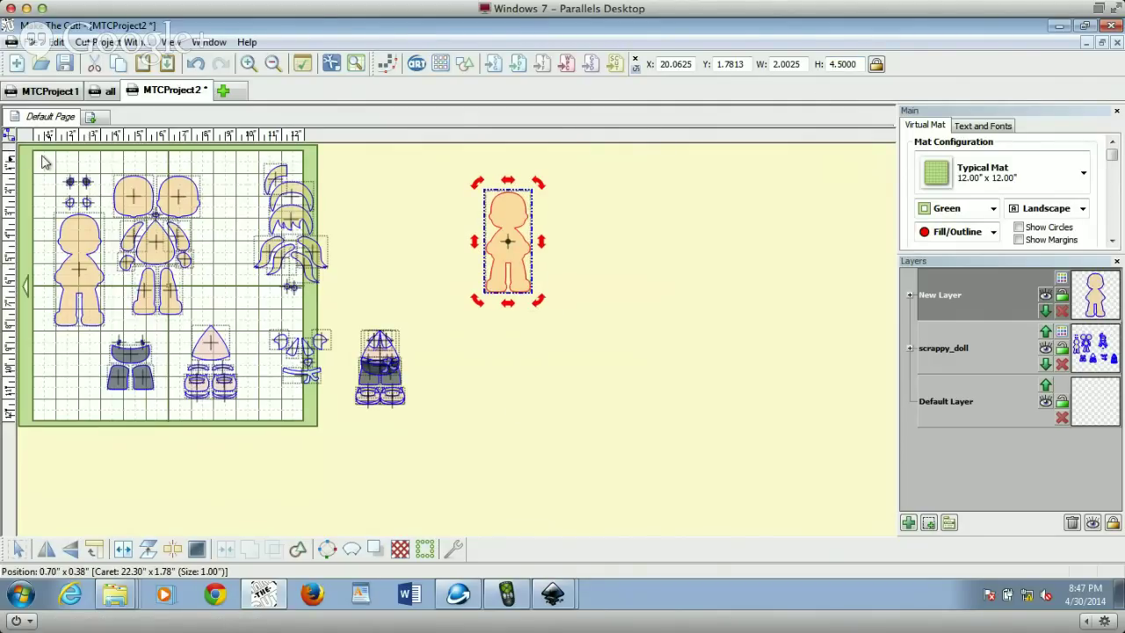
# Step: Scale all the doll pieces down over the 4.5 in silhouette until the sizes match, and return them to the mat
pyautogui.moveTo(44, 161); pyautogui.dragTo(445, 454)
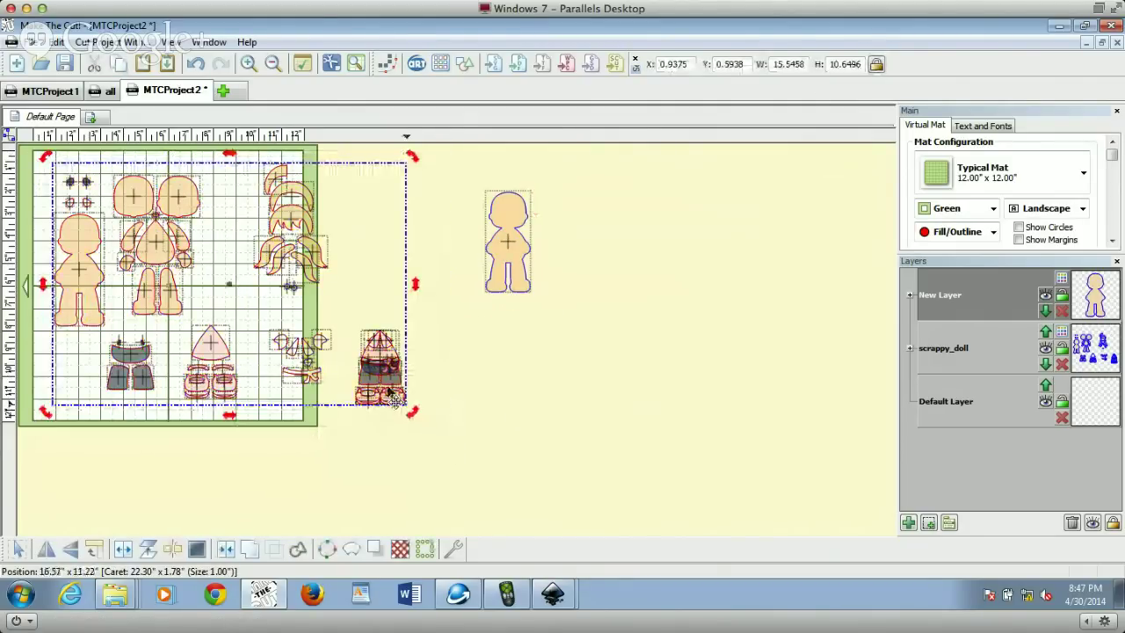
pyautogui.moveTo(382, 391); pyautogui.dragTo(782, 347)
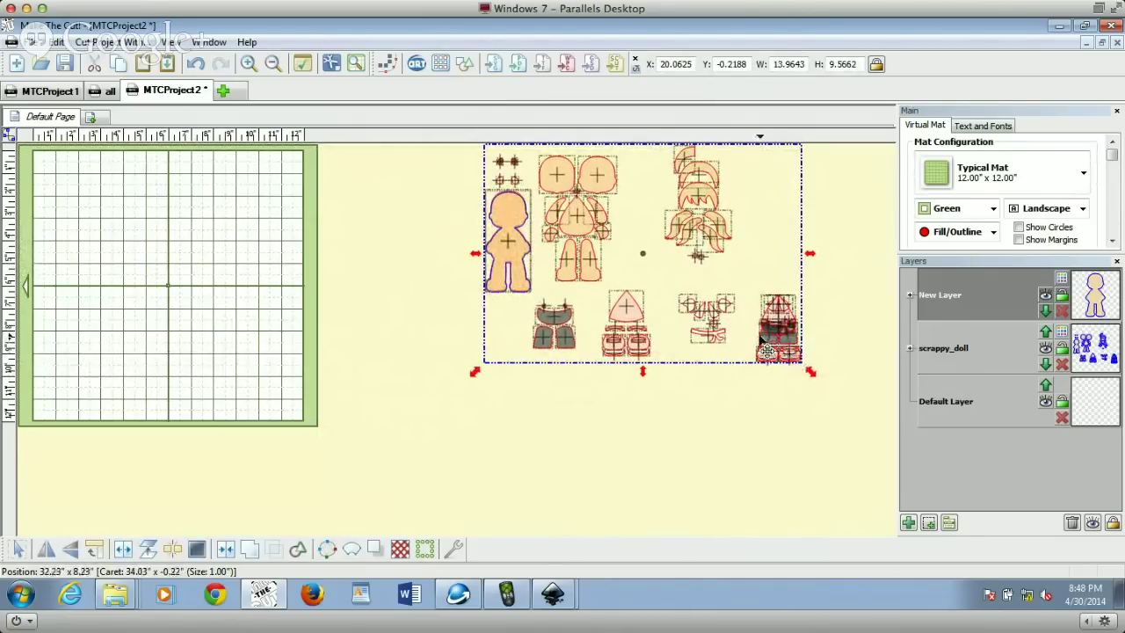
pyautogui.moveTo(791, 334); pyautogui.dragTo(363, 373)
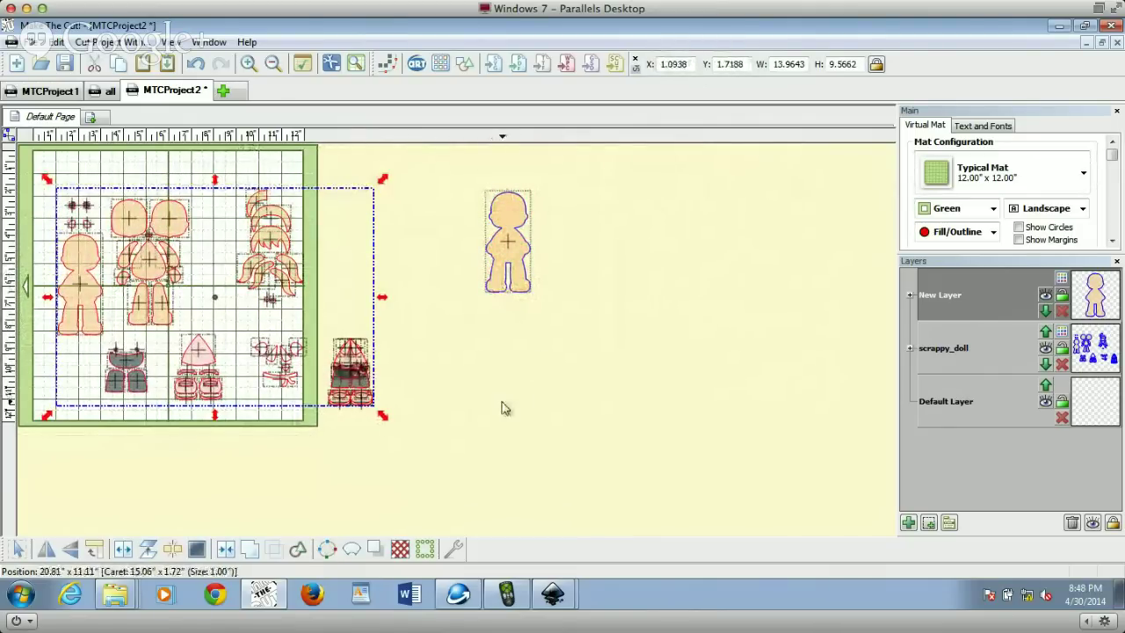
# Step: Undo the moves and scaling of the doll pieces, and deselect everything
pyautogui.click(195, 64)
pyautogui.click(195, 63)
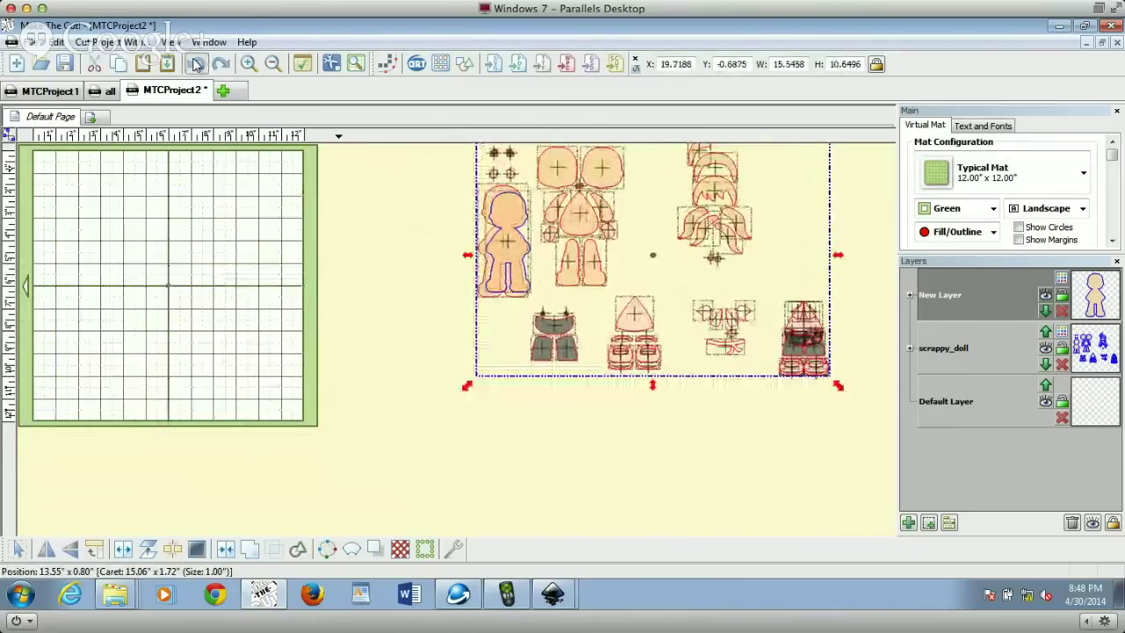
pyautogui.click(196, 64)
pyautogui.click(662, 326)
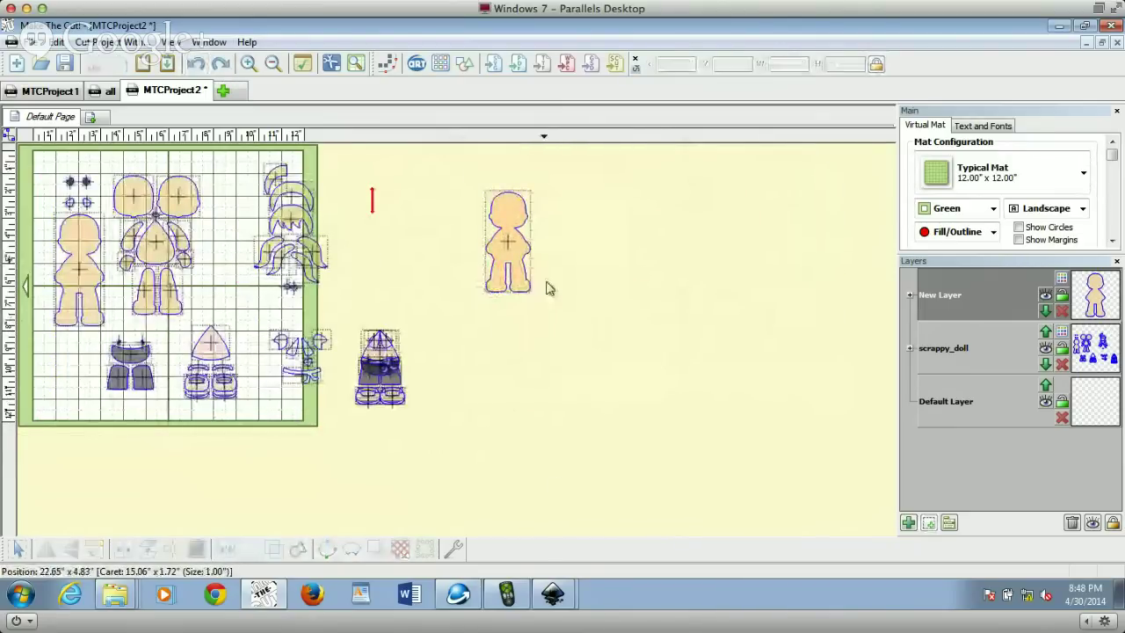
# Step: Shrink the silhouette copy beside the mat proportionally to a height of 1.5 in
pyautogui.click(519, 280)
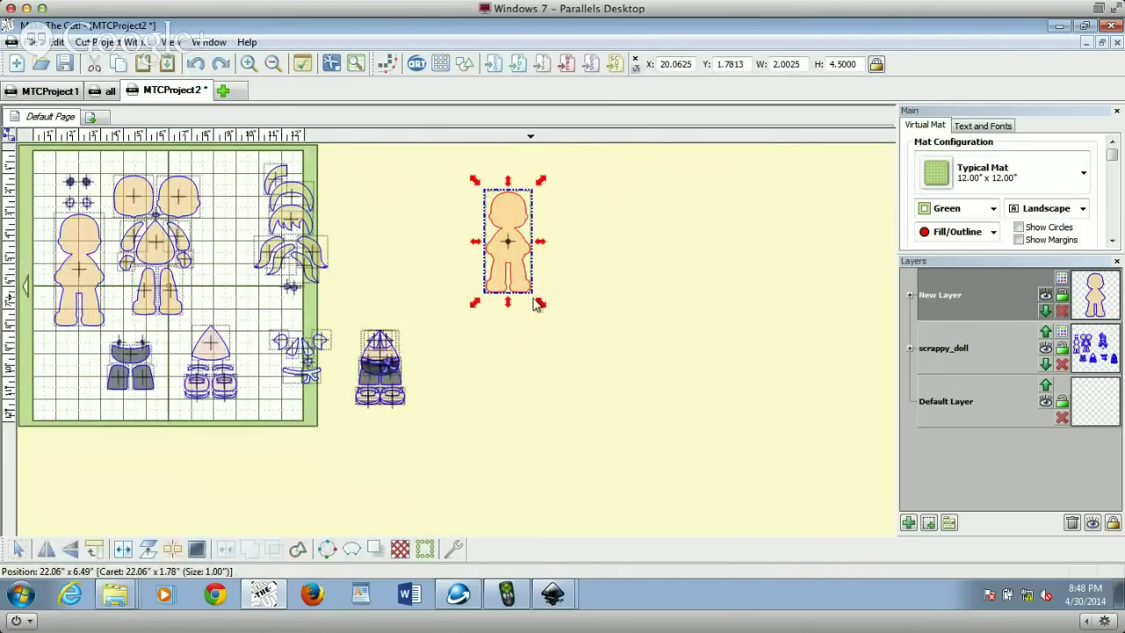
pyautogui.moveTo(543, 307)
pyautogui.mouseDown()
pyautogui.moveTo(519, 294)
pyautogui.moveTo(547, 326)
pyautogui.moveTo(525, 309)
pyautogui.moveTo(533, 326)
pyautogui.mouseUp()
pyautogui.doubleClick(839, 65)
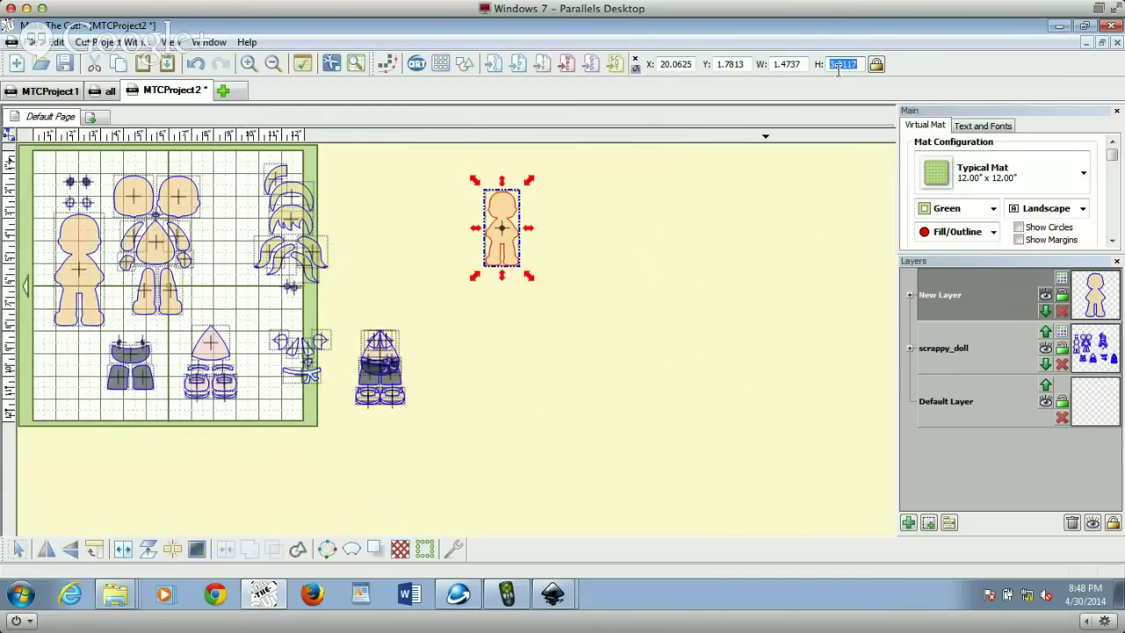
pyautogui.write('3')
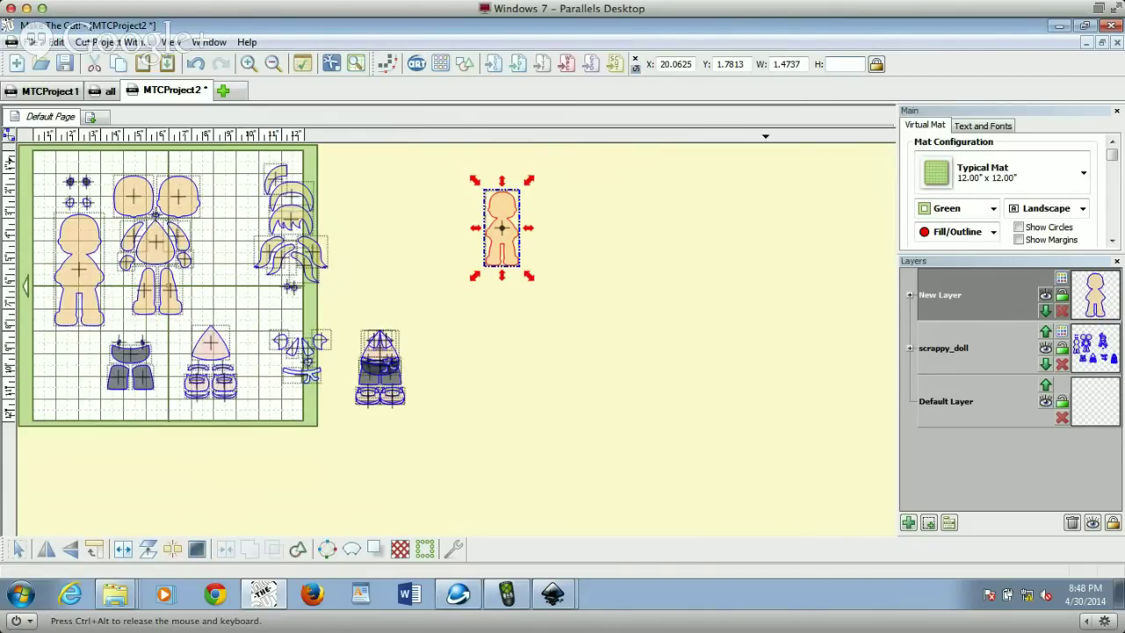
pyautogui.press('Return')
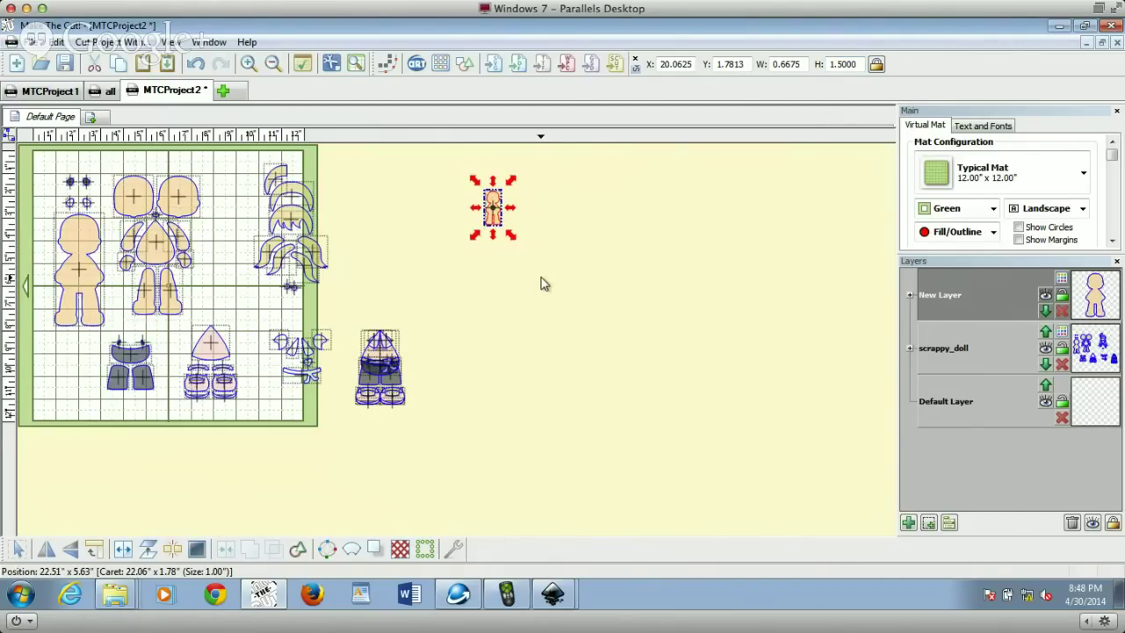
# Step: Open the Windows Calculator and place its window over the empty area beside the mat
pyautogui.click(20, 601)
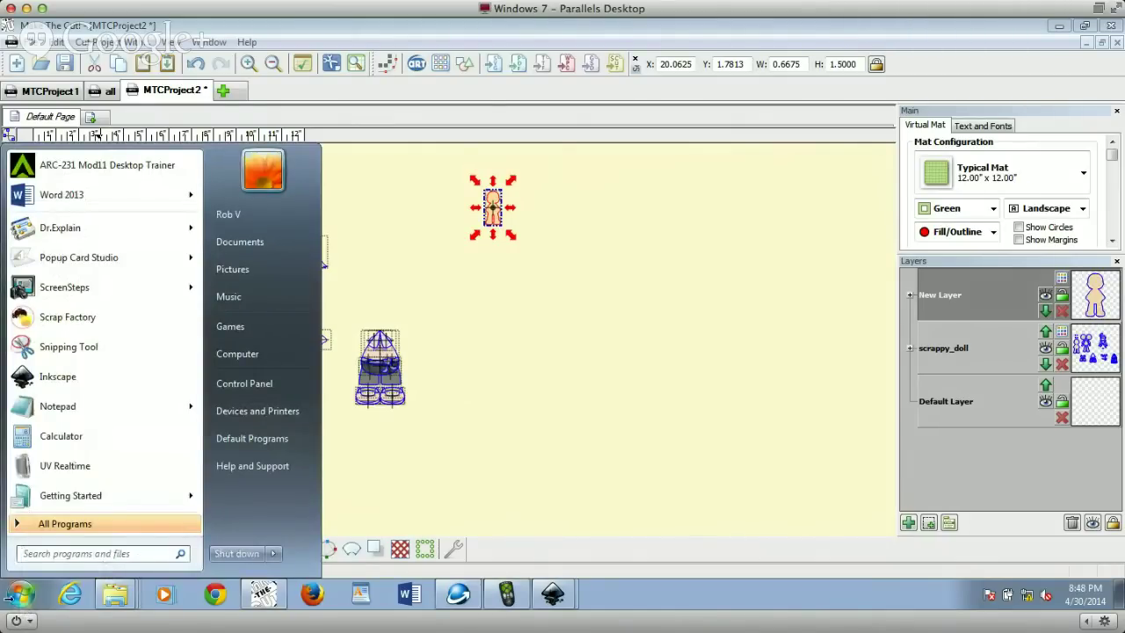
pyautogui.write('calc')
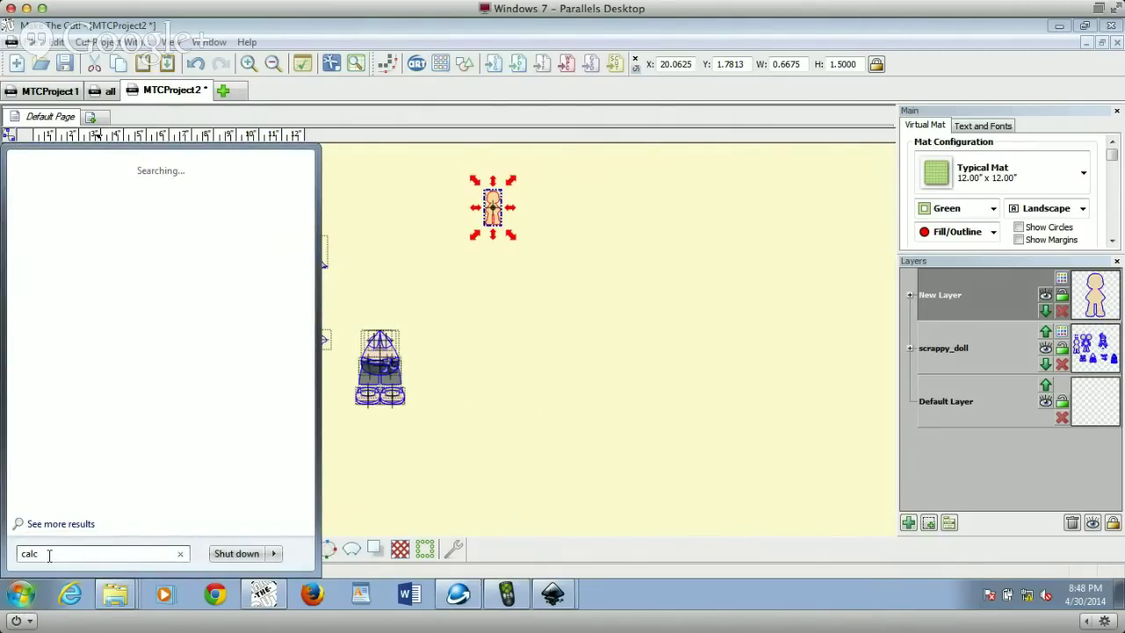
pyautogui.press('Return')
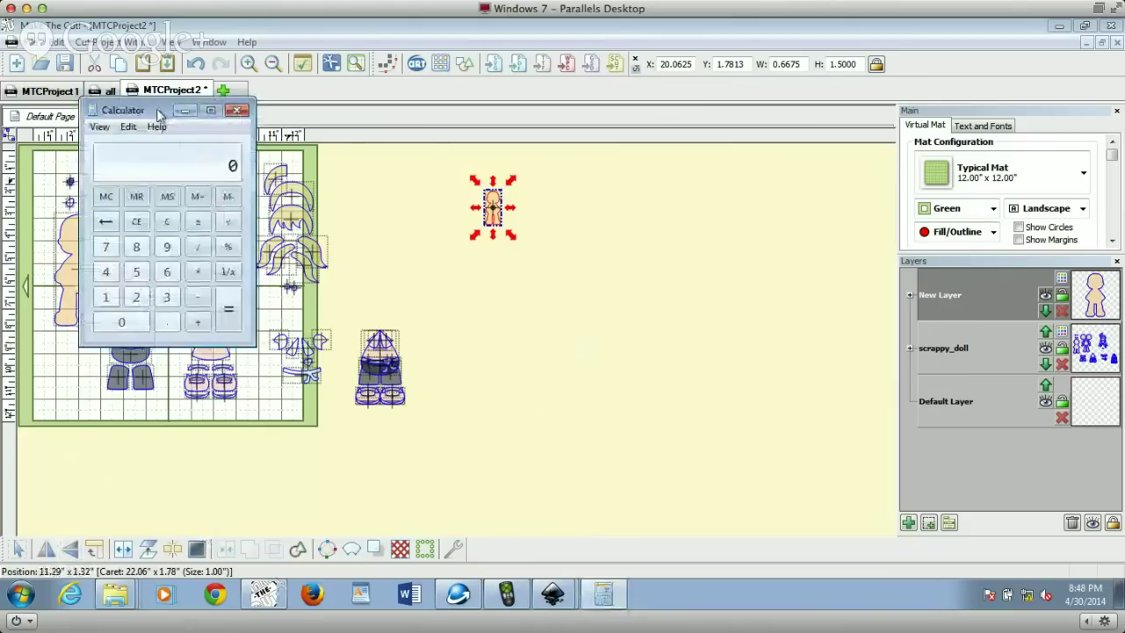
pyautogui.moveTo(159, 114); pyautogui.dragTo(695, 214)
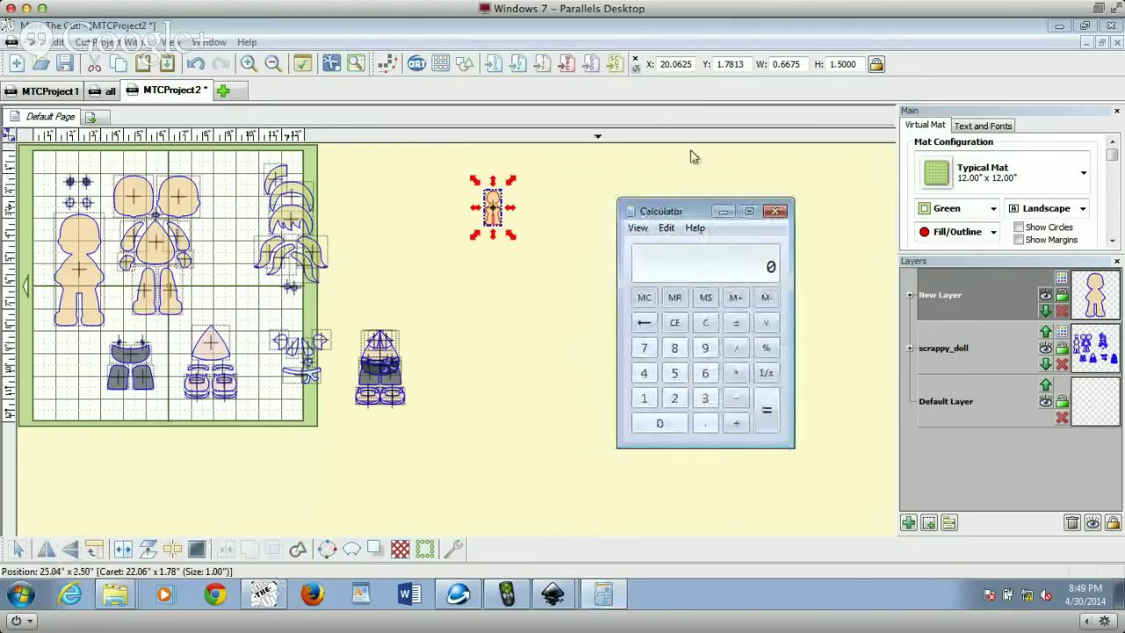
# Step: Check the heights of the full-size silhouette and its small copy, and return to the Calculator
pyautogui.click(77, 264)
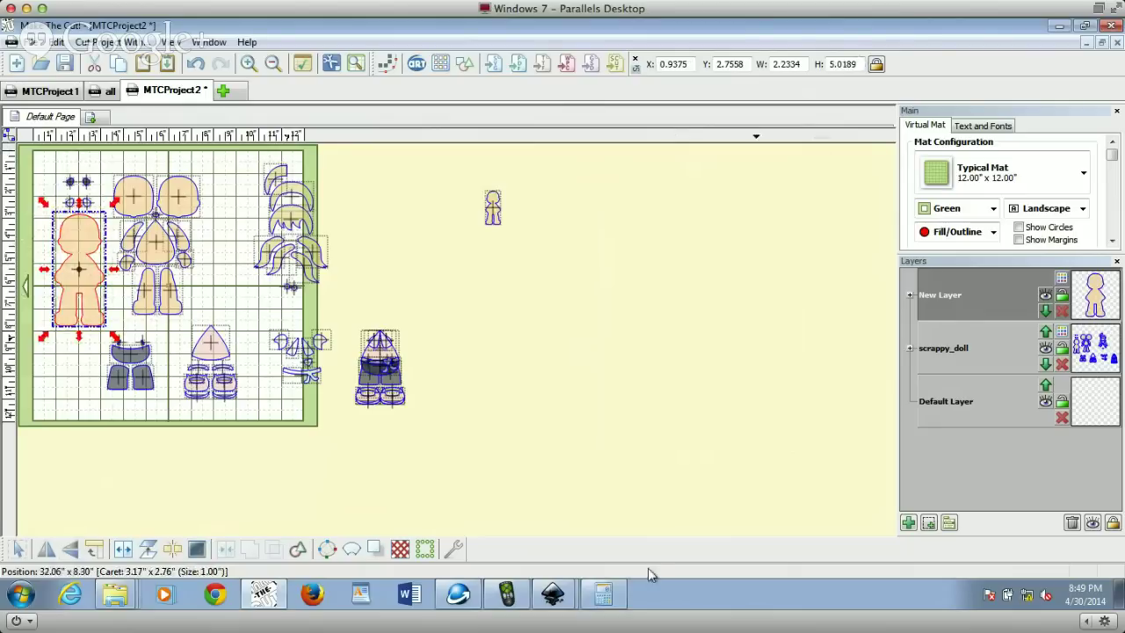
pyautogui.click(603, 595)
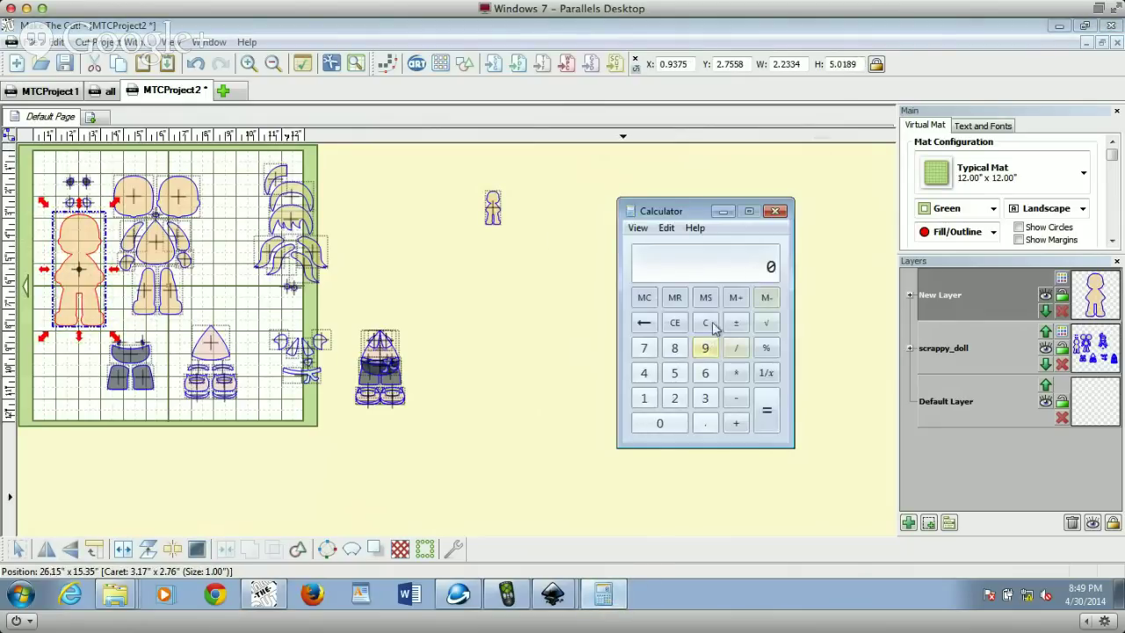
pyautogui.click(494, 208)
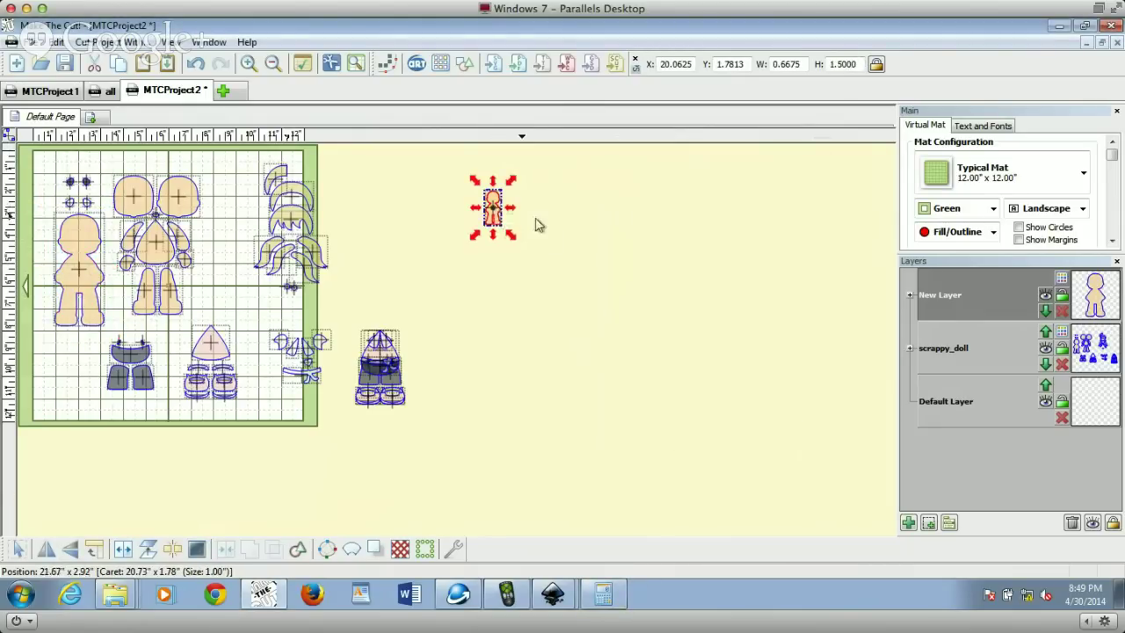
pyautogui.click(610, 599)
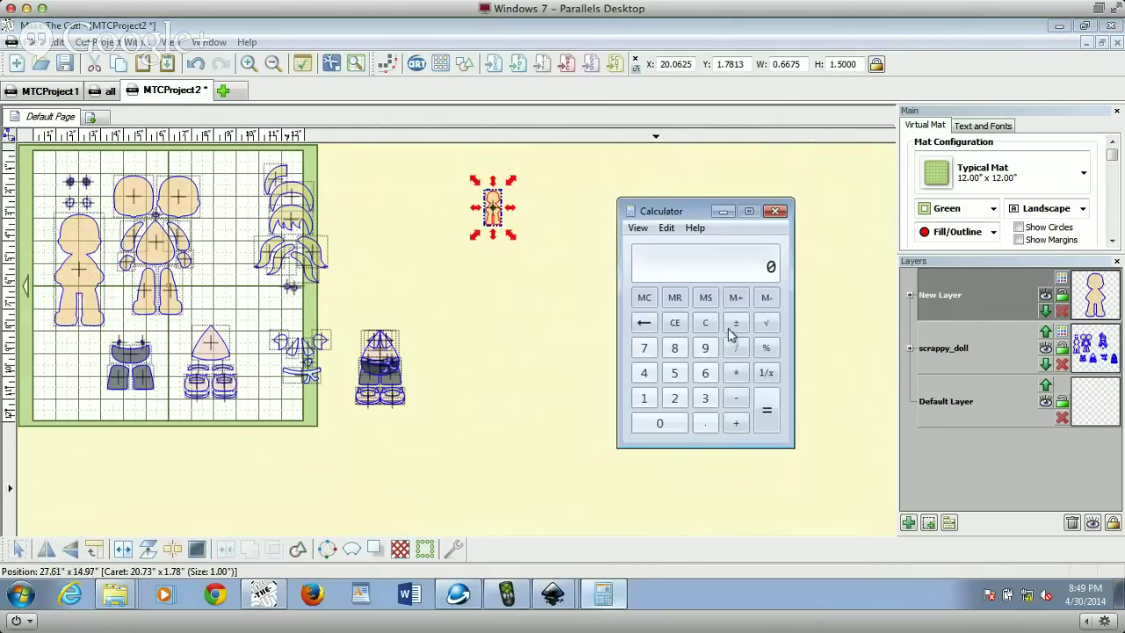
# Step: Divide the full-size height of 5 by the target height of 1.5 in the Calculator
pyautogui.click(674, 376)
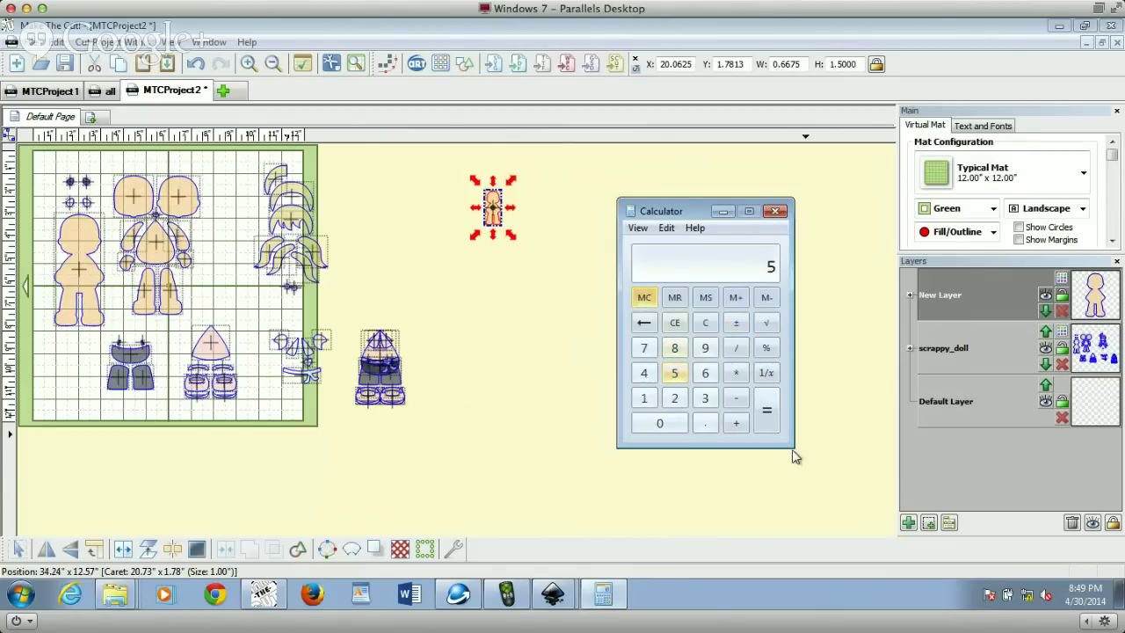
pyautogui.click(644, 397)
pyautogui.click(707, 423)
pyautogui.click(677, 375)
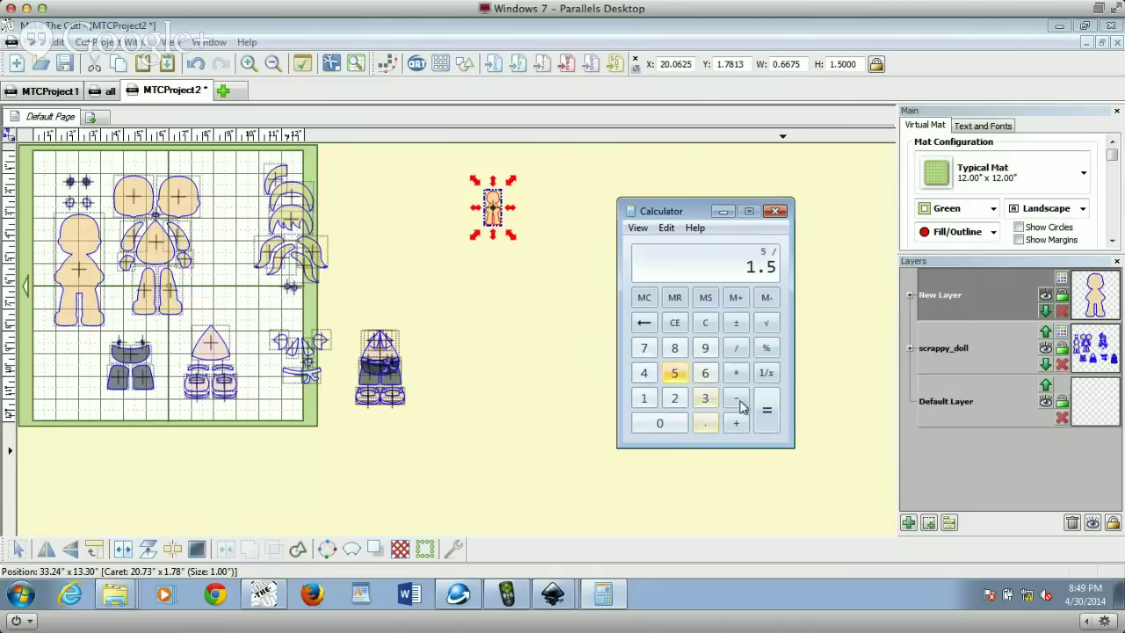
pyautogui.click(766, 409)
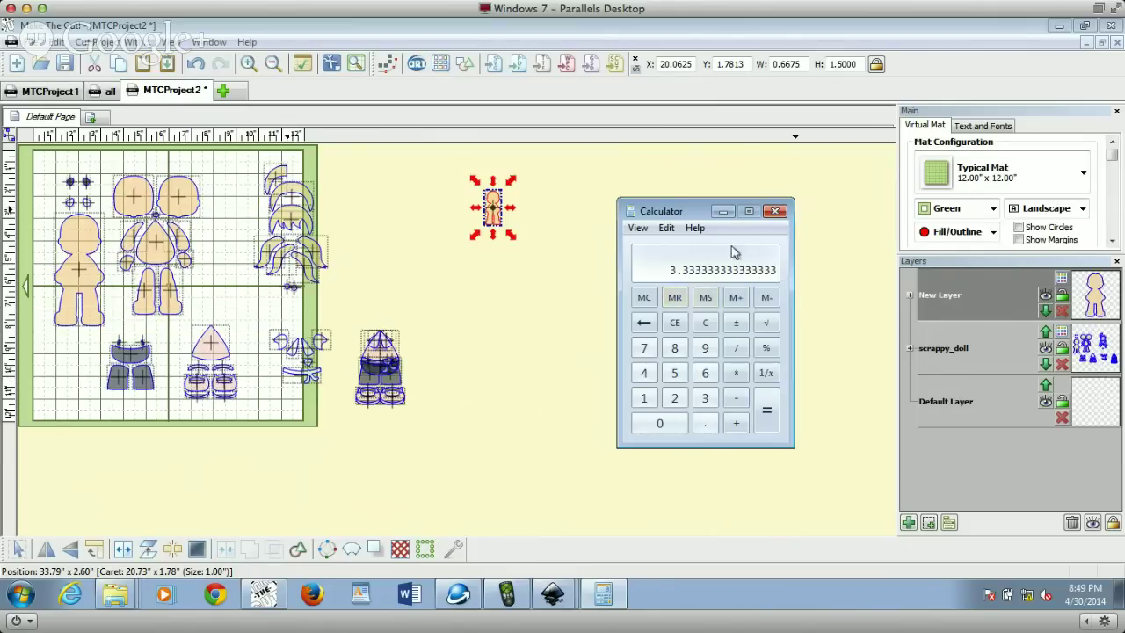
# Step: Clear the Calculator and divide 1.5 by 5 to get the scale factor for the doll
pyautogui.click(705, 322)
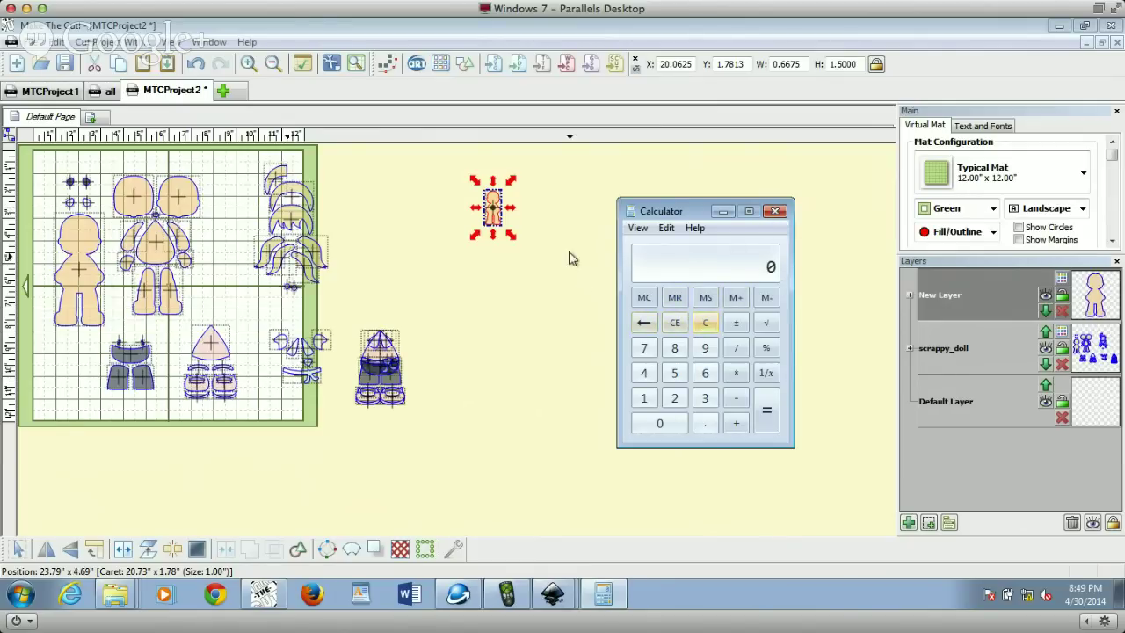
pyautogui.press('1')
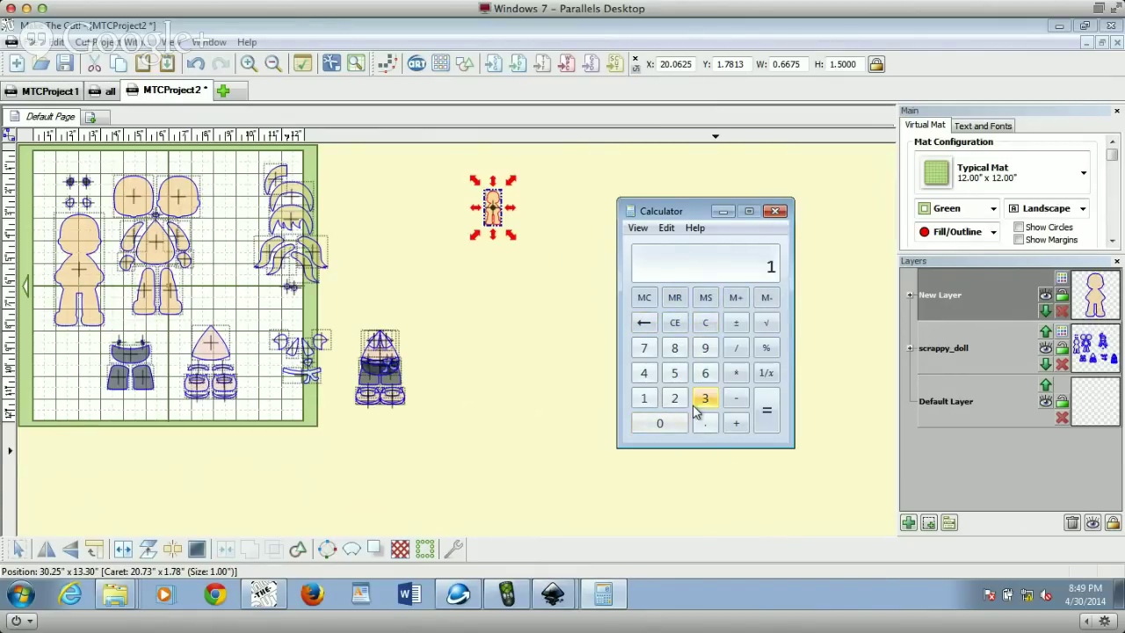
pyautogui.press('5')
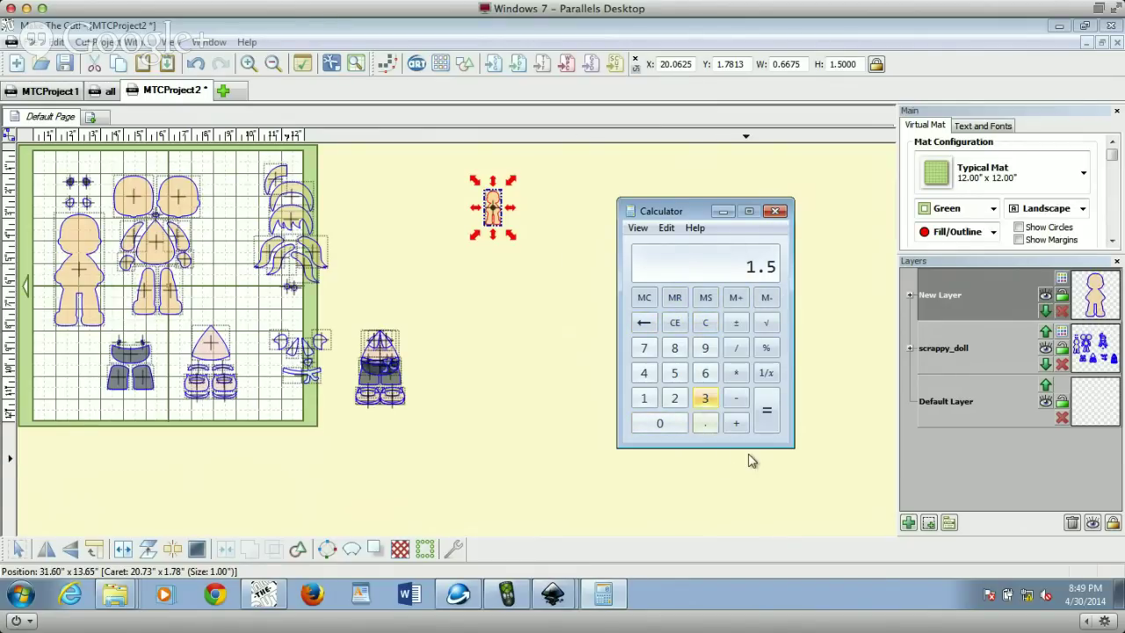
pyautogui.click(737, 349)
pyautogui.click(674, 373)
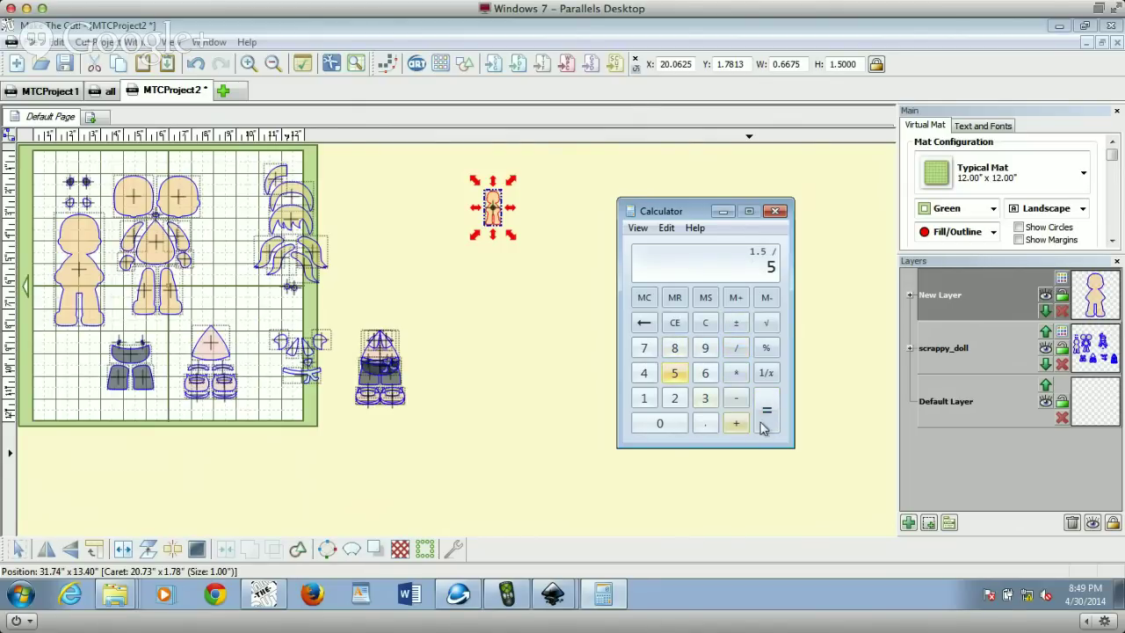
pyautogui.click(767, 422)
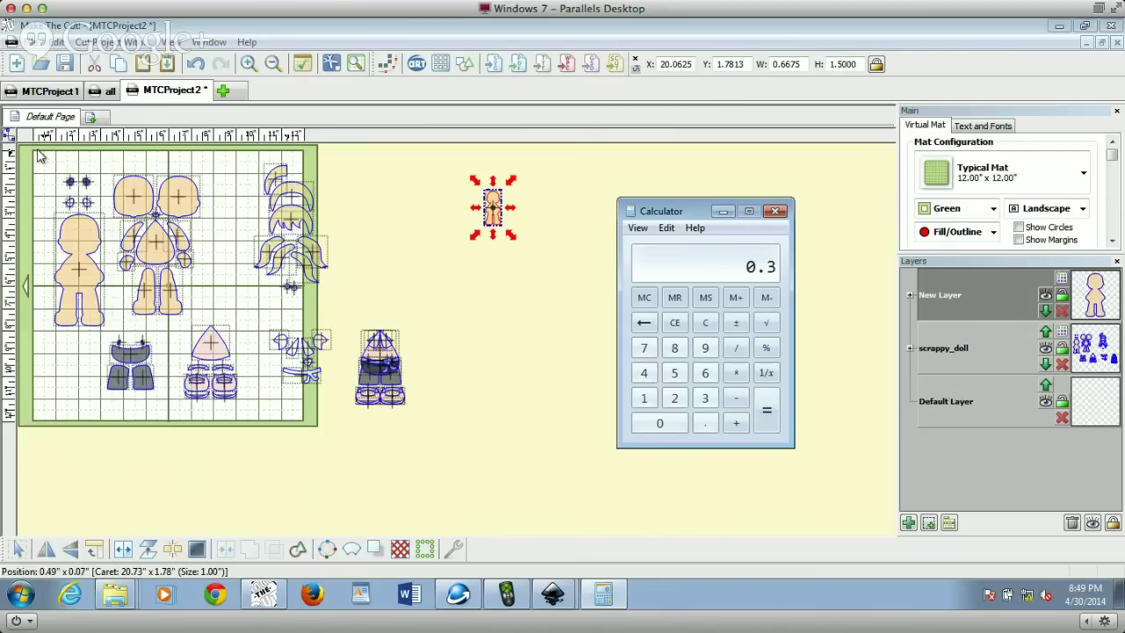
# Step: Try to resize all the doll pieces proportionally with a width of 33, and undo the resize
pyautogui.moveTo(33, 148); pyautogui.dragTo(422, 437)
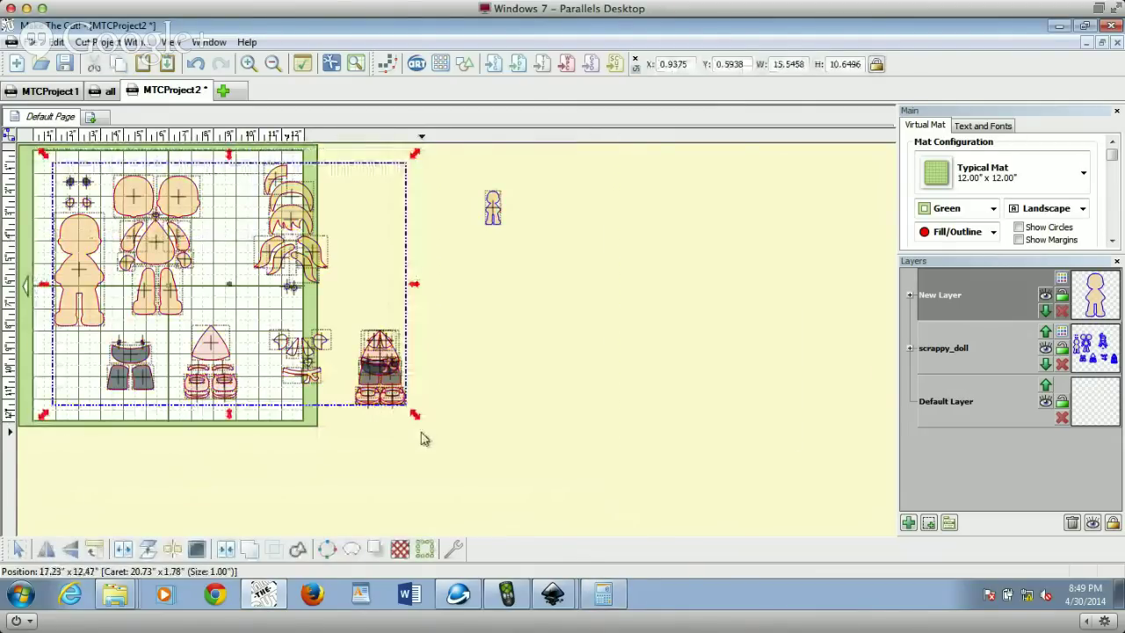
pyautogui.doubleClick(801, 65)
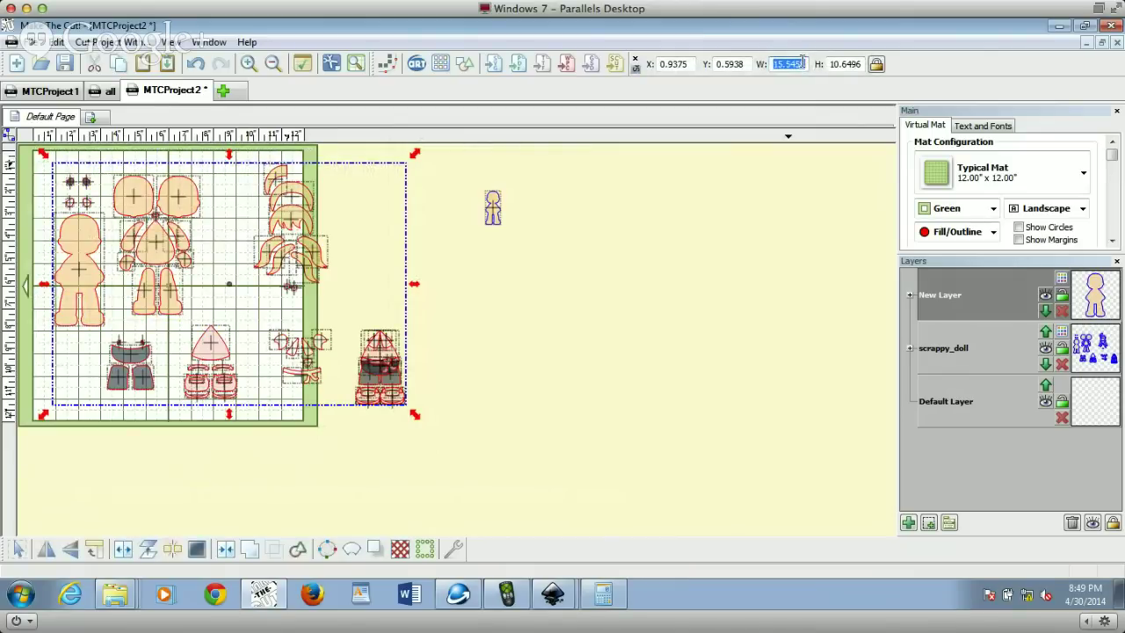
pyautogui.write('3')
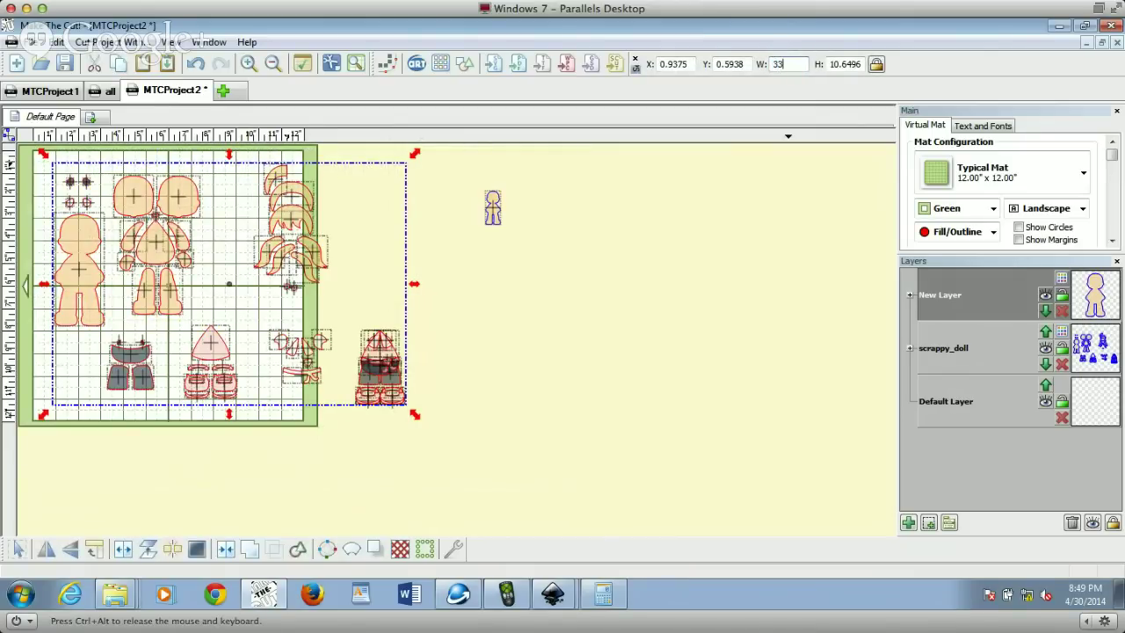
pyautogui.write('3')
pyautogui.press('Return')
pyautogui.click(783, 64)
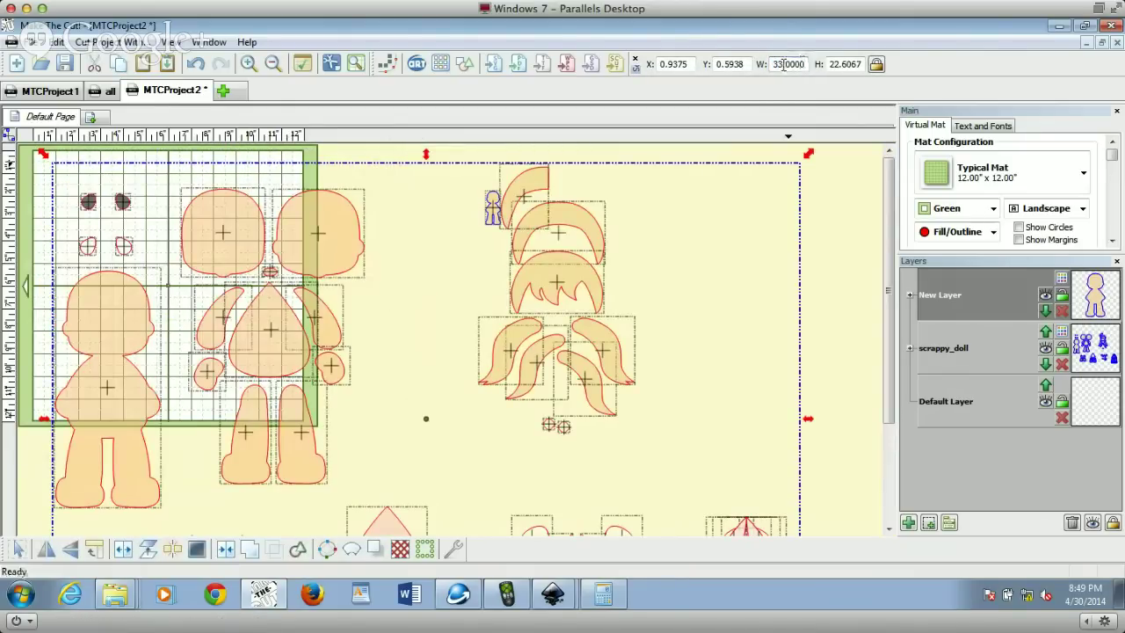
pyautogui.doubleClick(783, 64)
pyautogui.write('33')
pyautogui.click(196, 65)
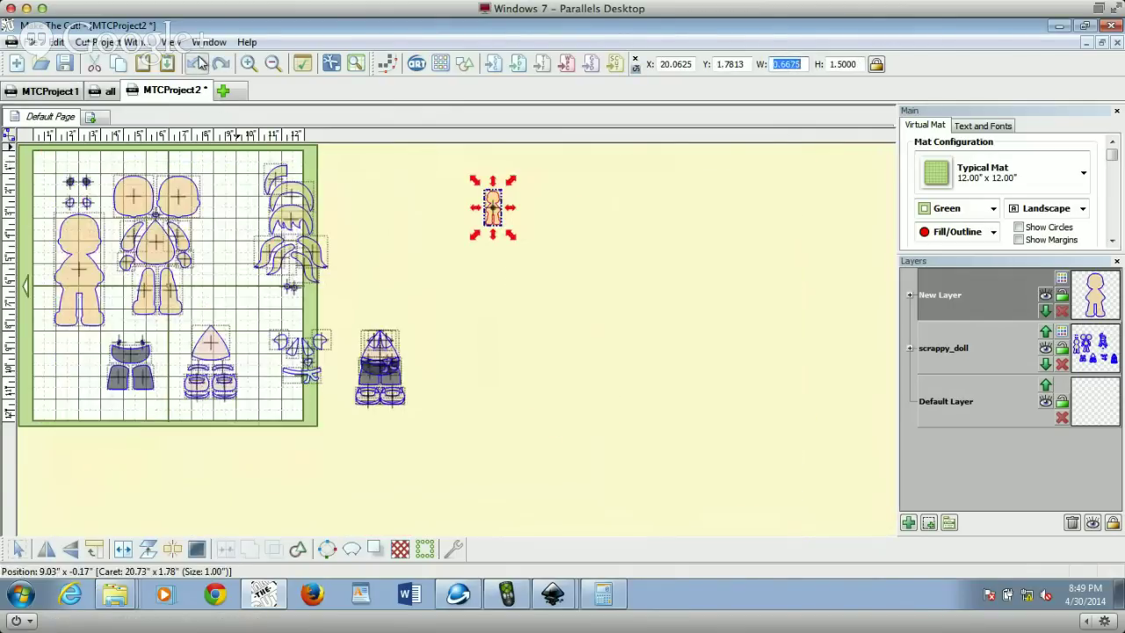
# Step: Scale the small silhouette copy beside the mat to 33% of its width with proportions locked
pyautogui.click(798, 65)
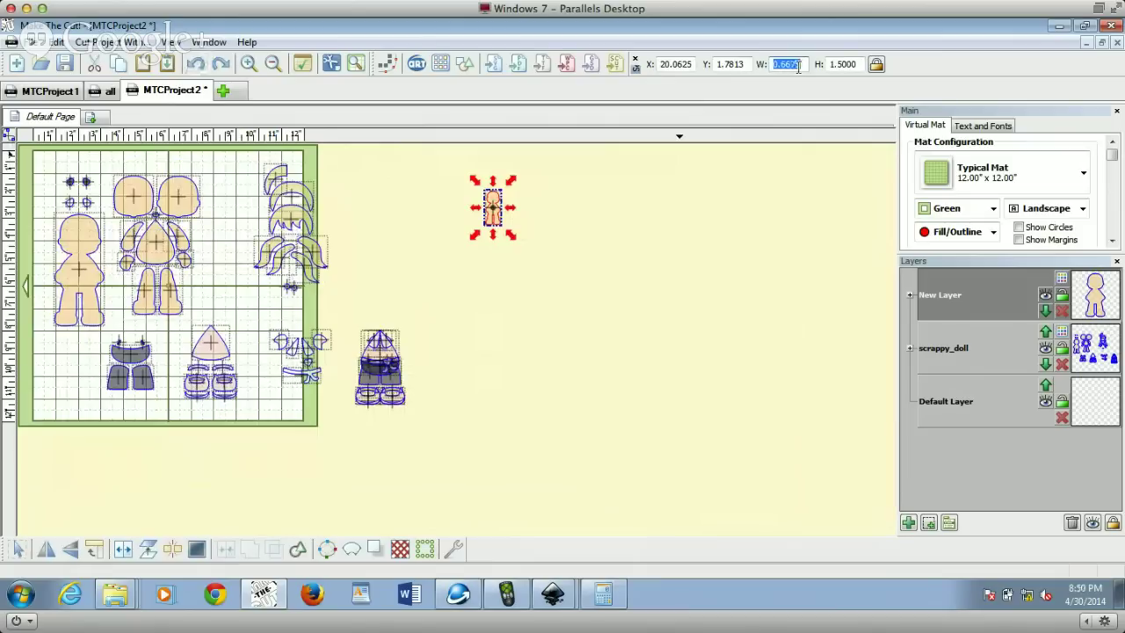
pyautogui.write('33')
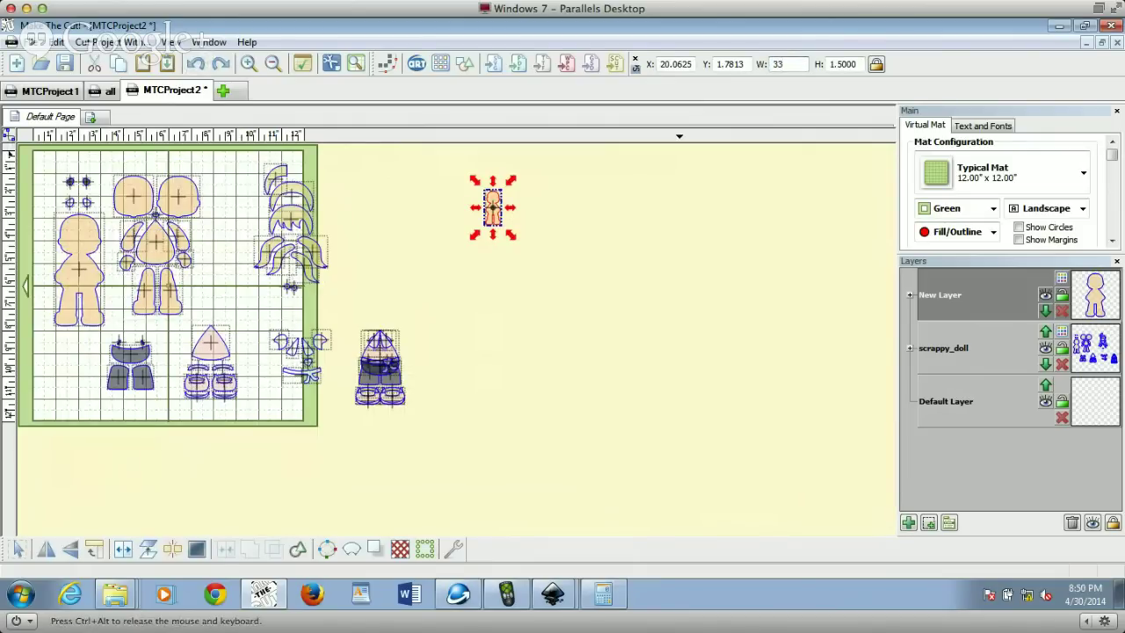
pyautogui.write('%')
pyautogui.press('Return')
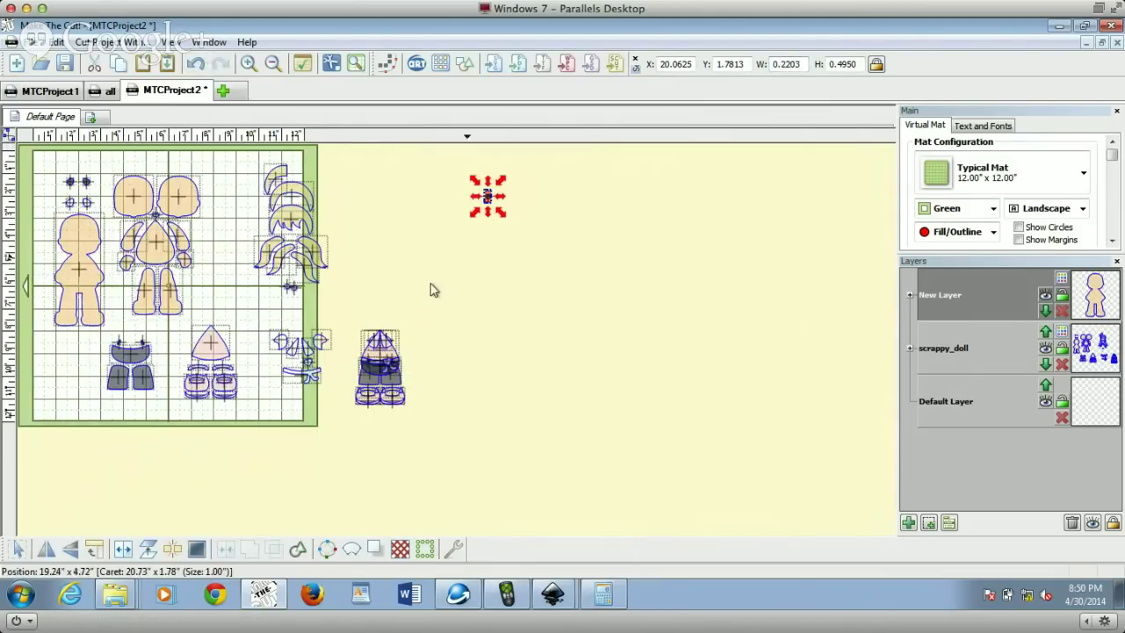
# Step: Select all the doll pieces except the small silhouette copy and scale their width proportionally to 33%
pyautogui.moveTo(609, 494); pyautogui.dragTo(91, 351)
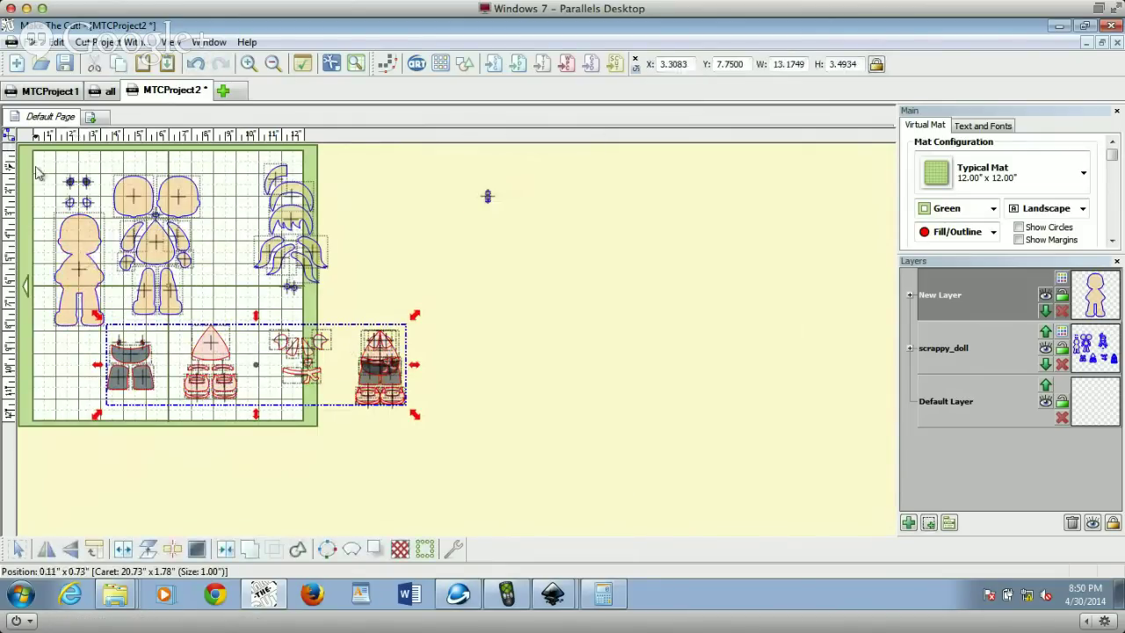
pyautogui.moveTo(35, 160); pyautogui.dragTo(7, 58)
pyautogui.click(462, 465)
pyautogui.doubleClick(789, 64)
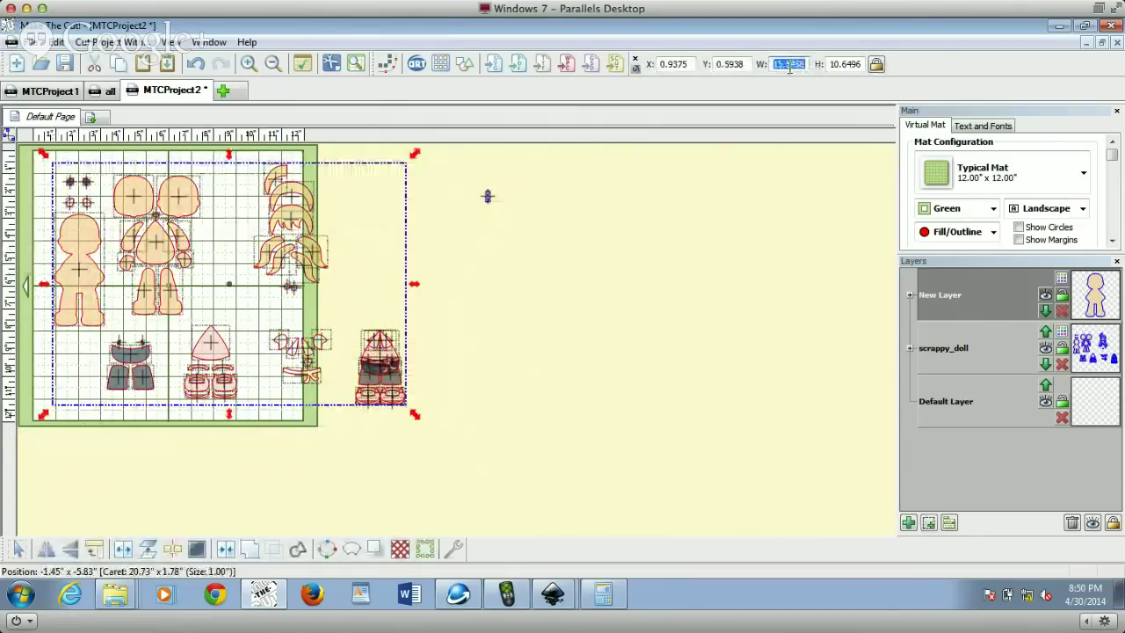
pyautogui.write('33')
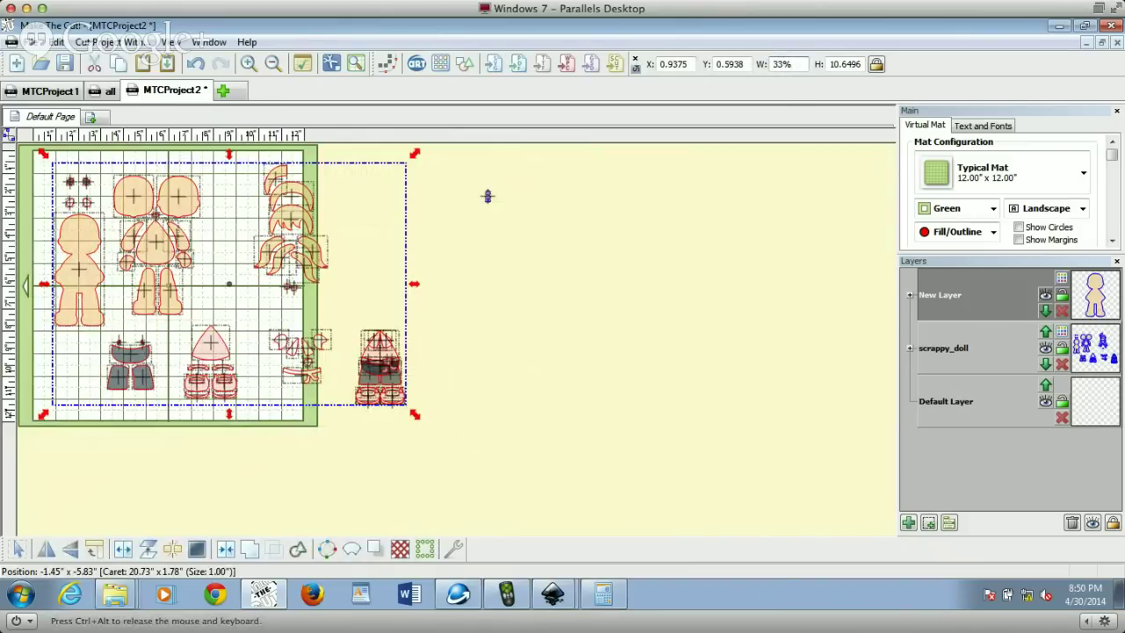
pyautogui.press('Return')
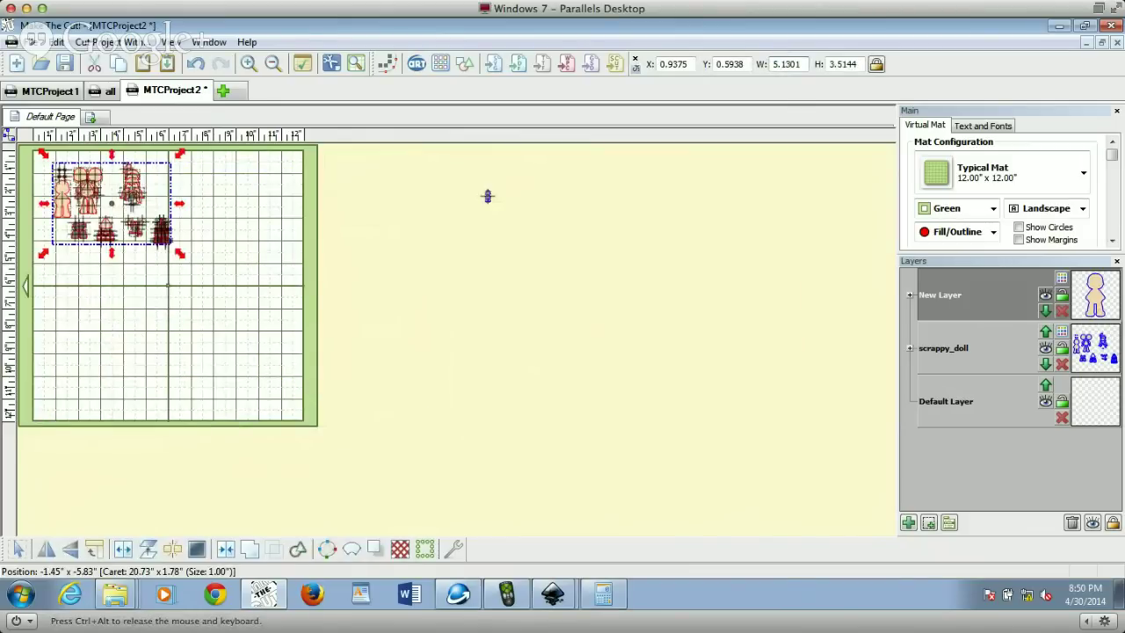
# Step: Check the dimensions of the scaled-down silhouette on the mat, and deselect it
pyautogui.click(453, 218)
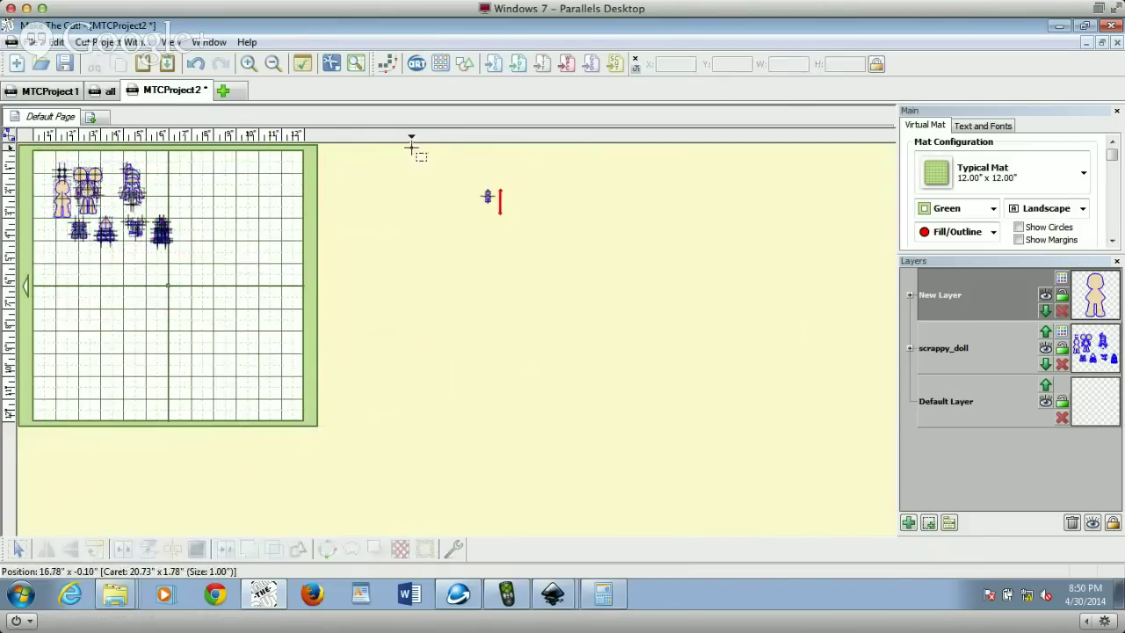
pyautogui.click(65, 200)
pyautogui.click(226, 243)
pyautogui.click(75, 215)
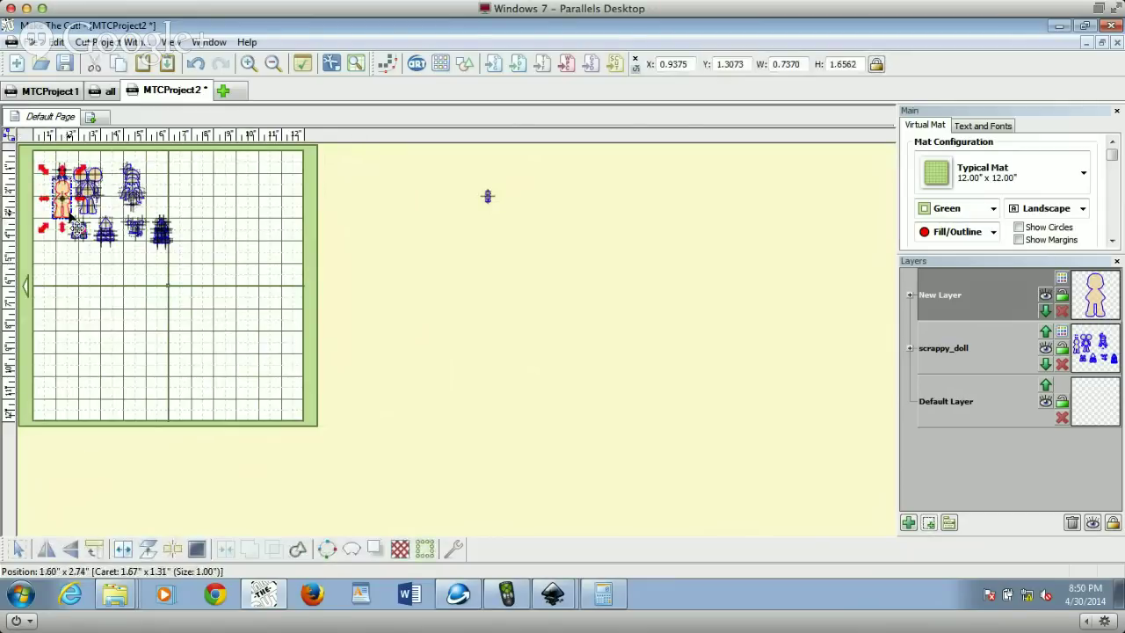
pyautogui.click(366, 278)
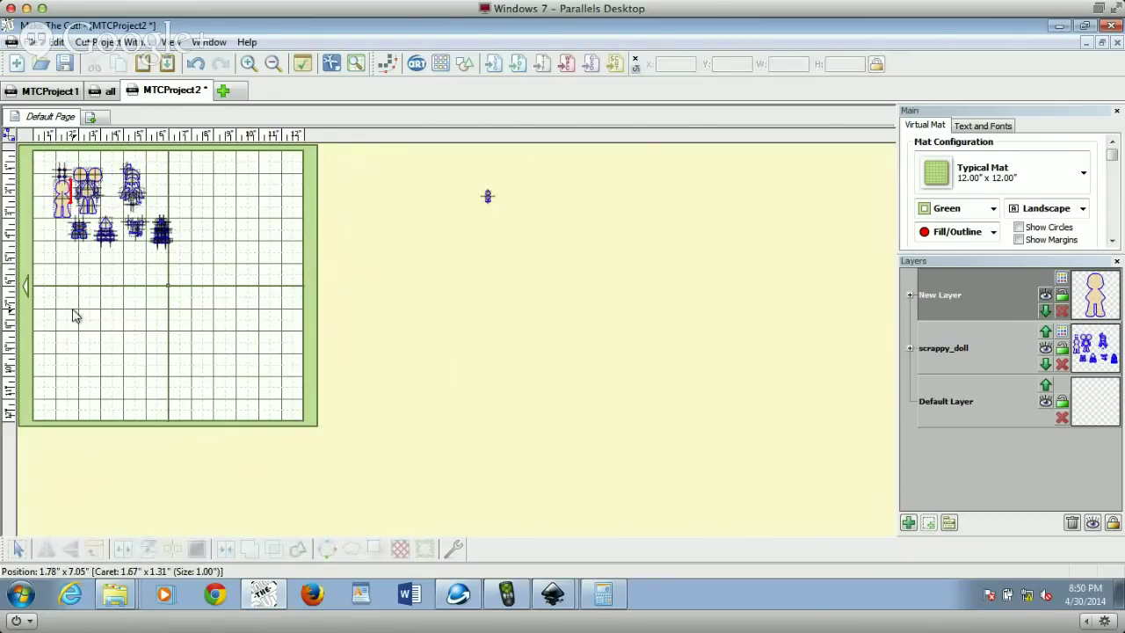